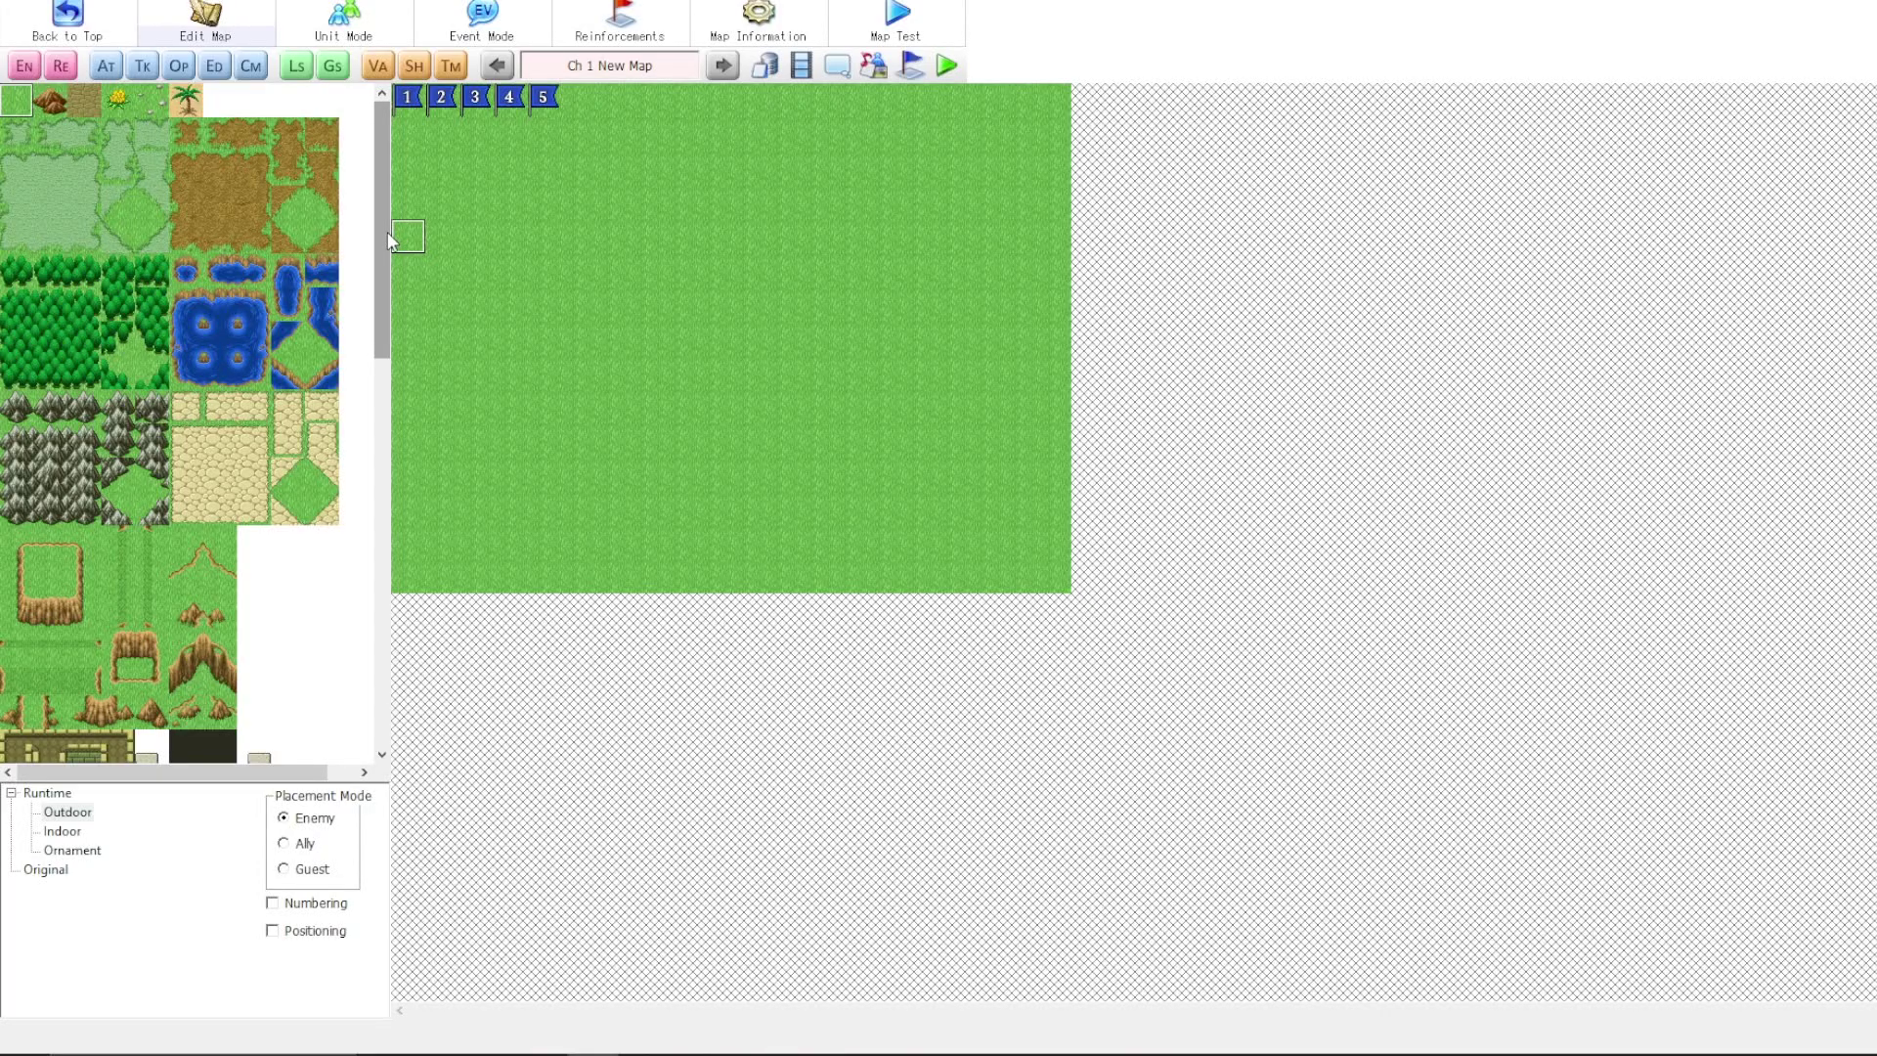
- Scroll the tile palette down and bring up the File menu's project commands
drag(388, 241, 374, 166)
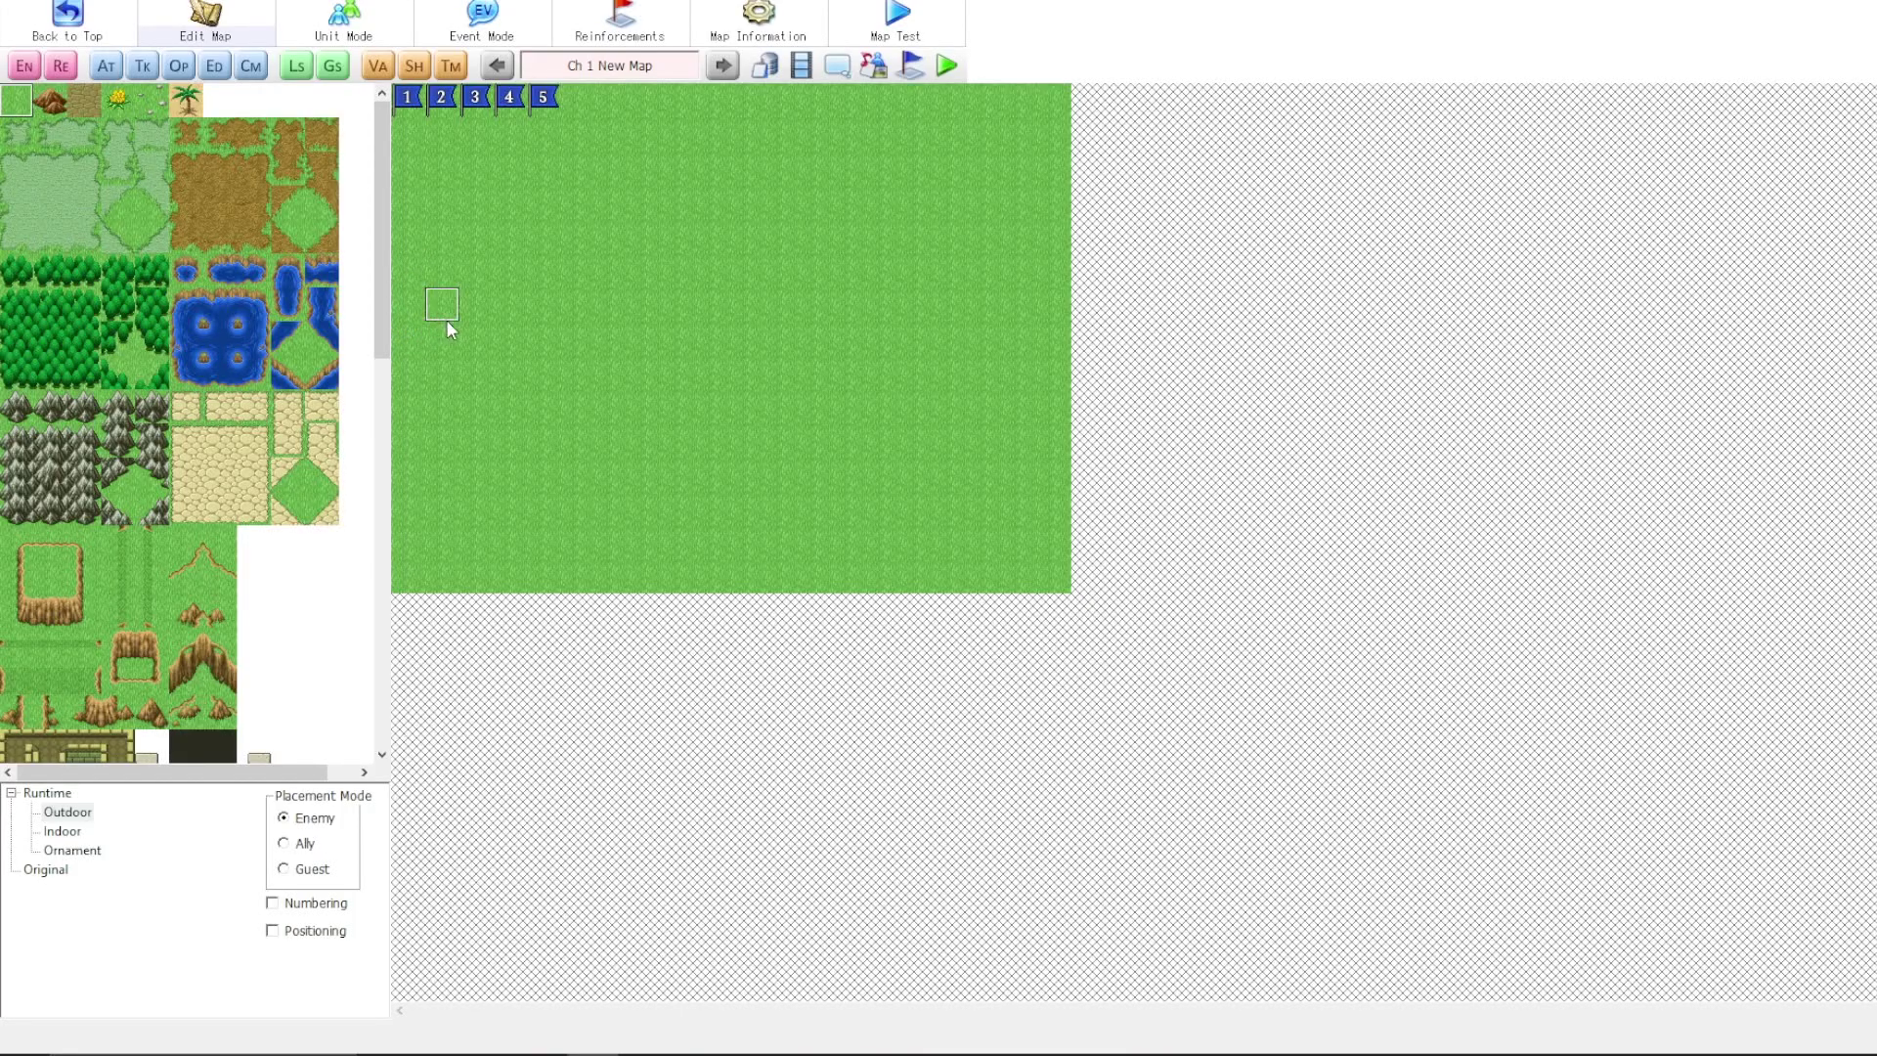
click(17, 0)
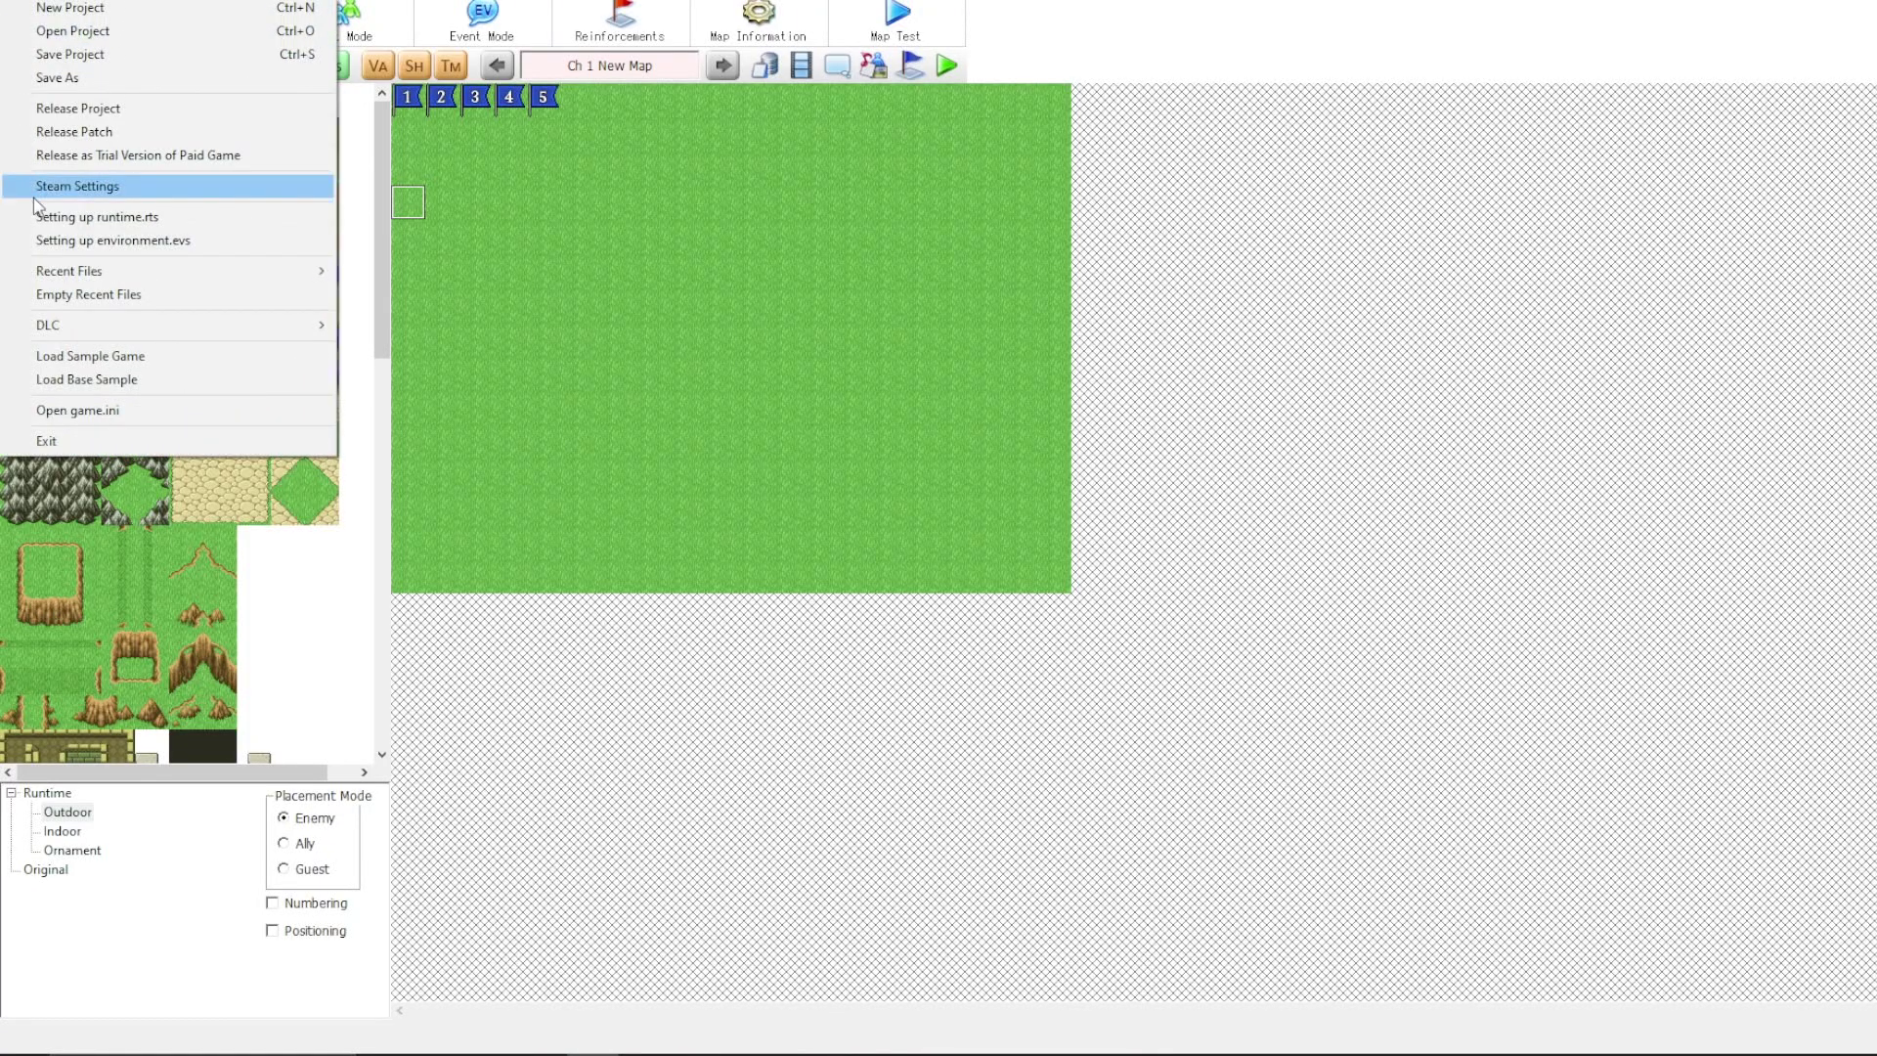
- Load the sample game and test-play Ch 1 Debug Room 1, using the Project1 output folder
click(116, 357)
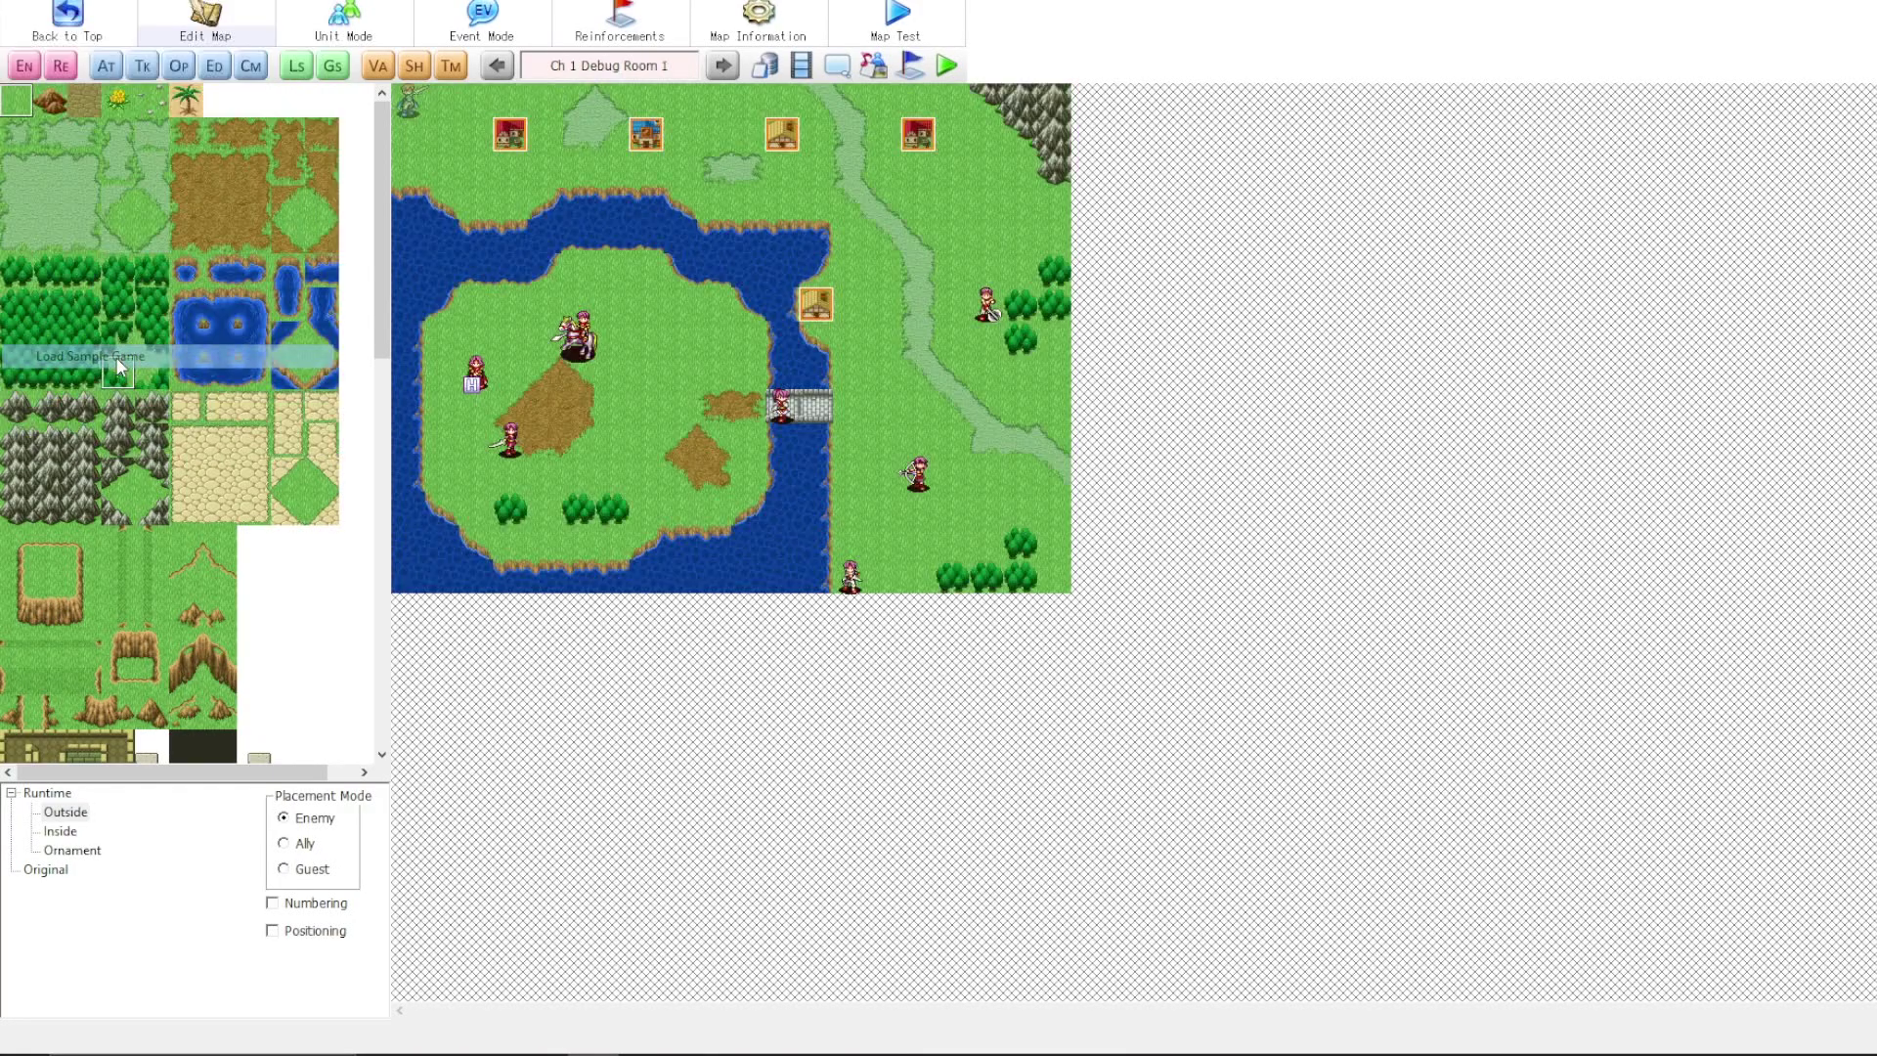
click(946, 68)
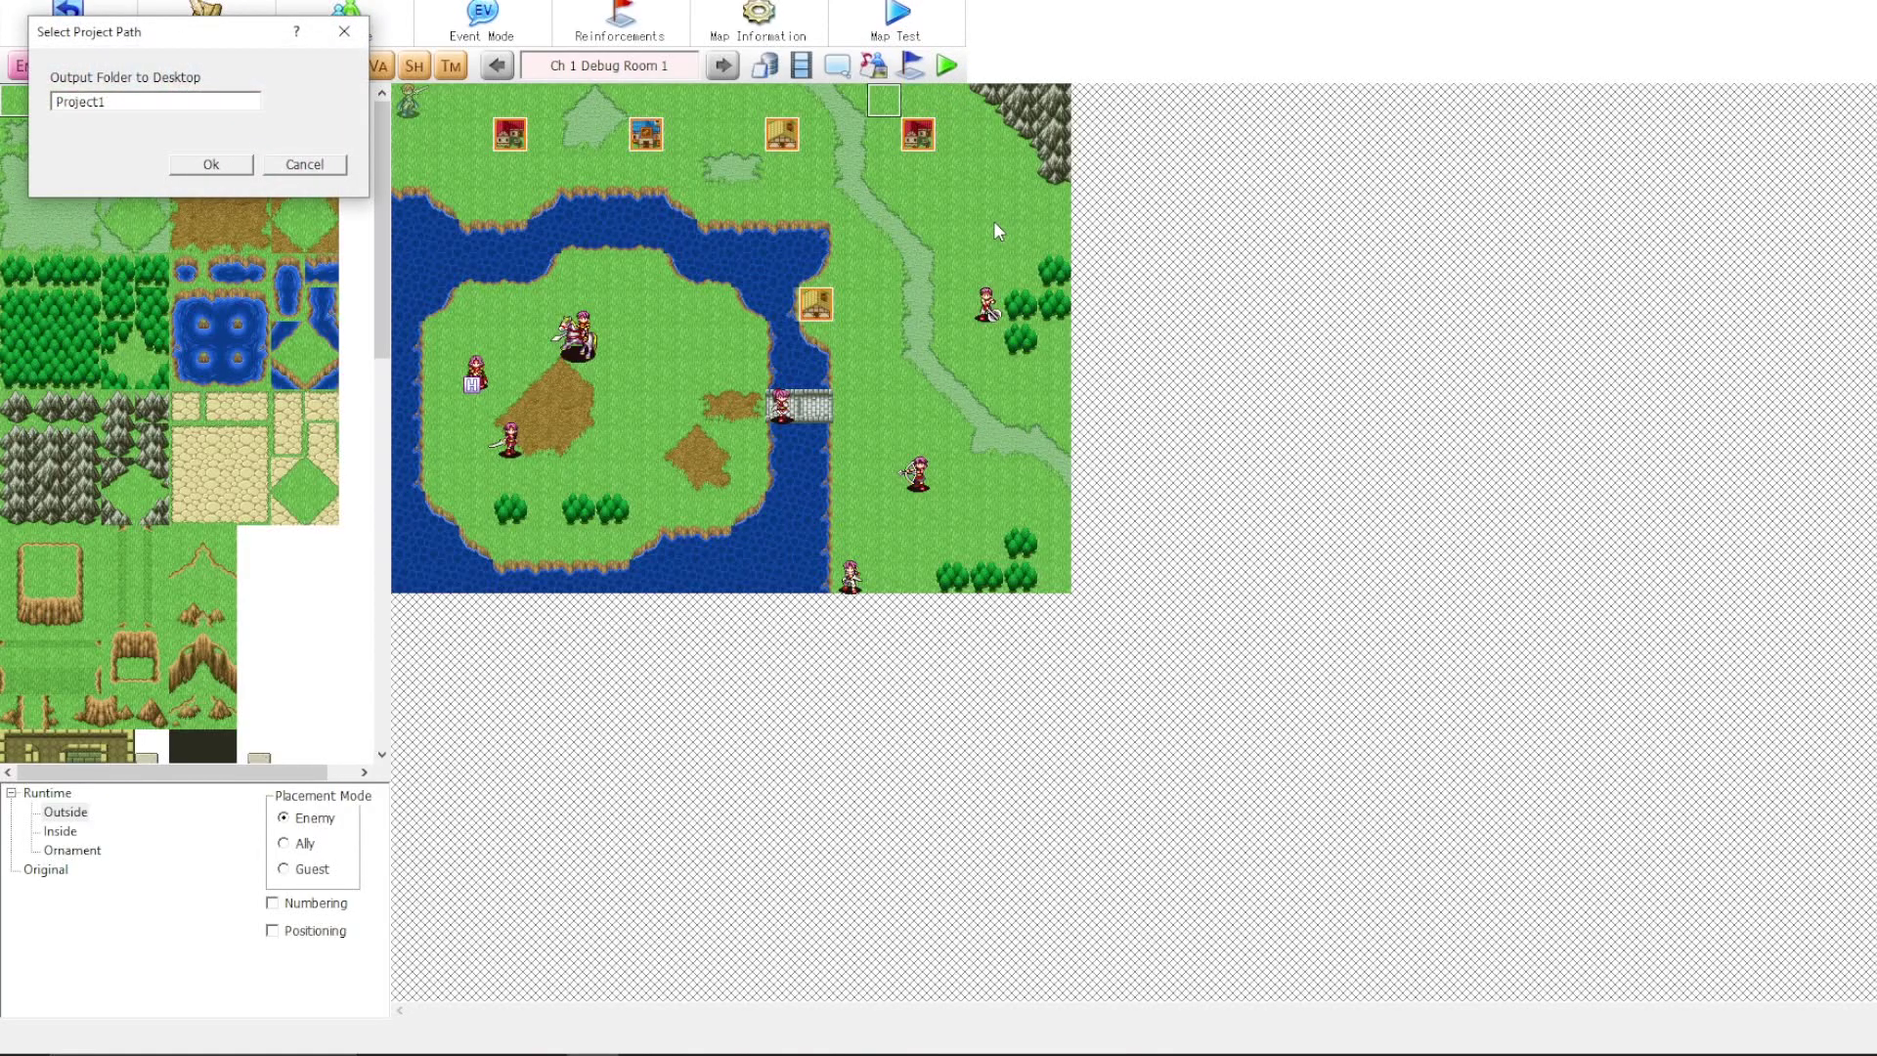
key(Return)
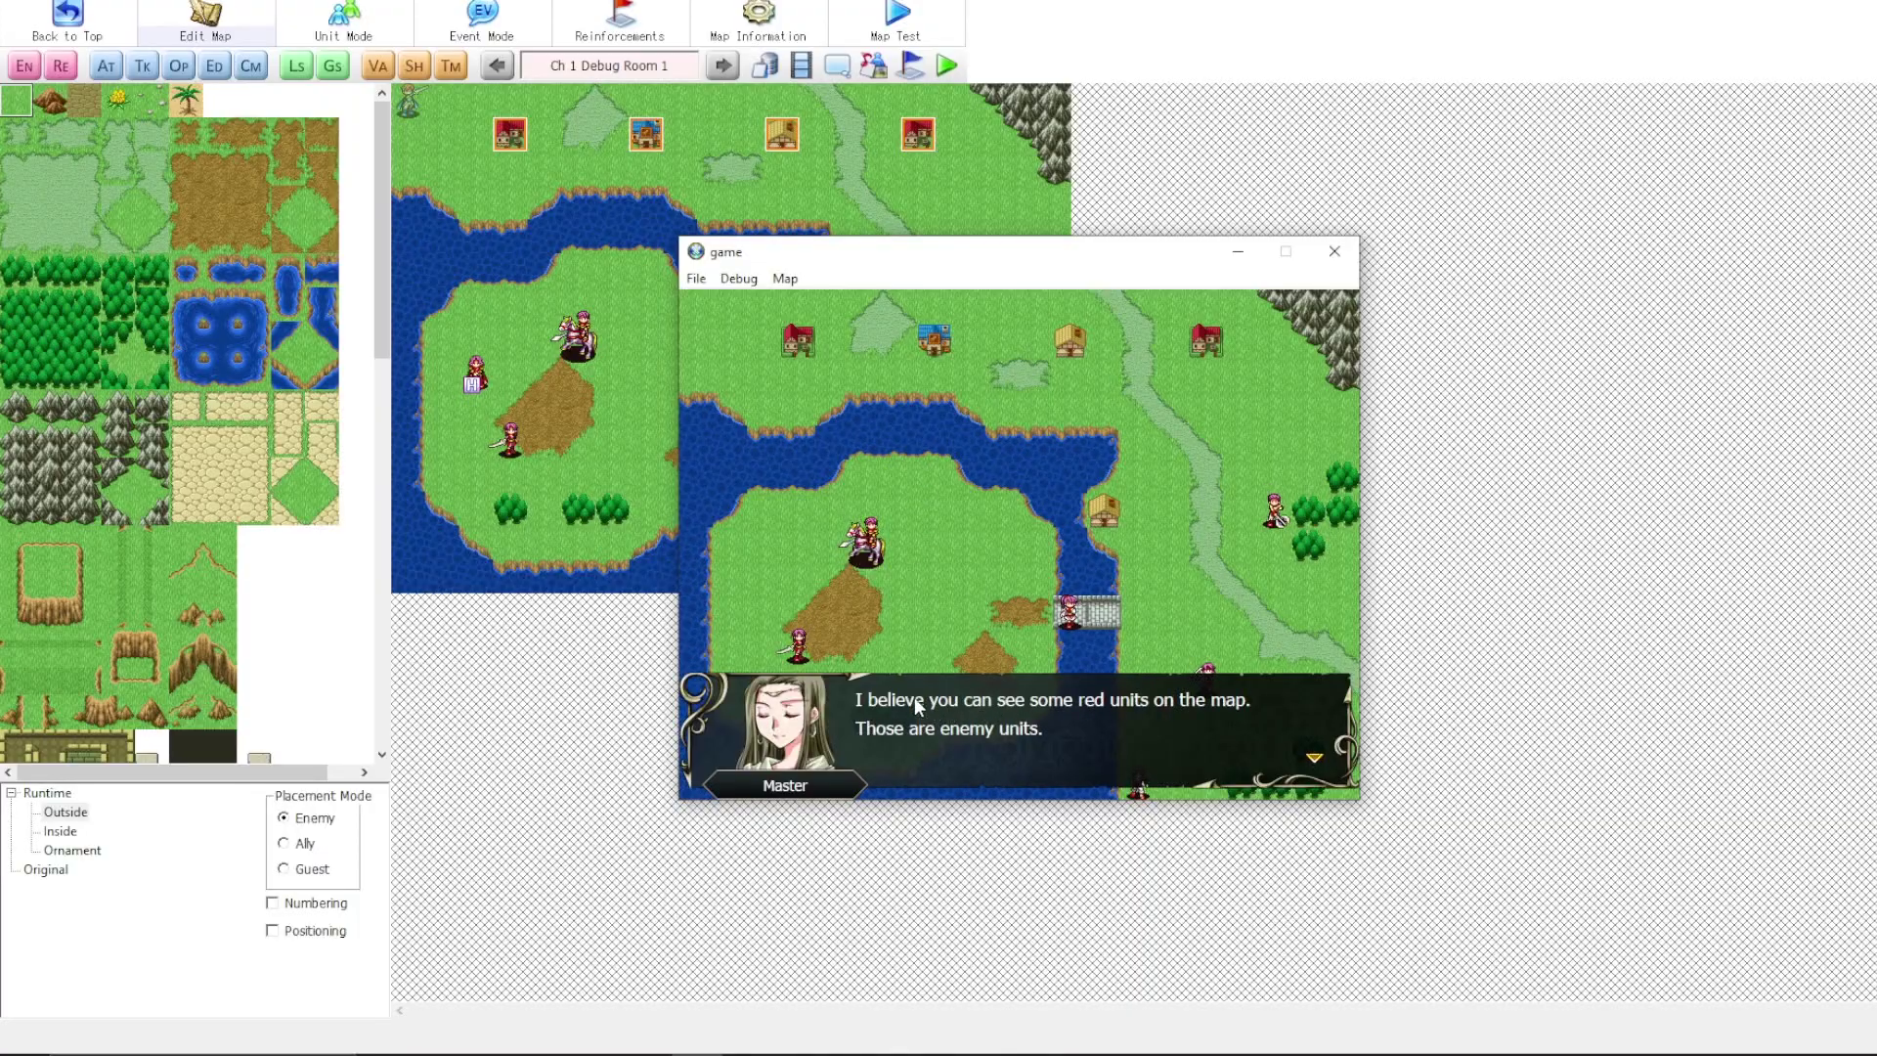
- Dismiss the Master's opening dialogue and check the road and grass terrain, ending on Nash's stats
click(1099, 682)
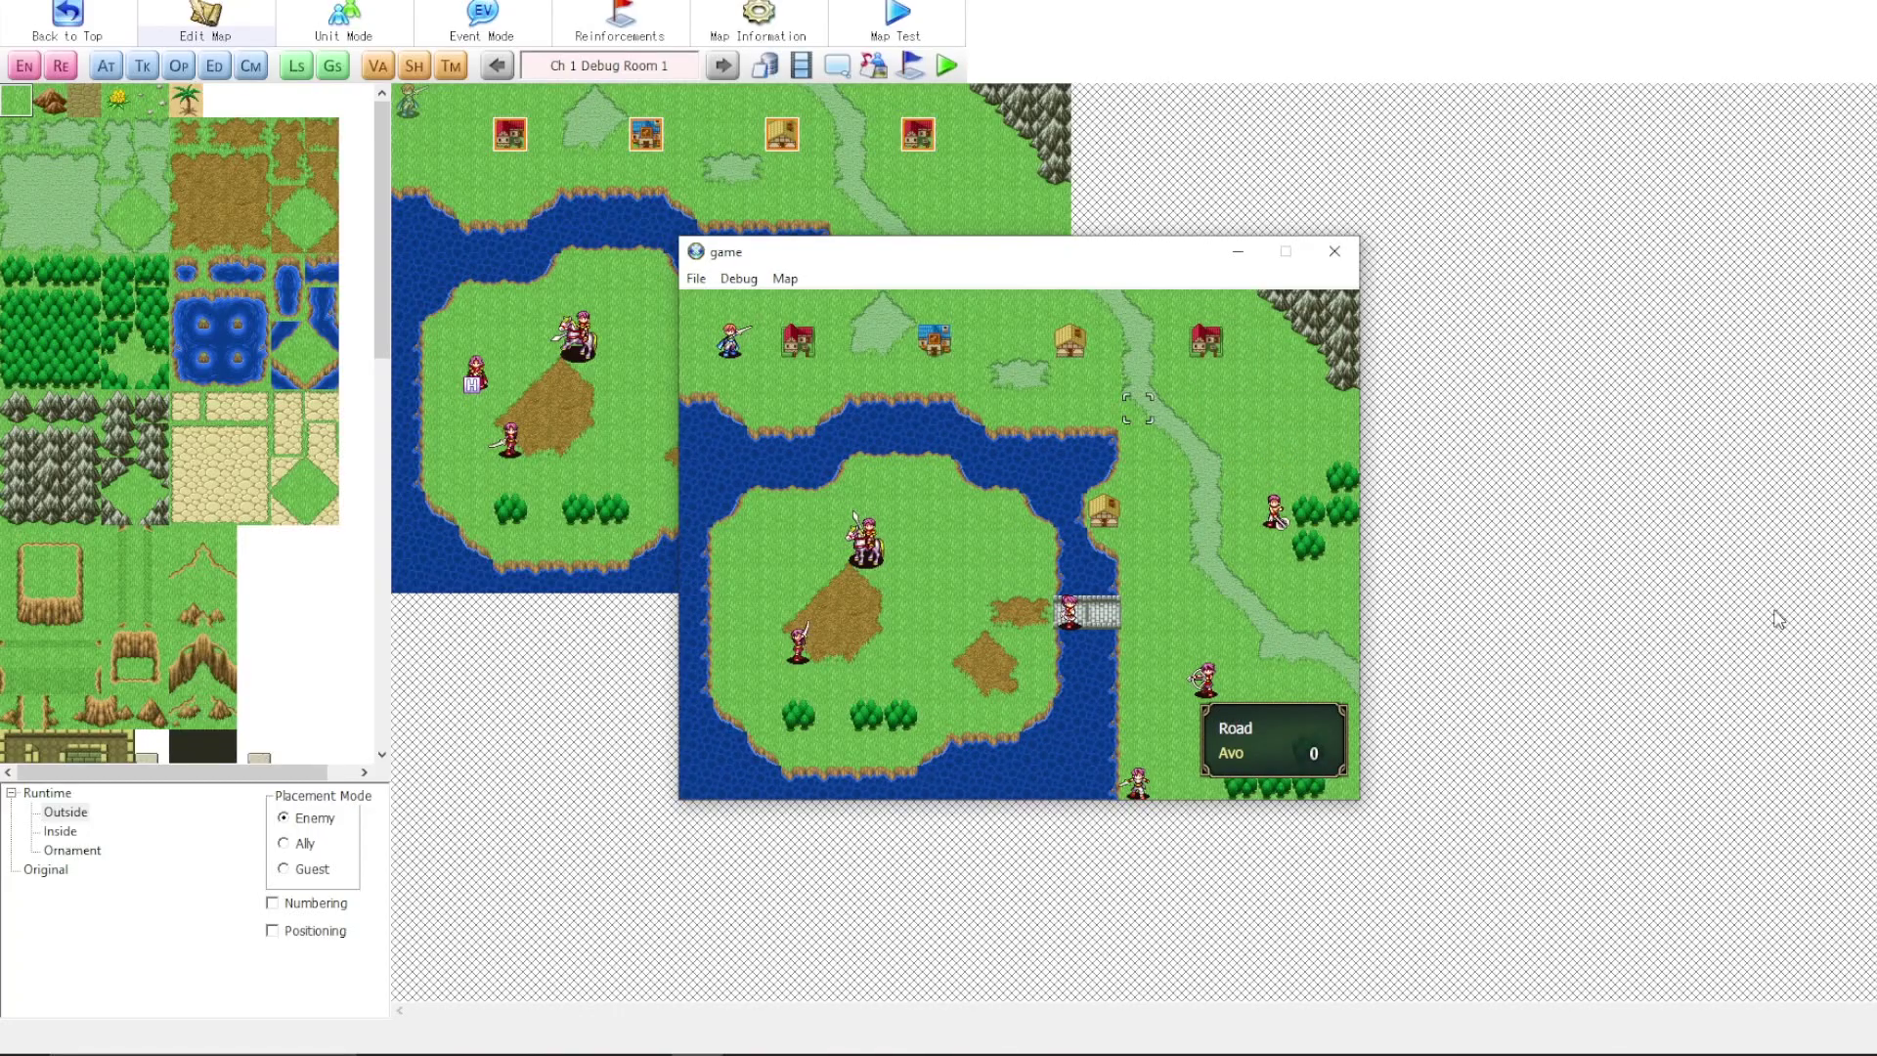
key(Left)
key(Left)
key(Left)
key(Left)
key(Up)
key(Up)
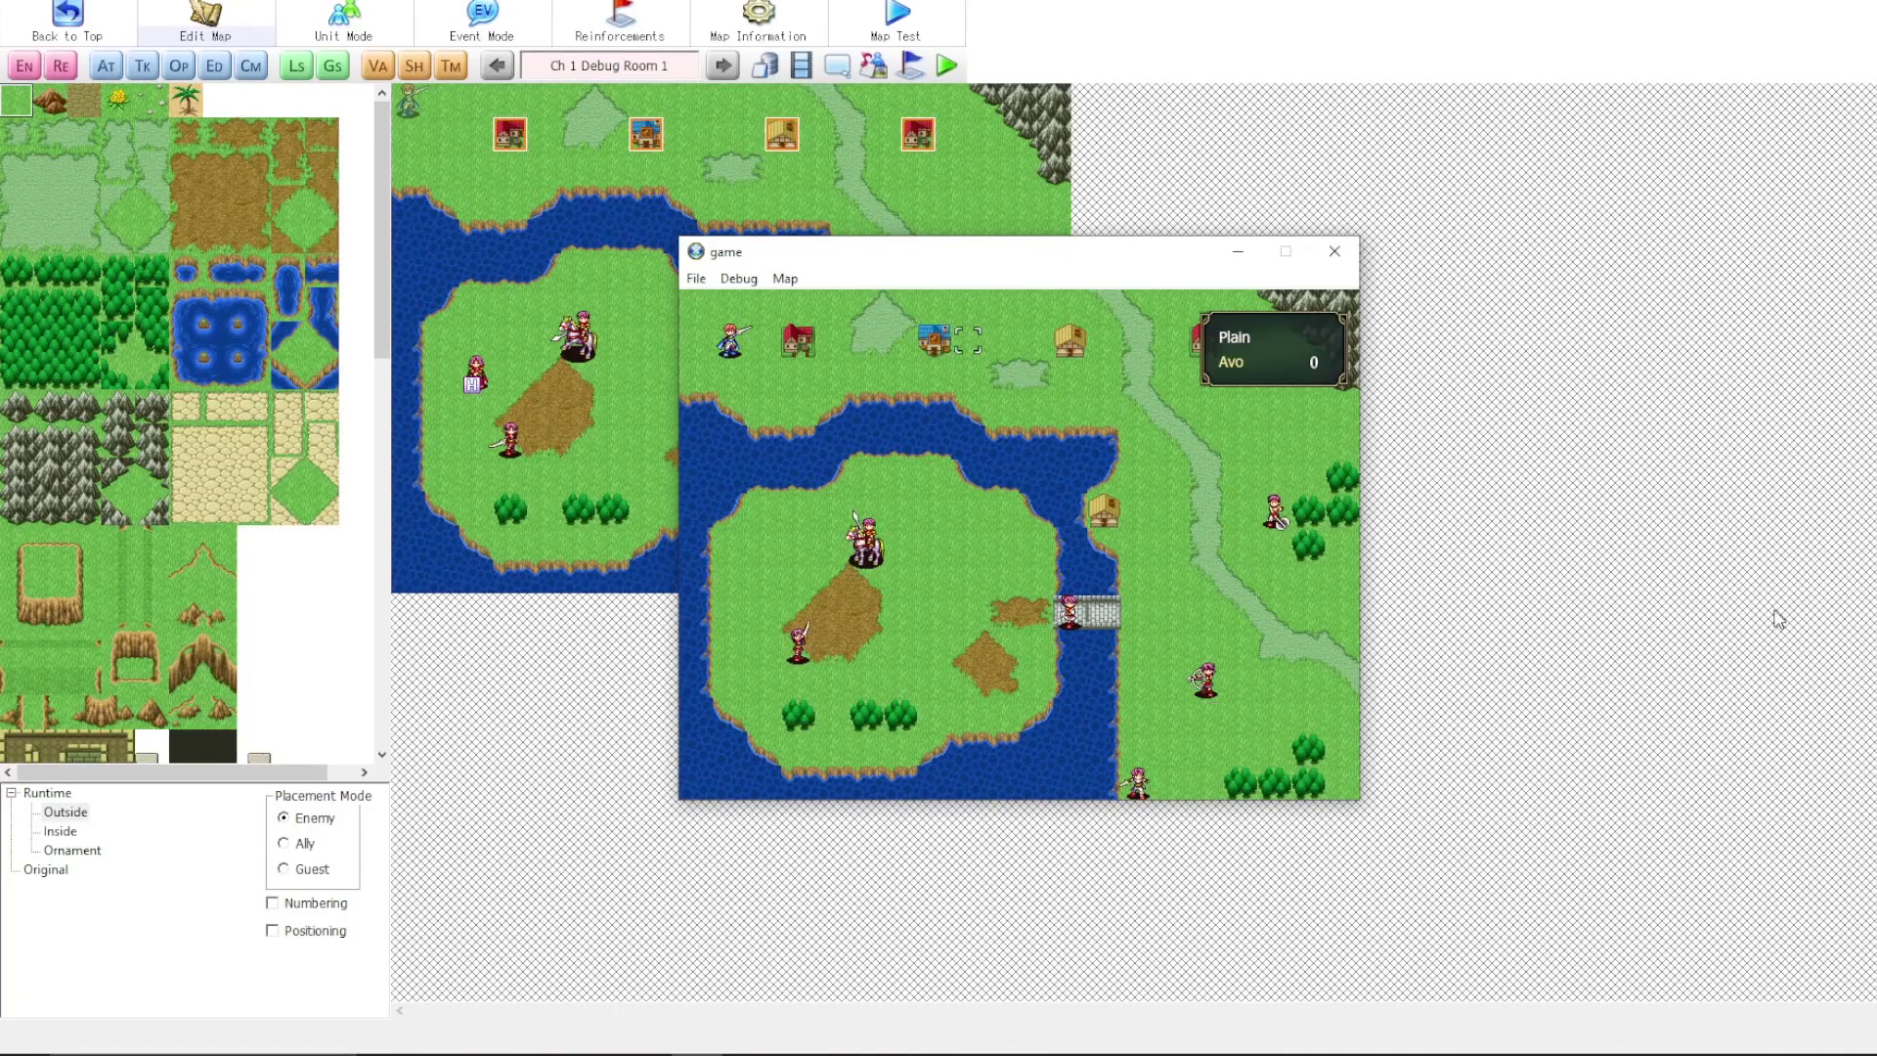
key(Left)
key(Left)
key(Down)
key(Left)
key(Left)
key(Up)
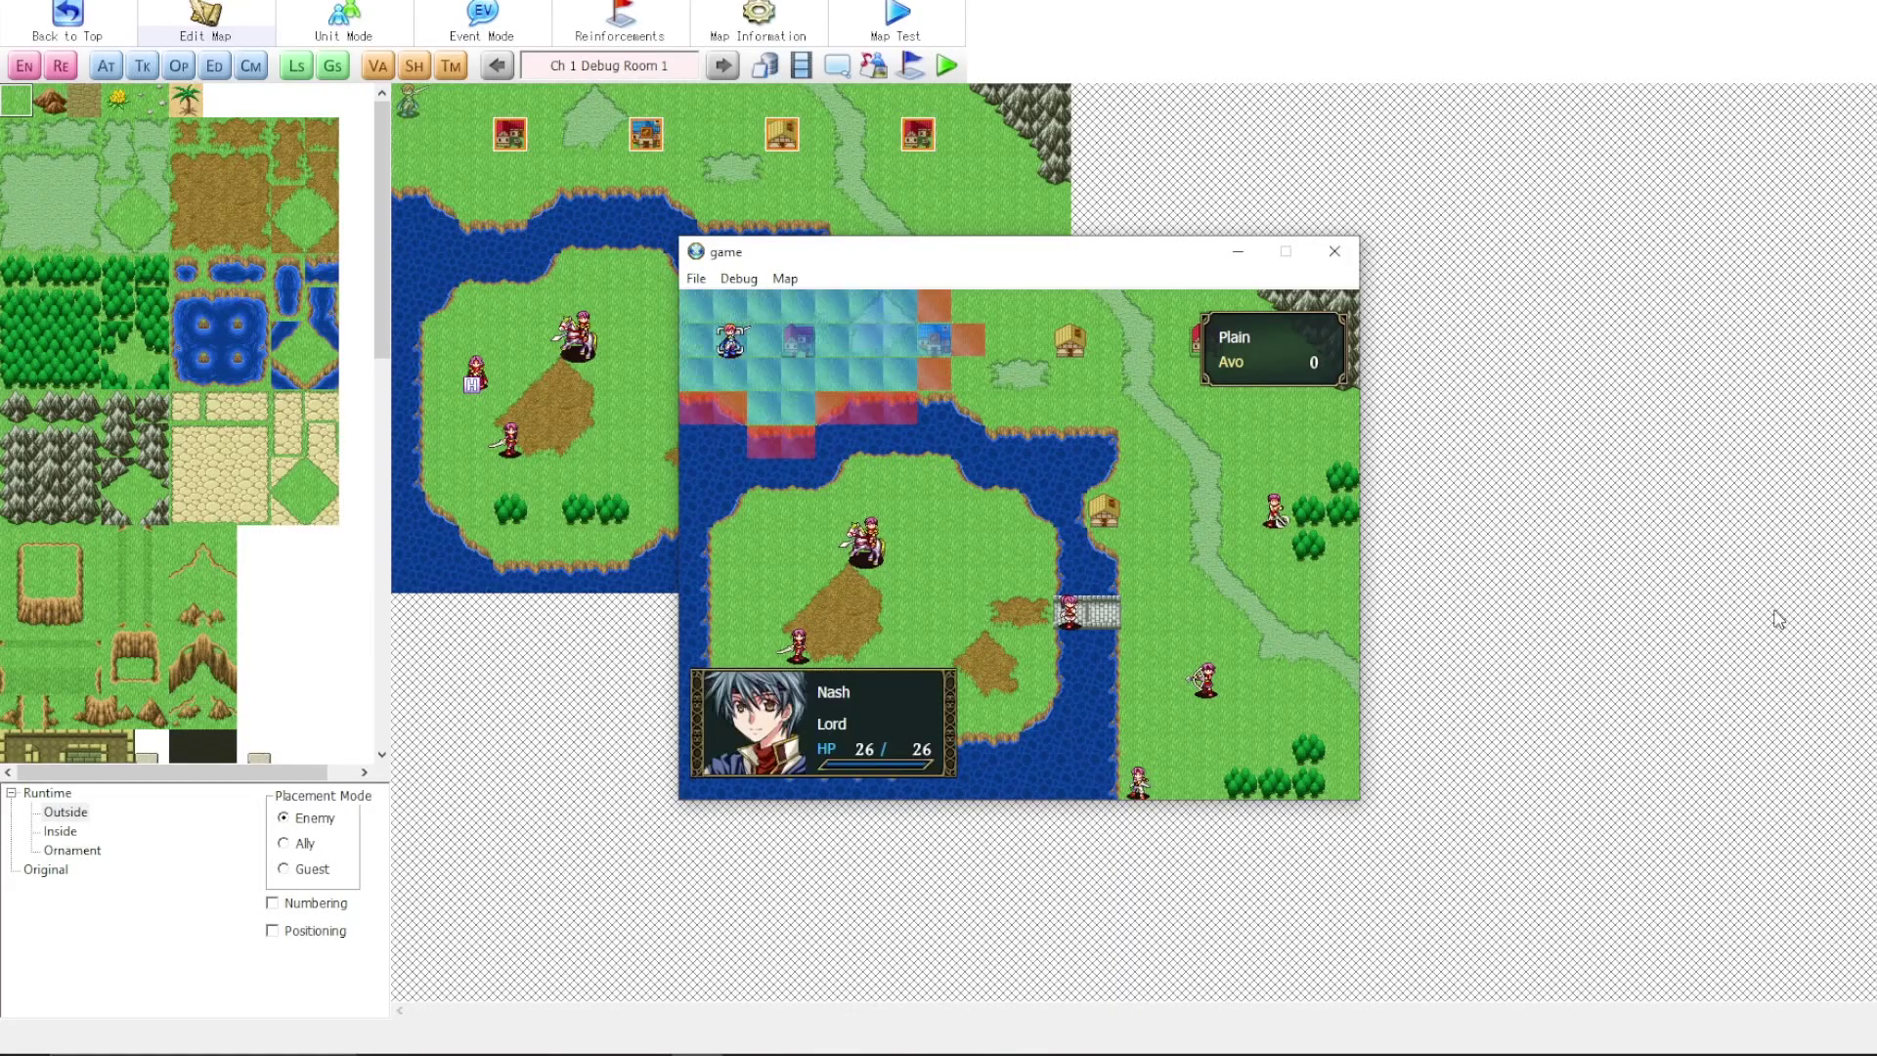
- Move Nash north beside the blue-roofed house and bring up his Short Sword's equip and discard options
key(Return)
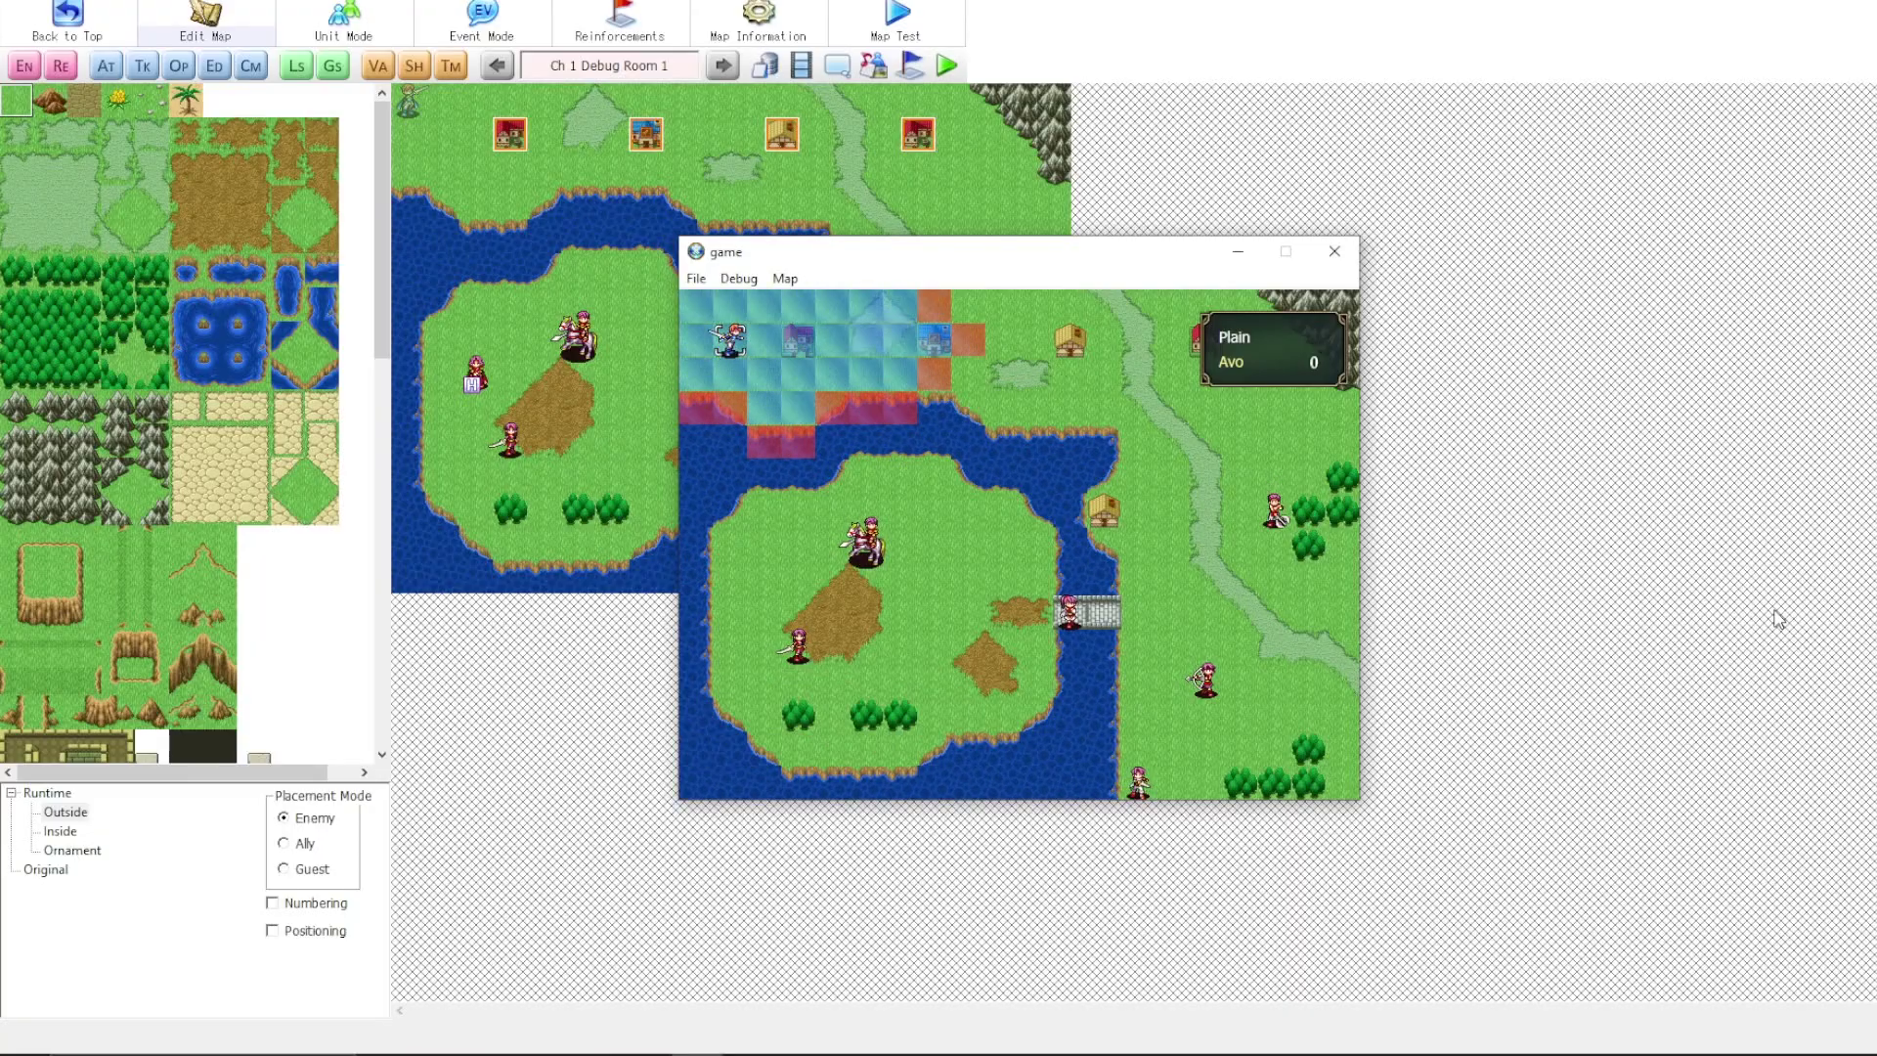
key(Right)
key(Right)
key(Right)
key(Right)
key(Down)
key(Up)
key(Right)
key(Down)
key(Return)
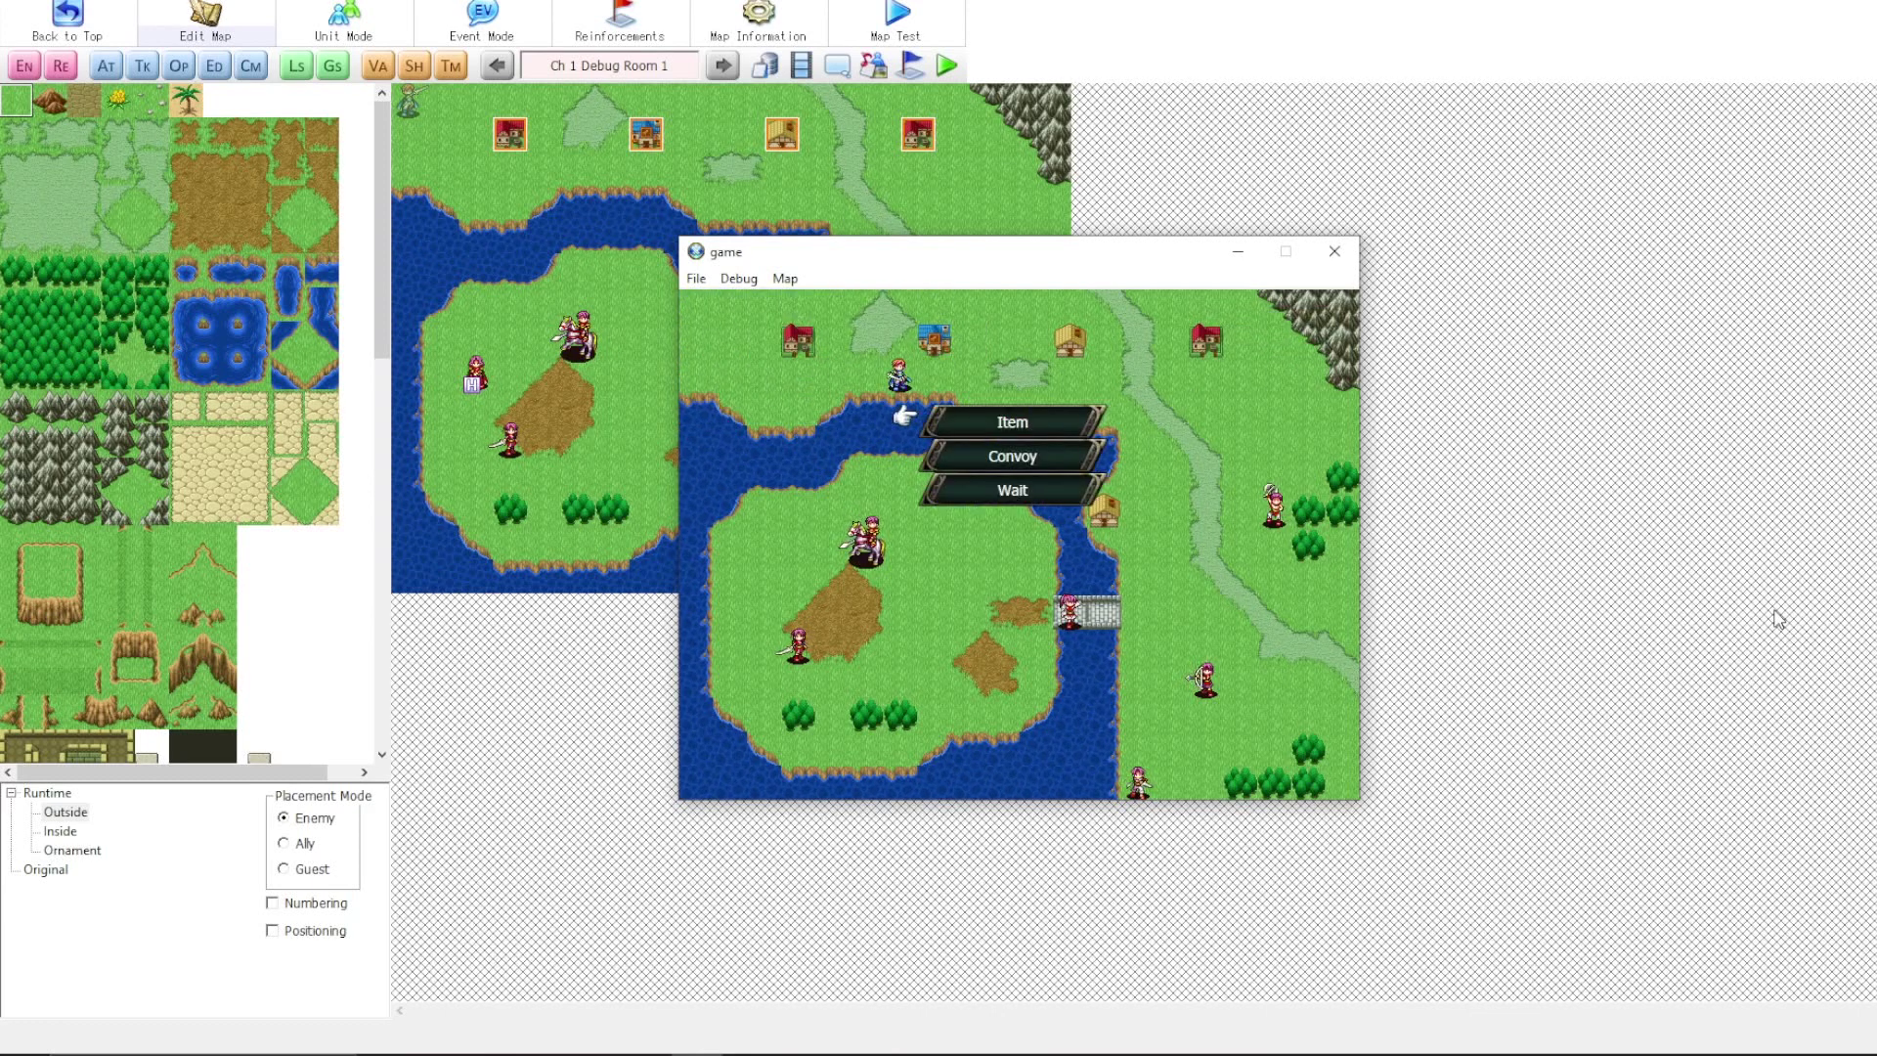
key(Return)
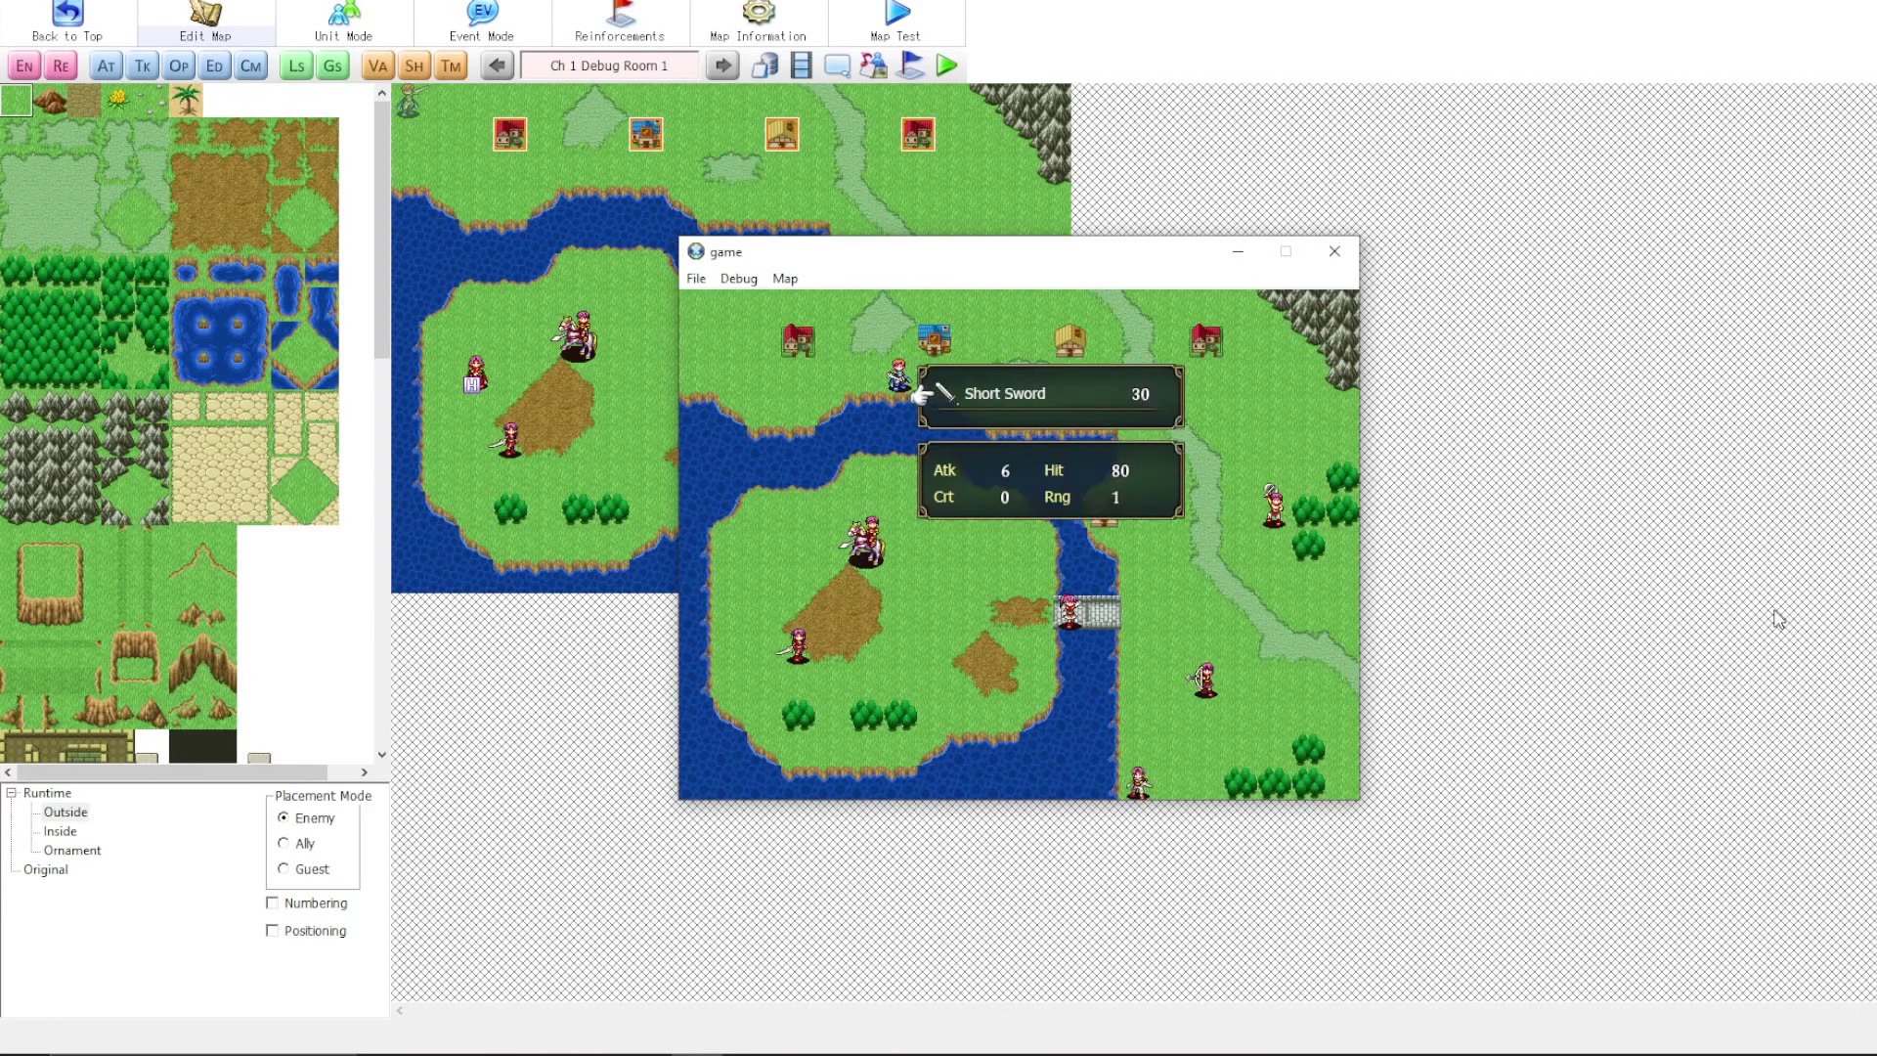
key(Return)
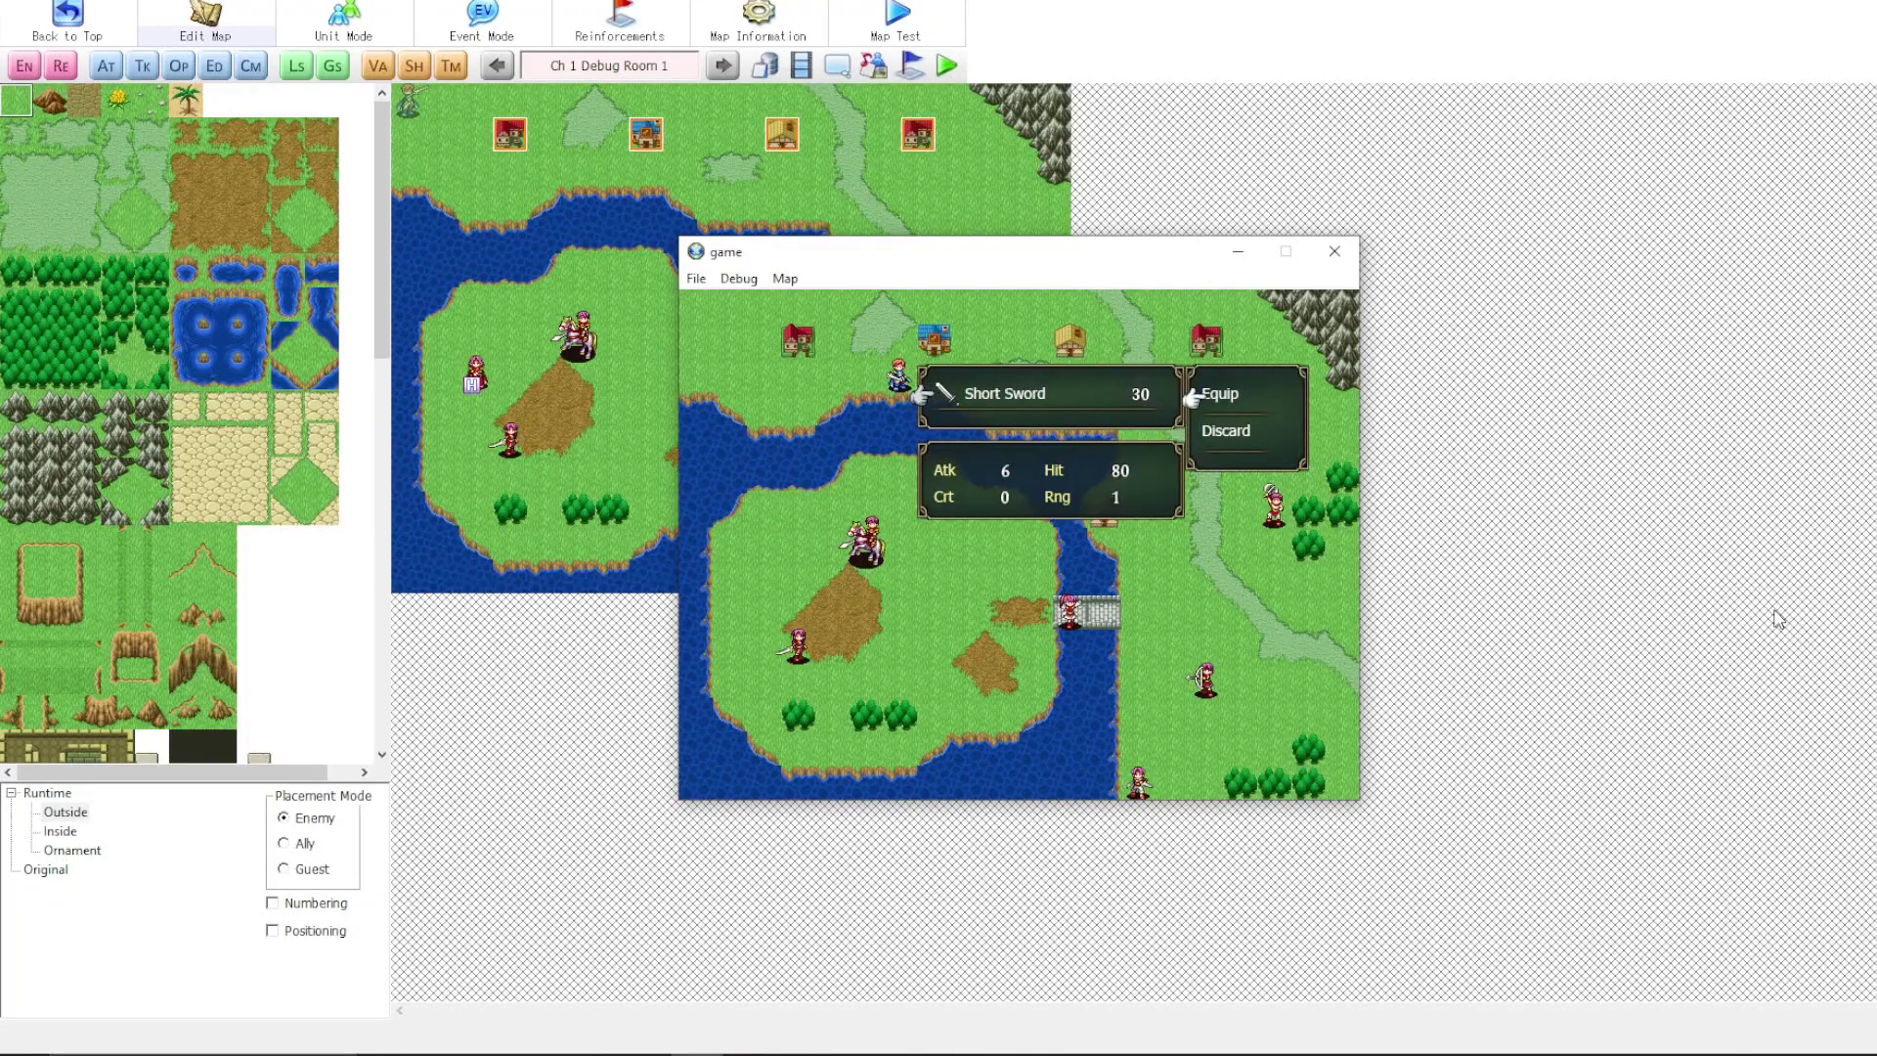
- Bring the test-play window back in front of the editor
click(1777, 618)
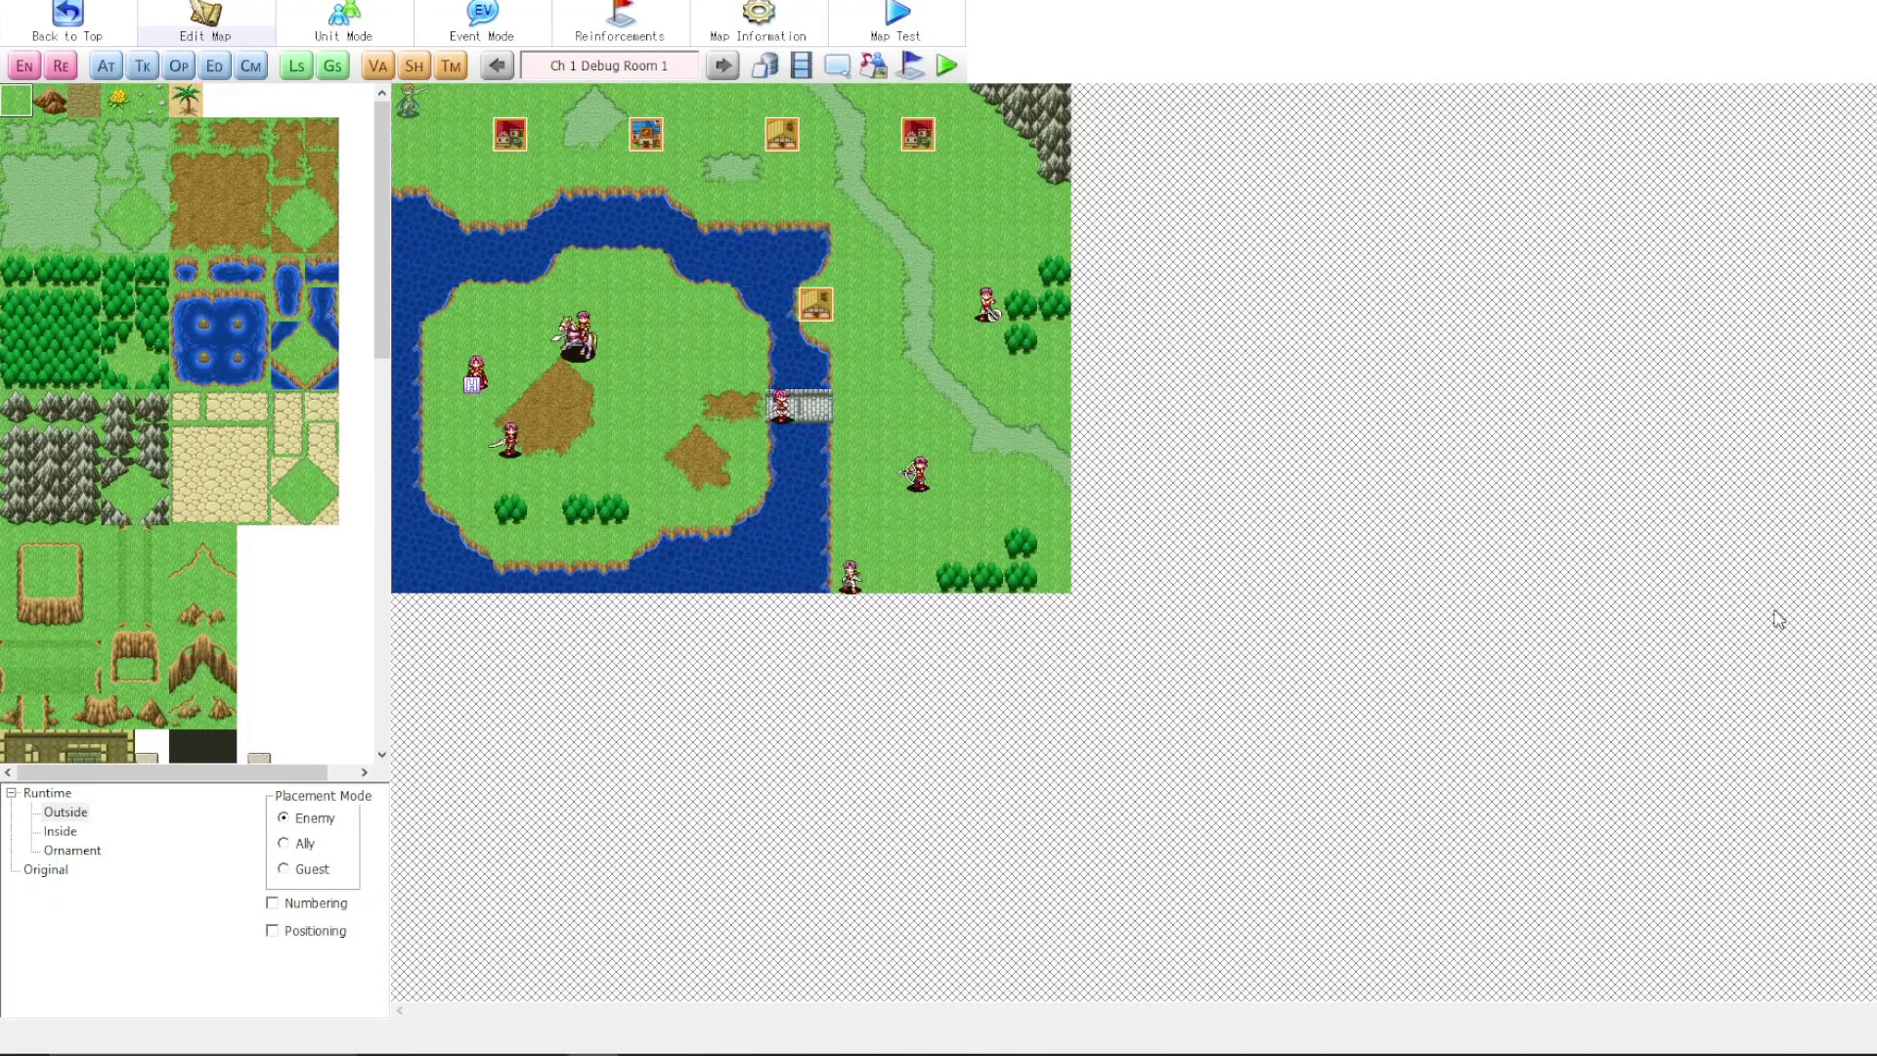
click(592, 1054)
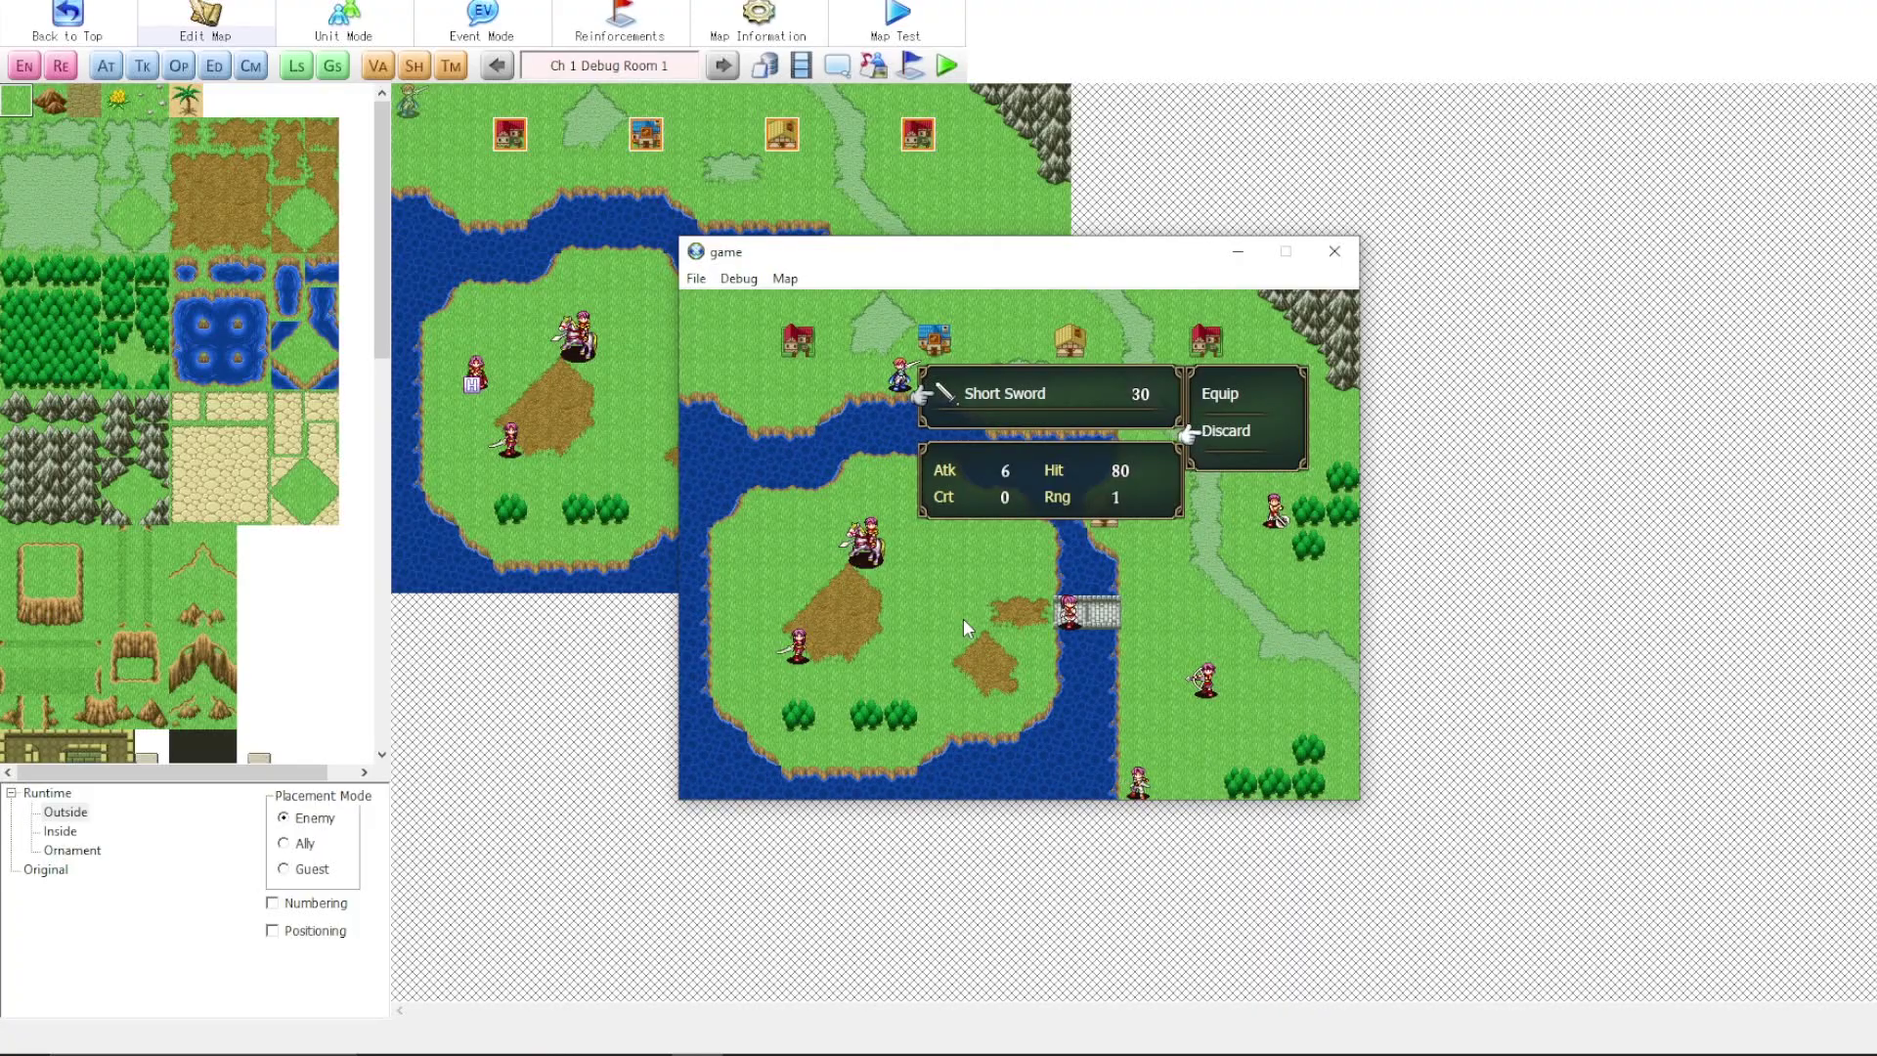
key(alt+Tab)
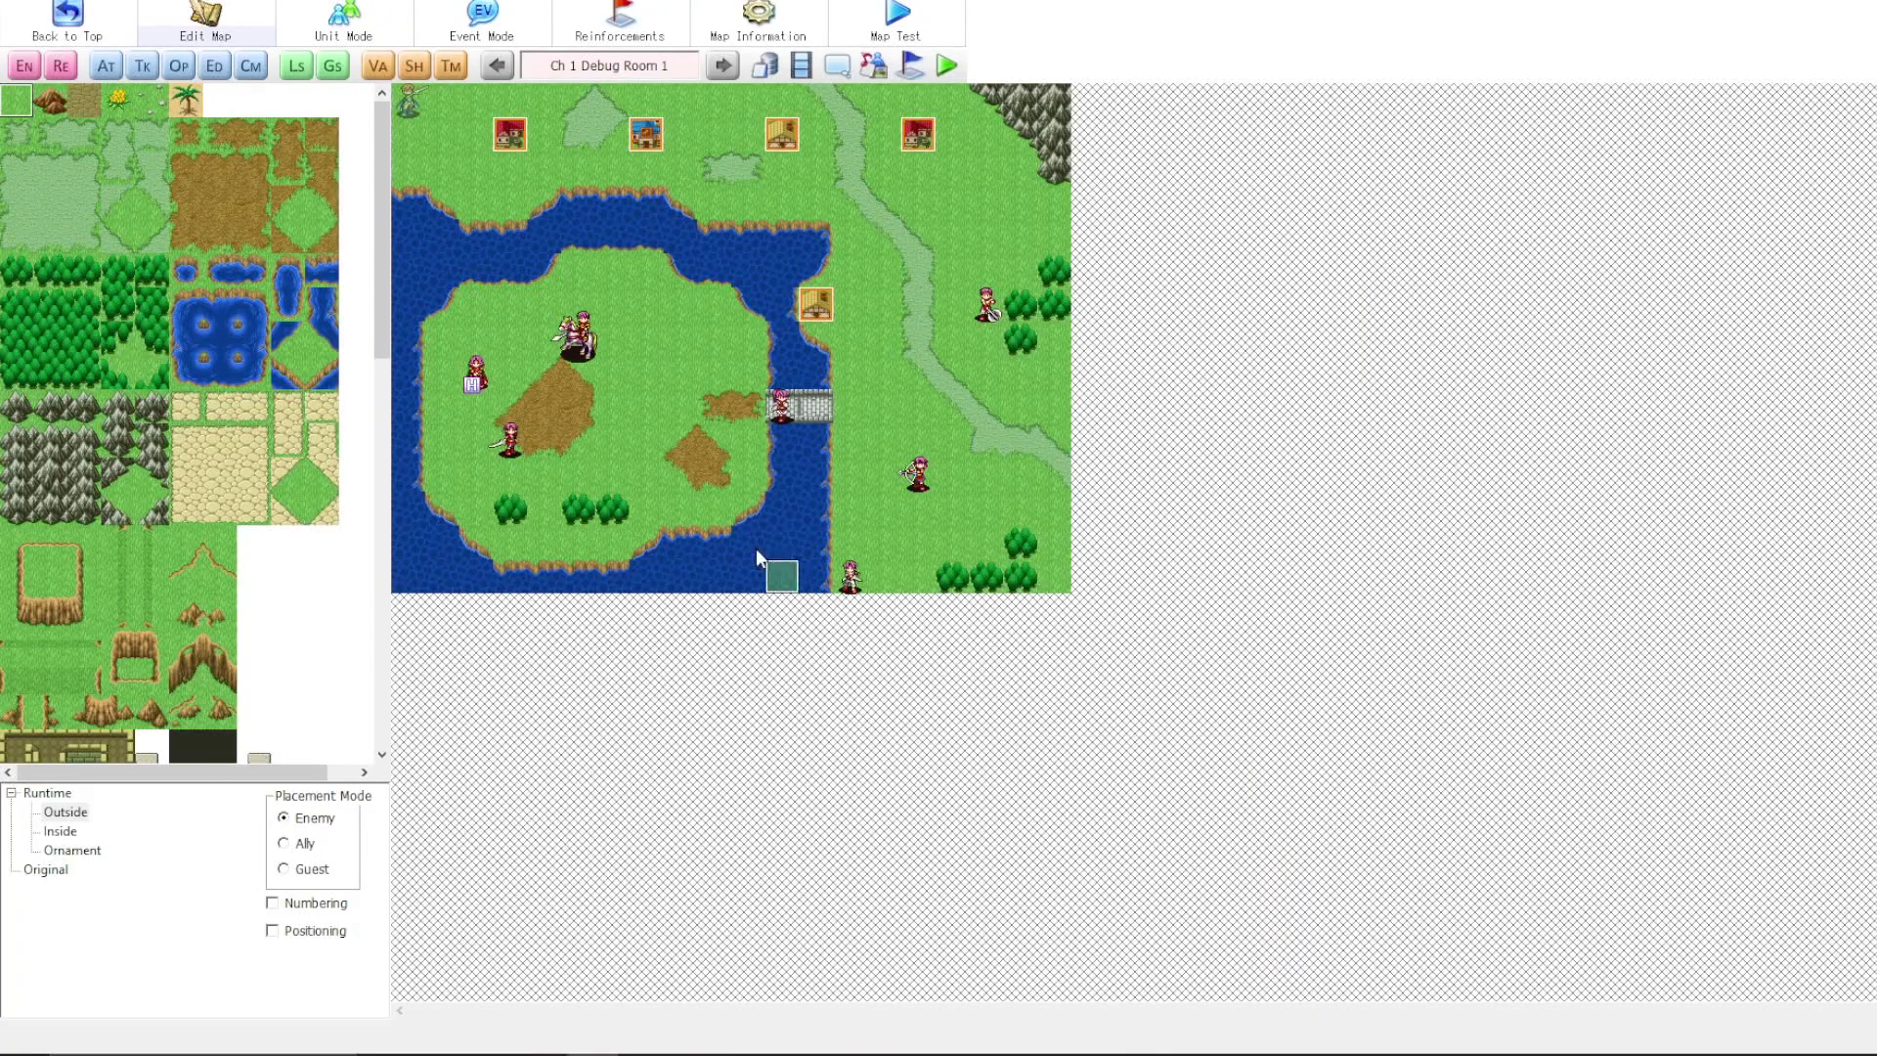
click(592, 1053)
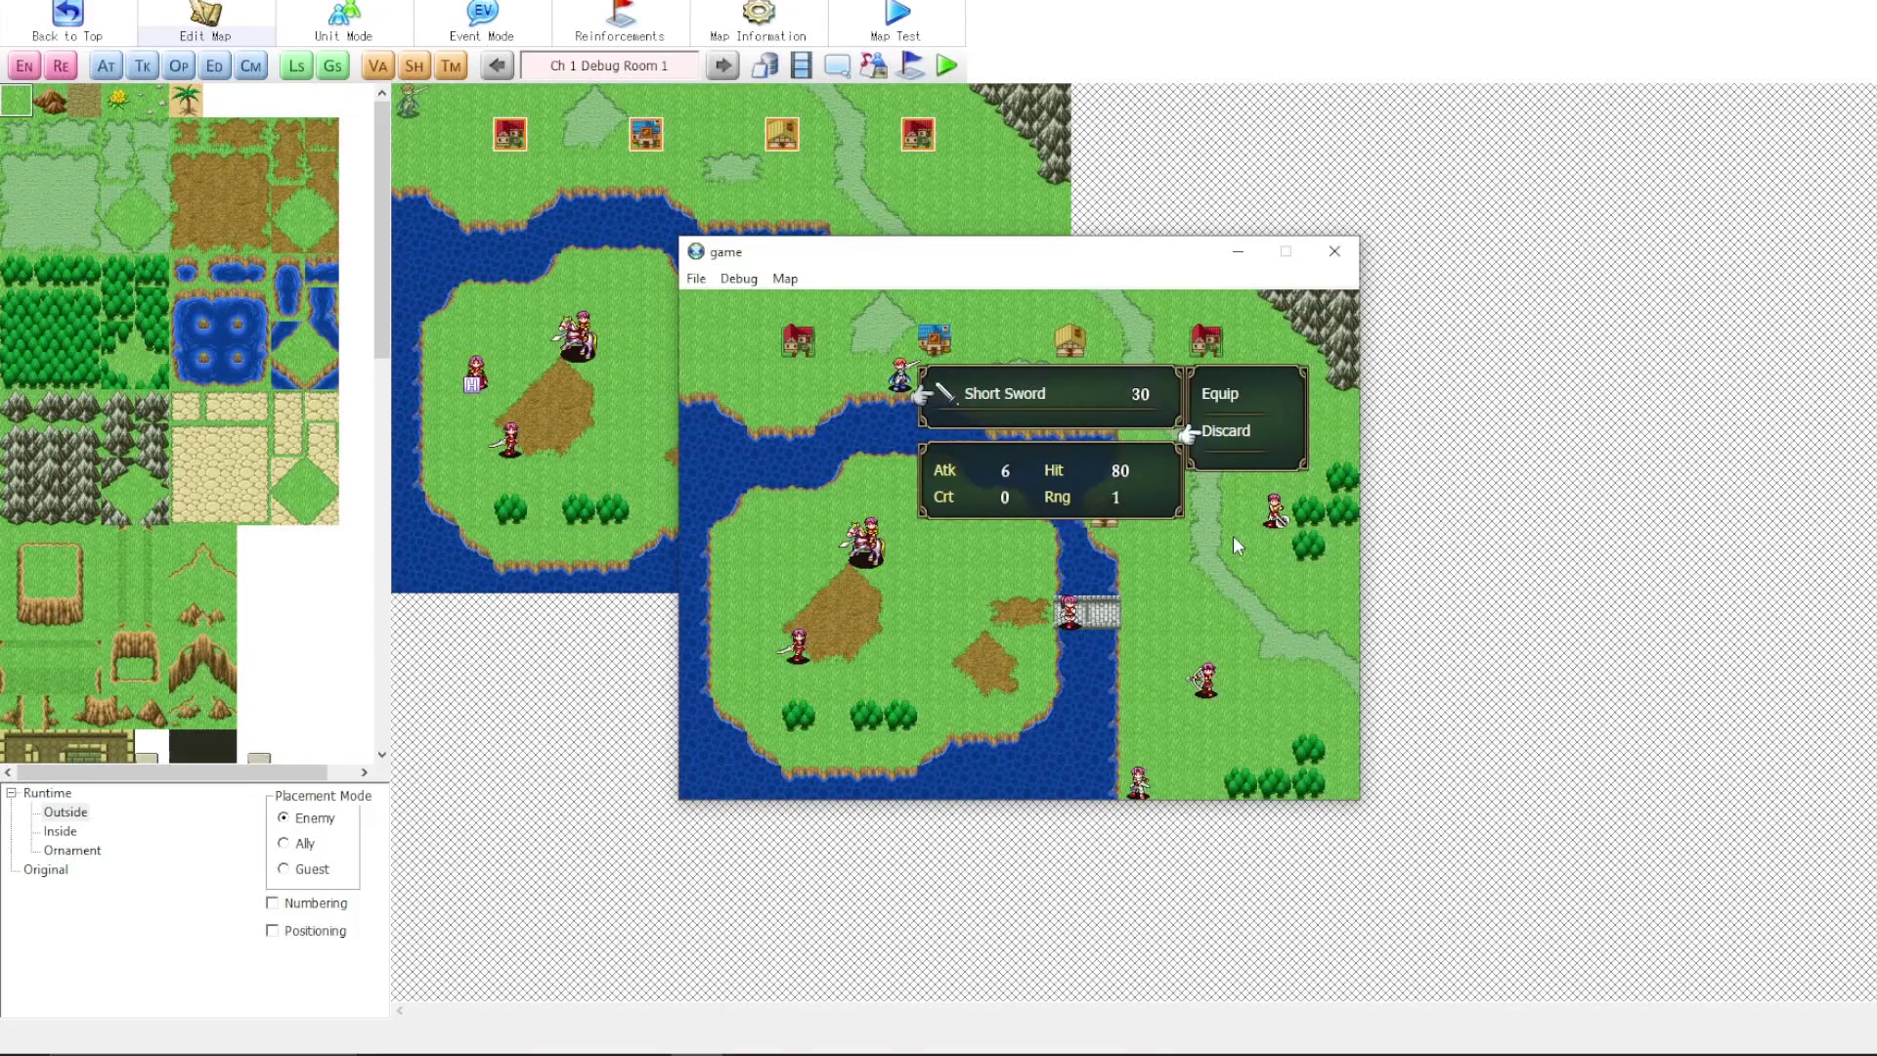
- Back out of the Short Sword options and look over the convoy storage screen
key(x)
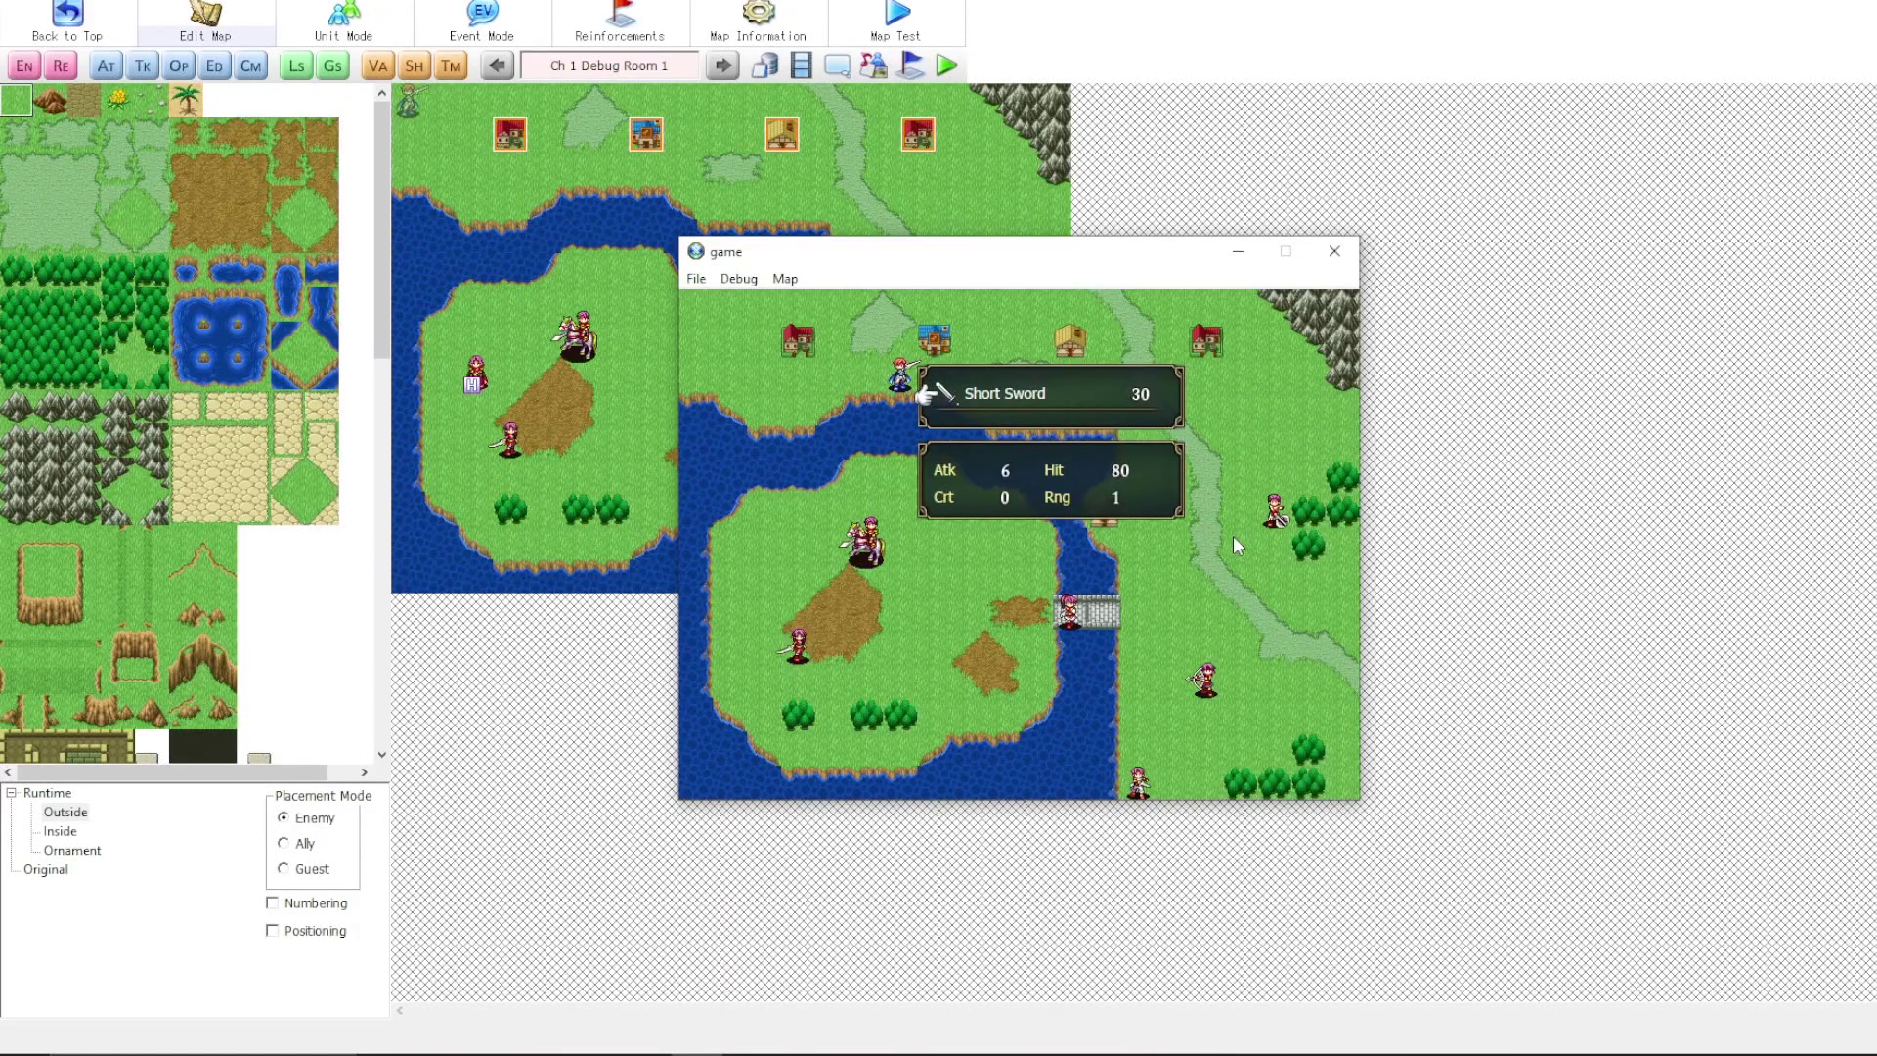
key(x)
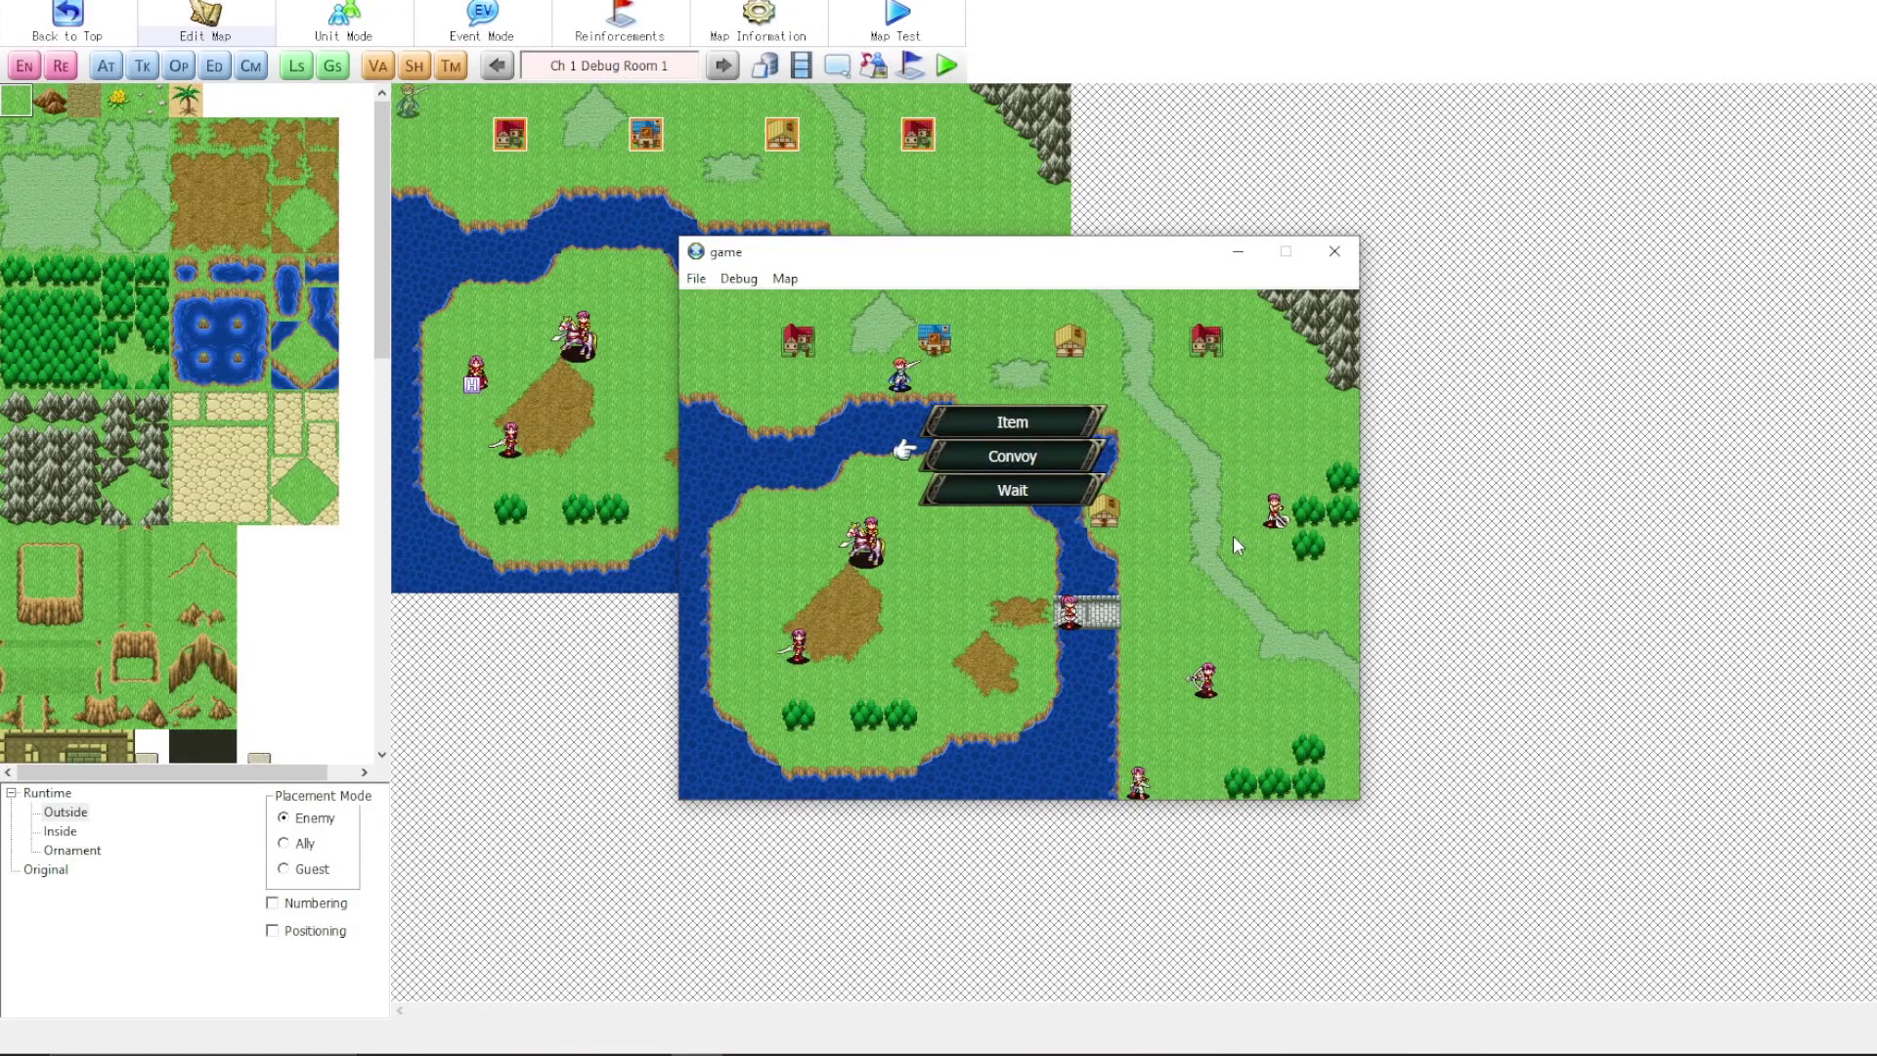
key(z)
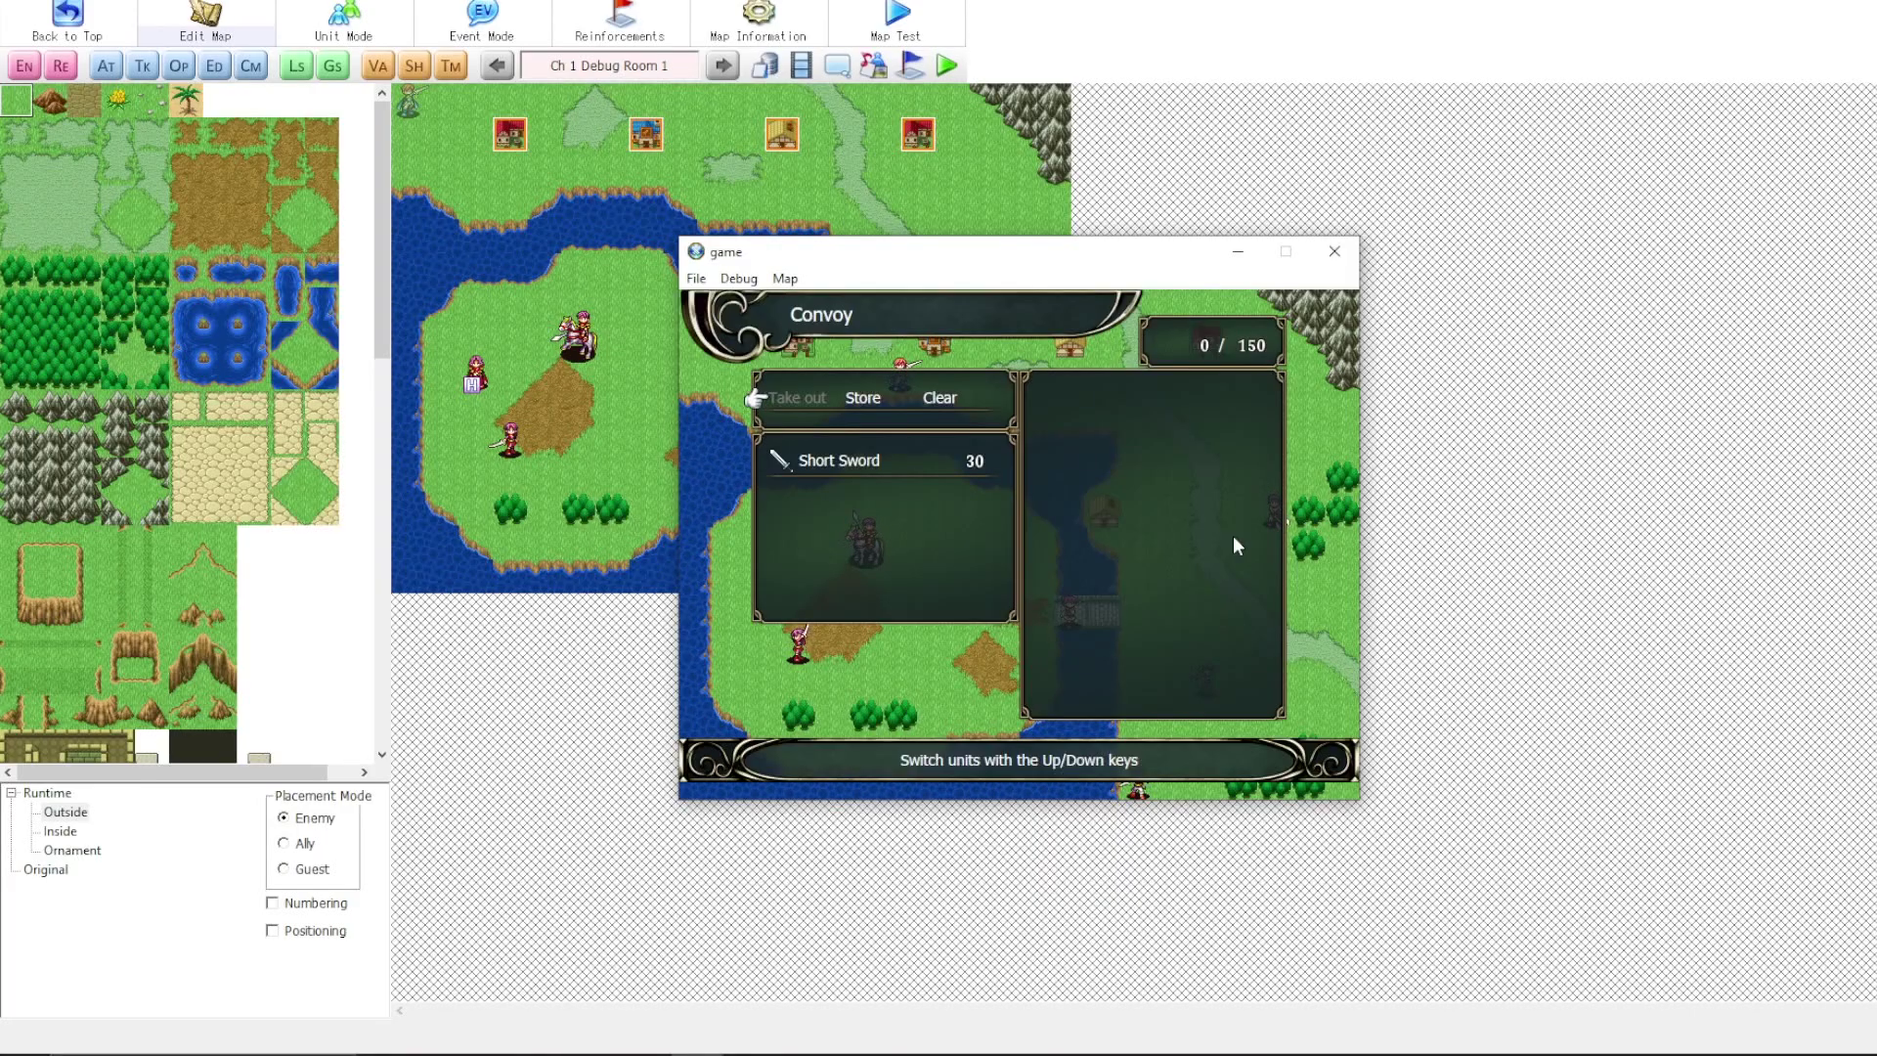
key(Right)
key(Right)
key(x)
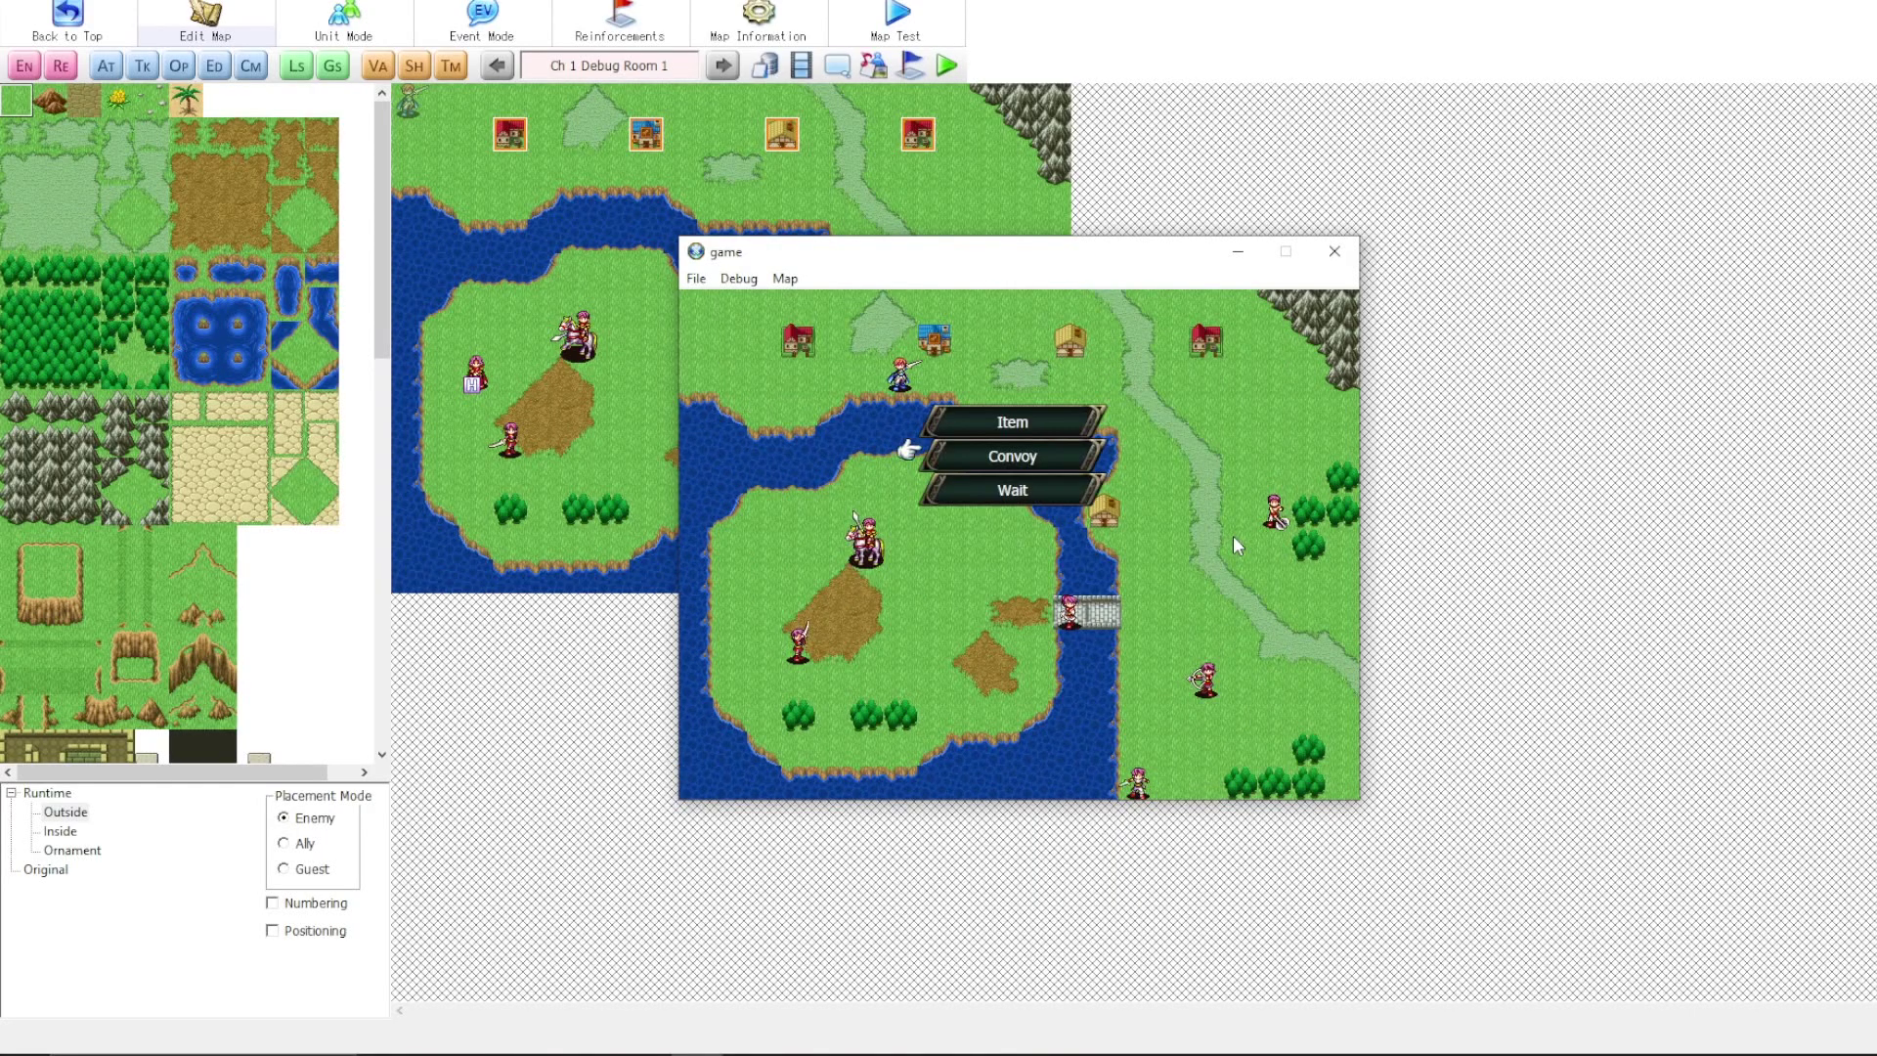
- Have Nash wait to end his action, then view the enemy Cavalier's movement range
key(Up)
key(Down)
key(Up)
key(Down)
key(Up)
key(Up)
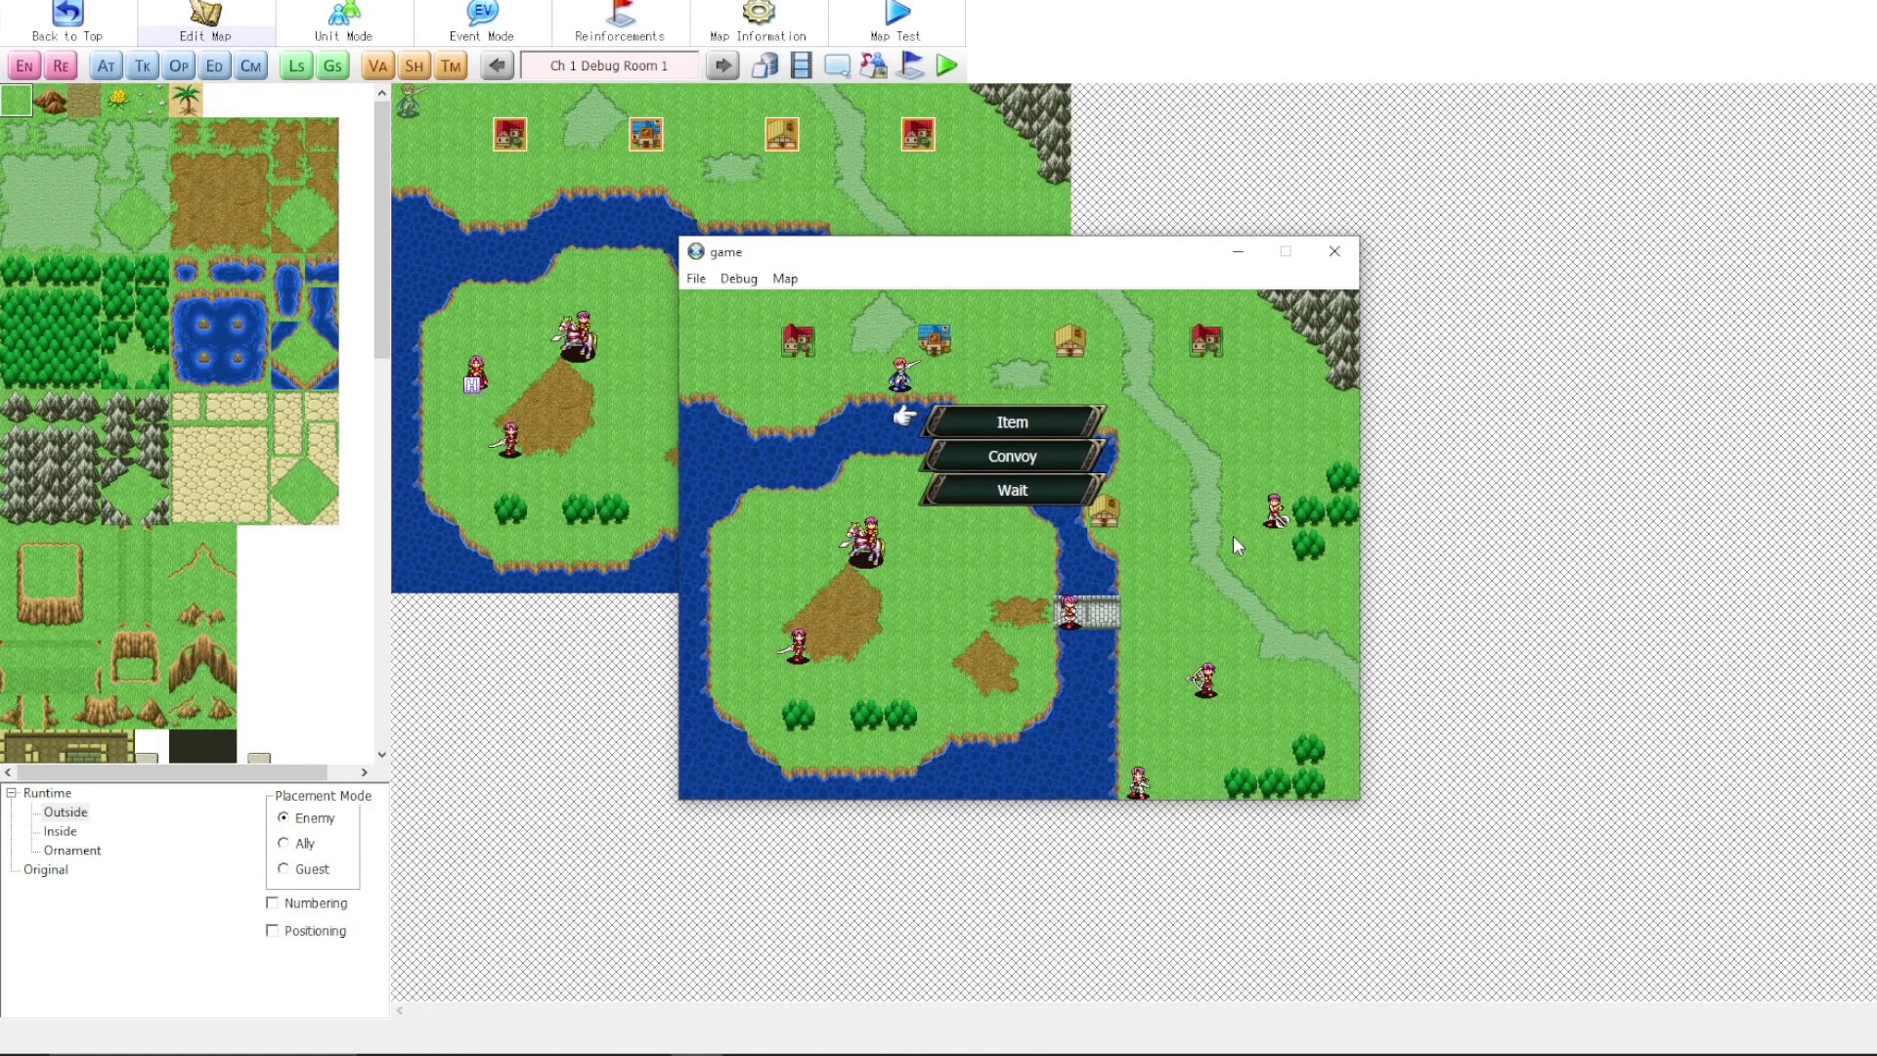
key(Up)
key(Up)
key(Up)
key(Up)
key(Down)
key(Up)
key(Down)
key(Up)
key(Down)
key(Return)
key(Down)
key(Down)
key(Down)
key(Left)
key(Left)
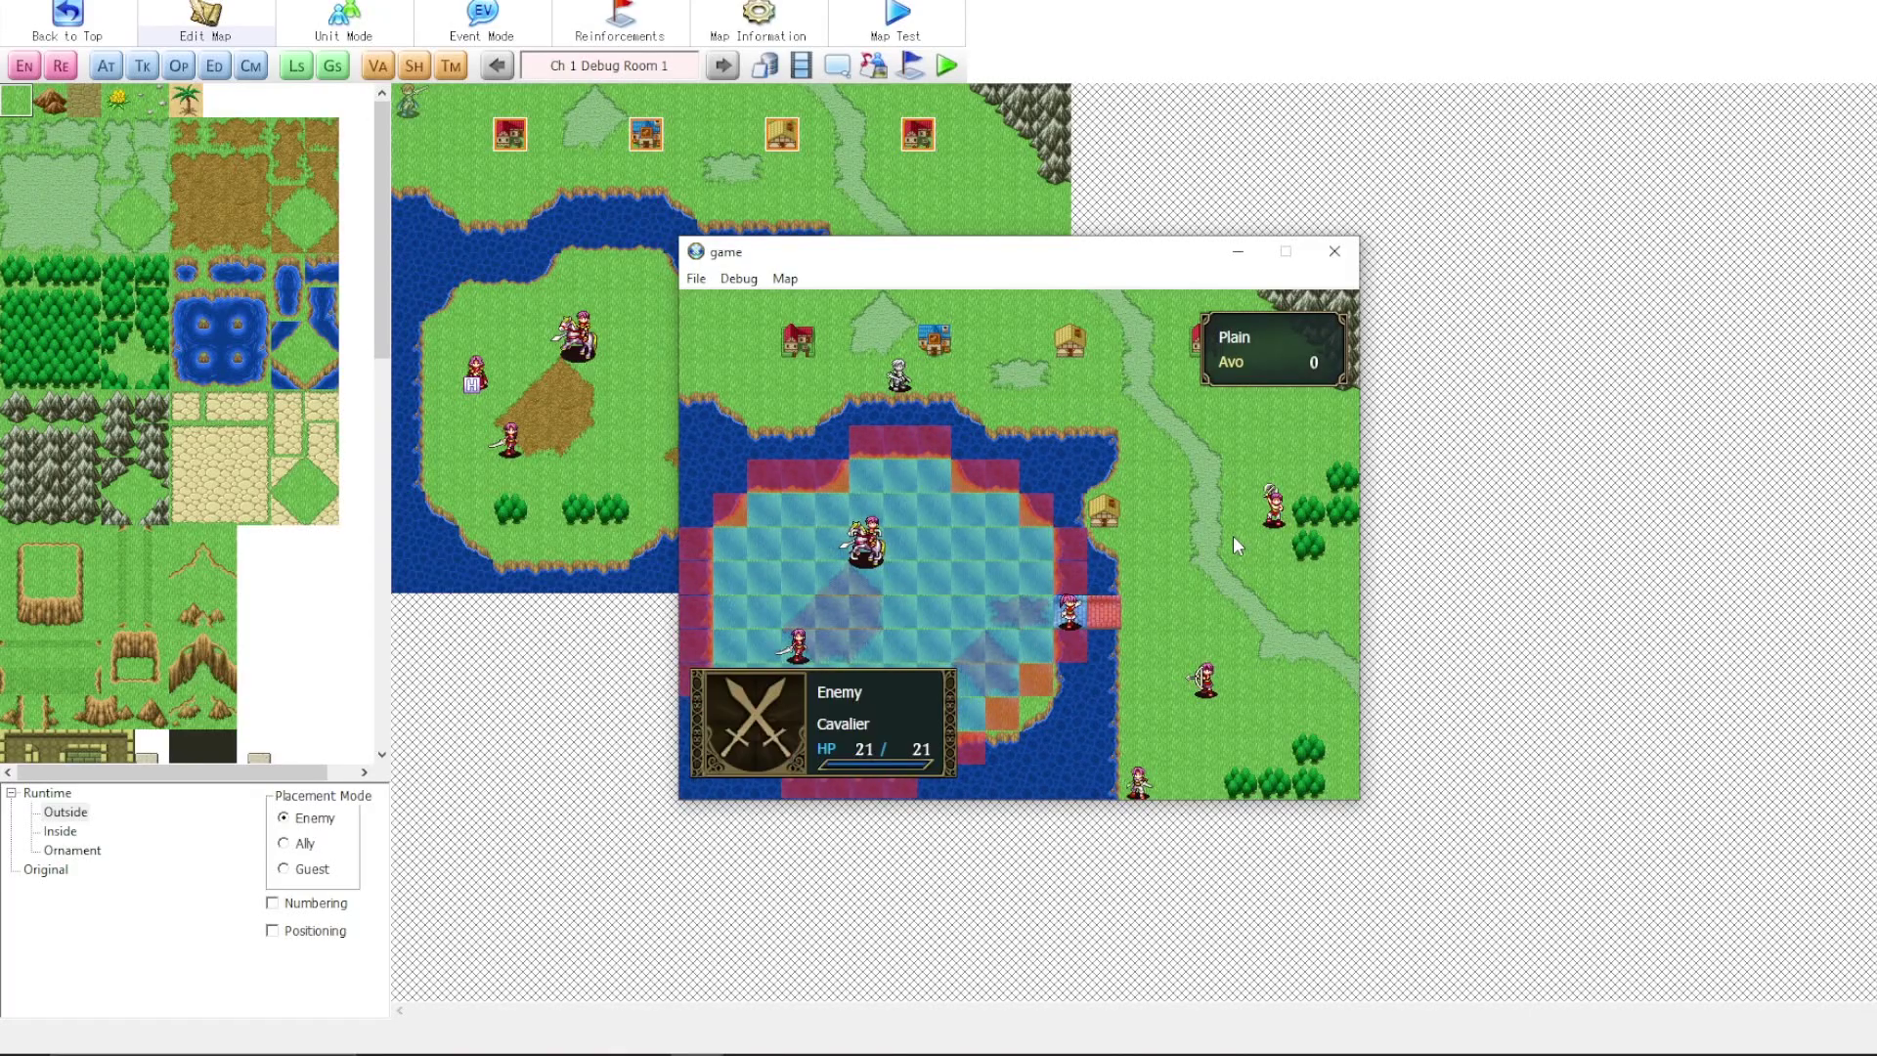
- Move the cursor off the Cavalier onto the sea and end the player's turn from the map commands
key(Right)
key(Right)
key(Right)
key(Right)
key(Right)
key(Left)
key(Left)
key(Left)
key(Left)
key(Left)
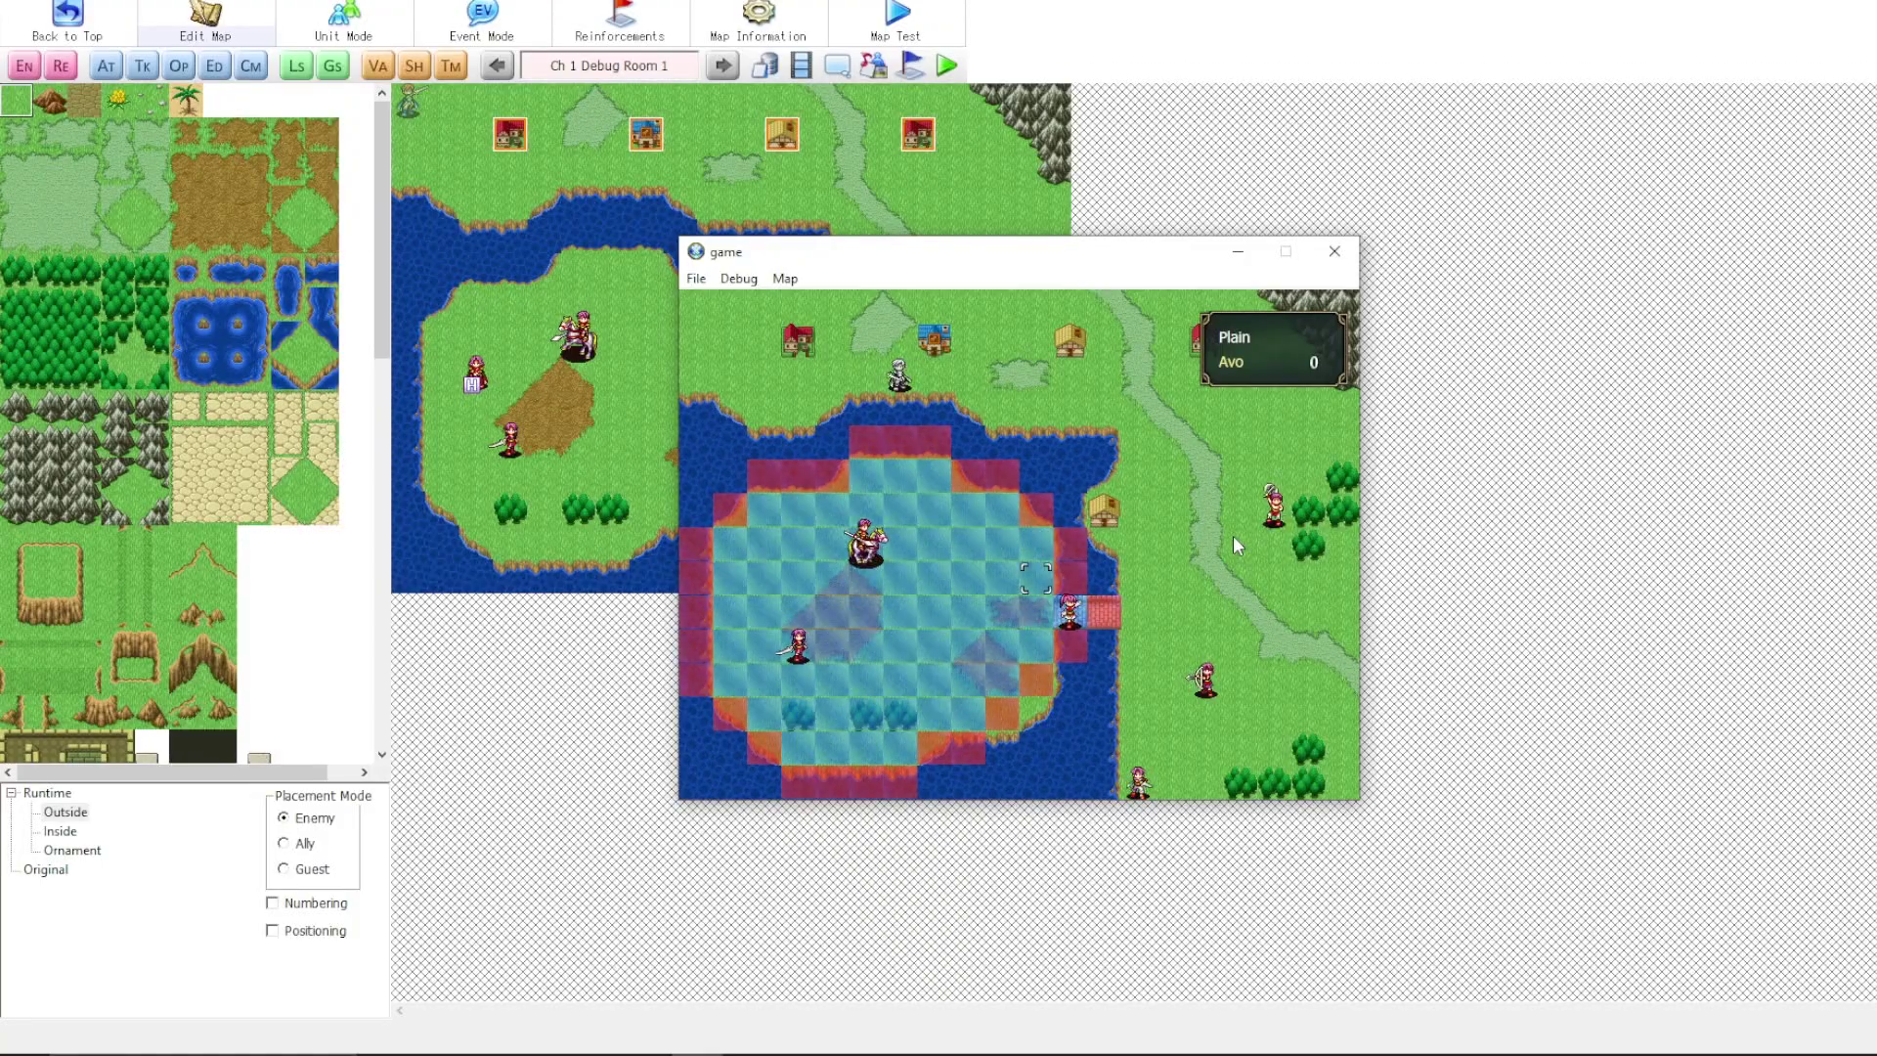
key(Up)
key(Up)
key(Up)
key(Up)
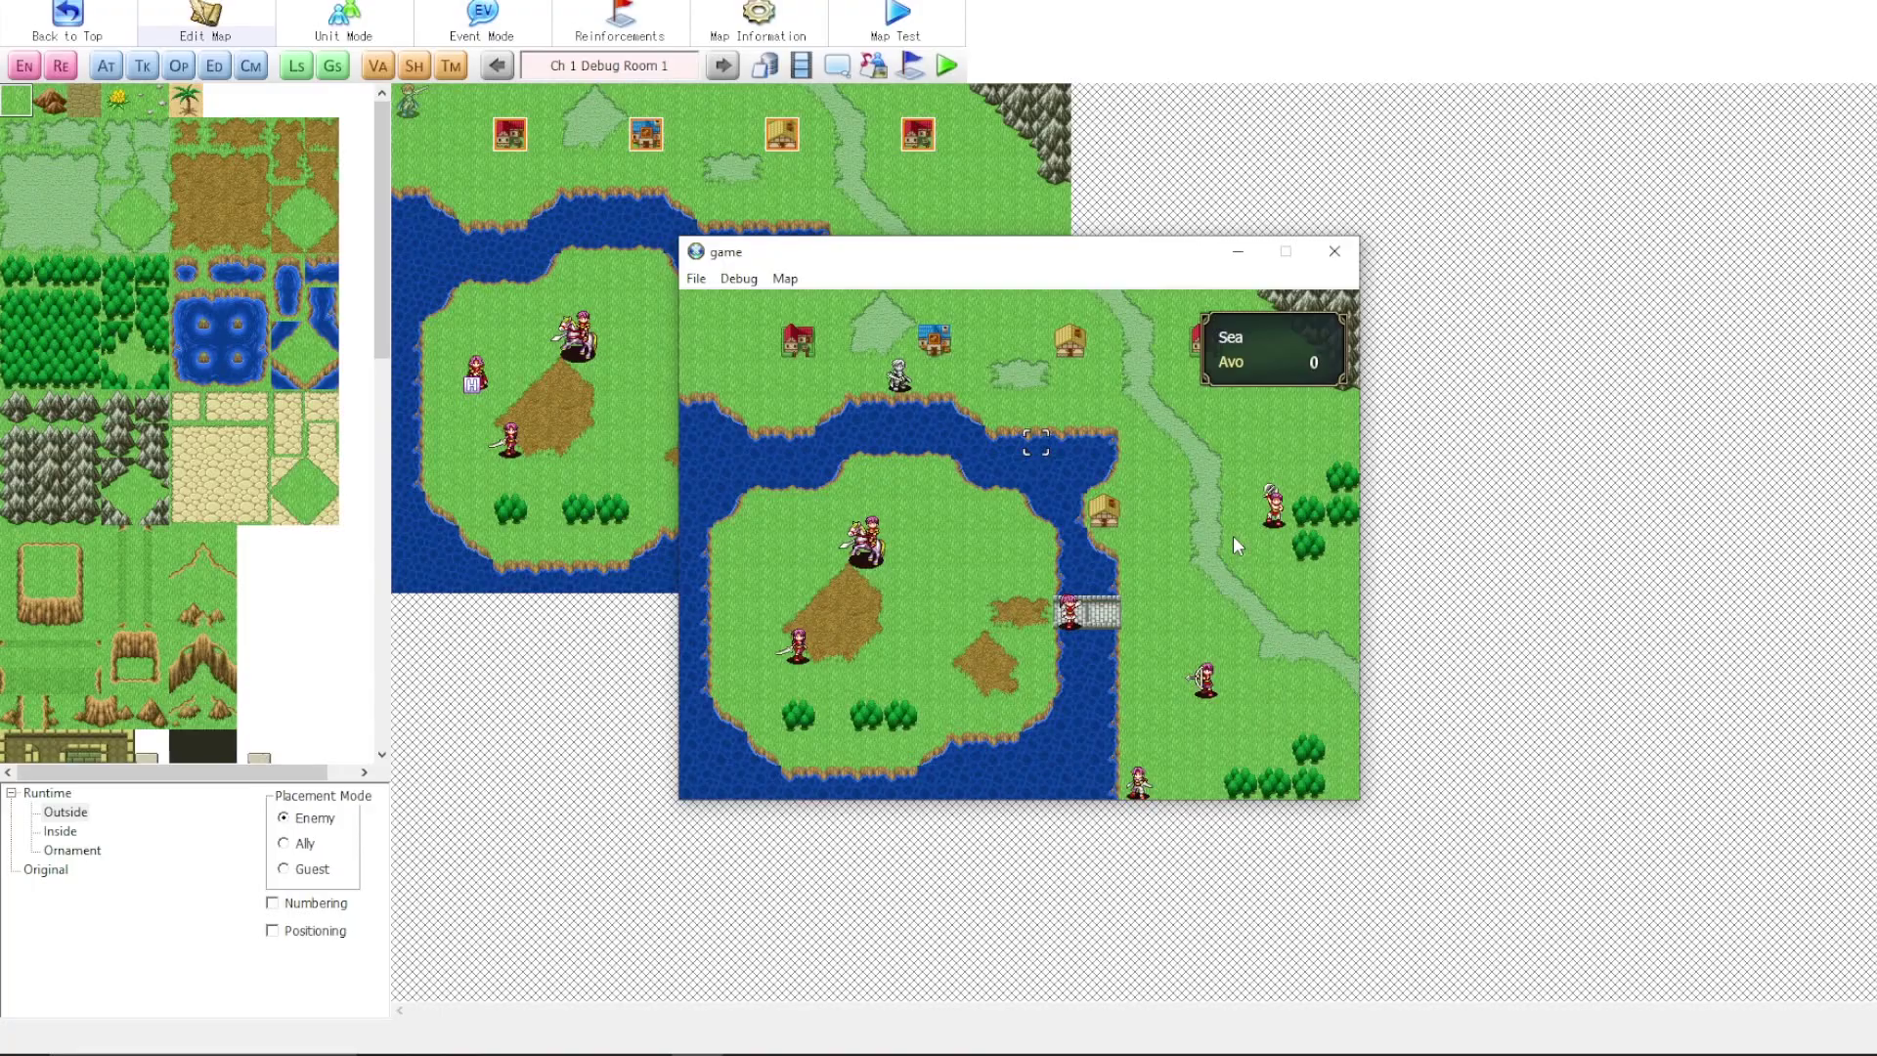
key(Return)
key(Down)
key(Down)
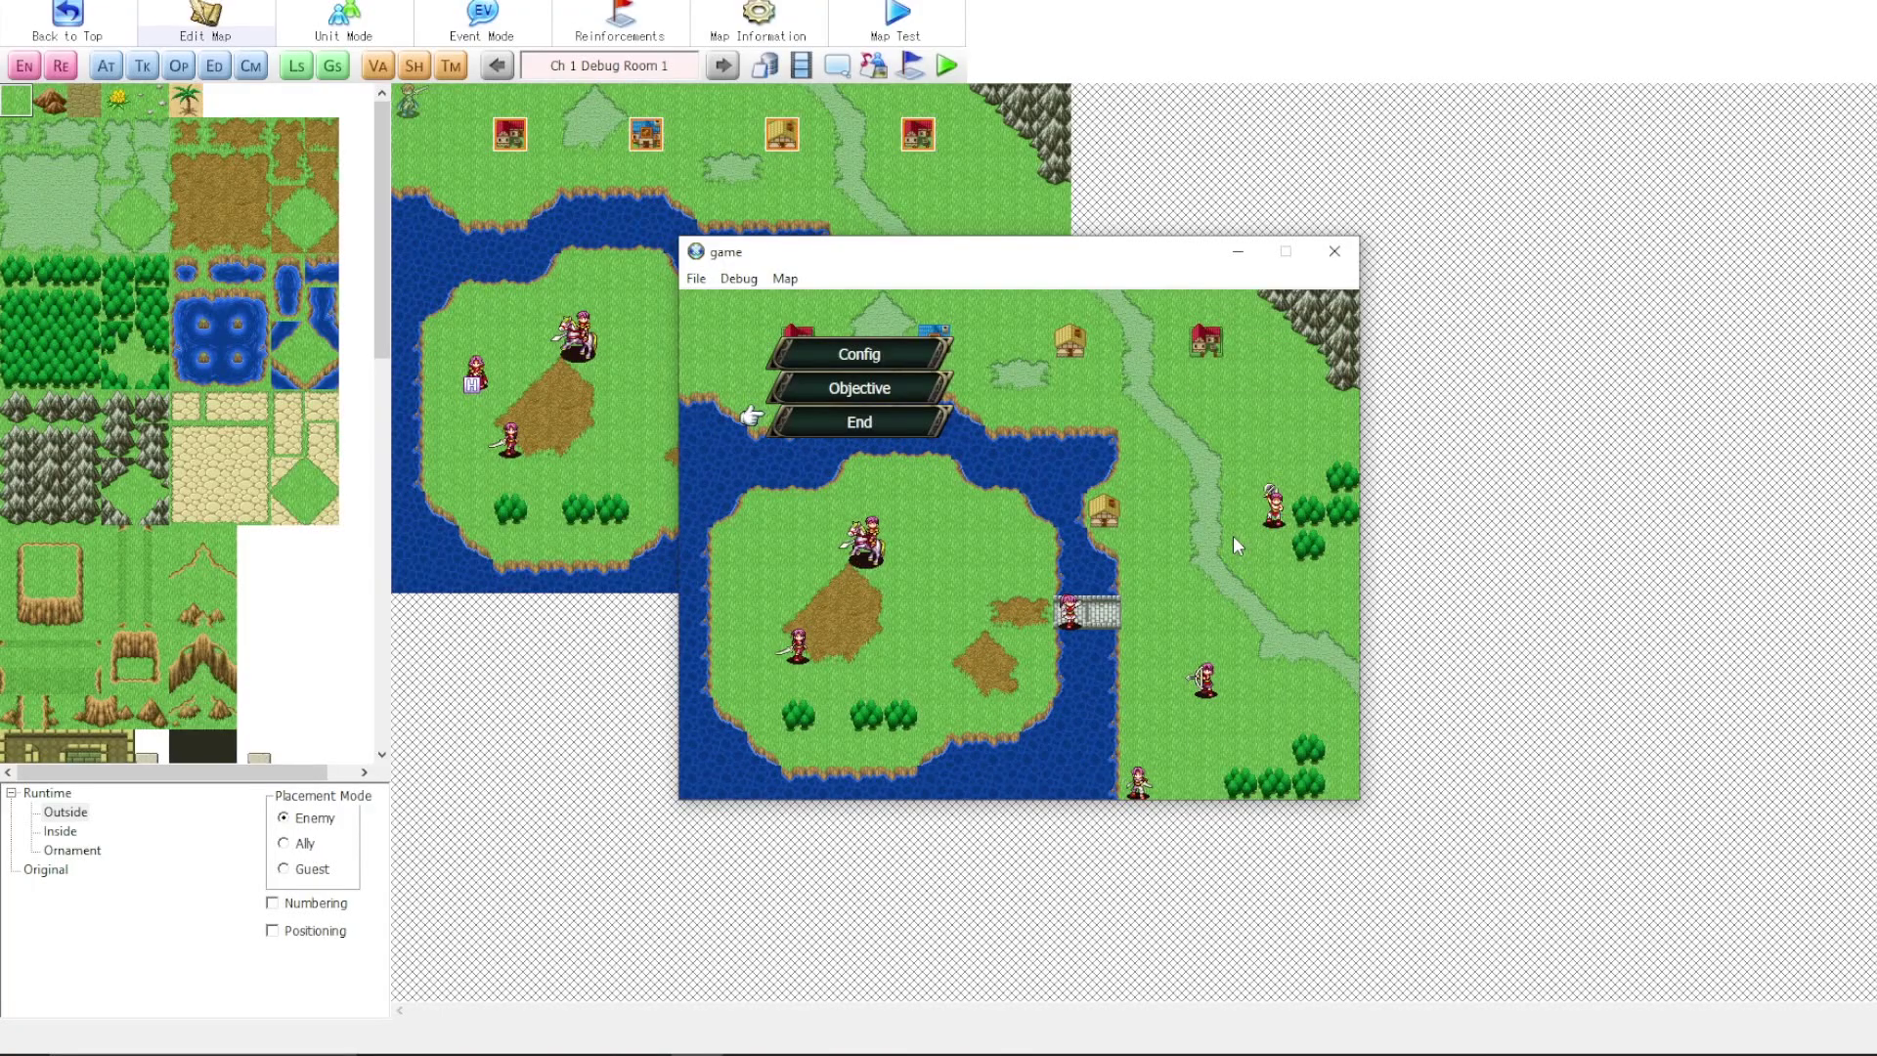
key(Return)
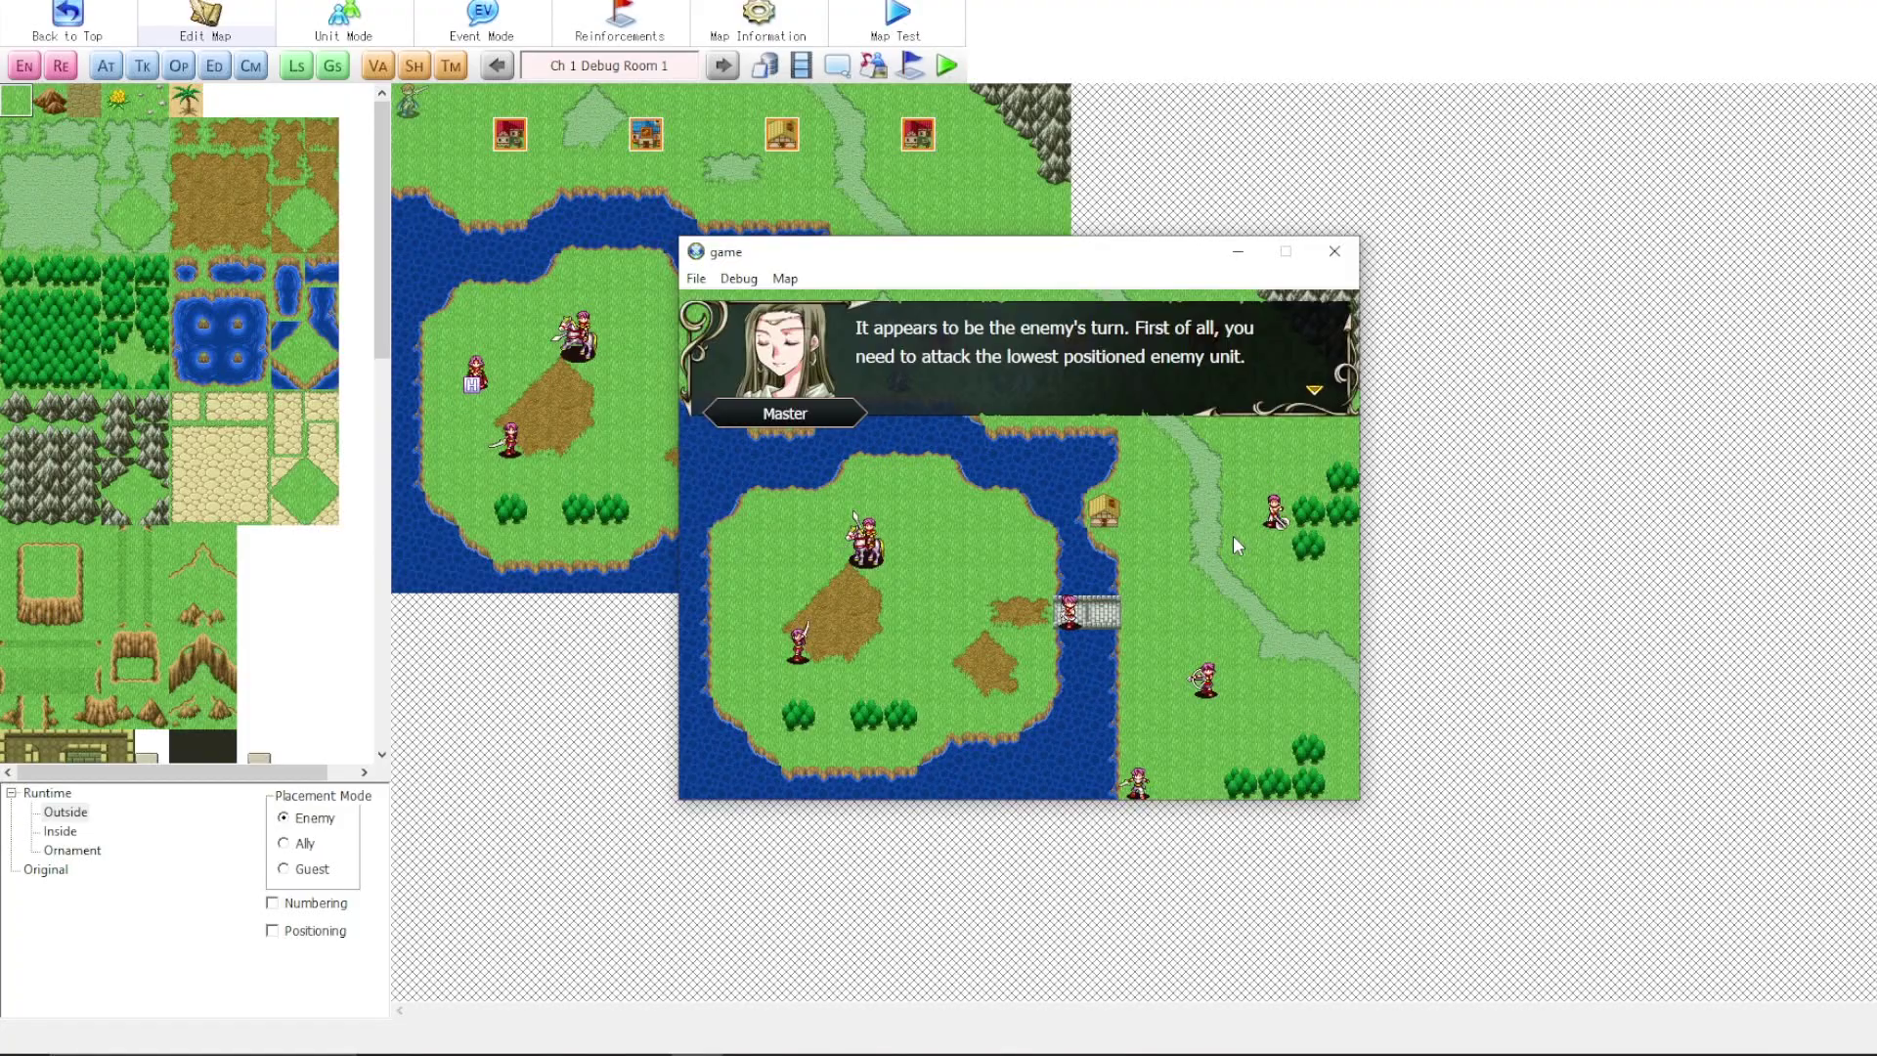
- Advance the tutorial dialogue, move the blue unit two tiles right, make it wait, and end the turn
key(Return)
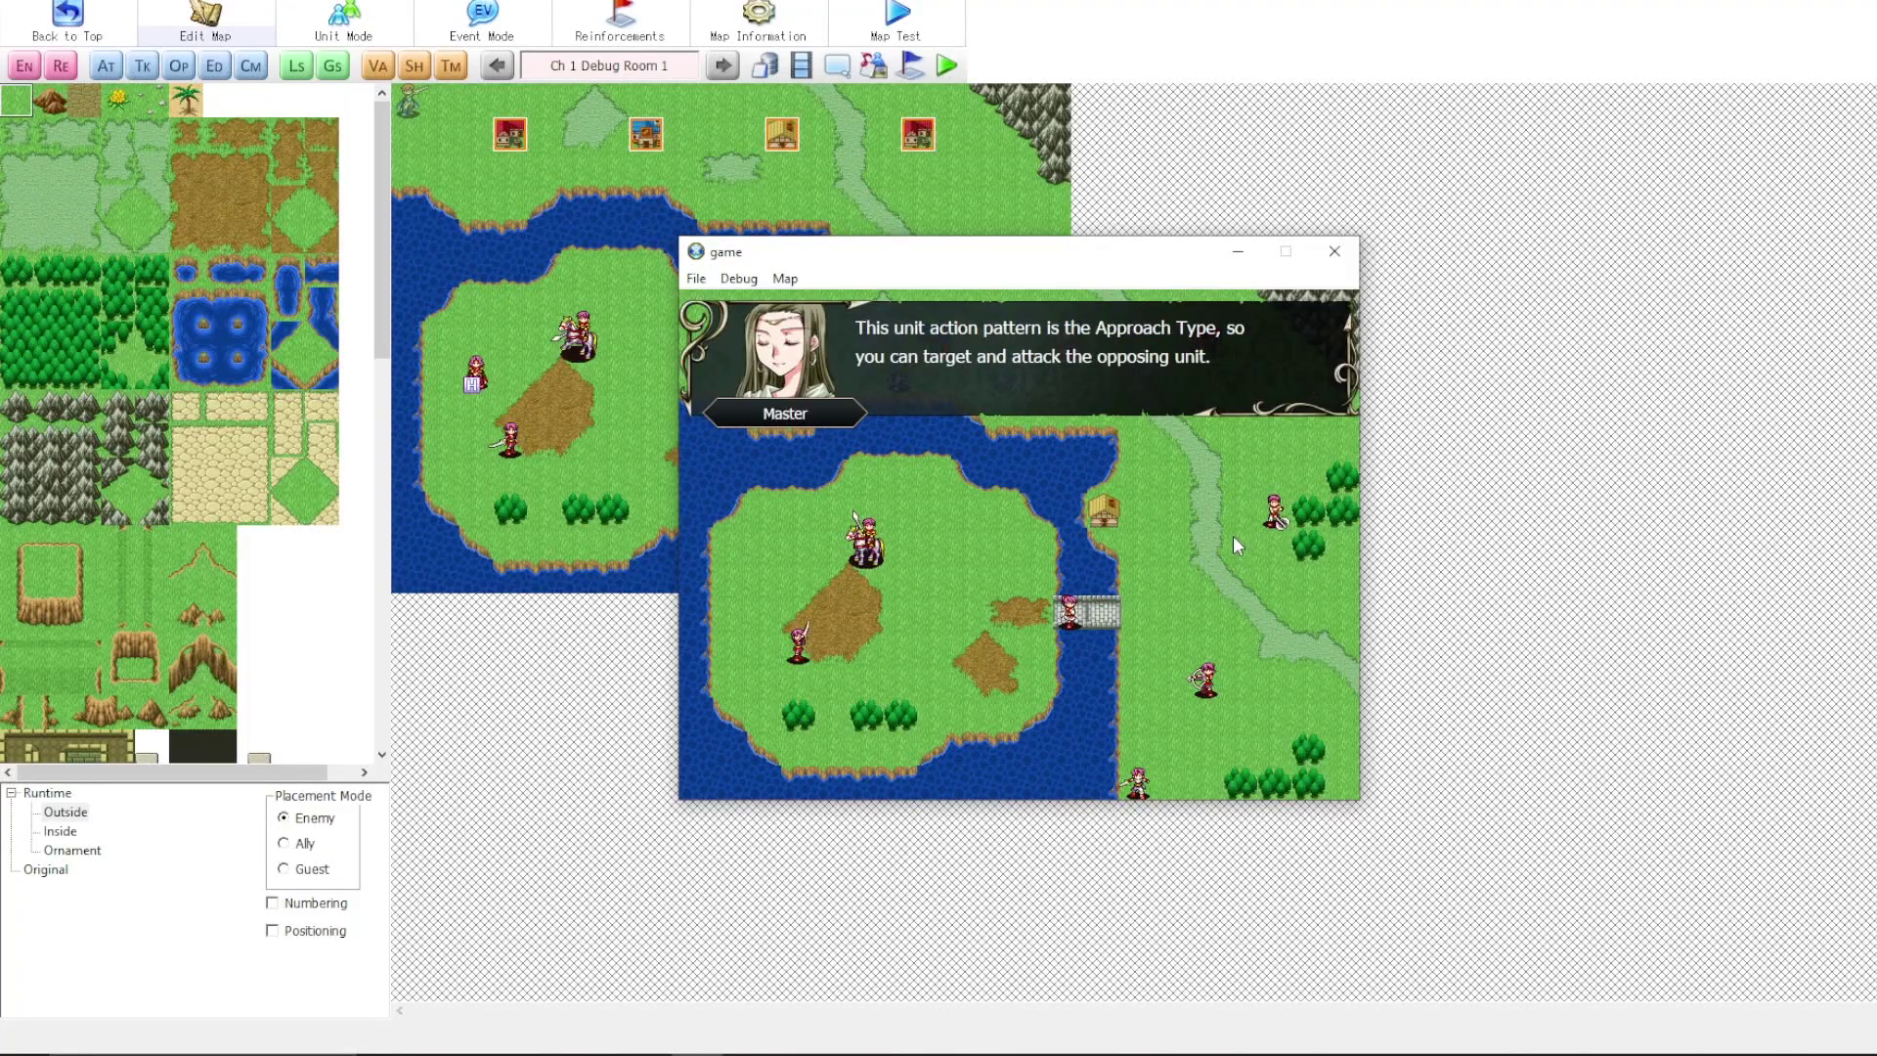
key(Return)
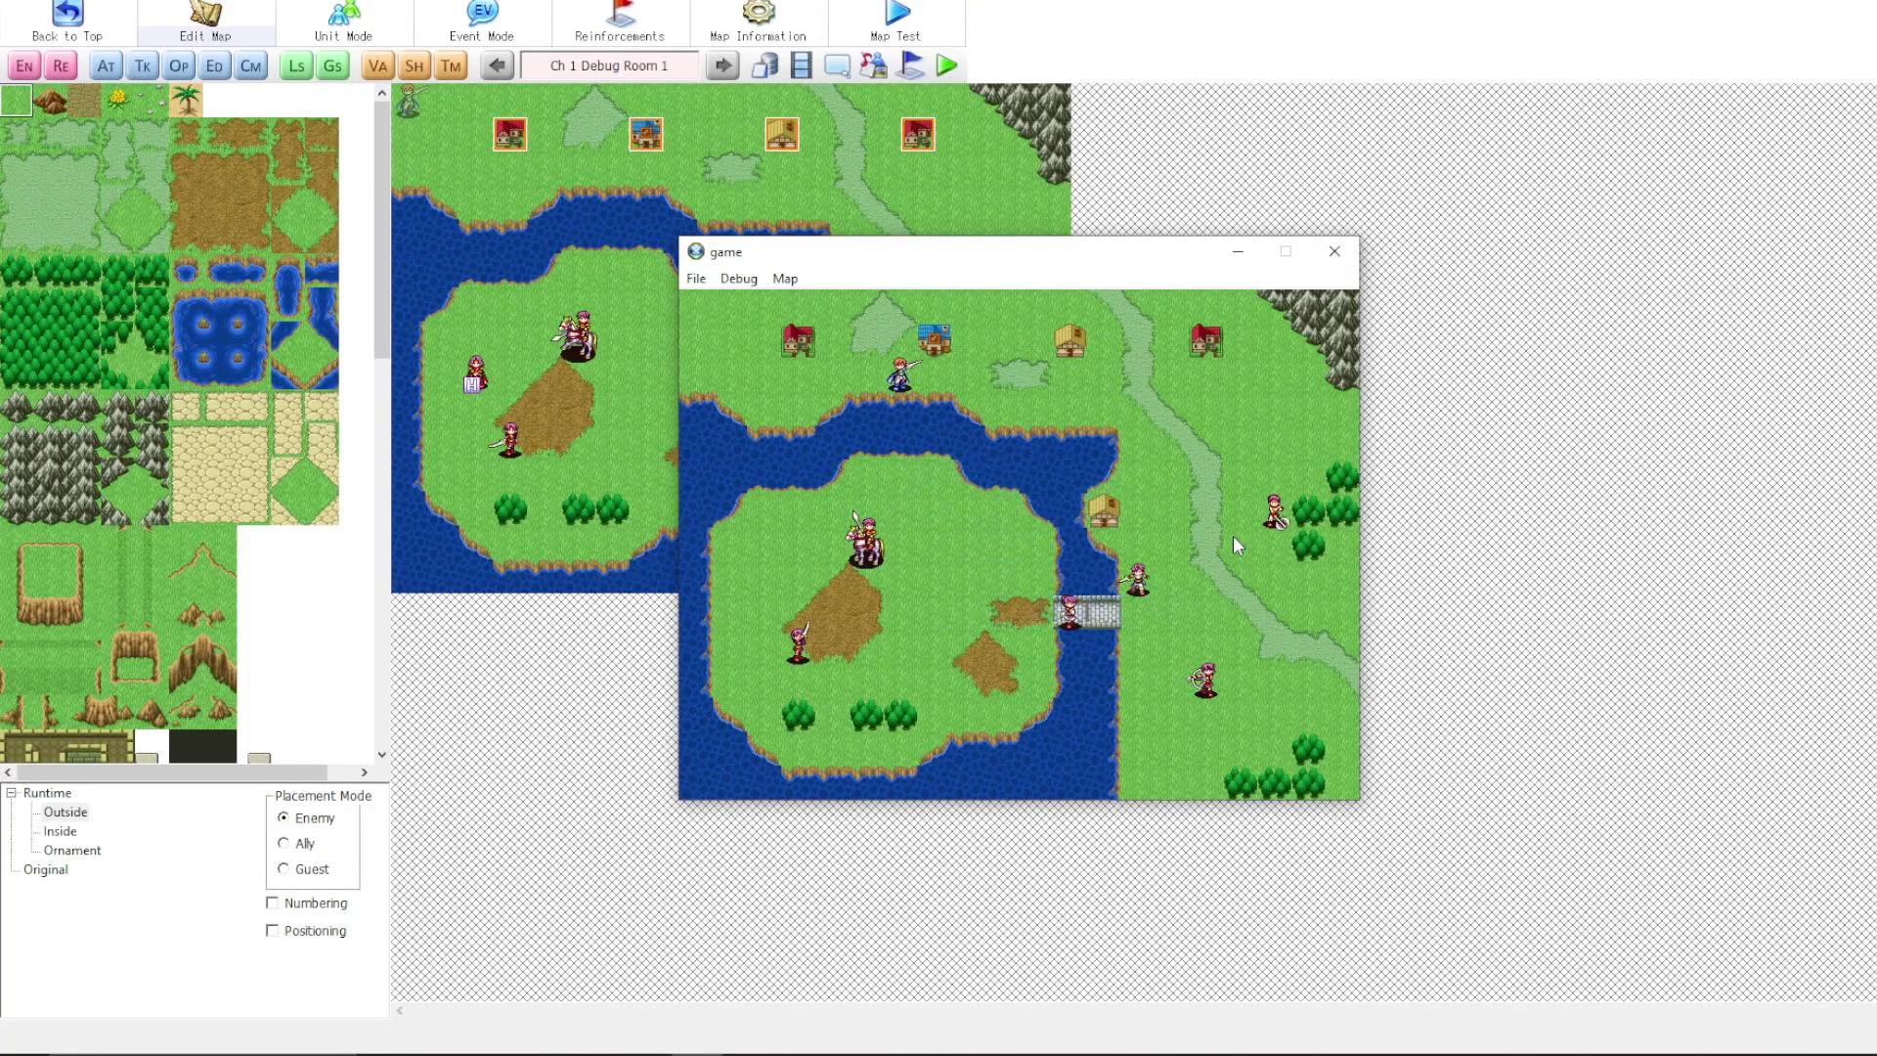
key(Return)
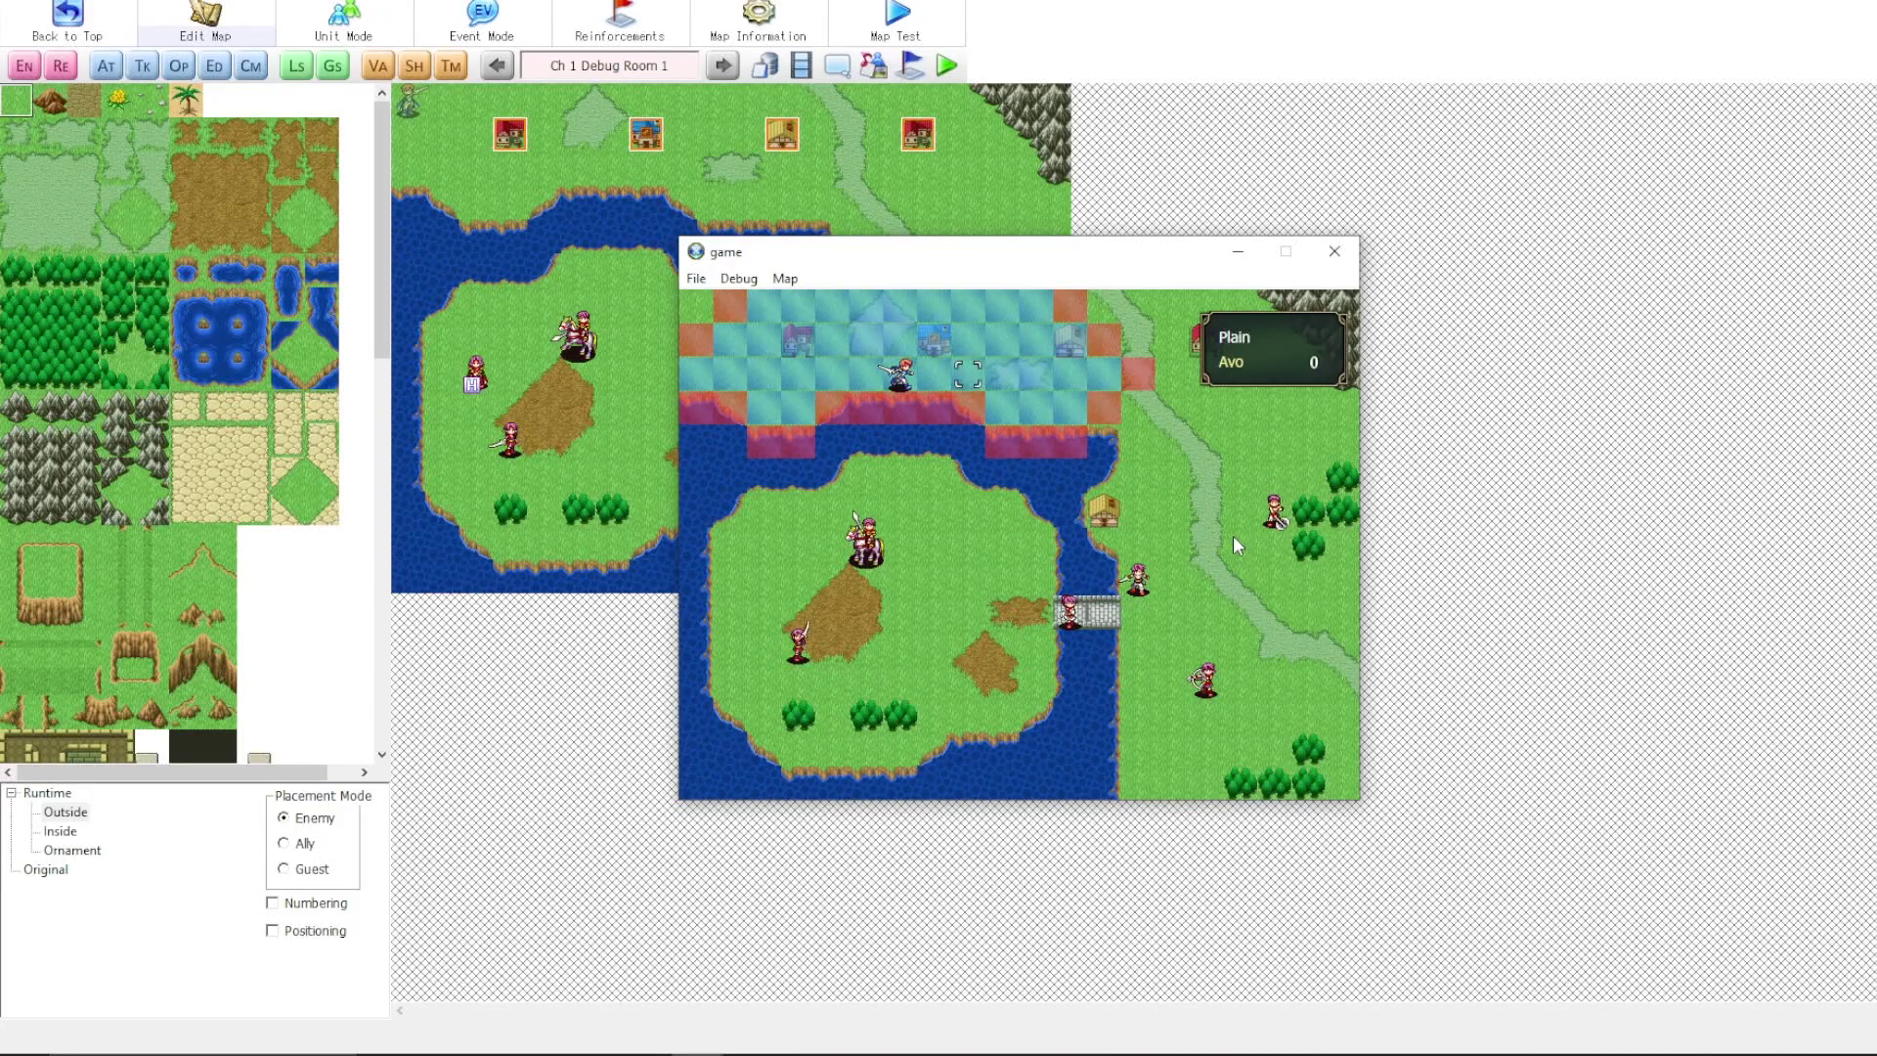
key(Right)
key(Right)
key(Return)
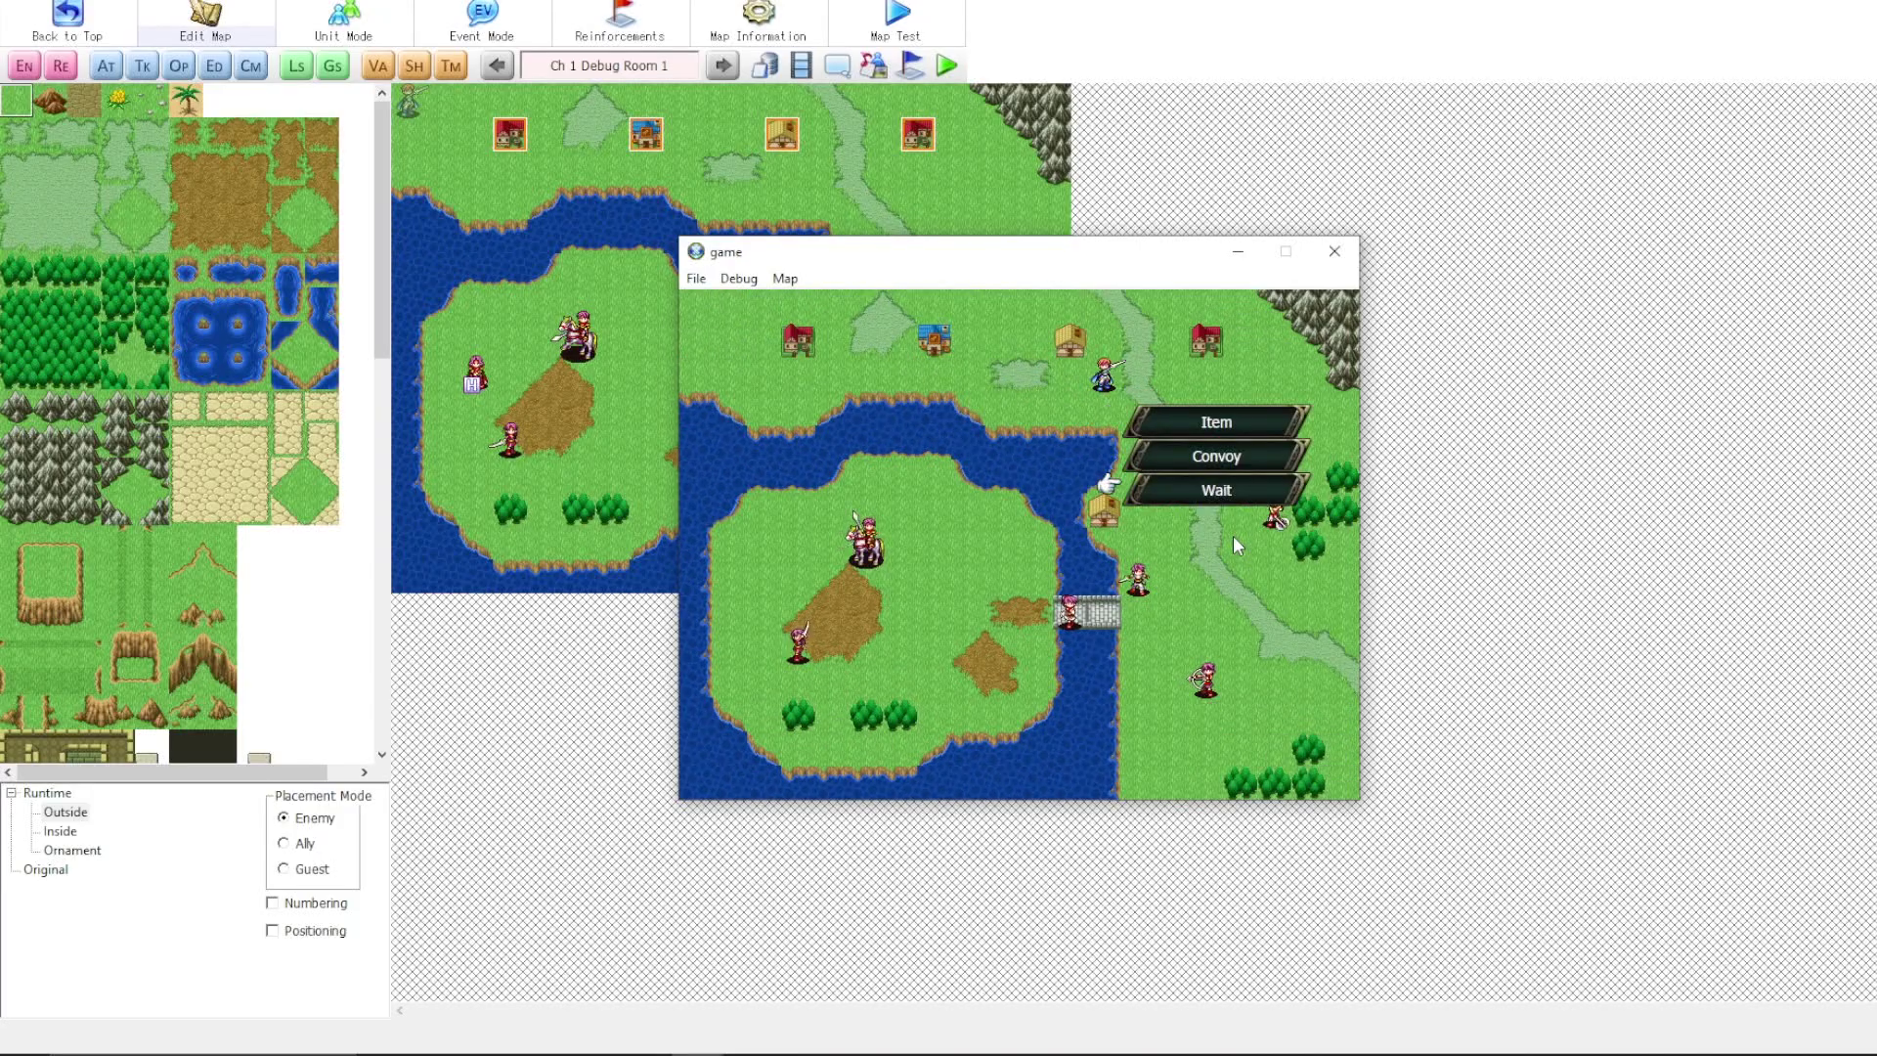
key(Return)
key(Return)
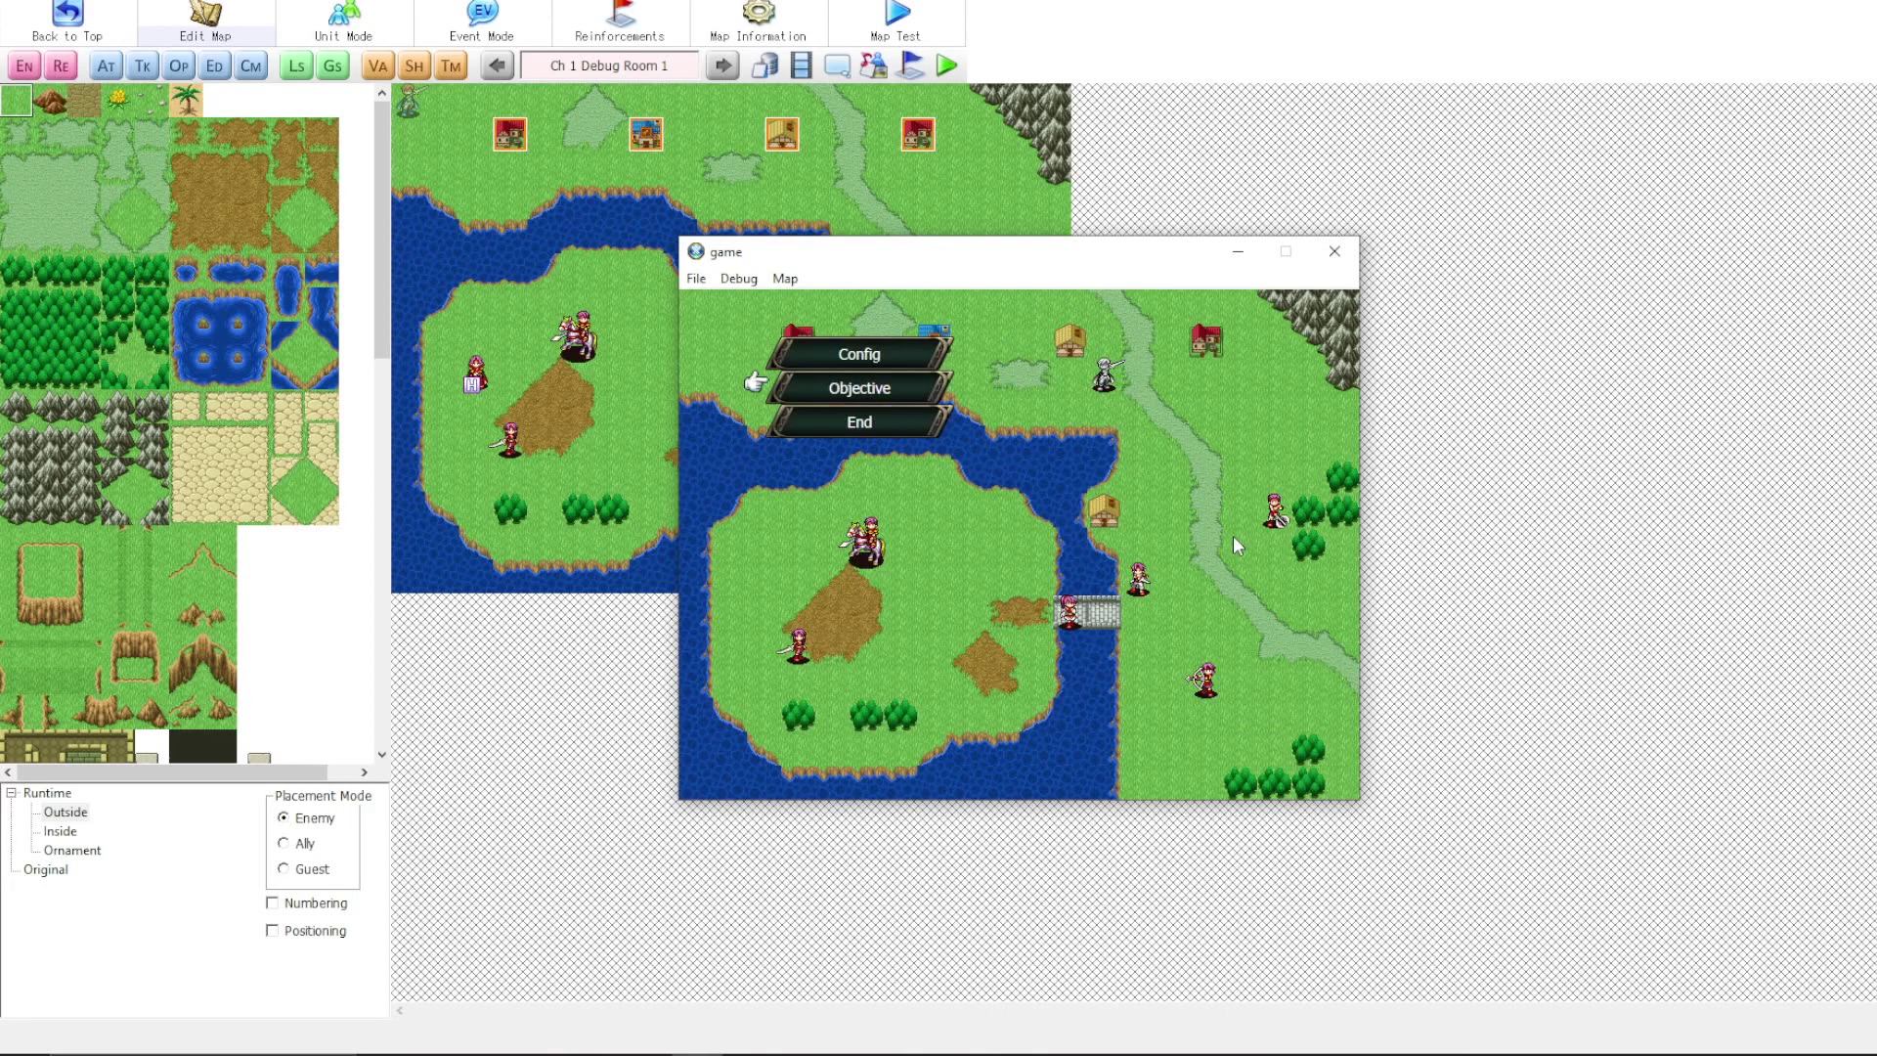
key(Down)
key(Down)
key(Return)
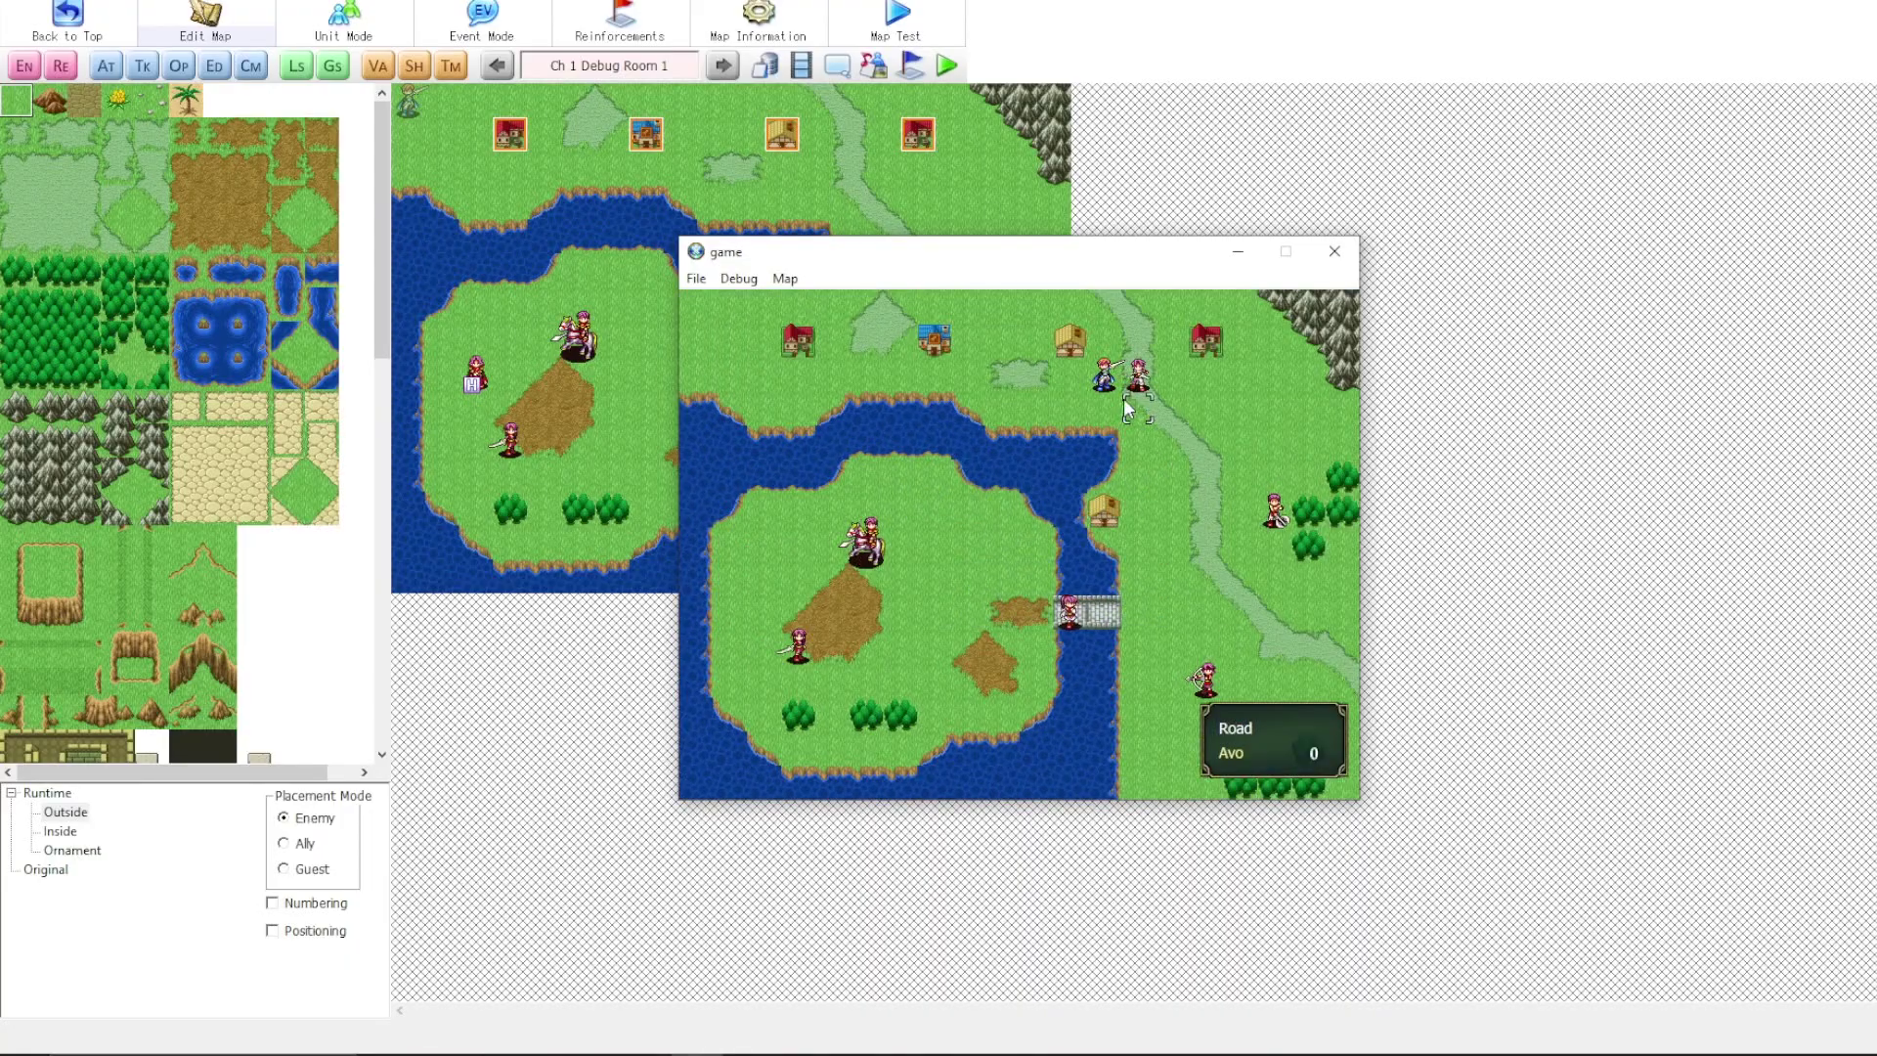
- Move Nash beside the enemy, attack with the Short Sword, and close the test game window
mouse_move(1102, 386)
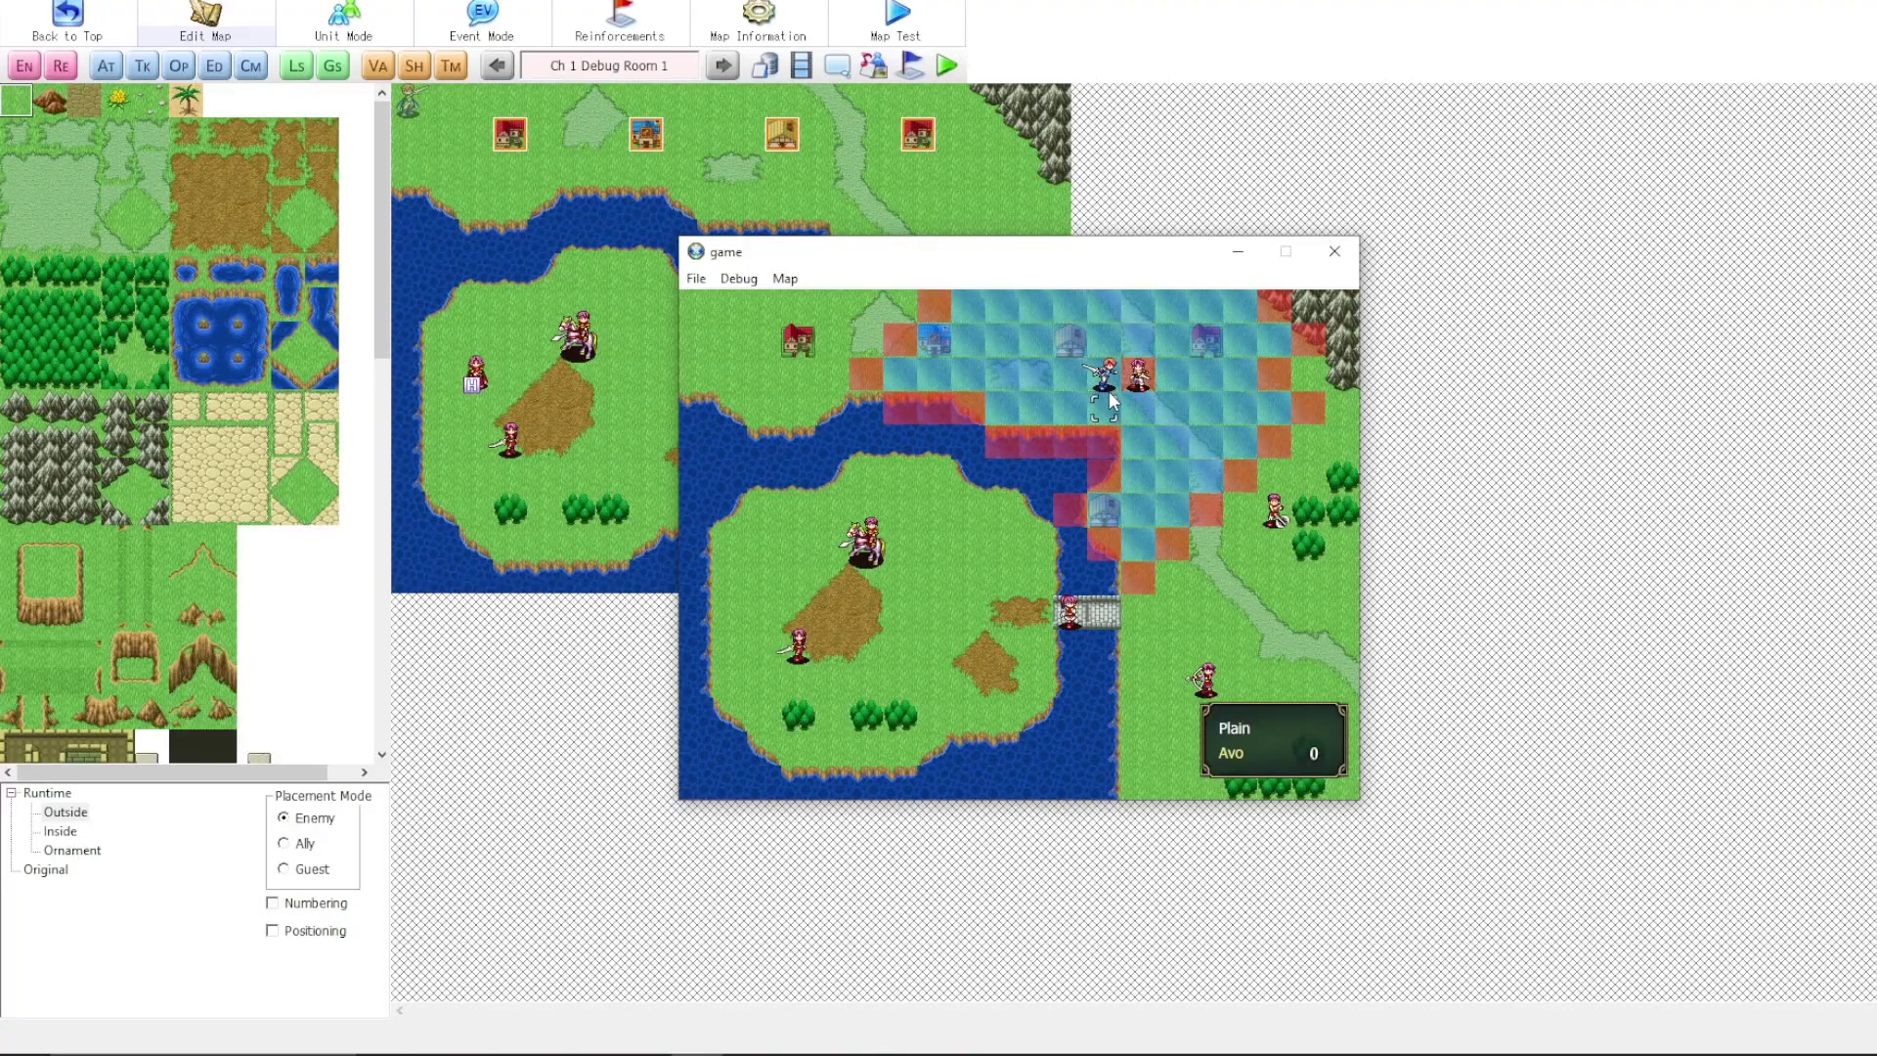
click(1111, 400)
click(1212, 419)
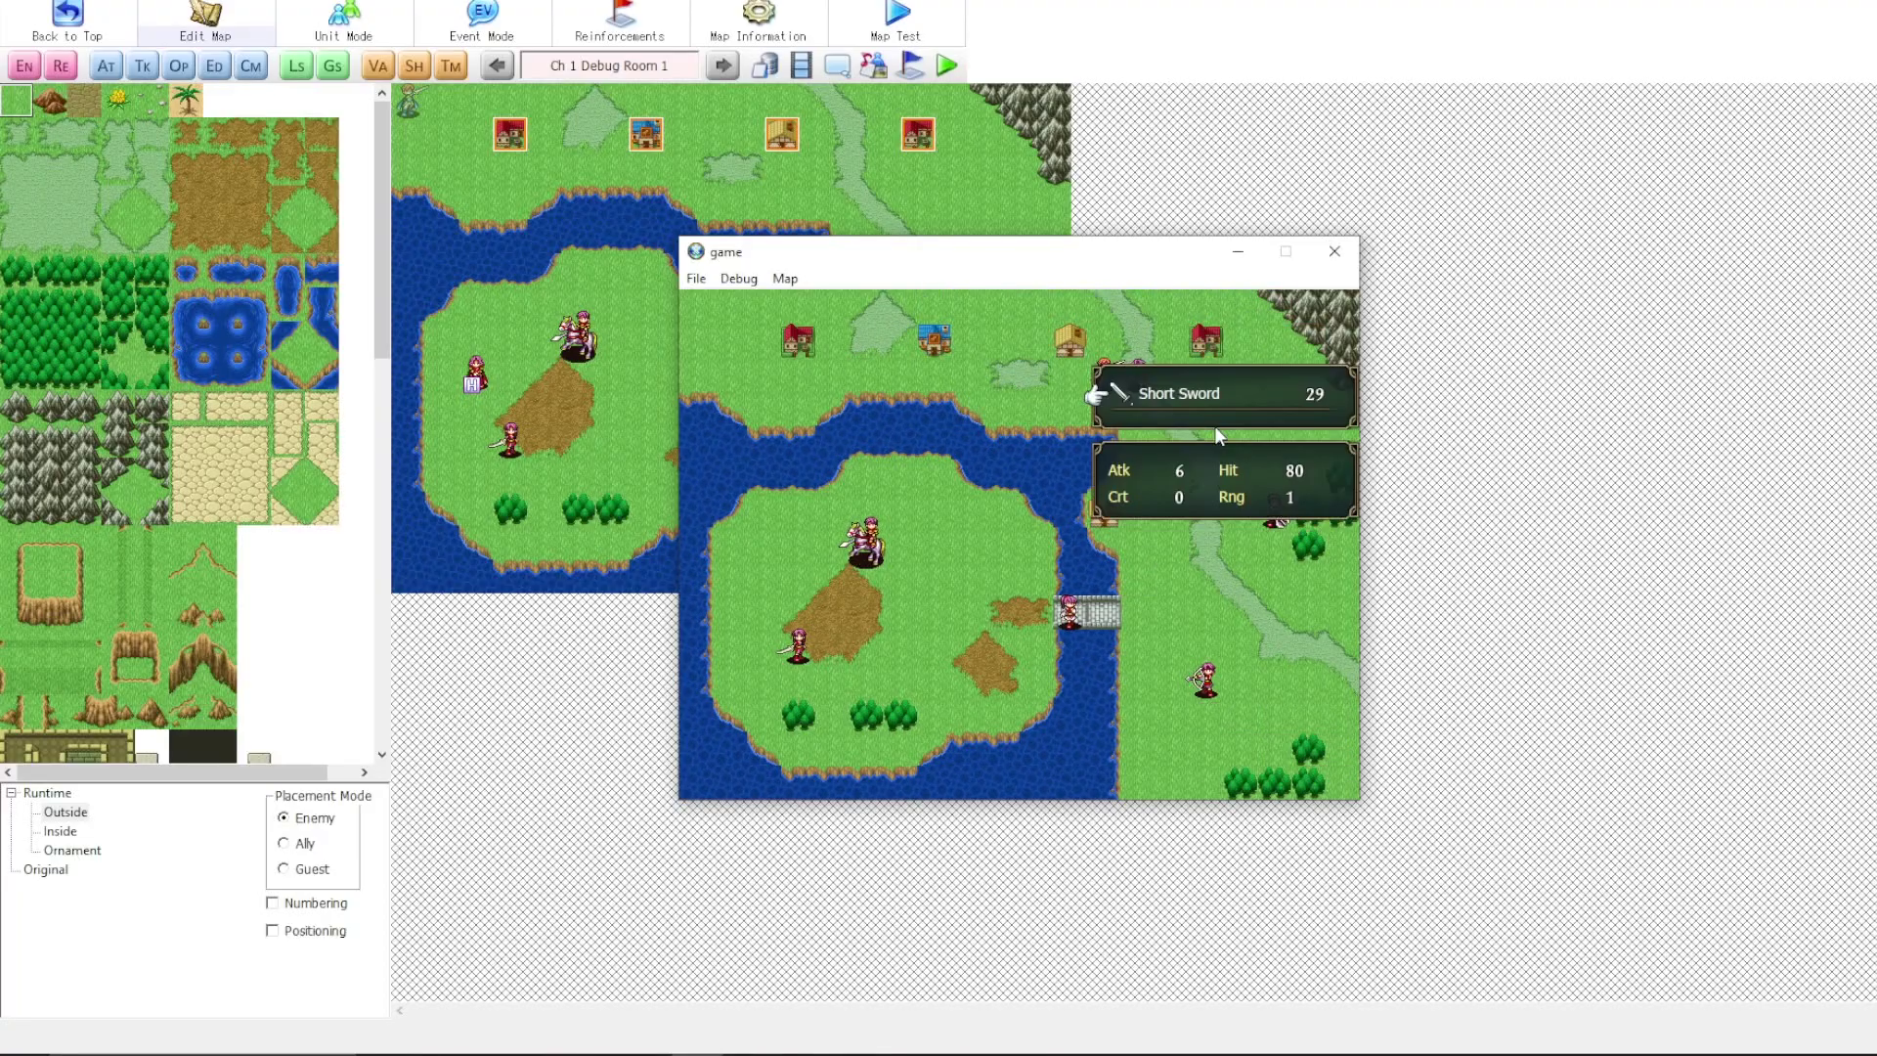
click(1173, 394)
click(1131, 383)
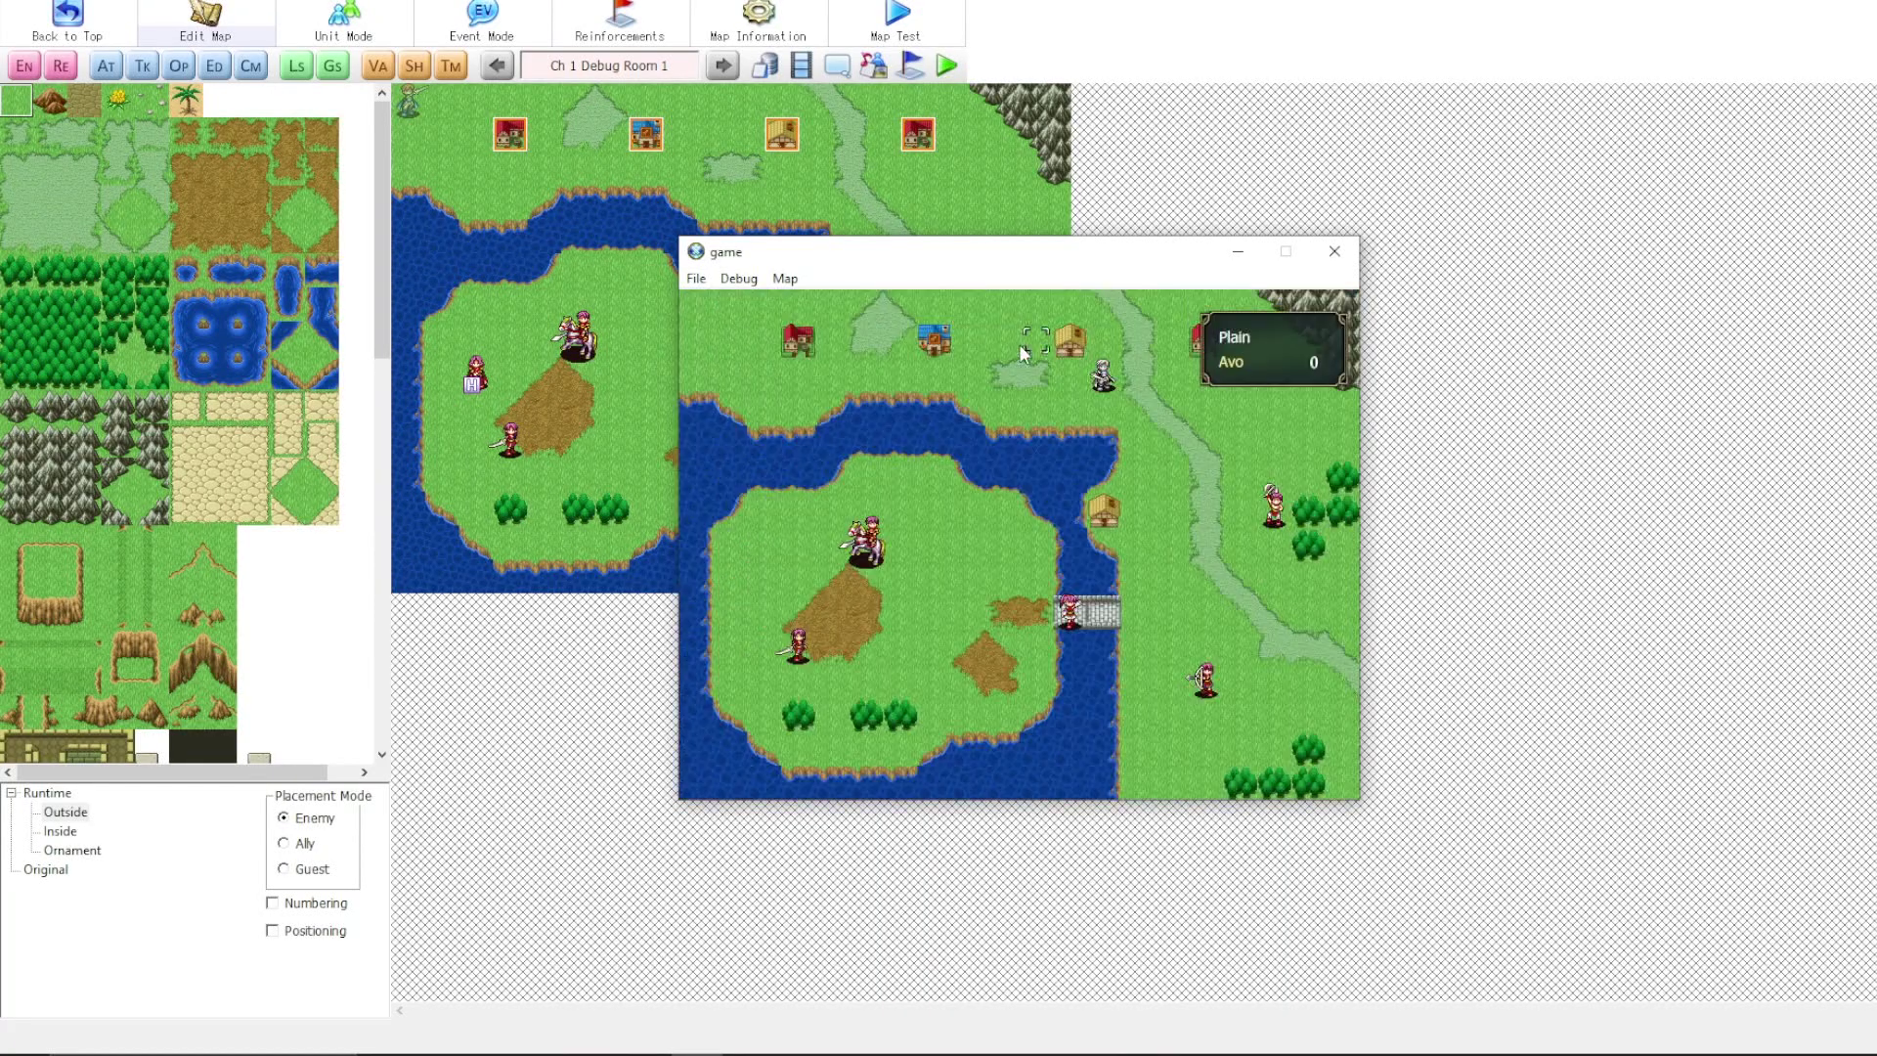
mouse_move(1104, 377)
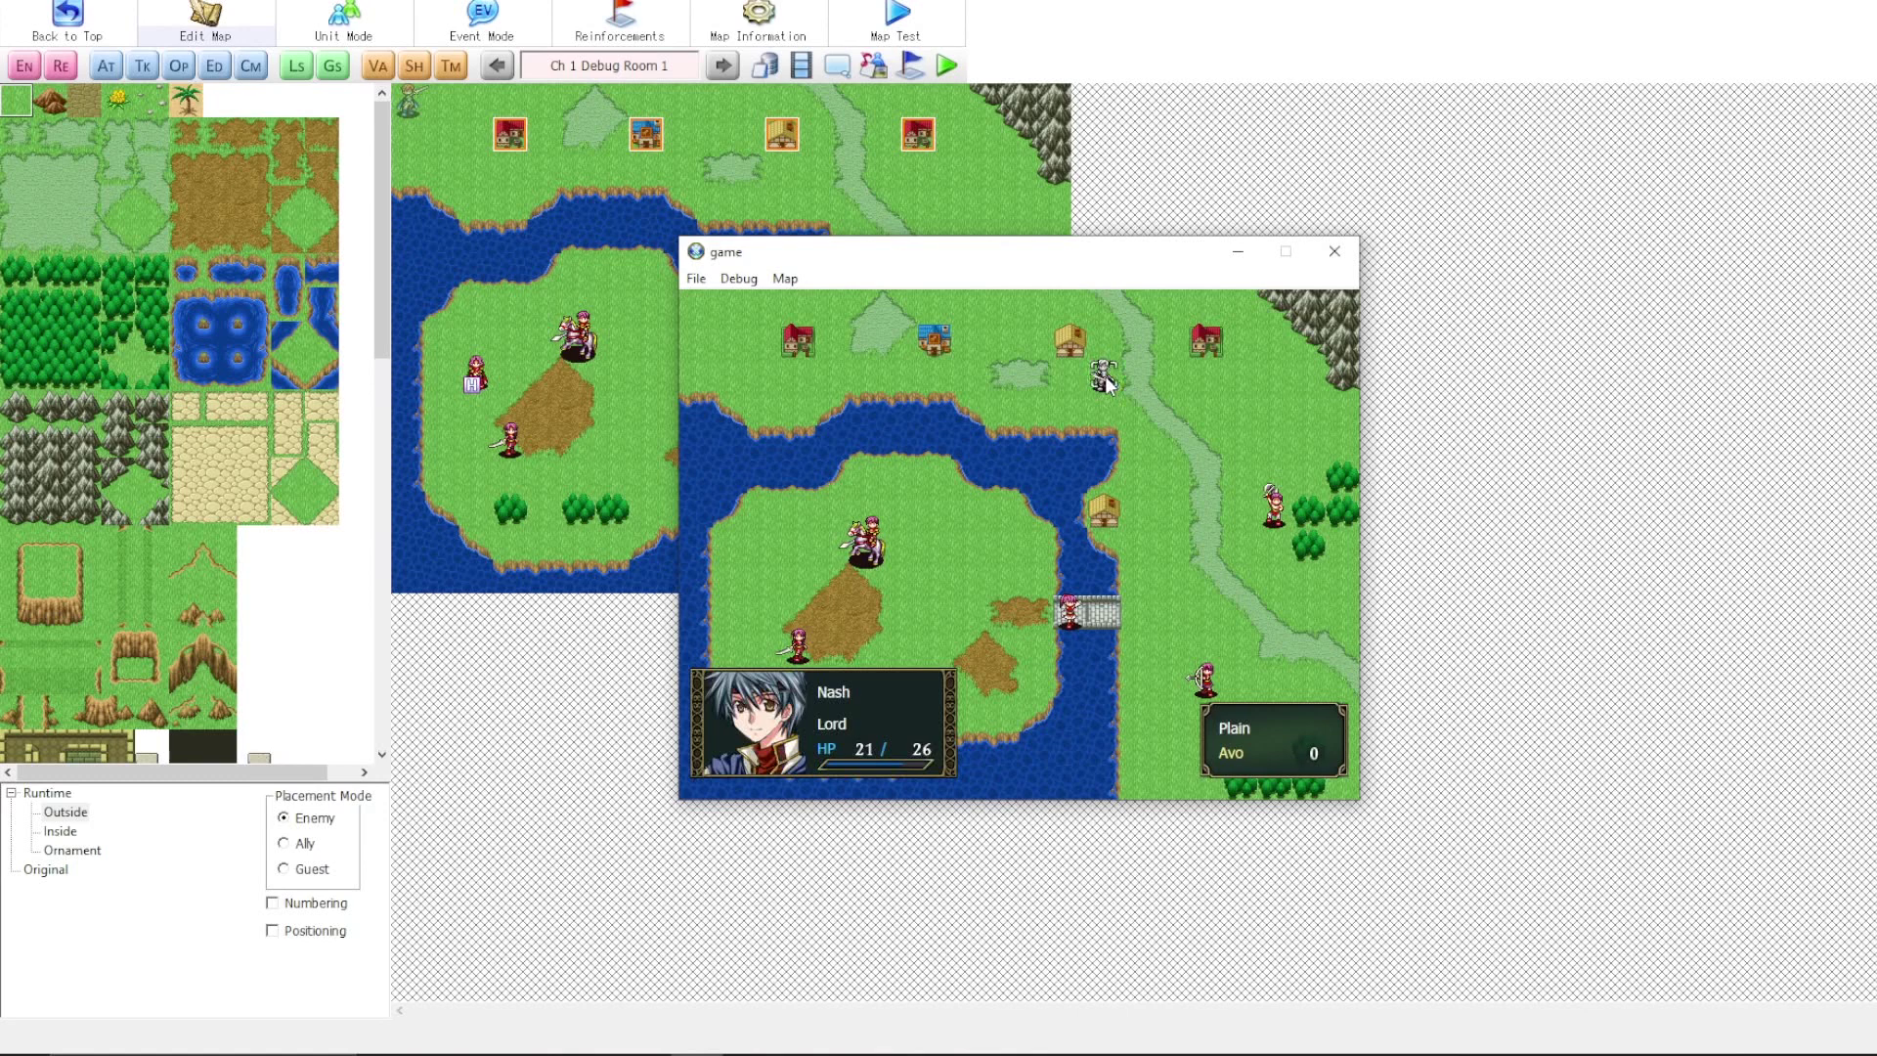
click(1334, 252)
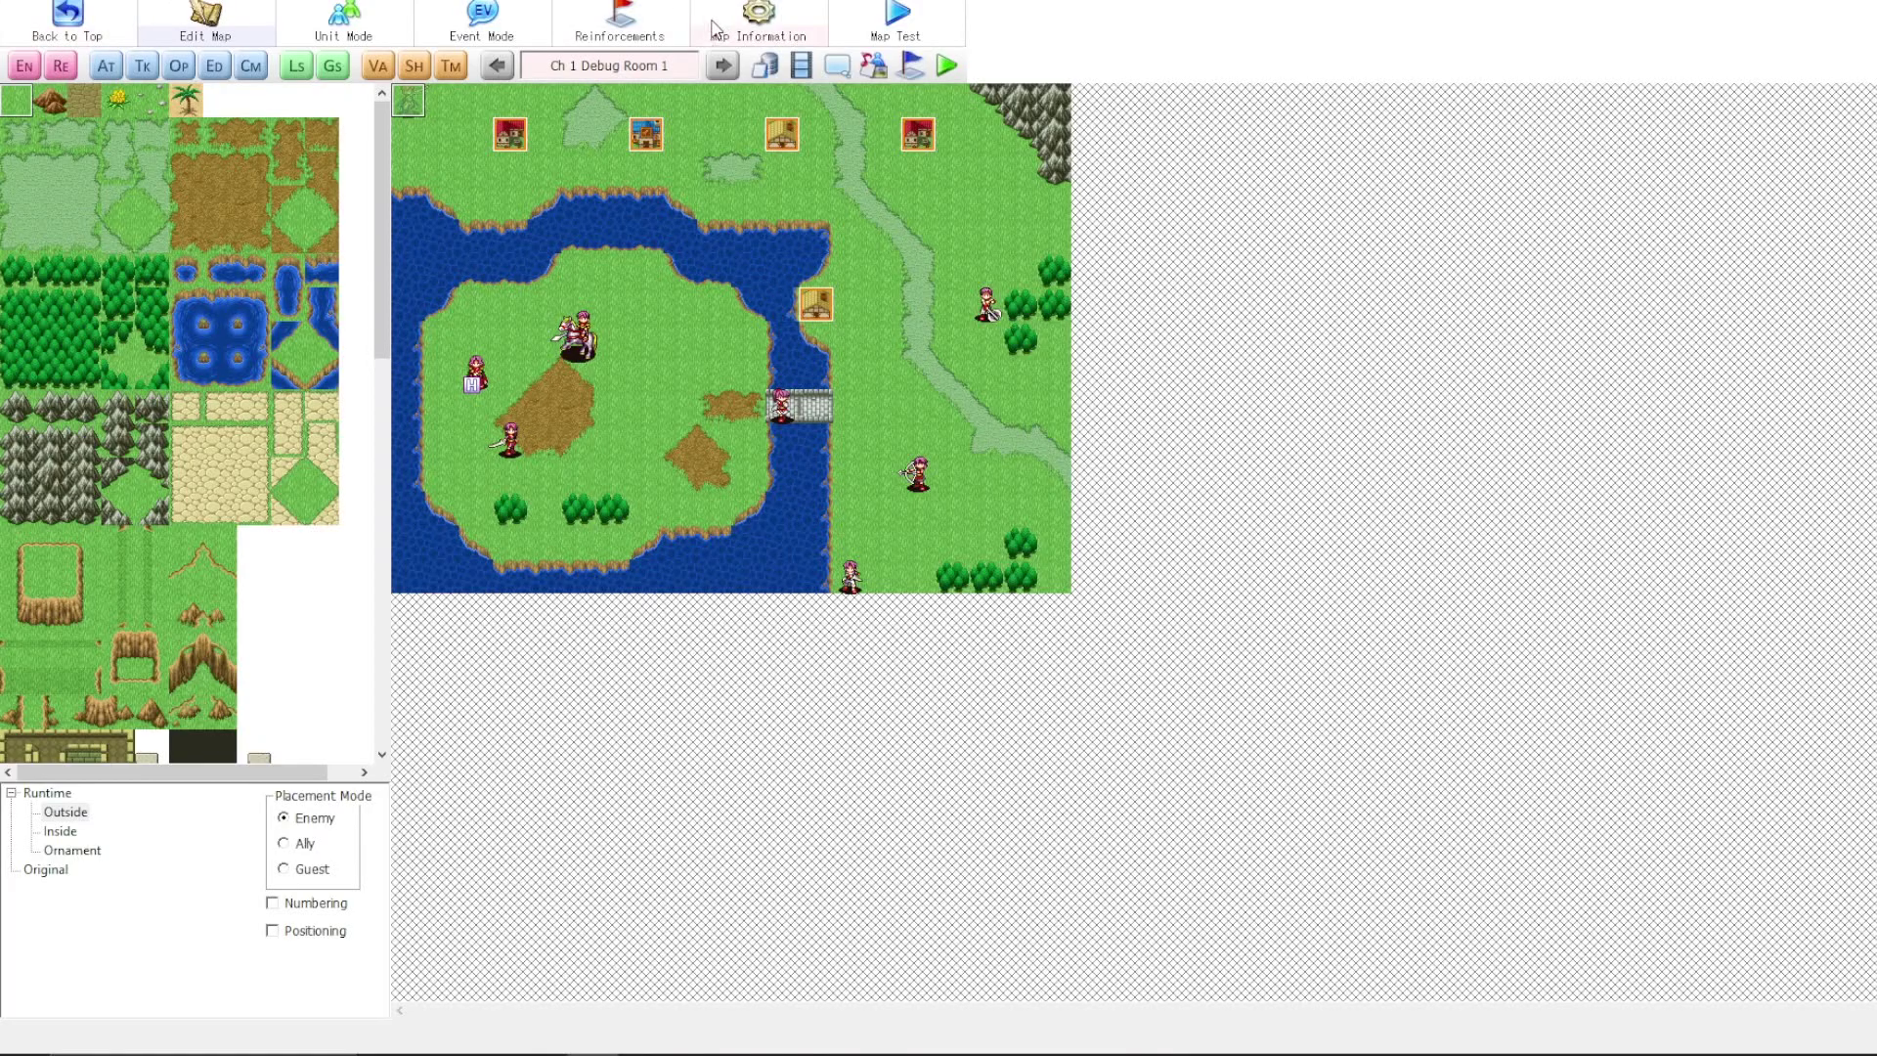
- Browse the Layout, Map, Tools, Resources and File menus, then open Tools > Database
click(205, 20)
key(Left)
key(Left)
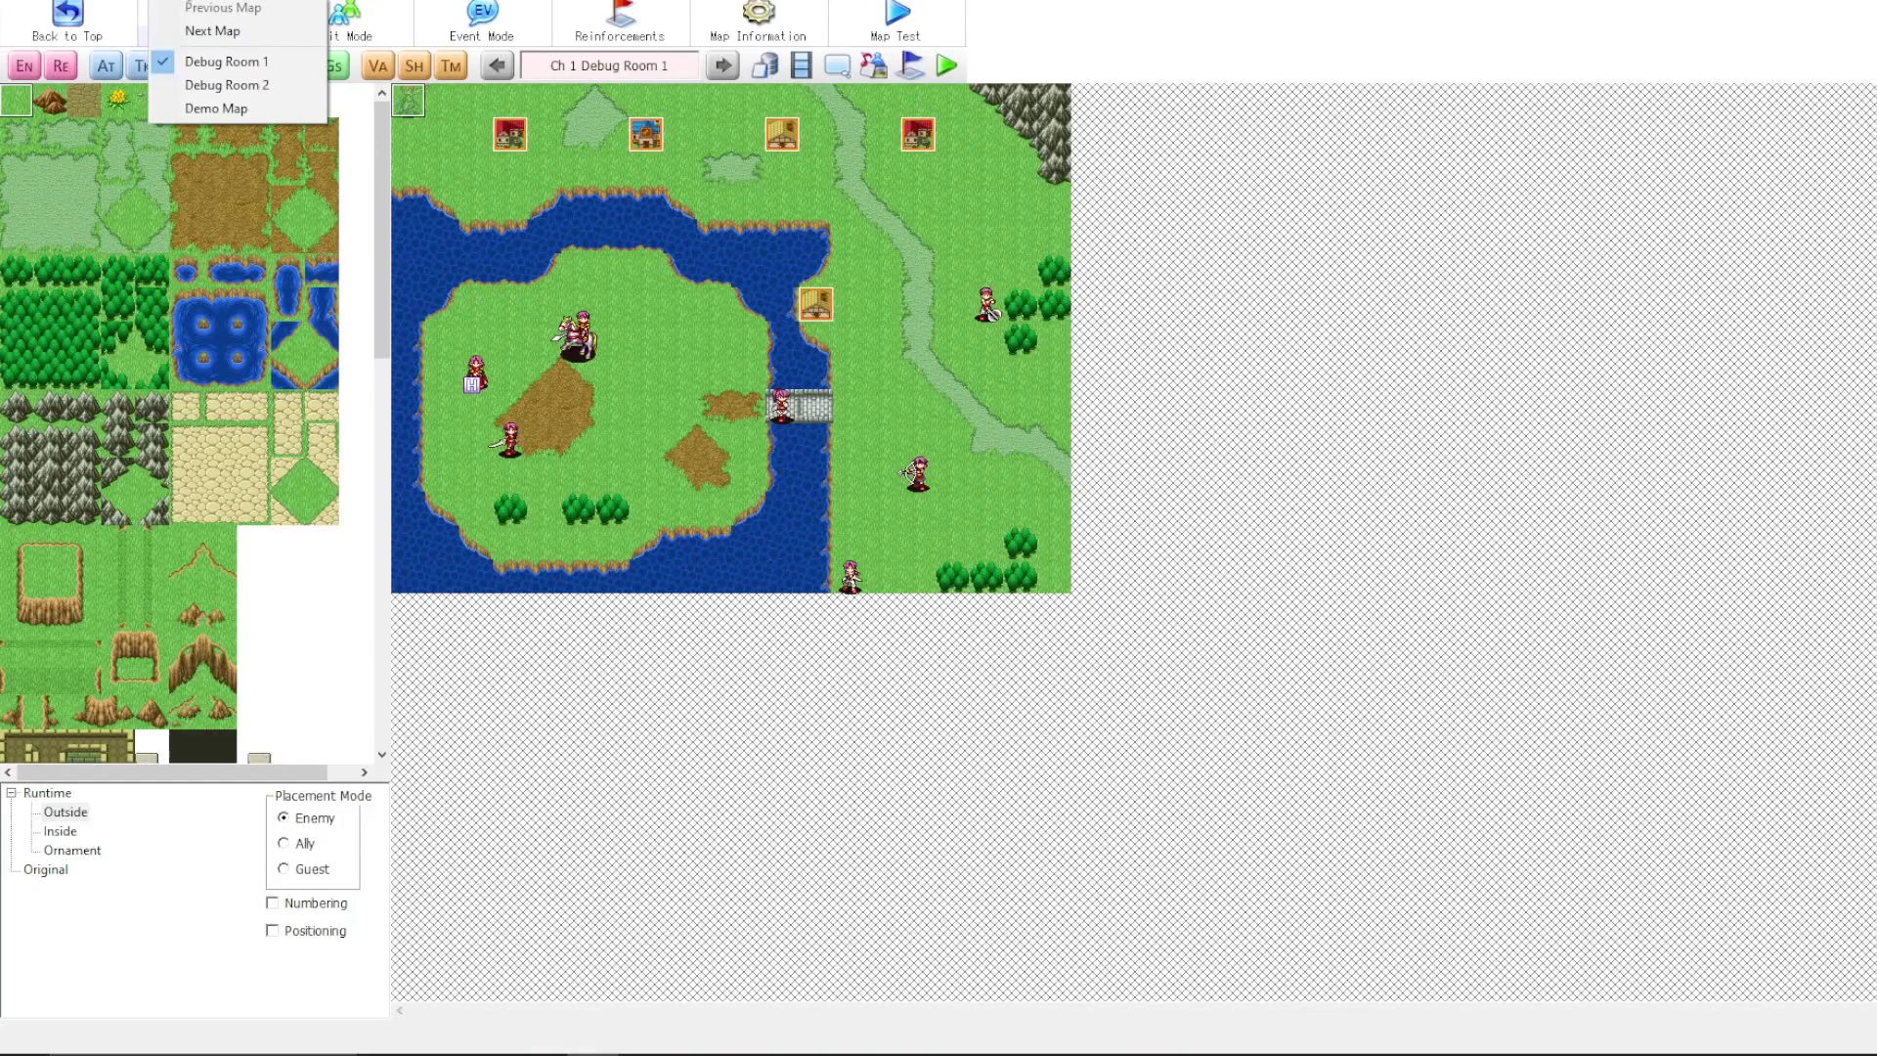
key(Left)
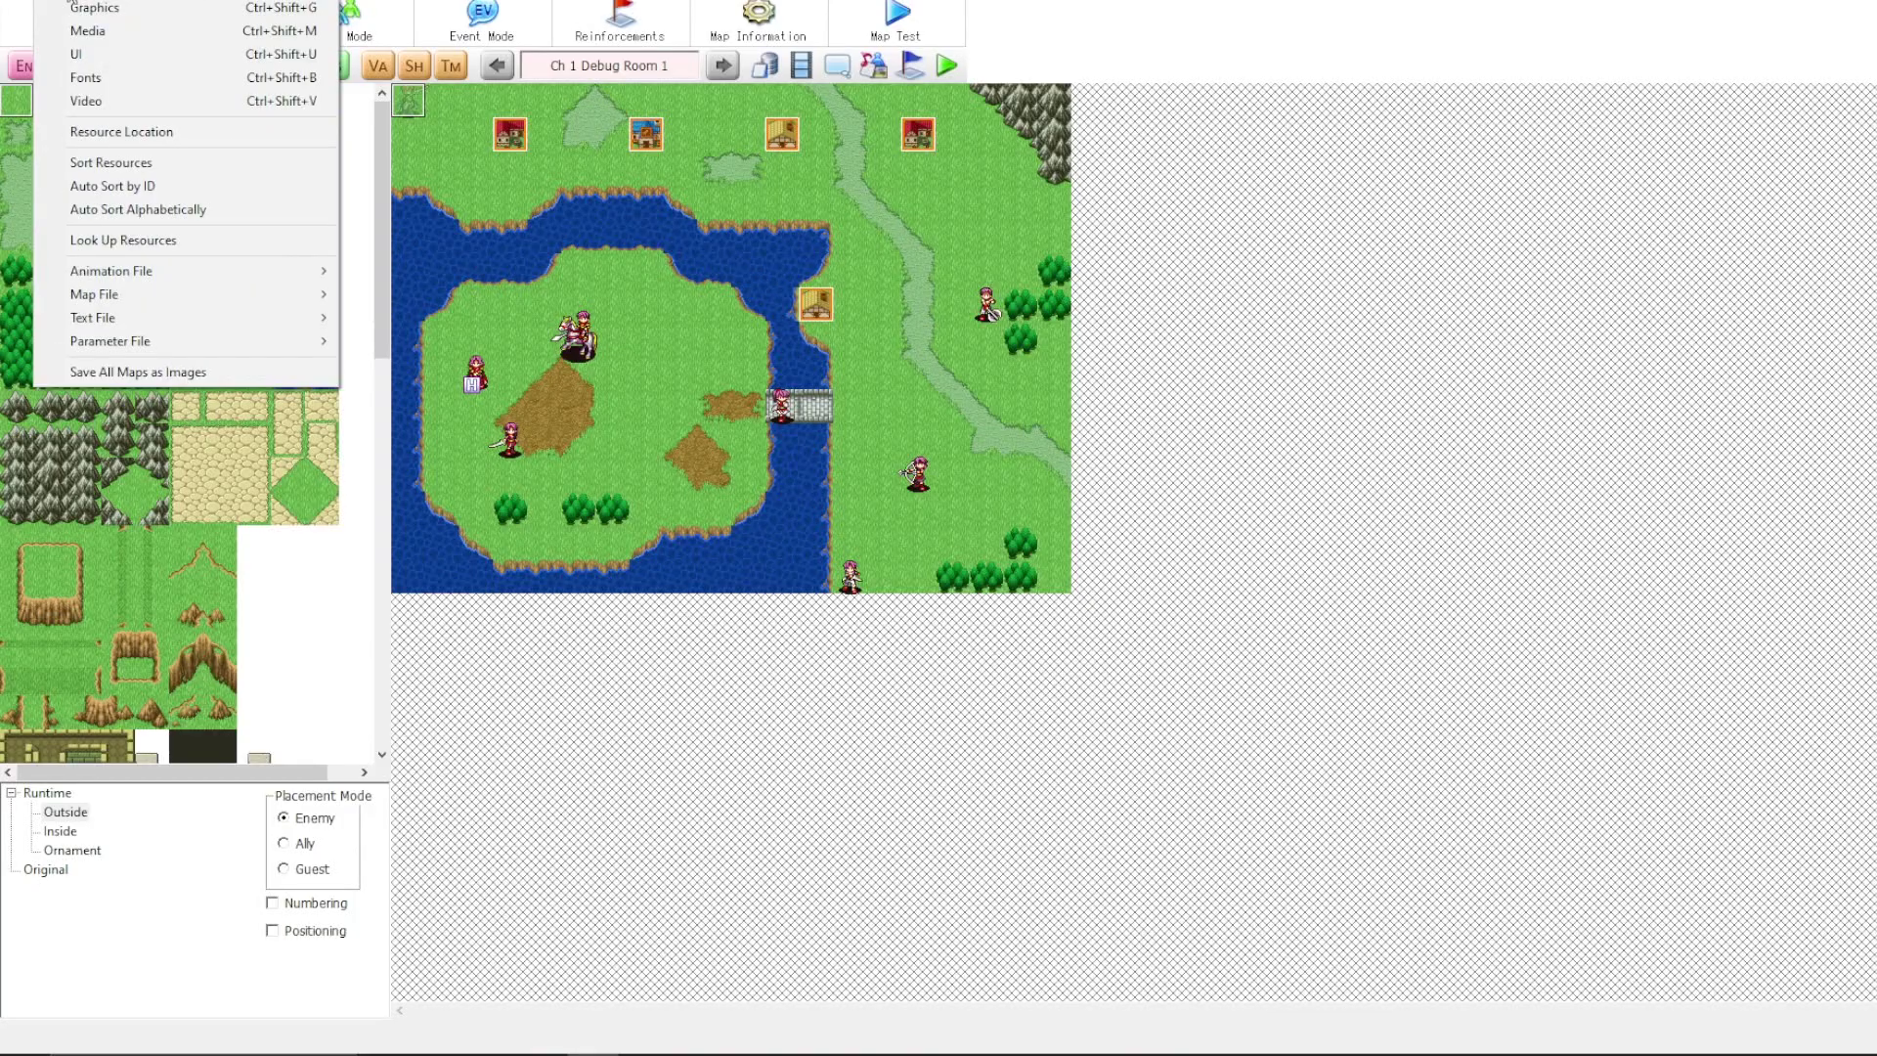
key(Left)
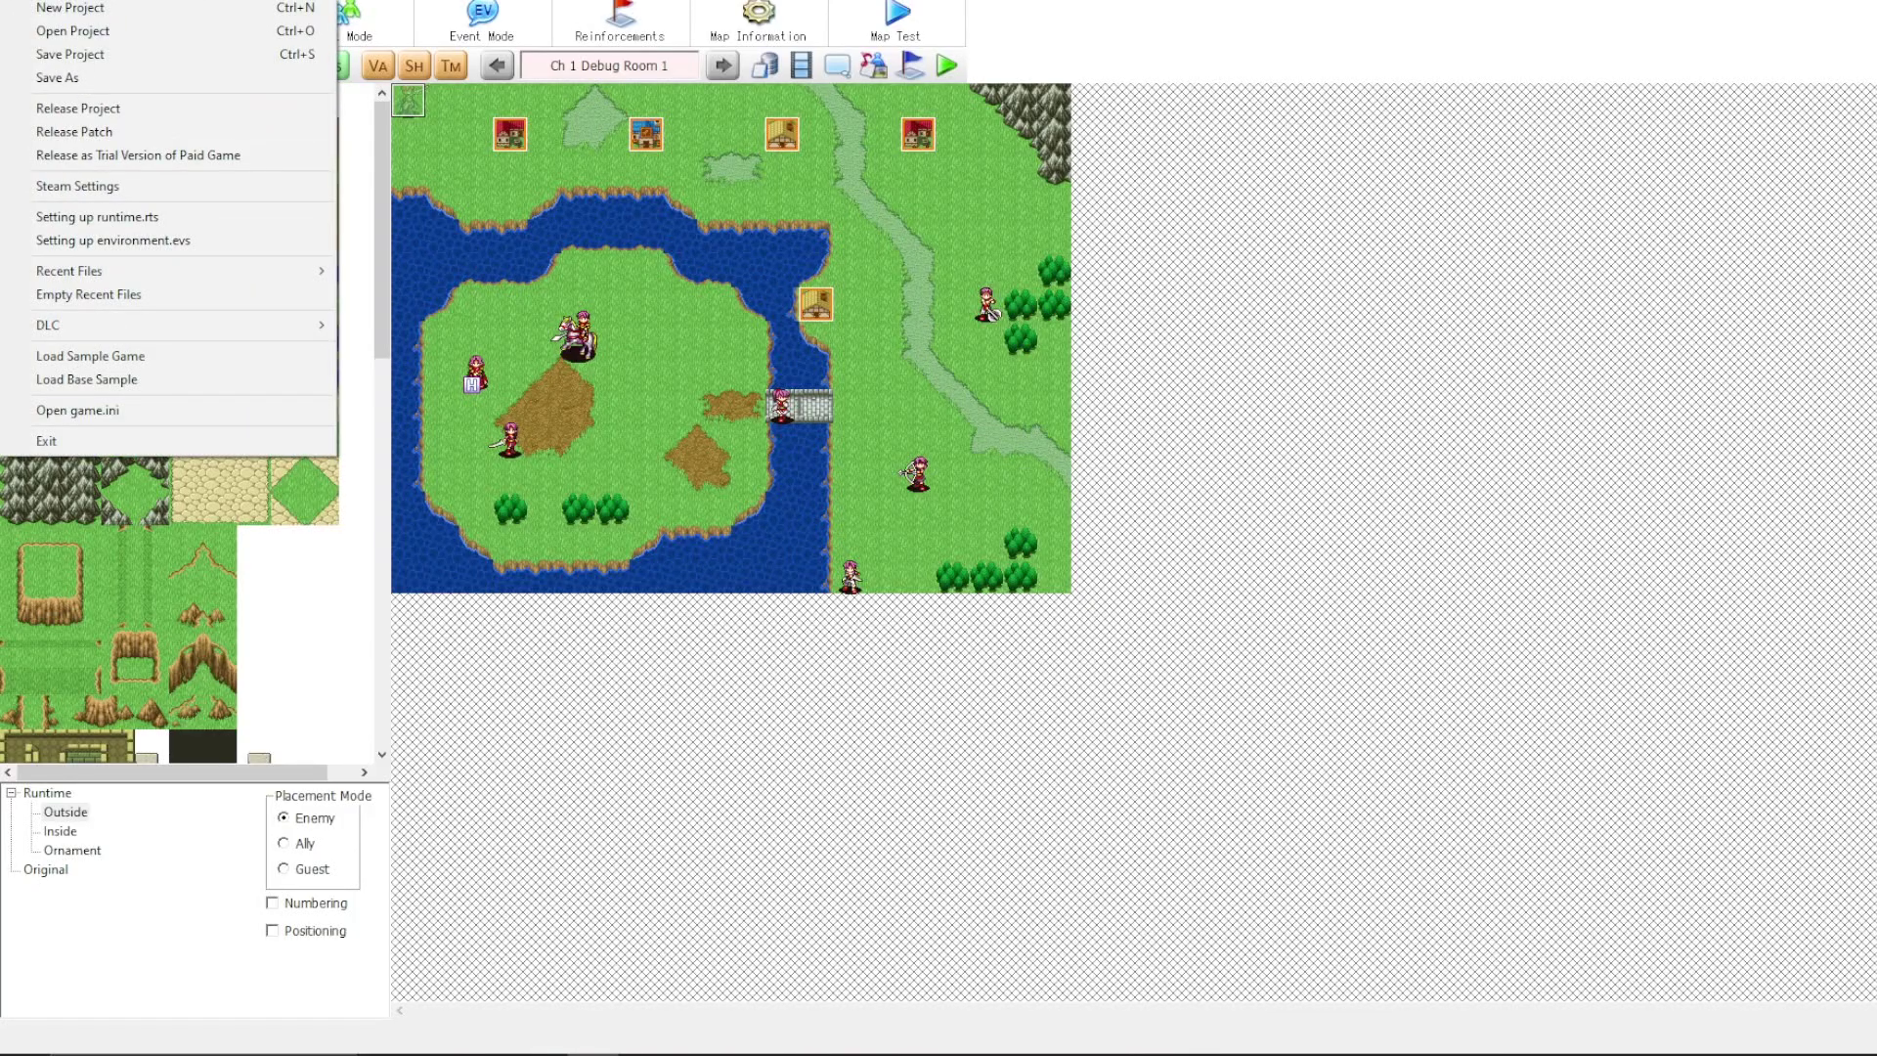
mouse_move(86, 3)
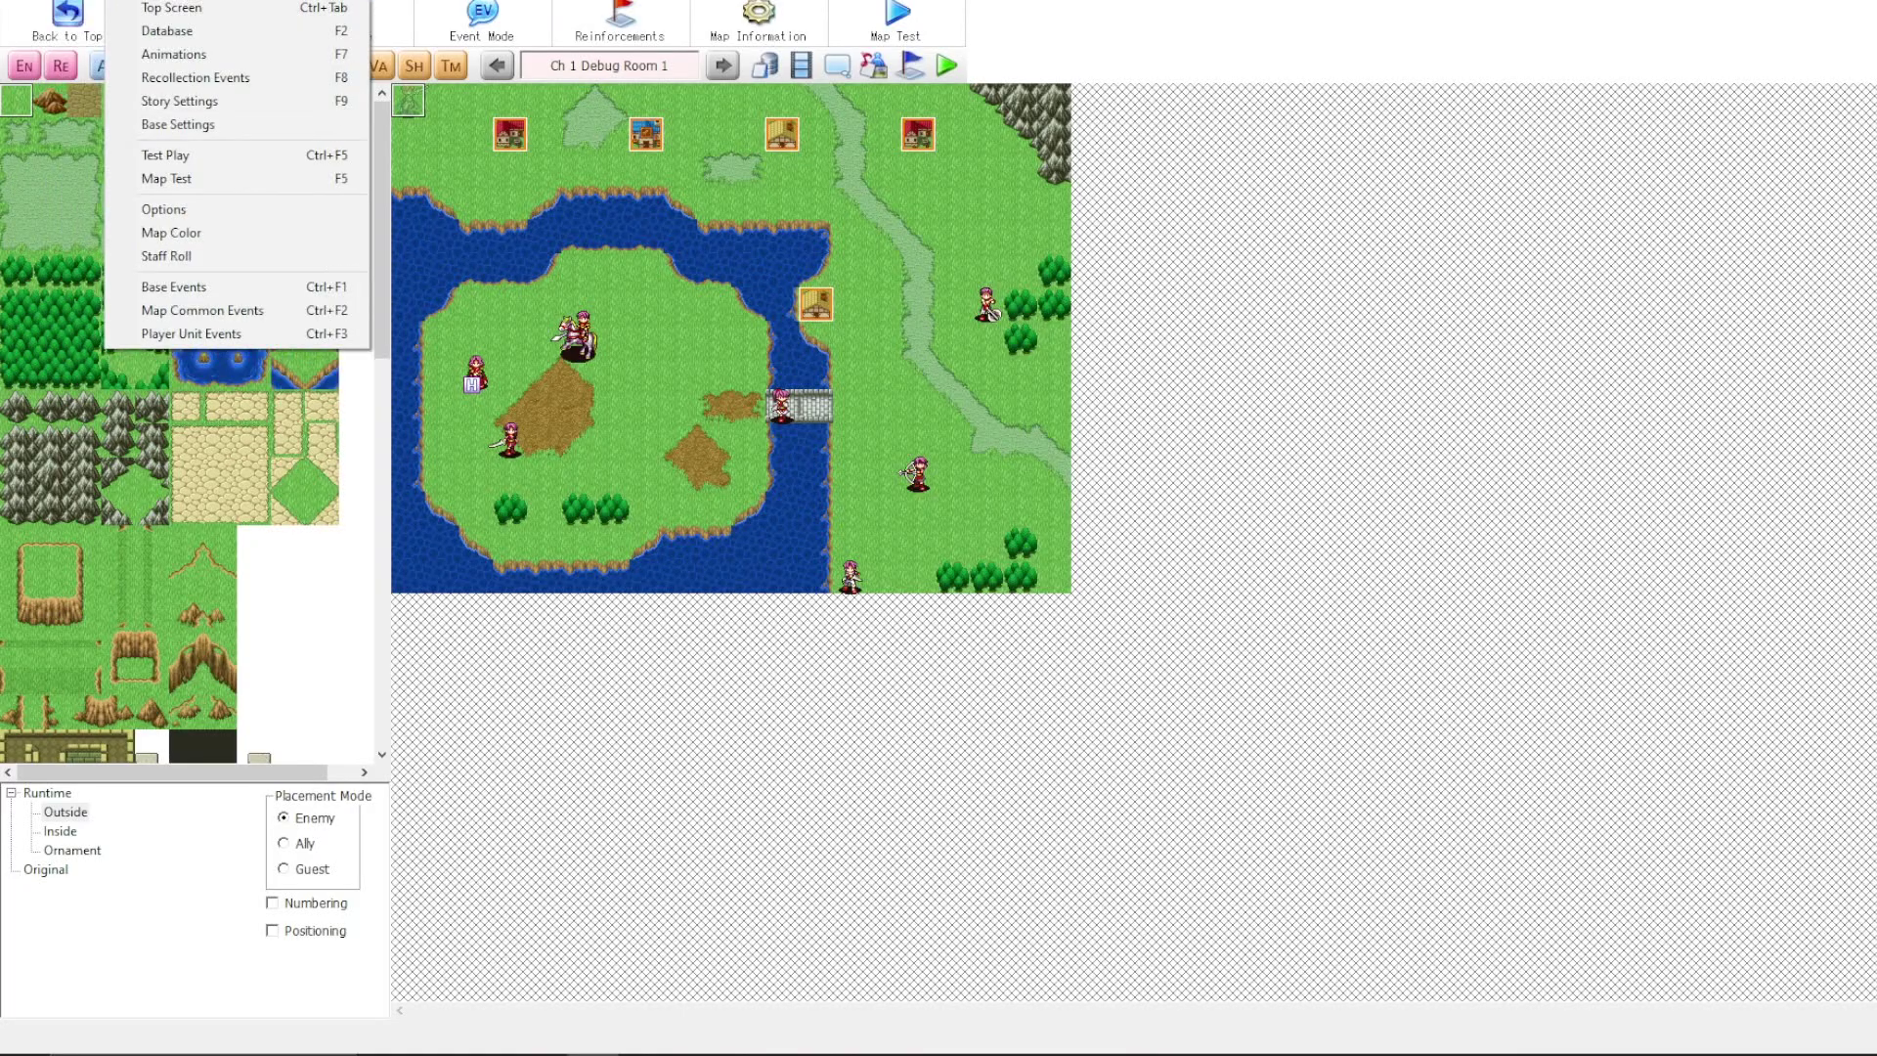
click(147, 31)
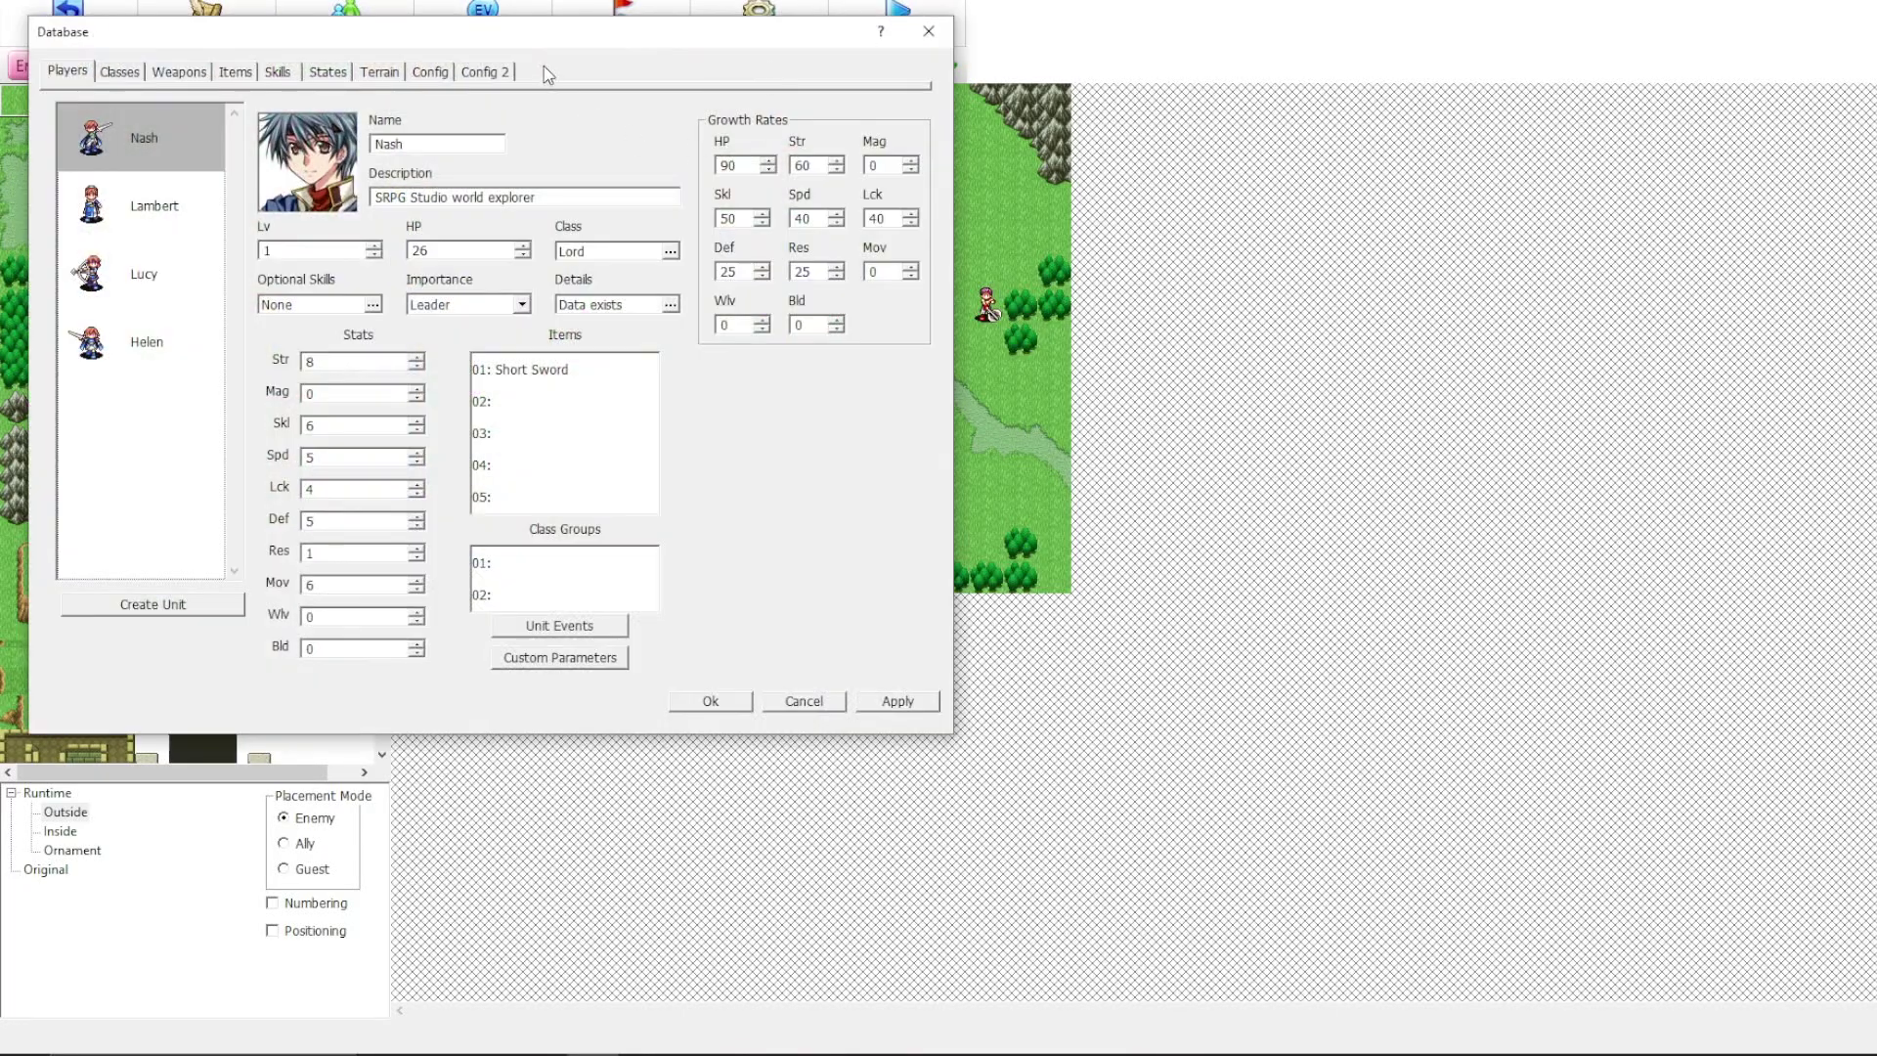
- Drag the Database window to the right and look through Lambert, Lucy and Helen, back to Nash
drag(501, 50, 1538, 117)
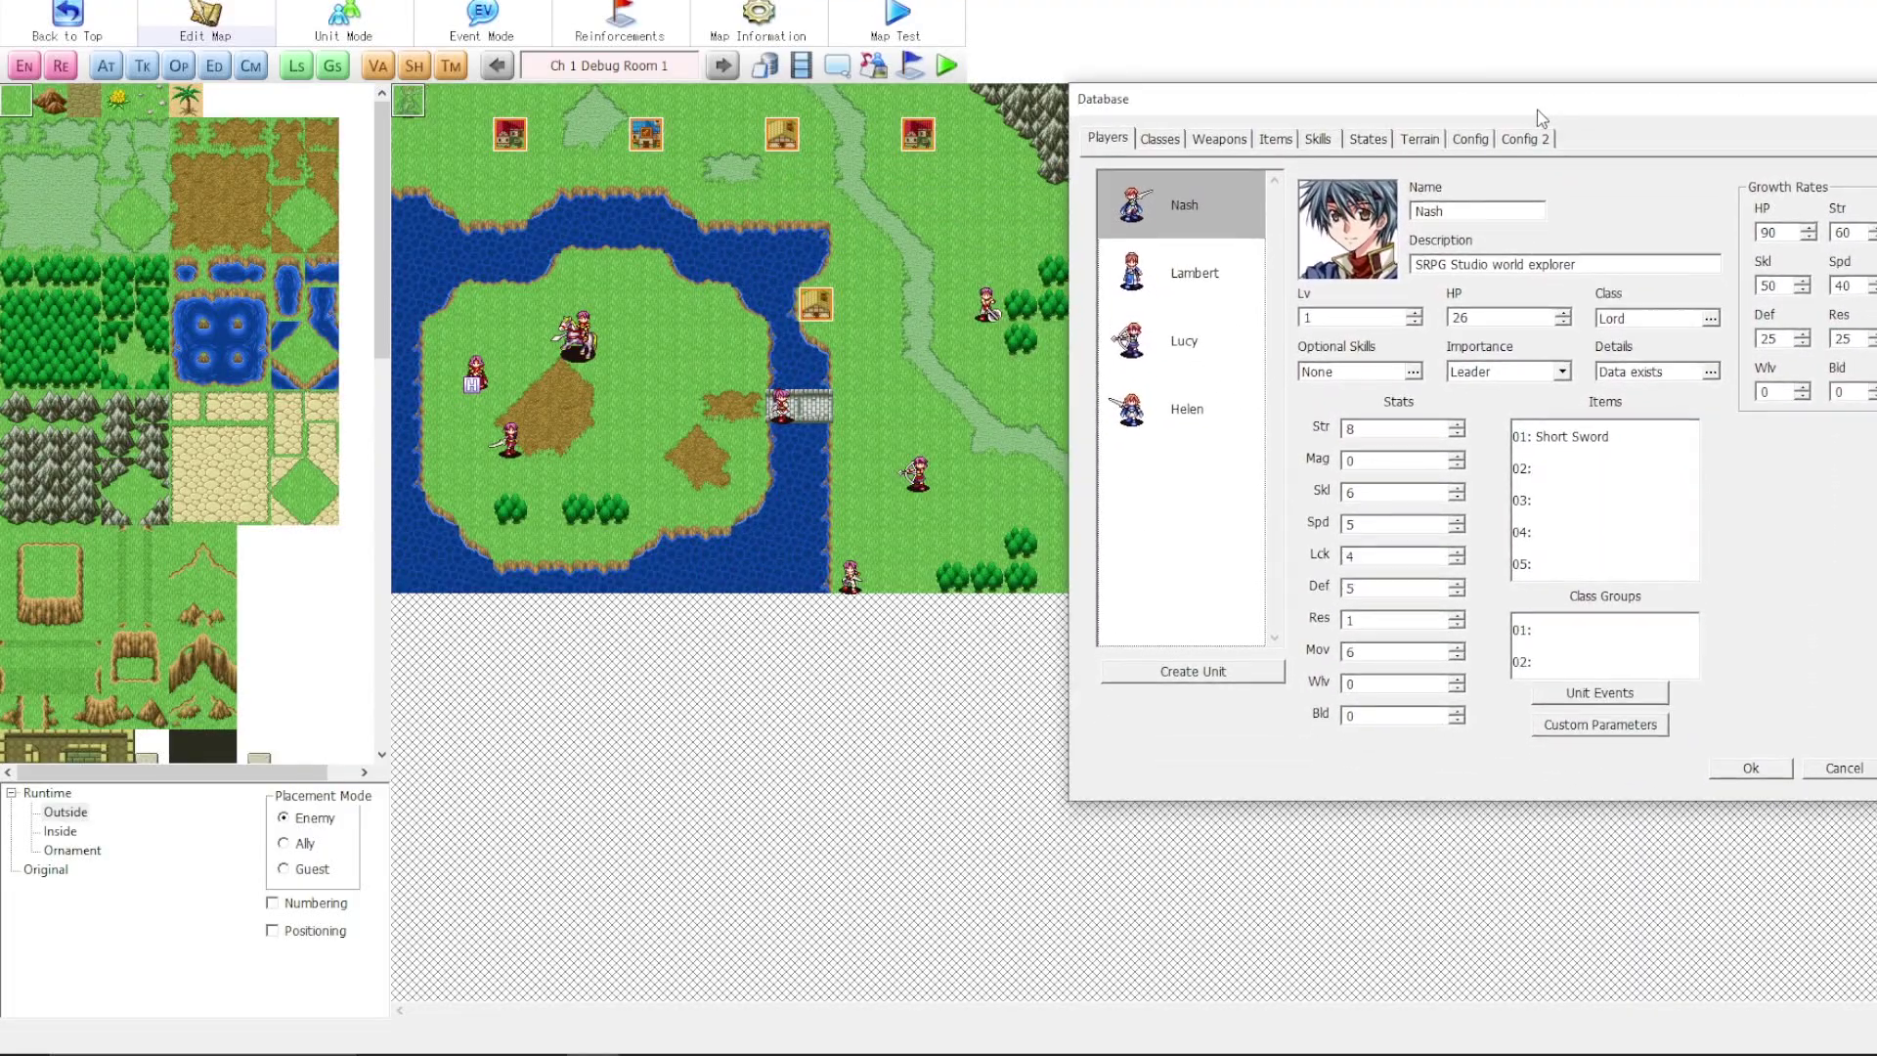
click(1208, 274)
click(1186, 340)
click(1181, 405)
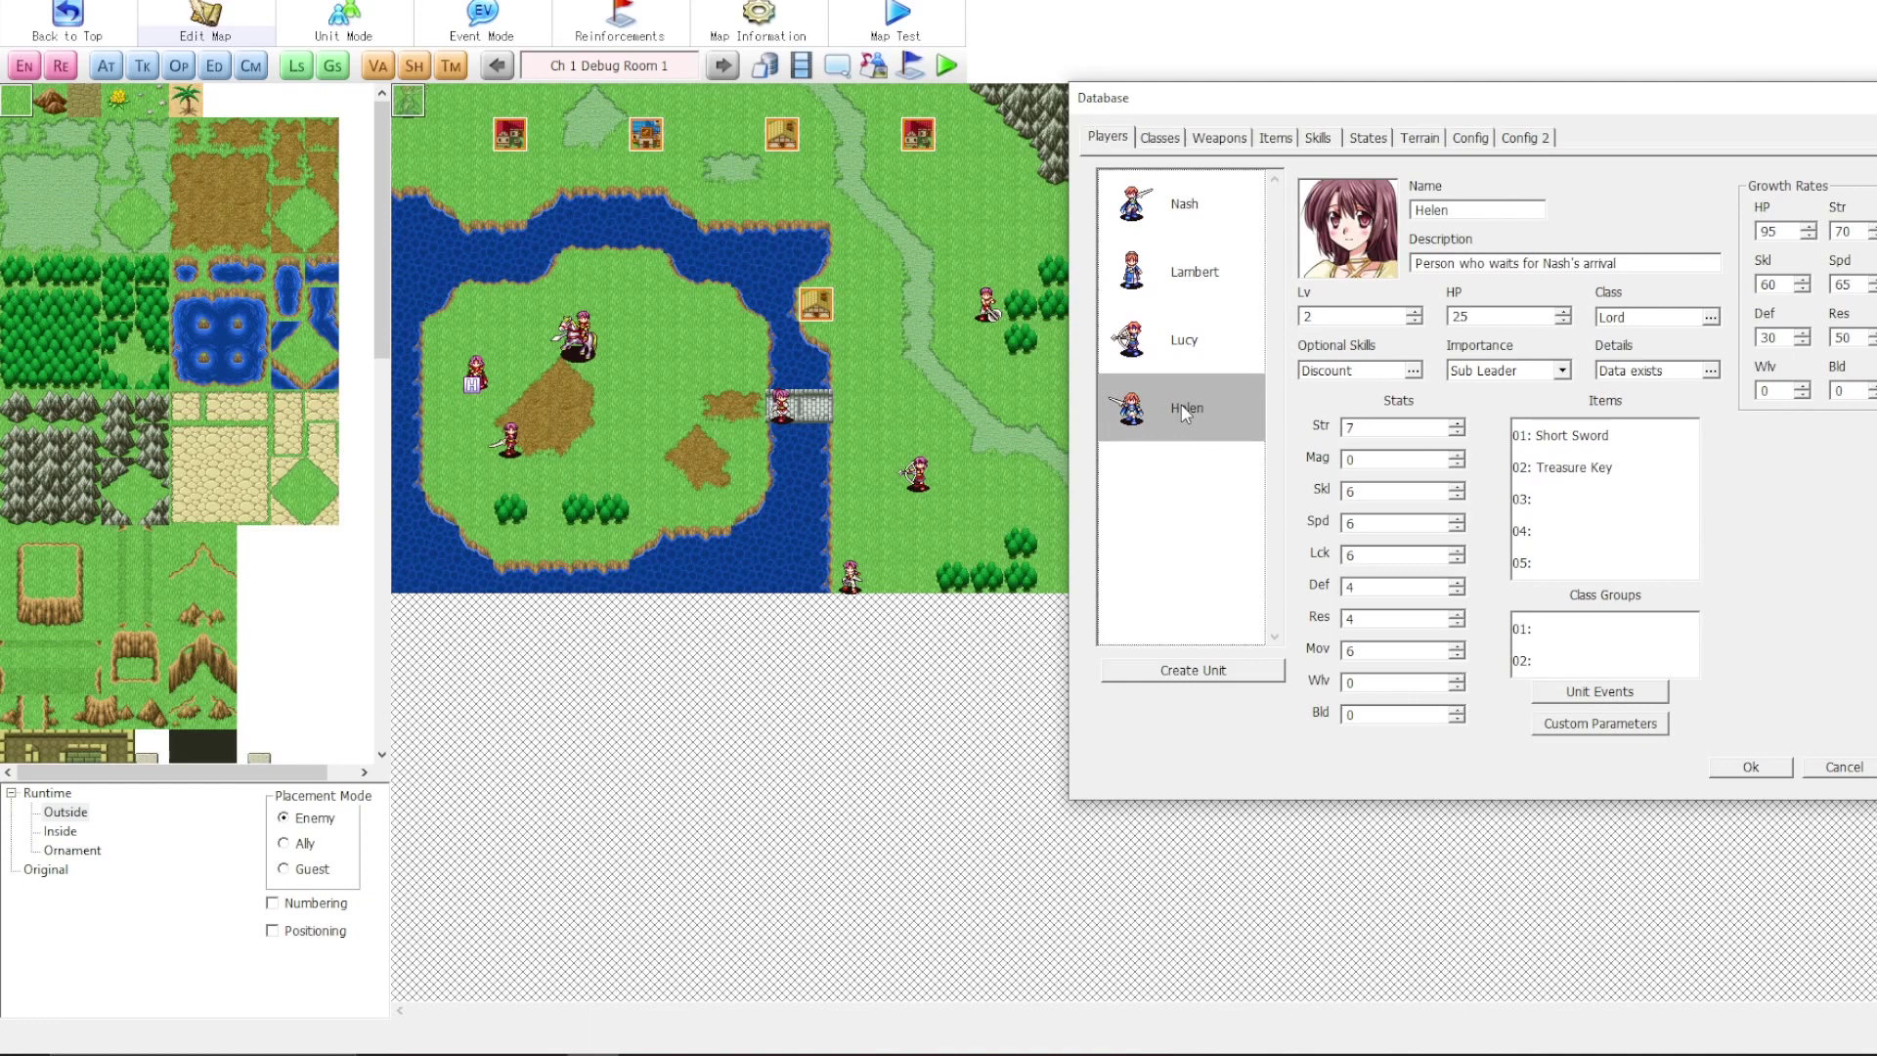
click(1179, 336)
click(1179, 275)
click(1163, 203)
- Cycle through the player units once more, finishing on Lambert's data
click(1168, 274)
click(1178, 337)
click(1175, 389)
click(1171, 311)
click(1170, 275)
click(1177, 201)
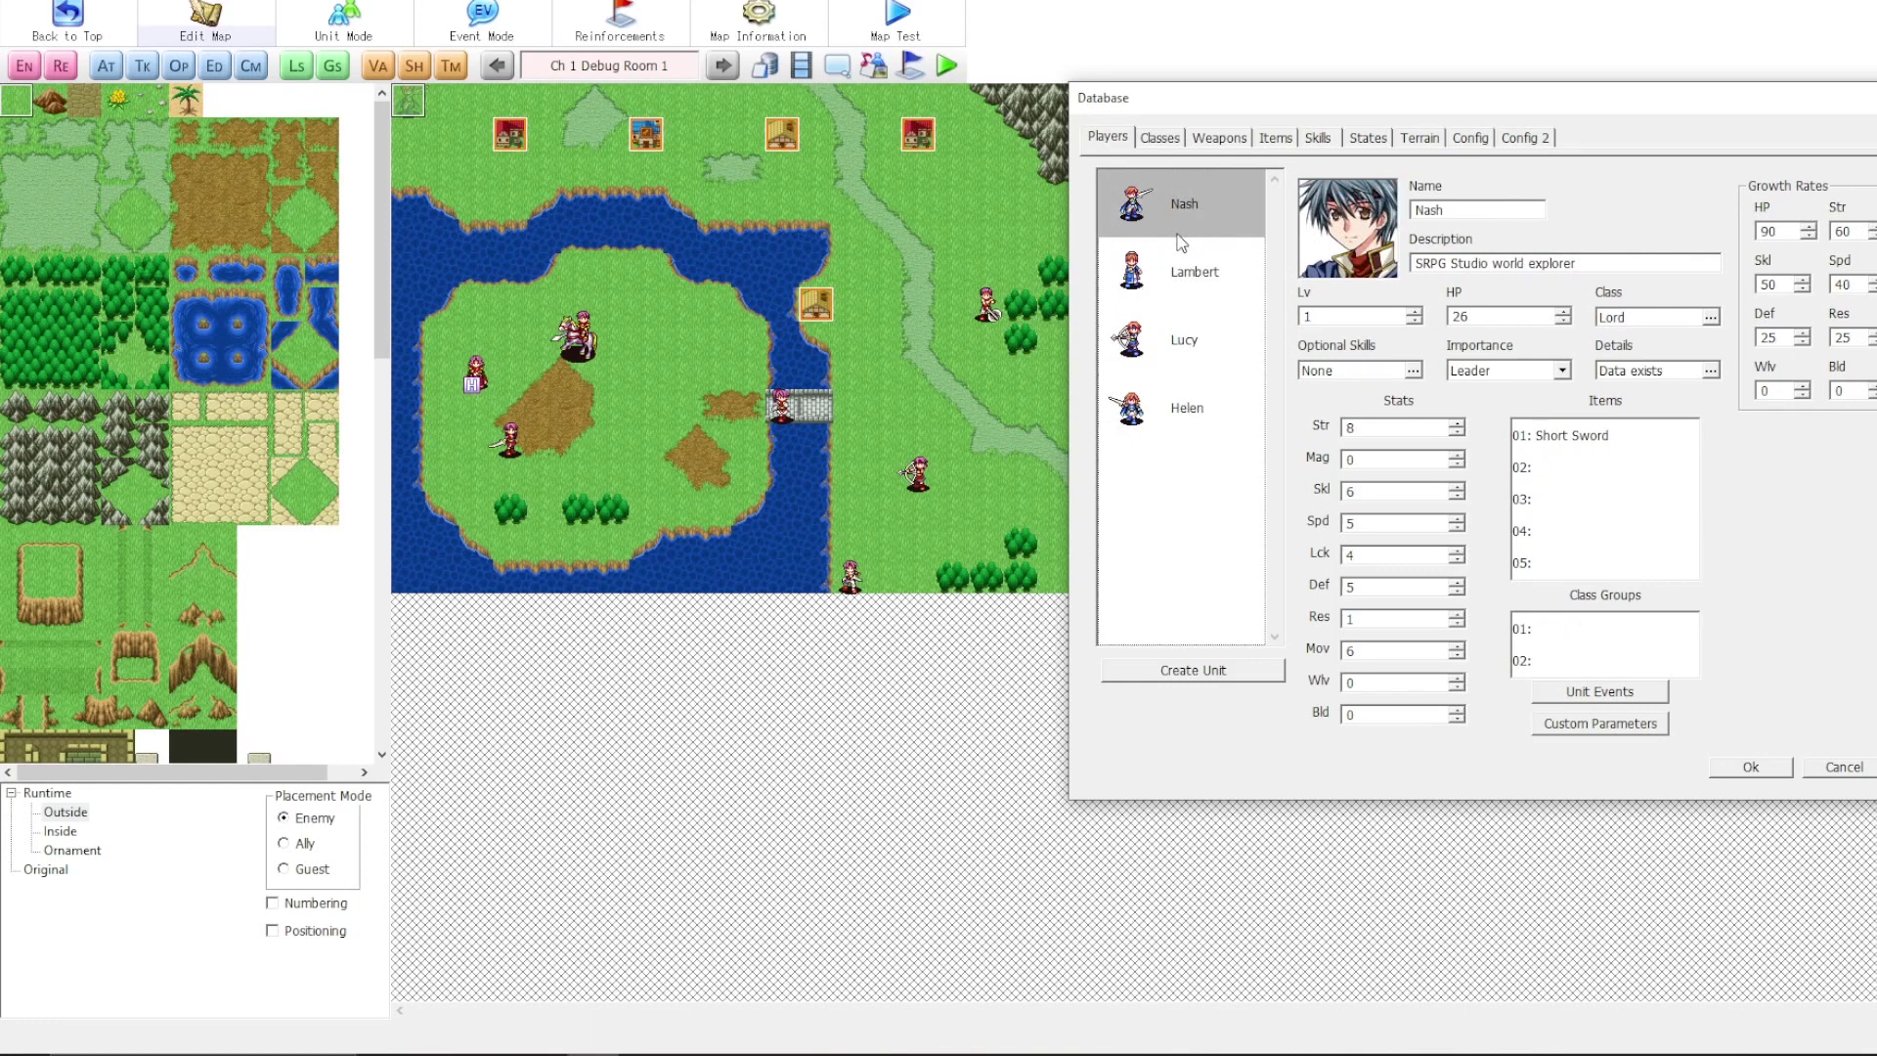
click(1161, 293)
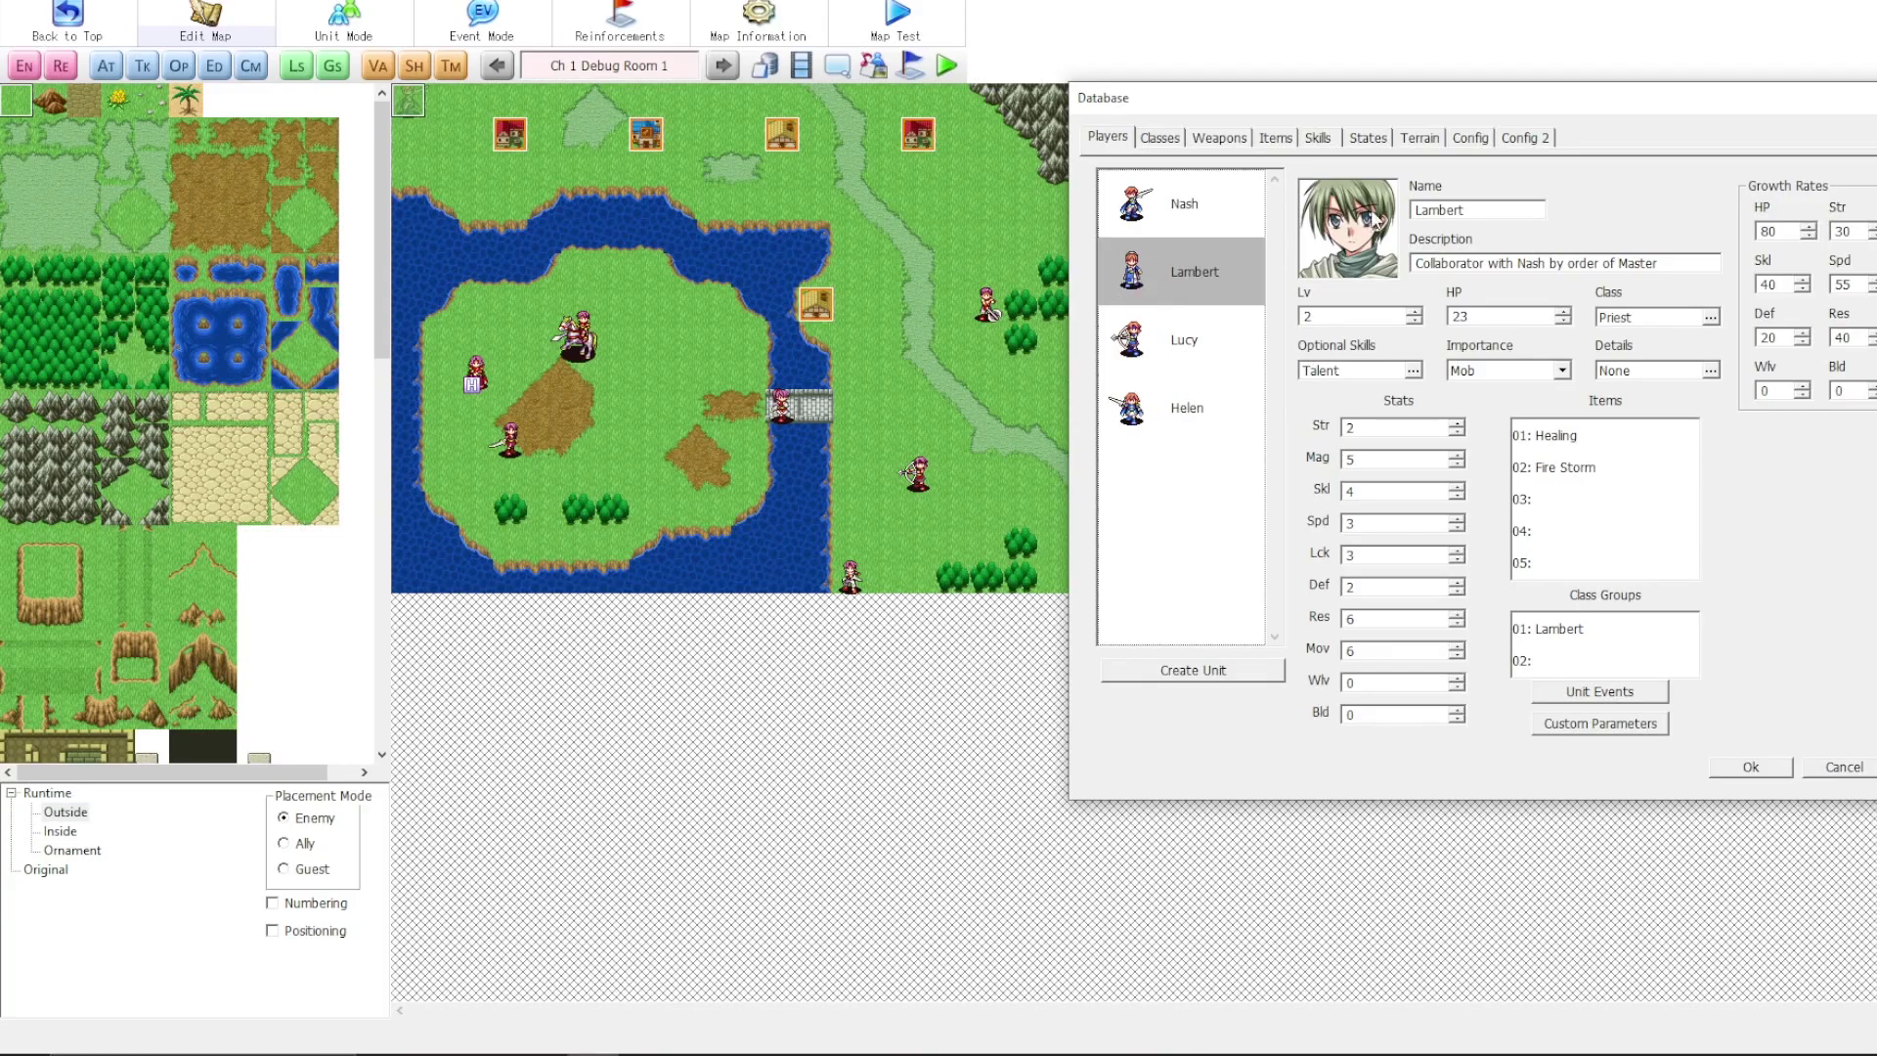
- Open and cancel the item picker for Lambert's second slot, comparing his data with Nash's
double_click(1577, 478)
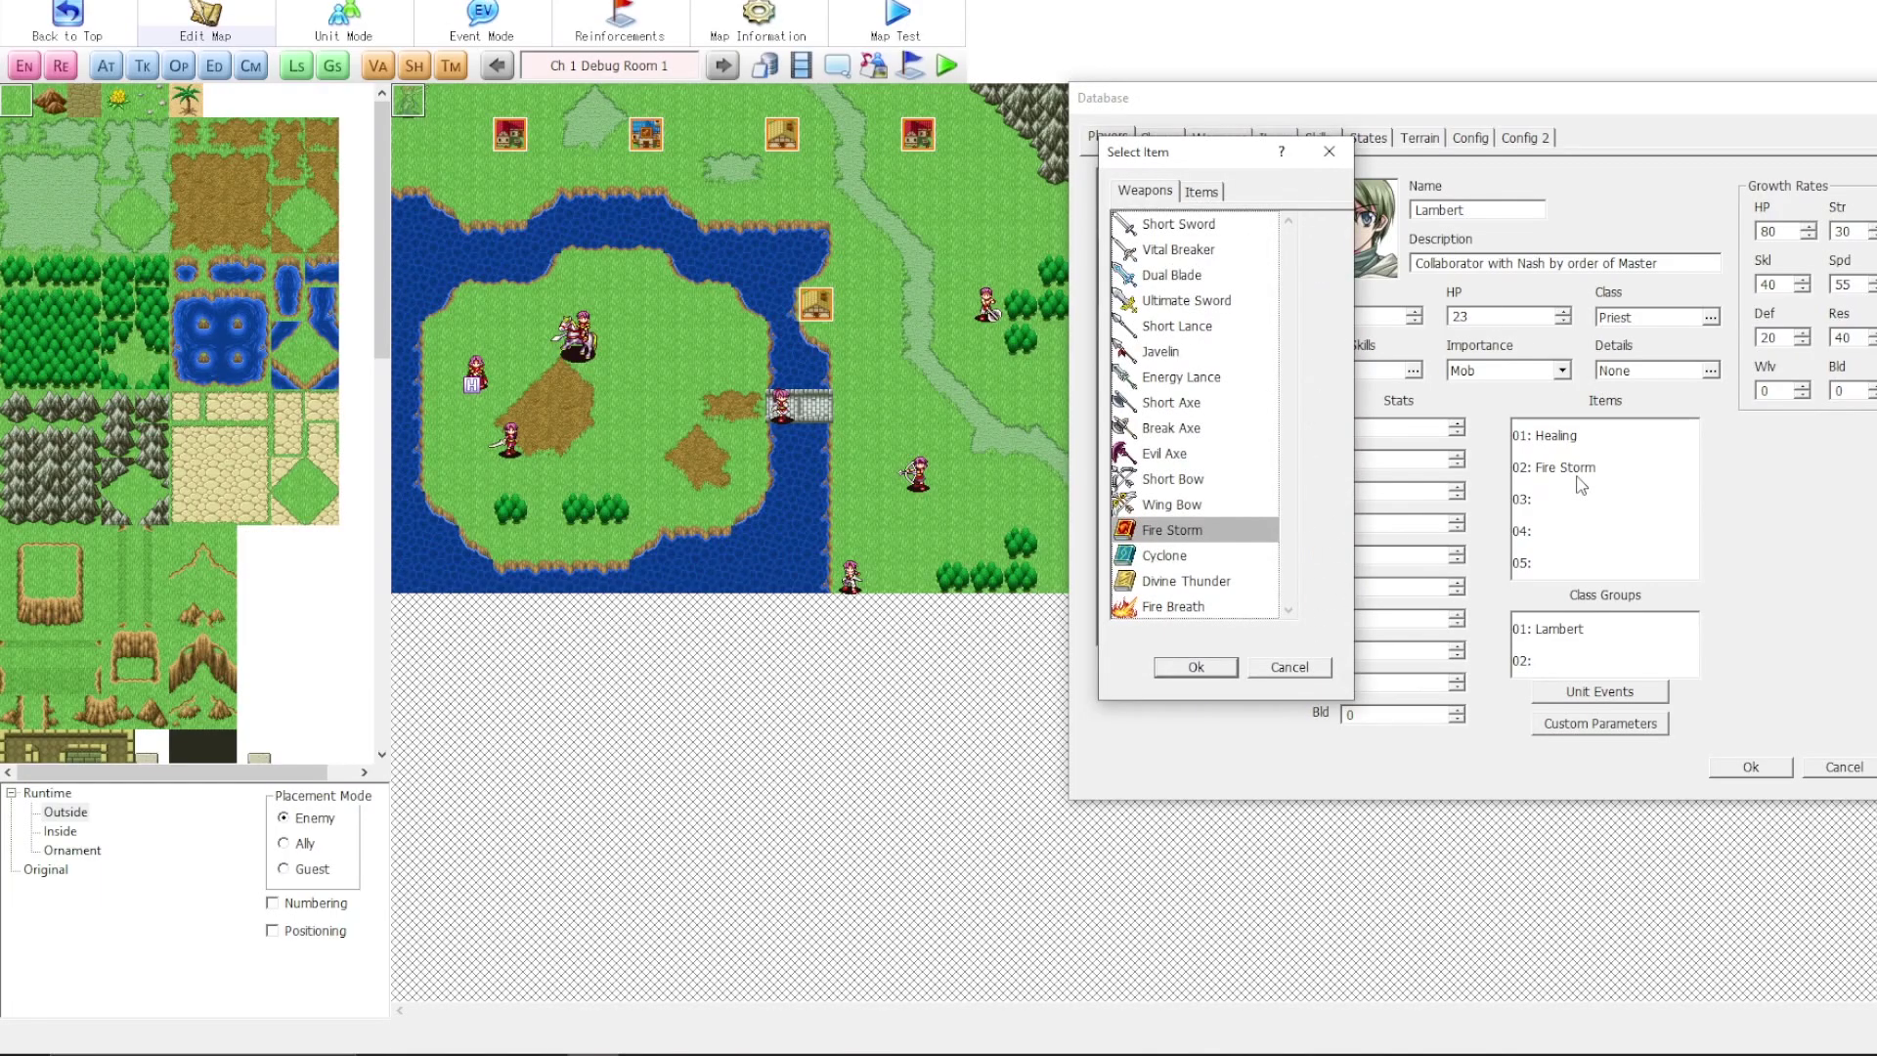
key(Escape)
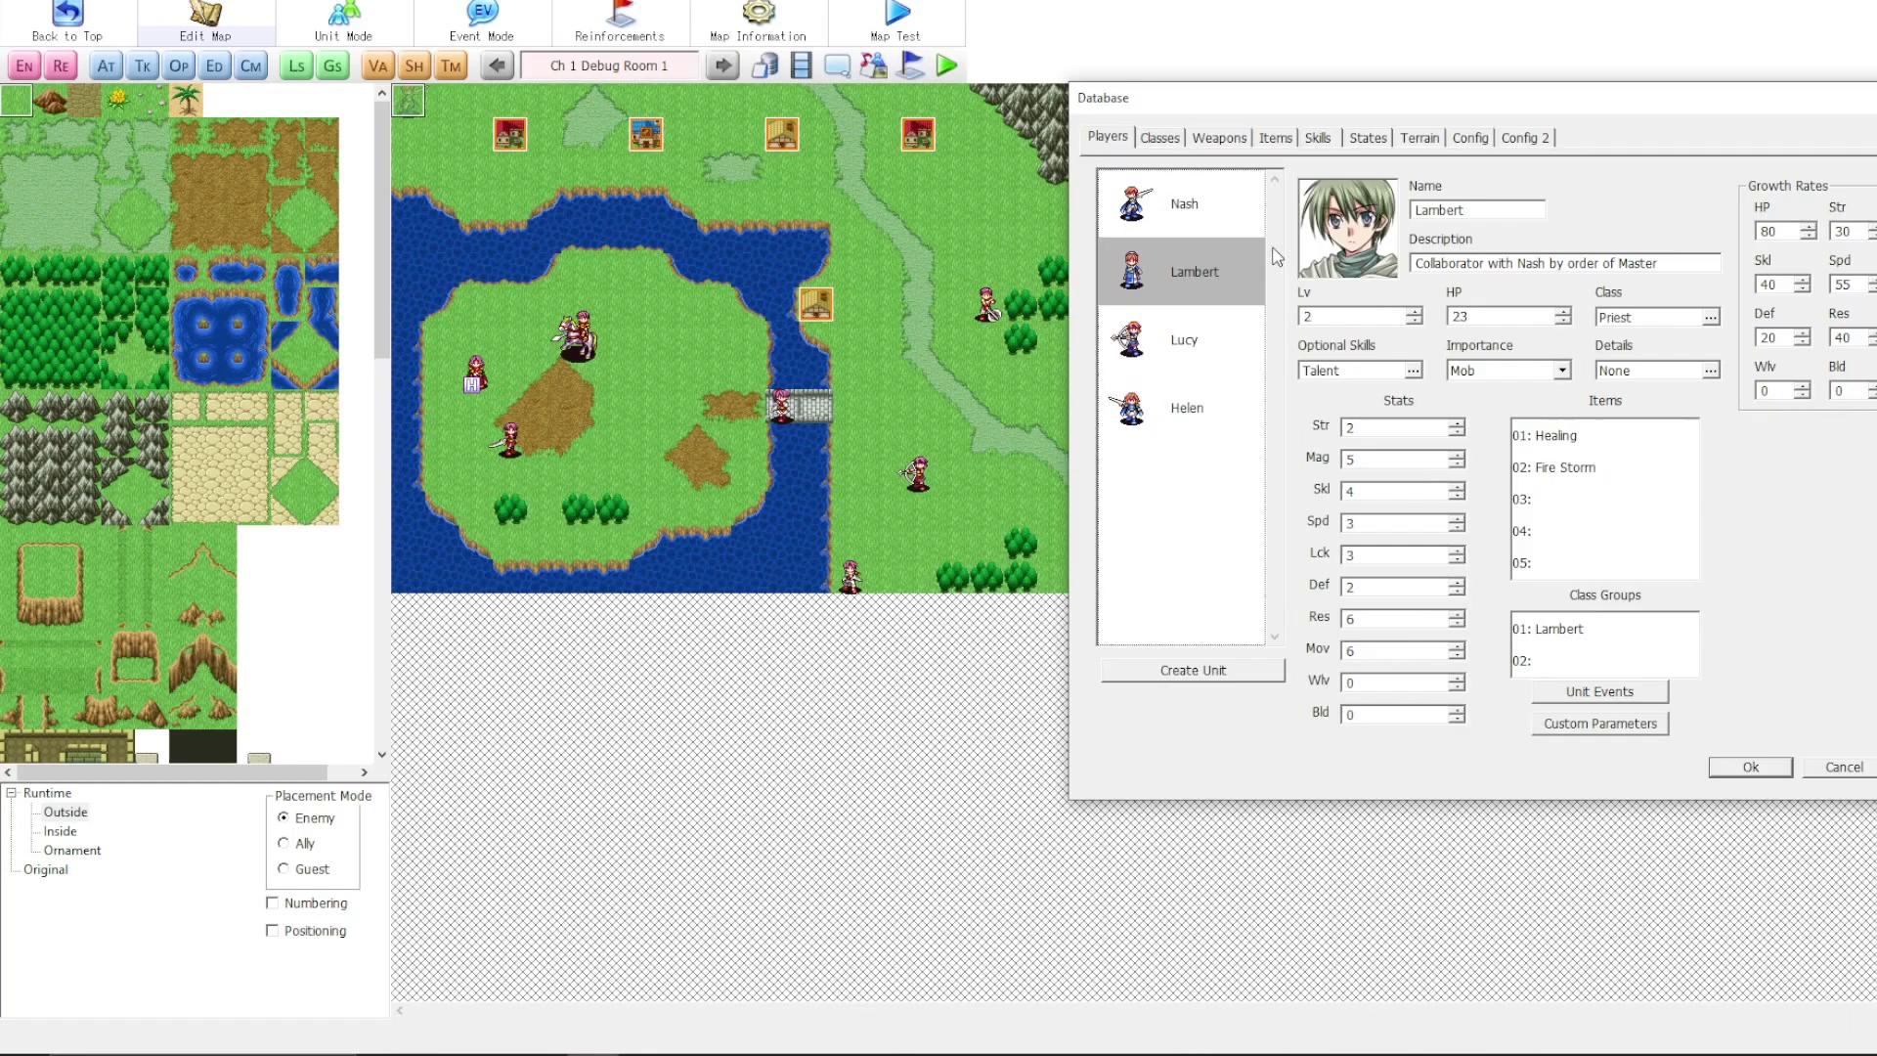
click(1194, 210)
click(1209, 278)
click(1202, 201)
click(1163, 264)
- Put Cyclone in Lambert's item slot 03 and Short Sword in slot 04
double_click(1533, 506)
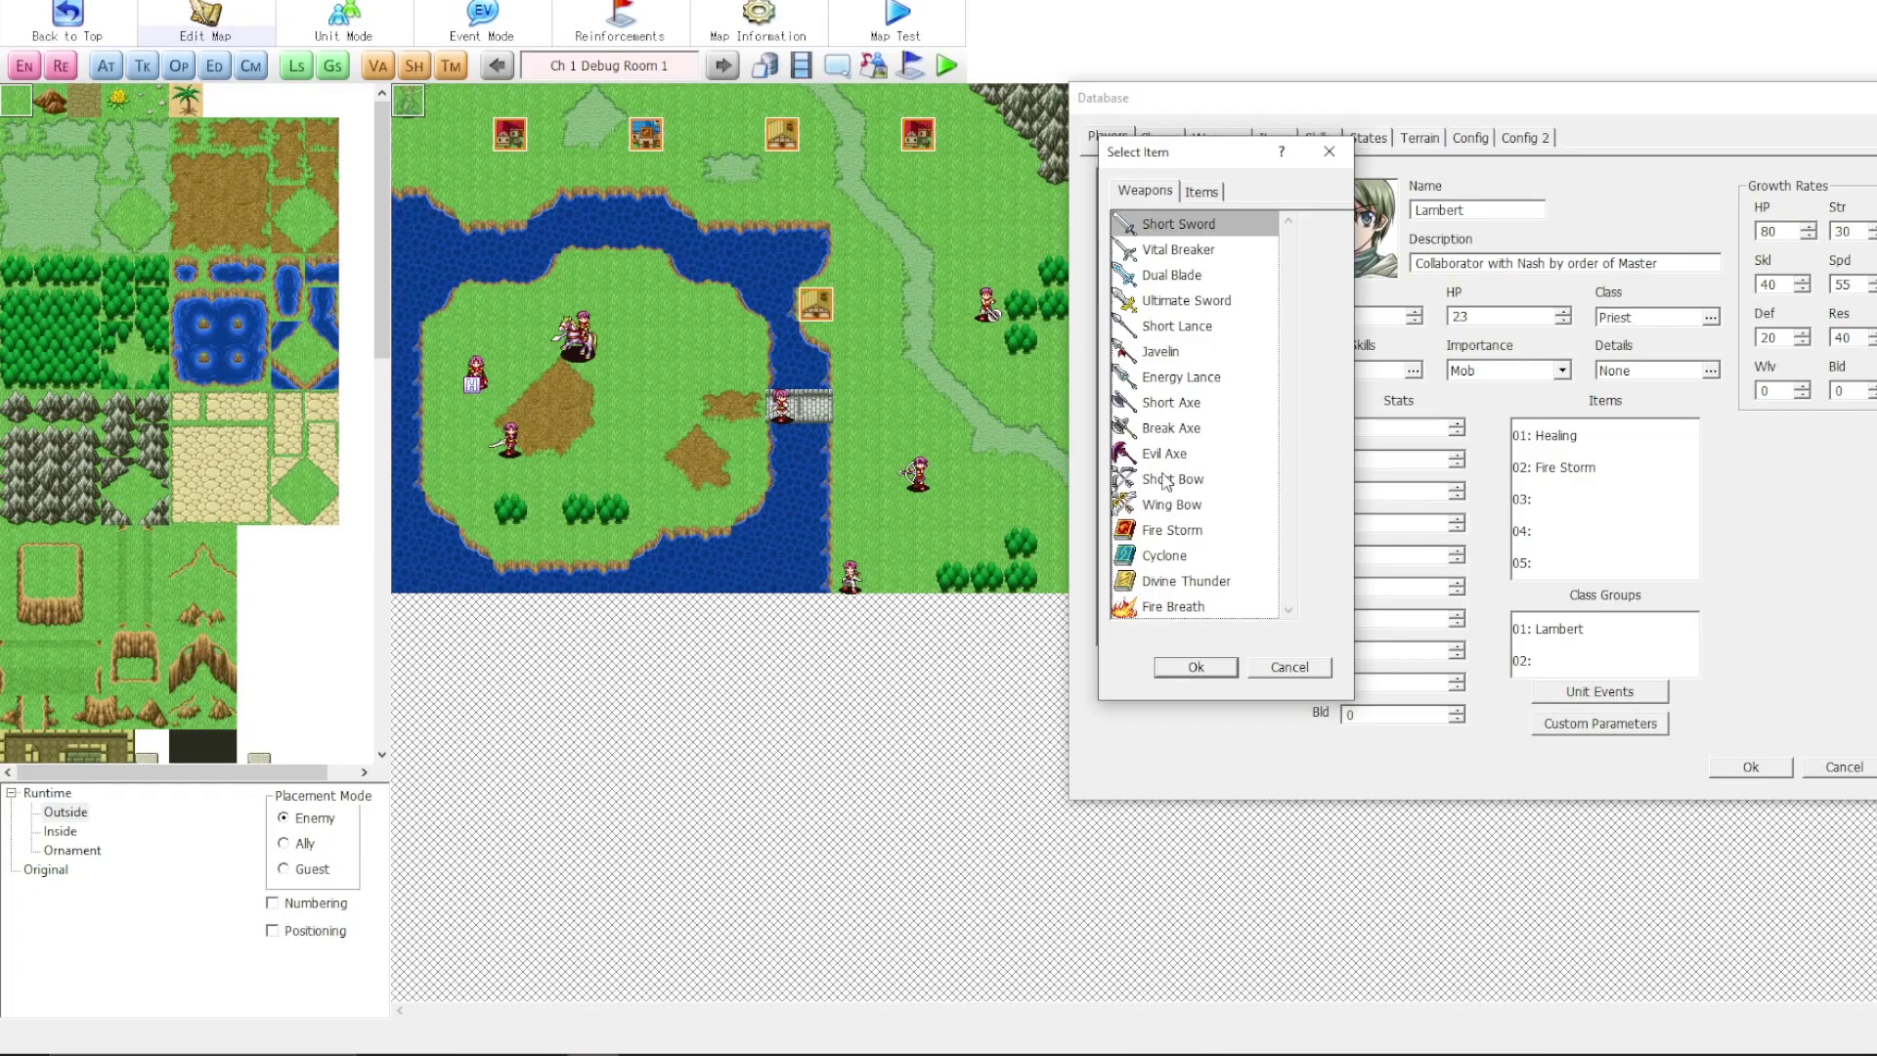
double_click(1163, 555)
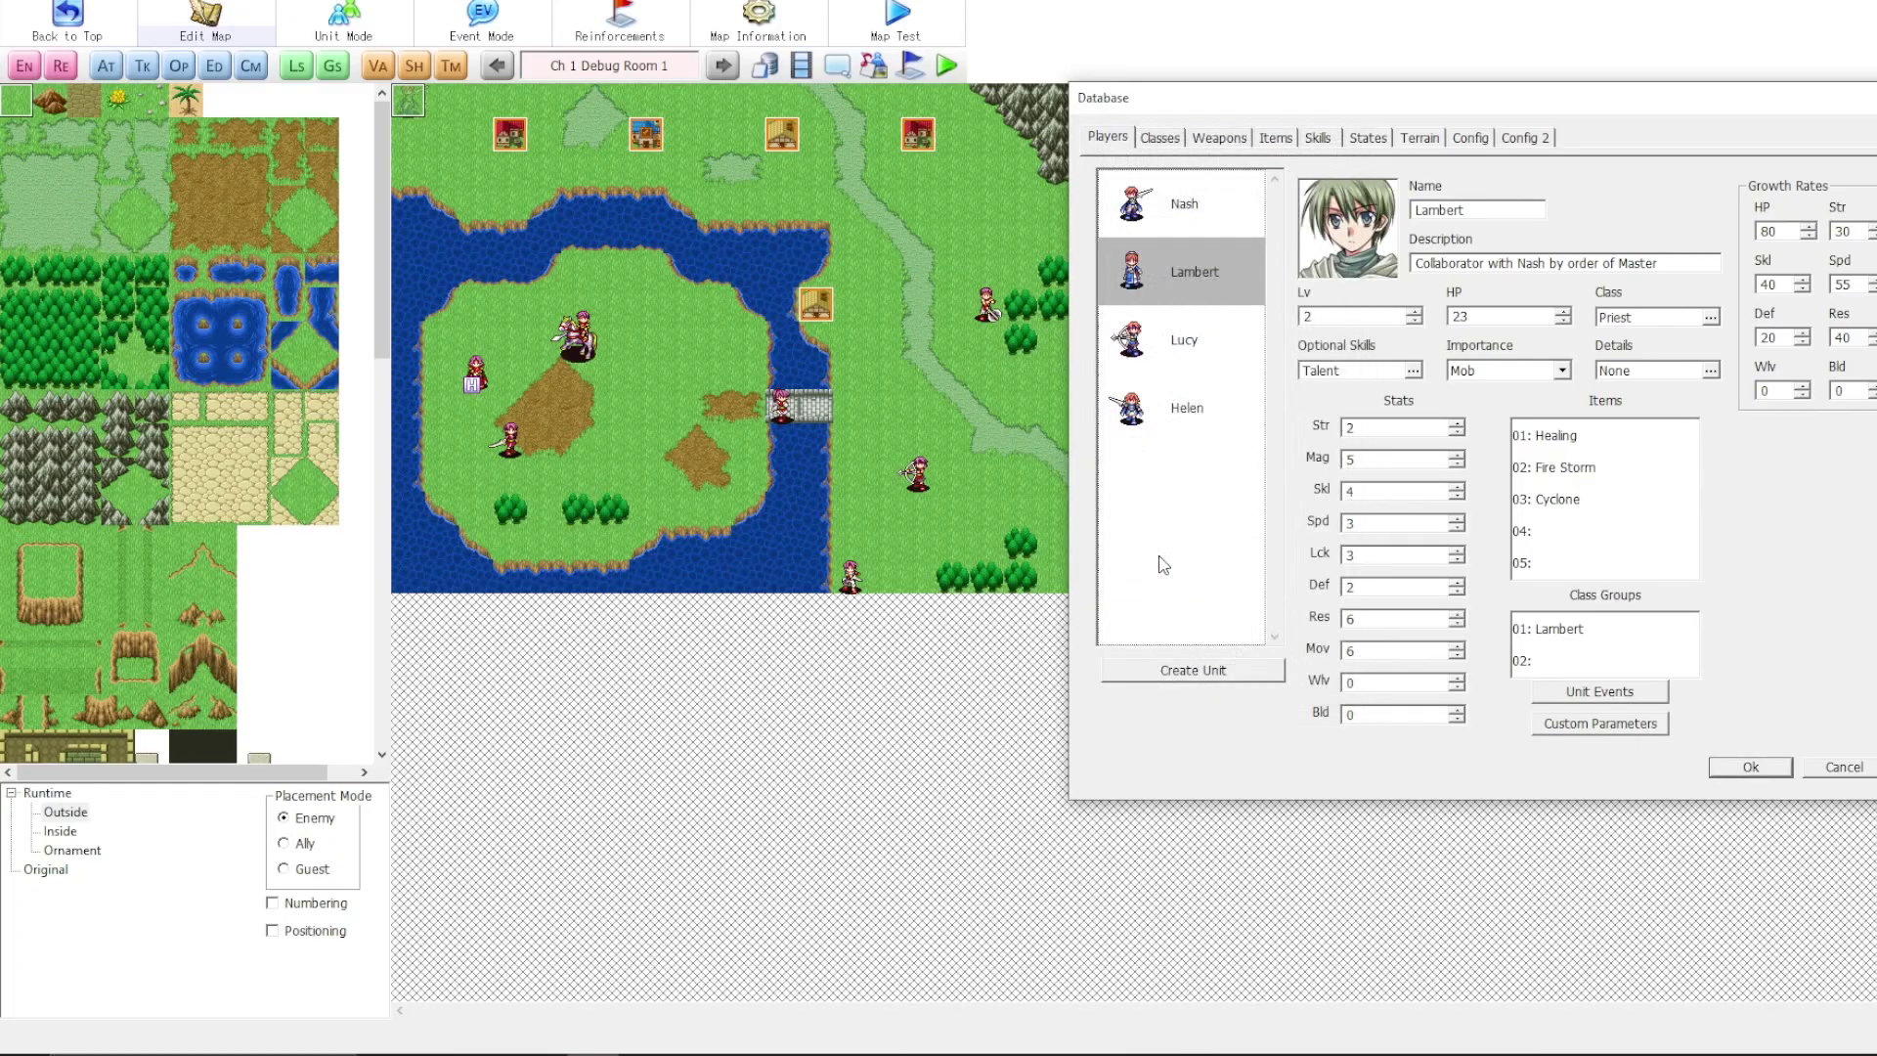
double_click(1534, 537)
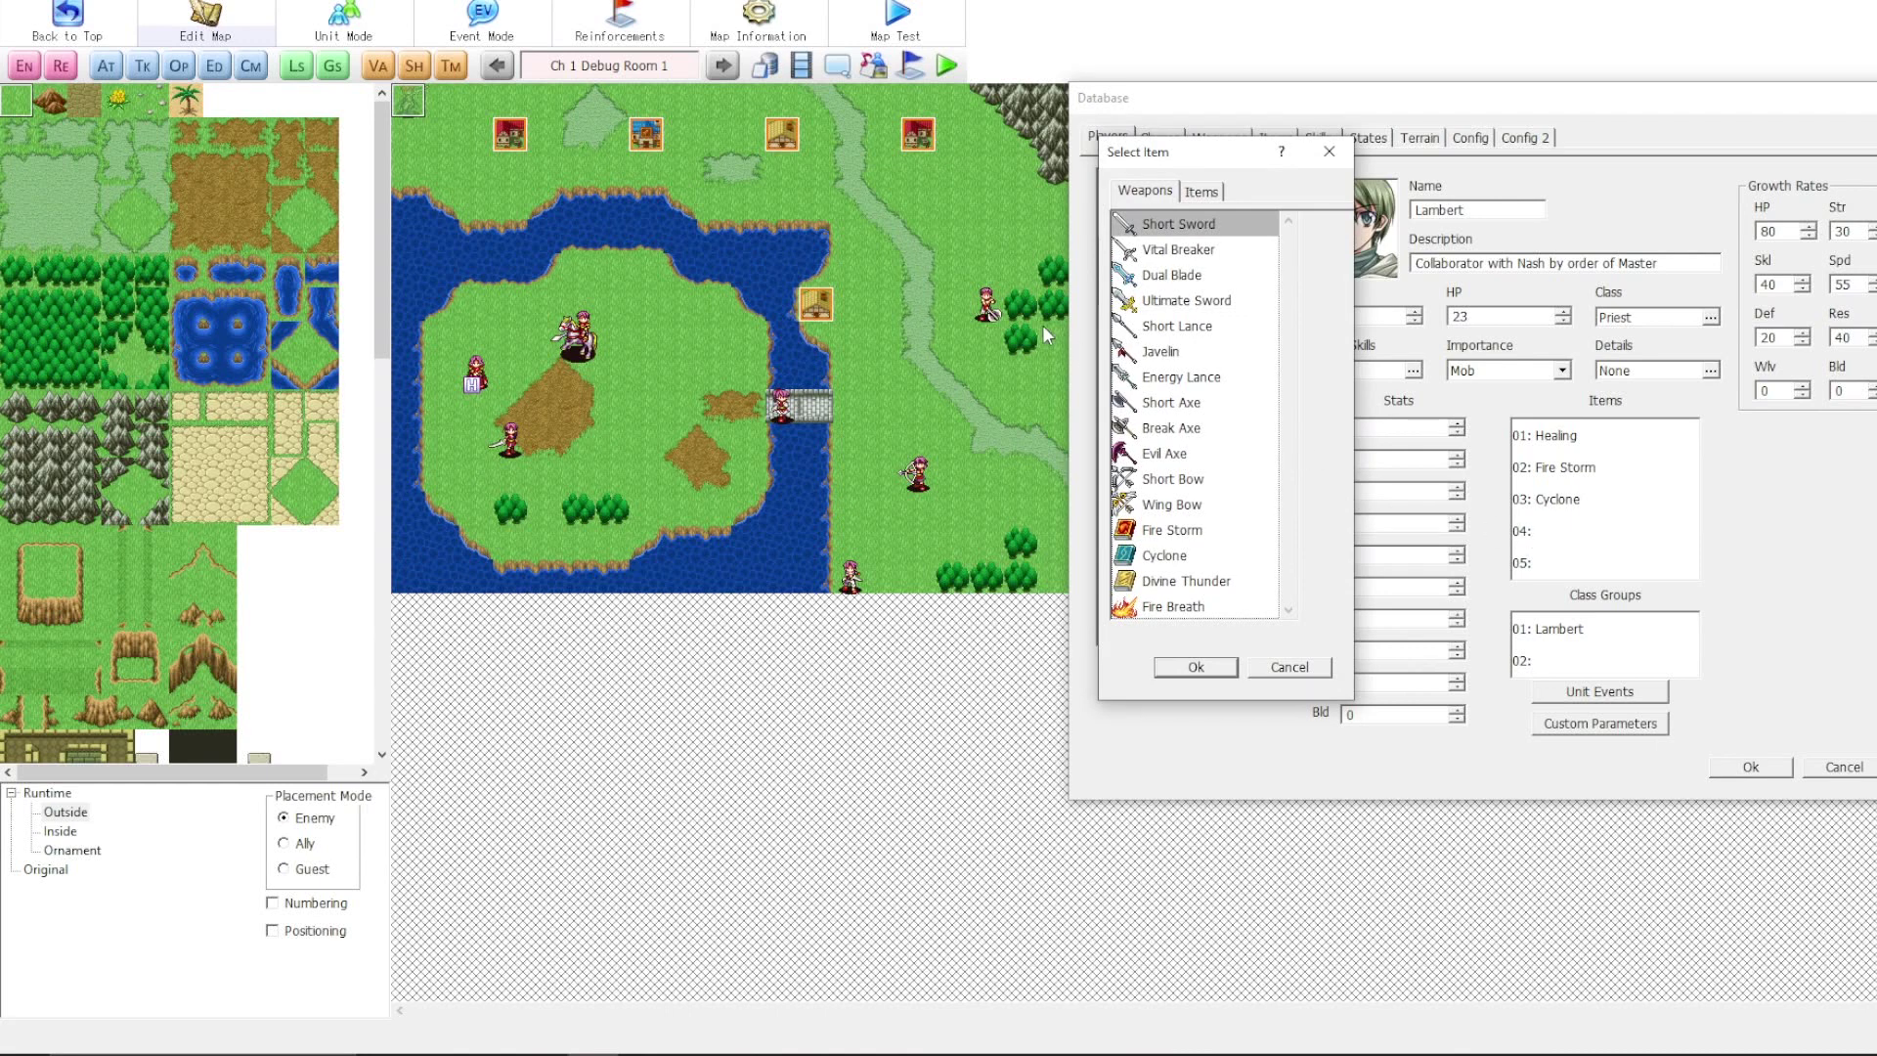
double_click(1161, 225)
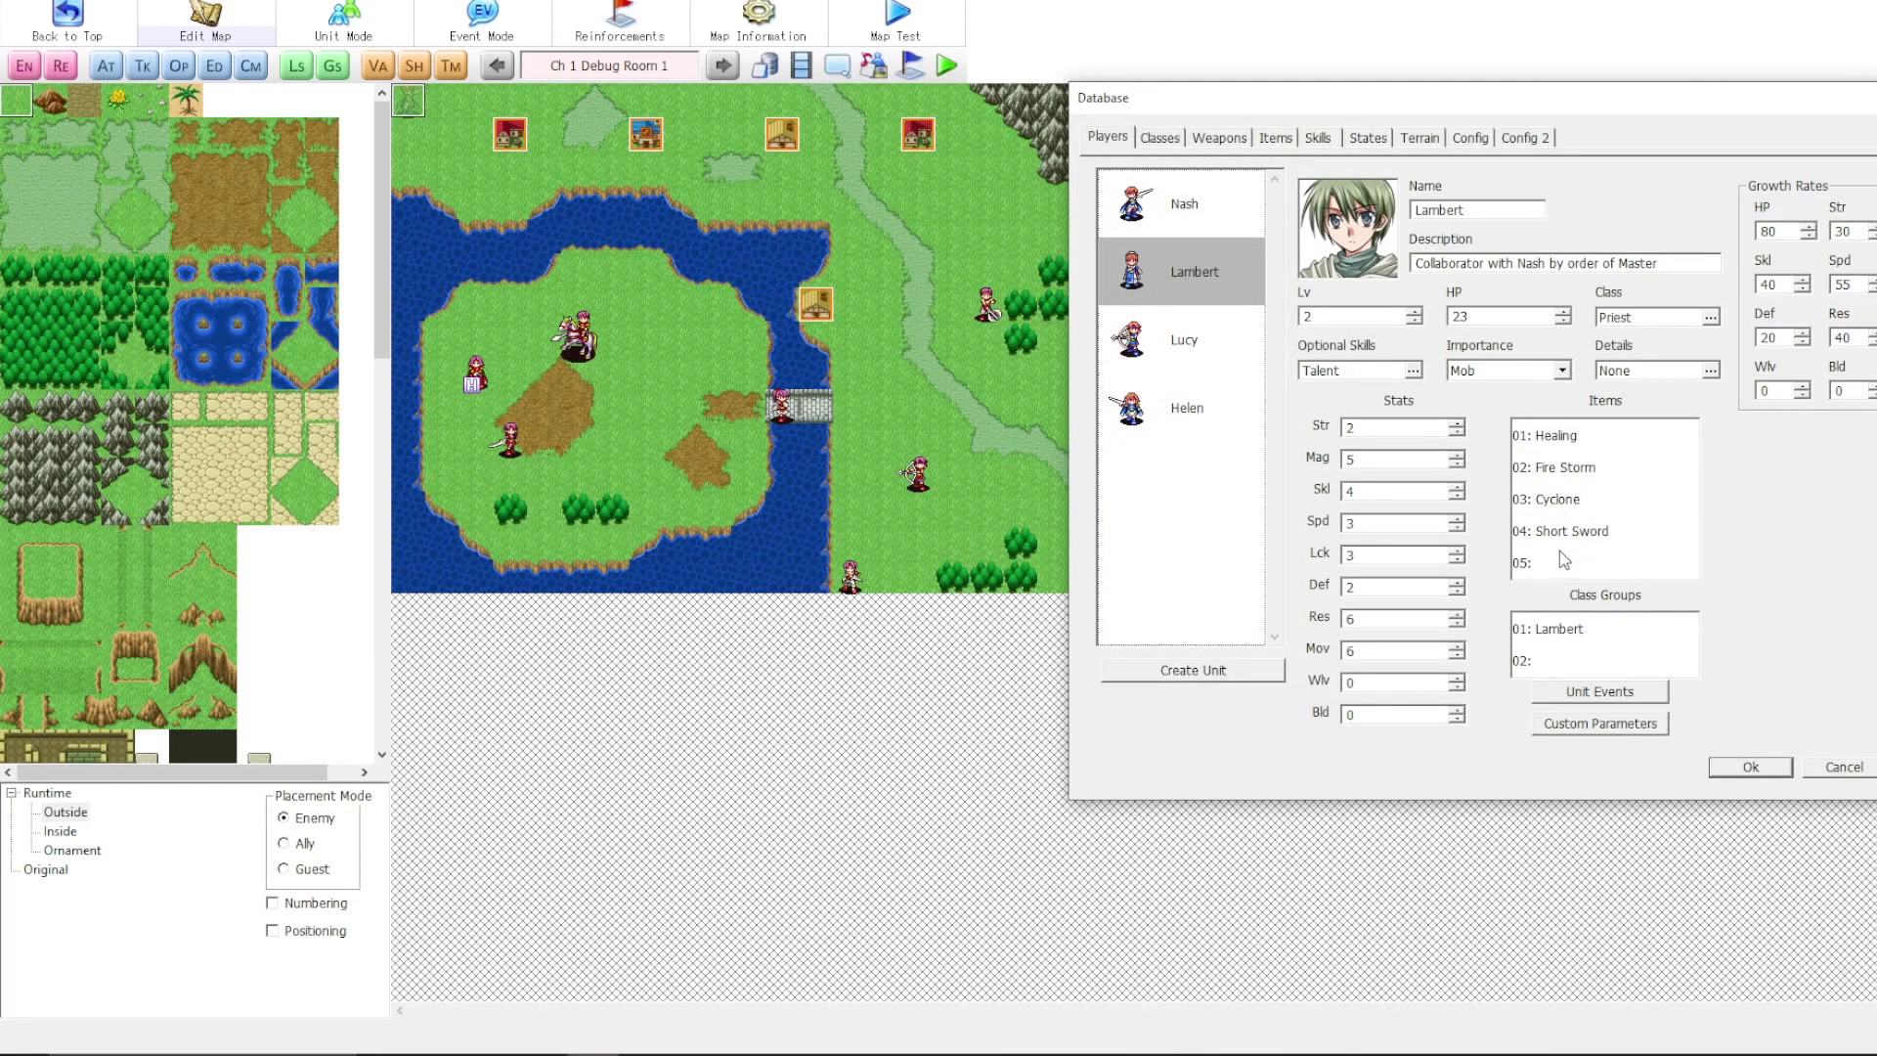
- Glance between Nash and Lambert, then open and cancel the second Class Groups picker
click(1183, 207)
click(1176, 241)
click(1198, 227)
click(1197, 272)
double_click(1545, 659)
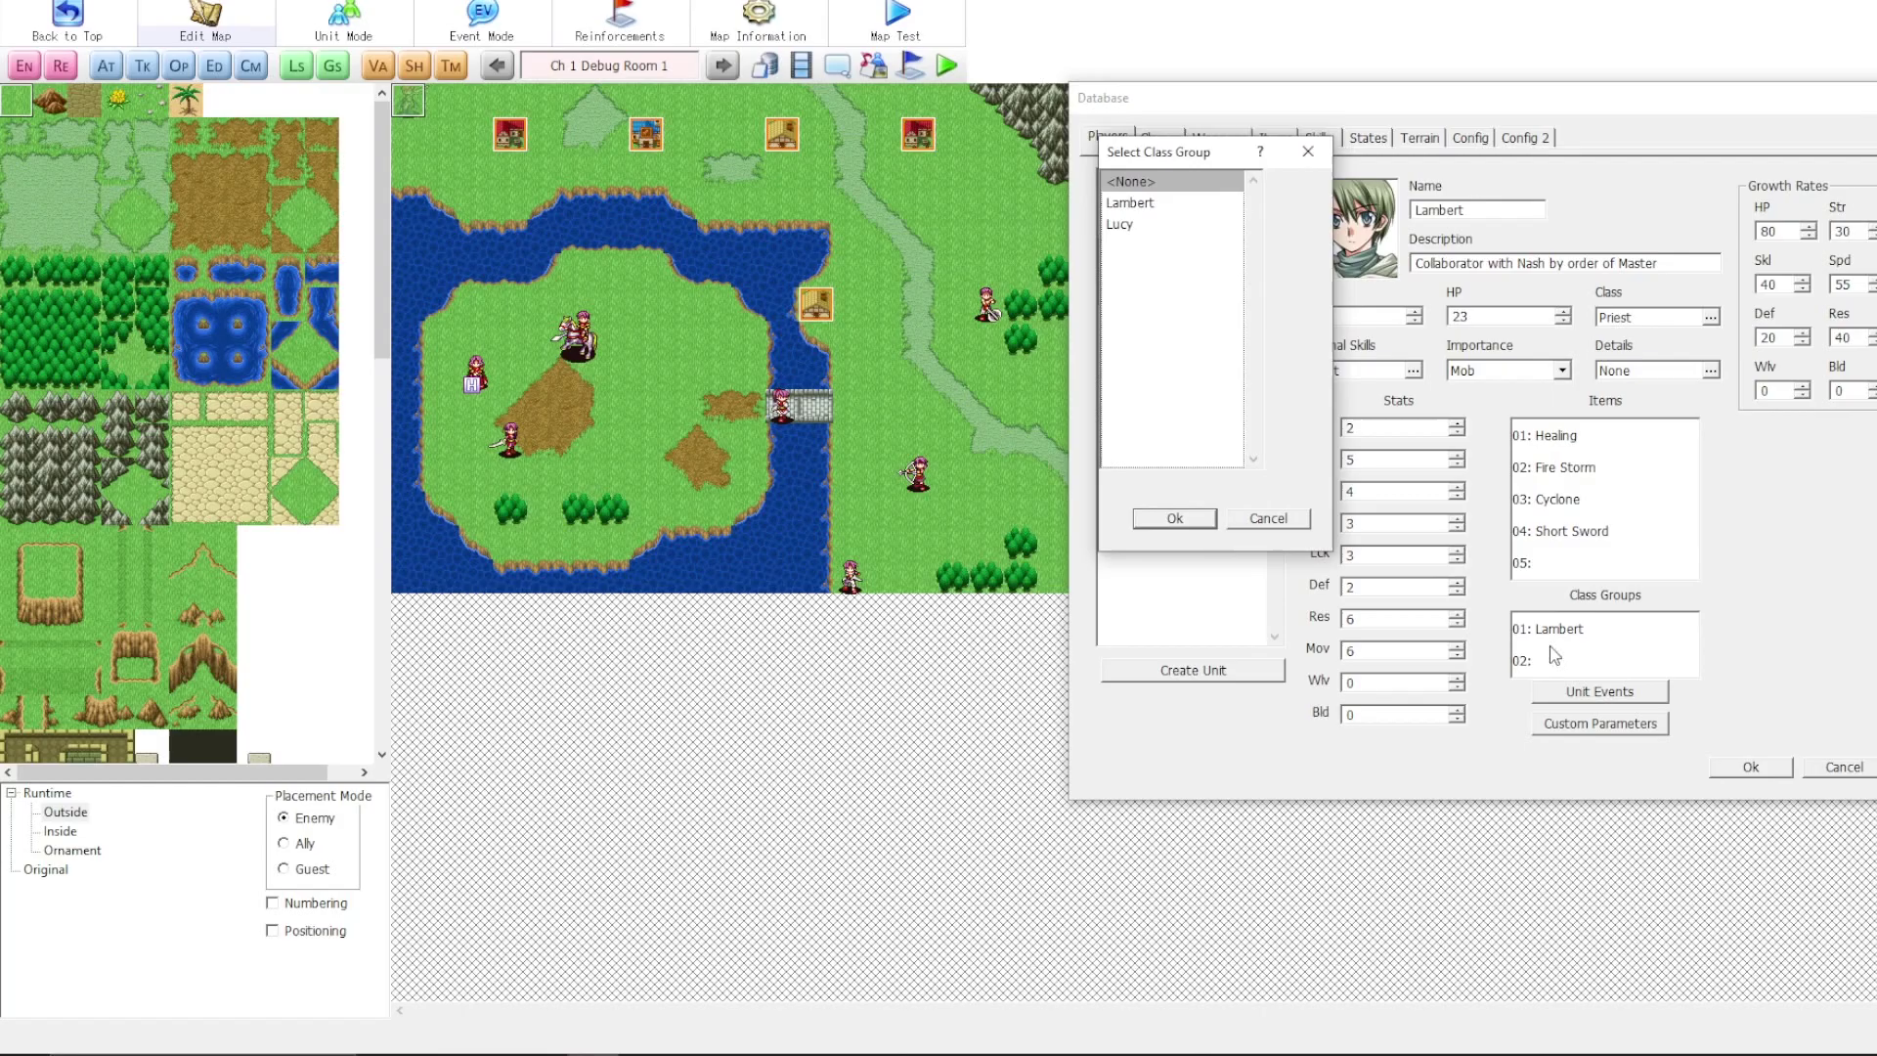
key(Escape)
- Glance at Nash, return to Lambert, then switch through Classes to the Weapons tab
click(1165, 217)
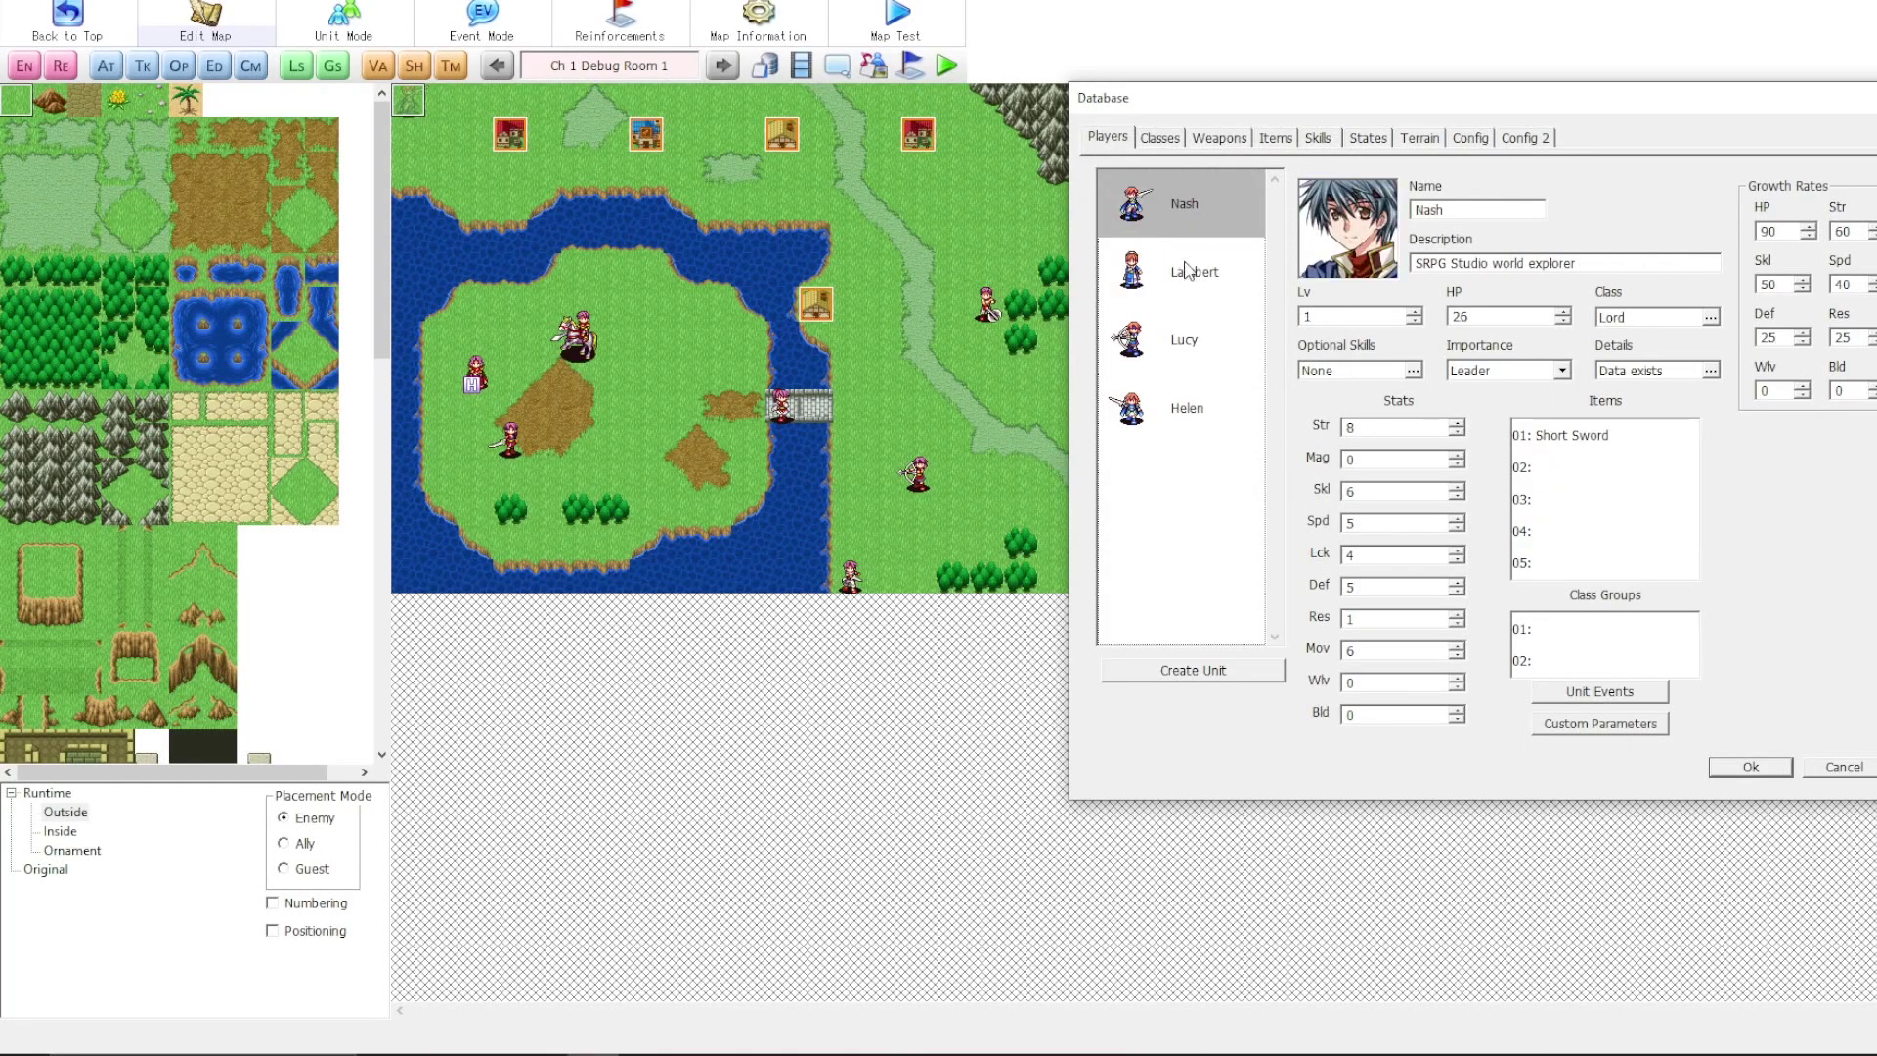
click(1165, 262)
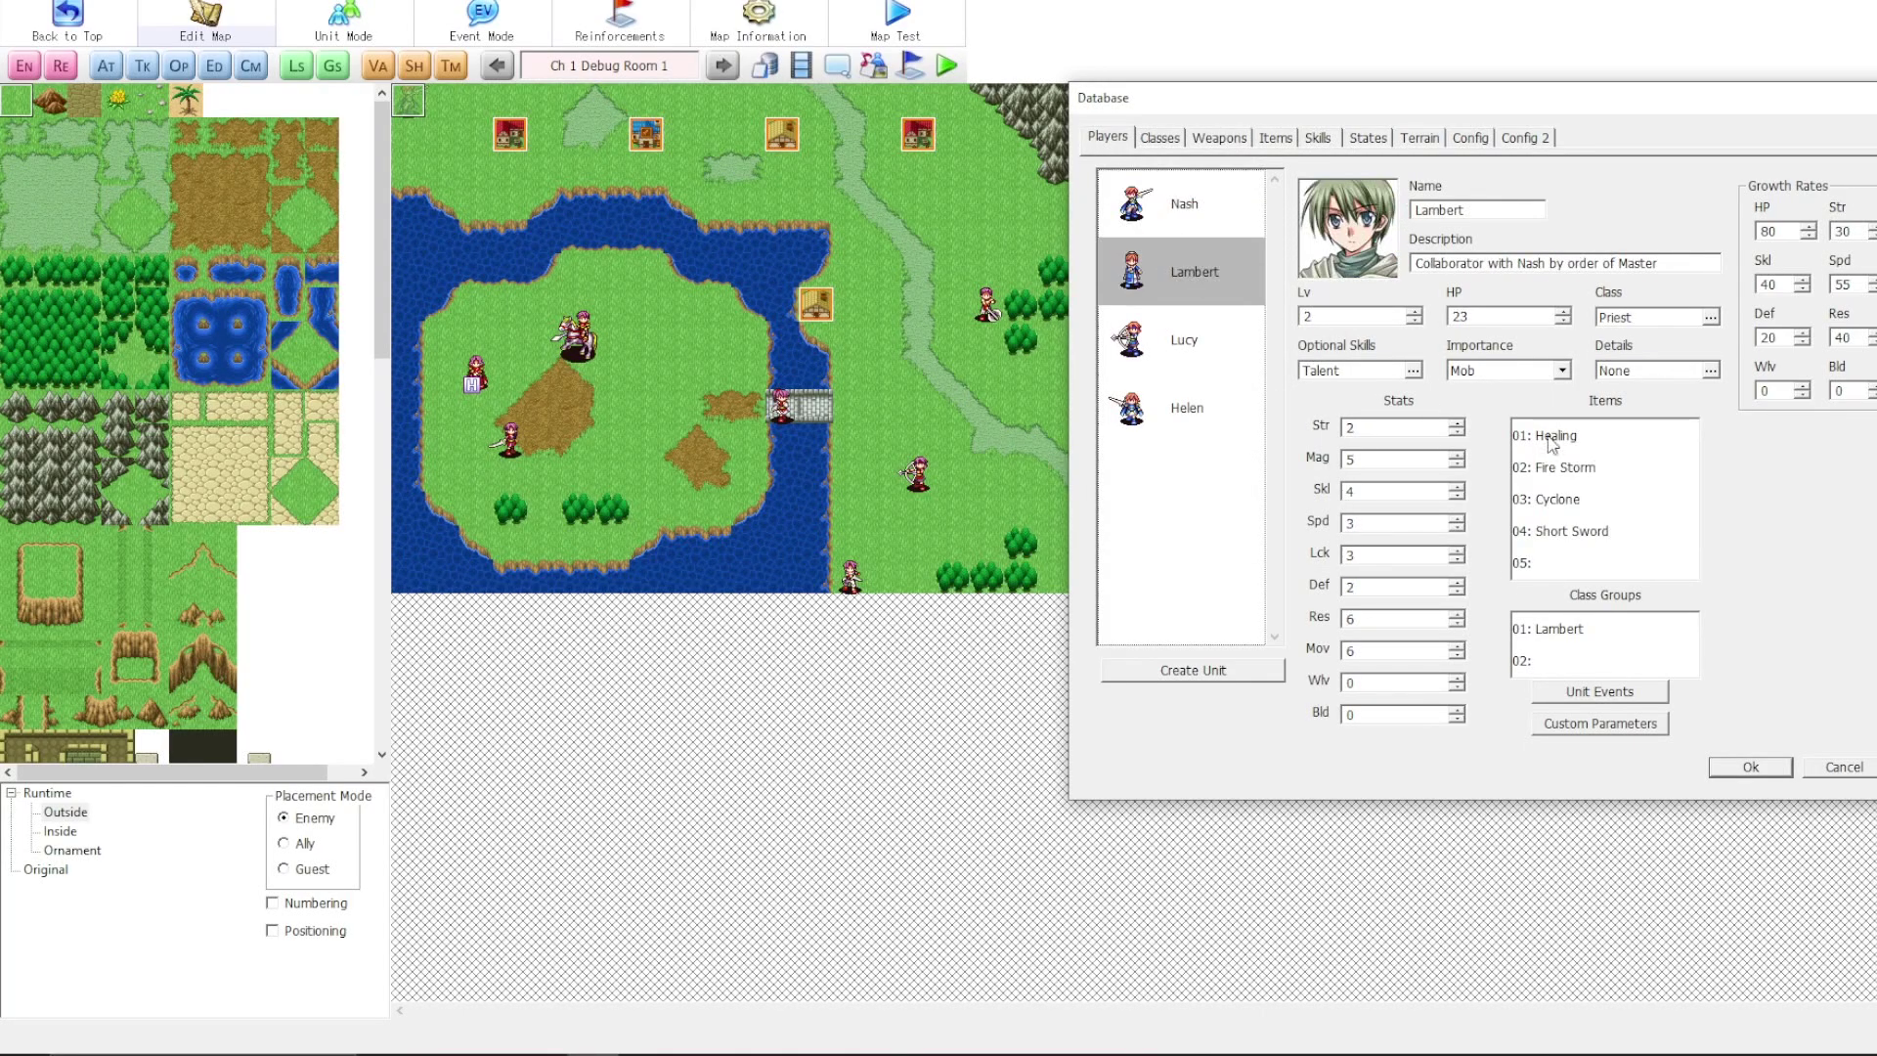
click(1161, 139)
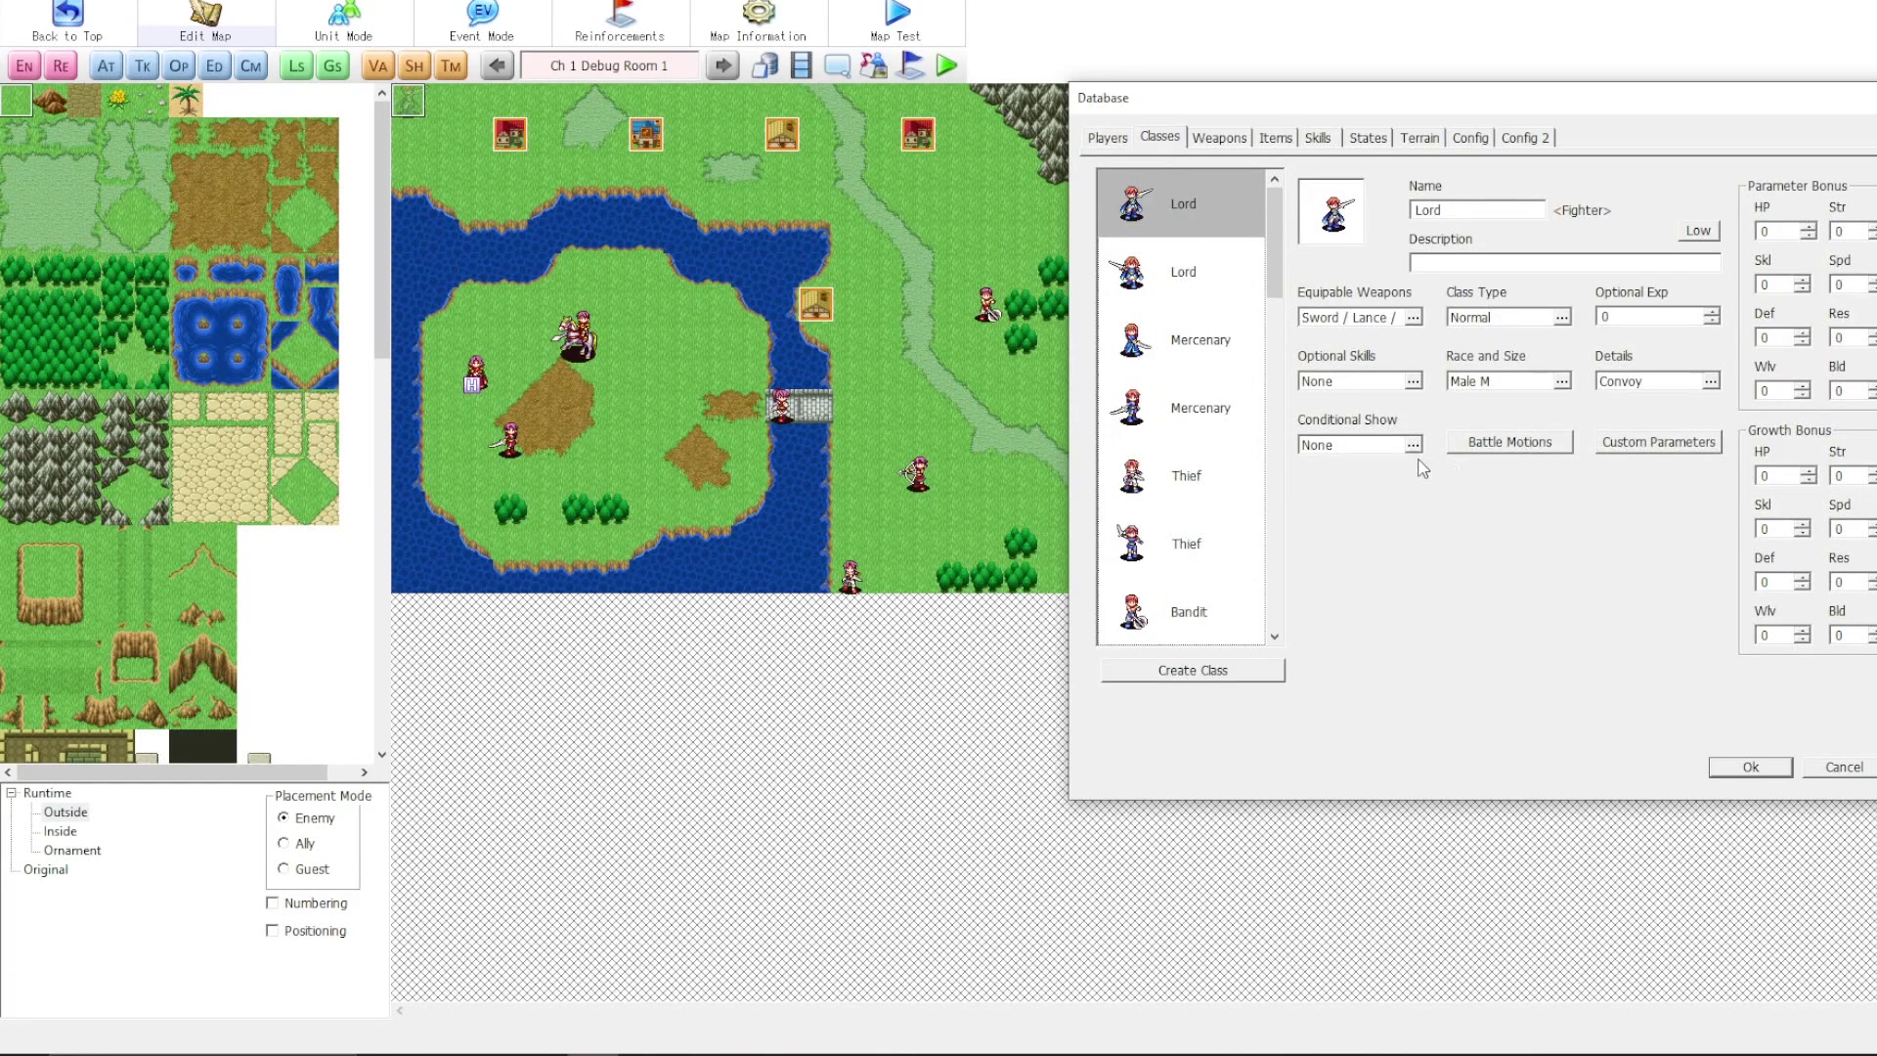
click(1221, 139)
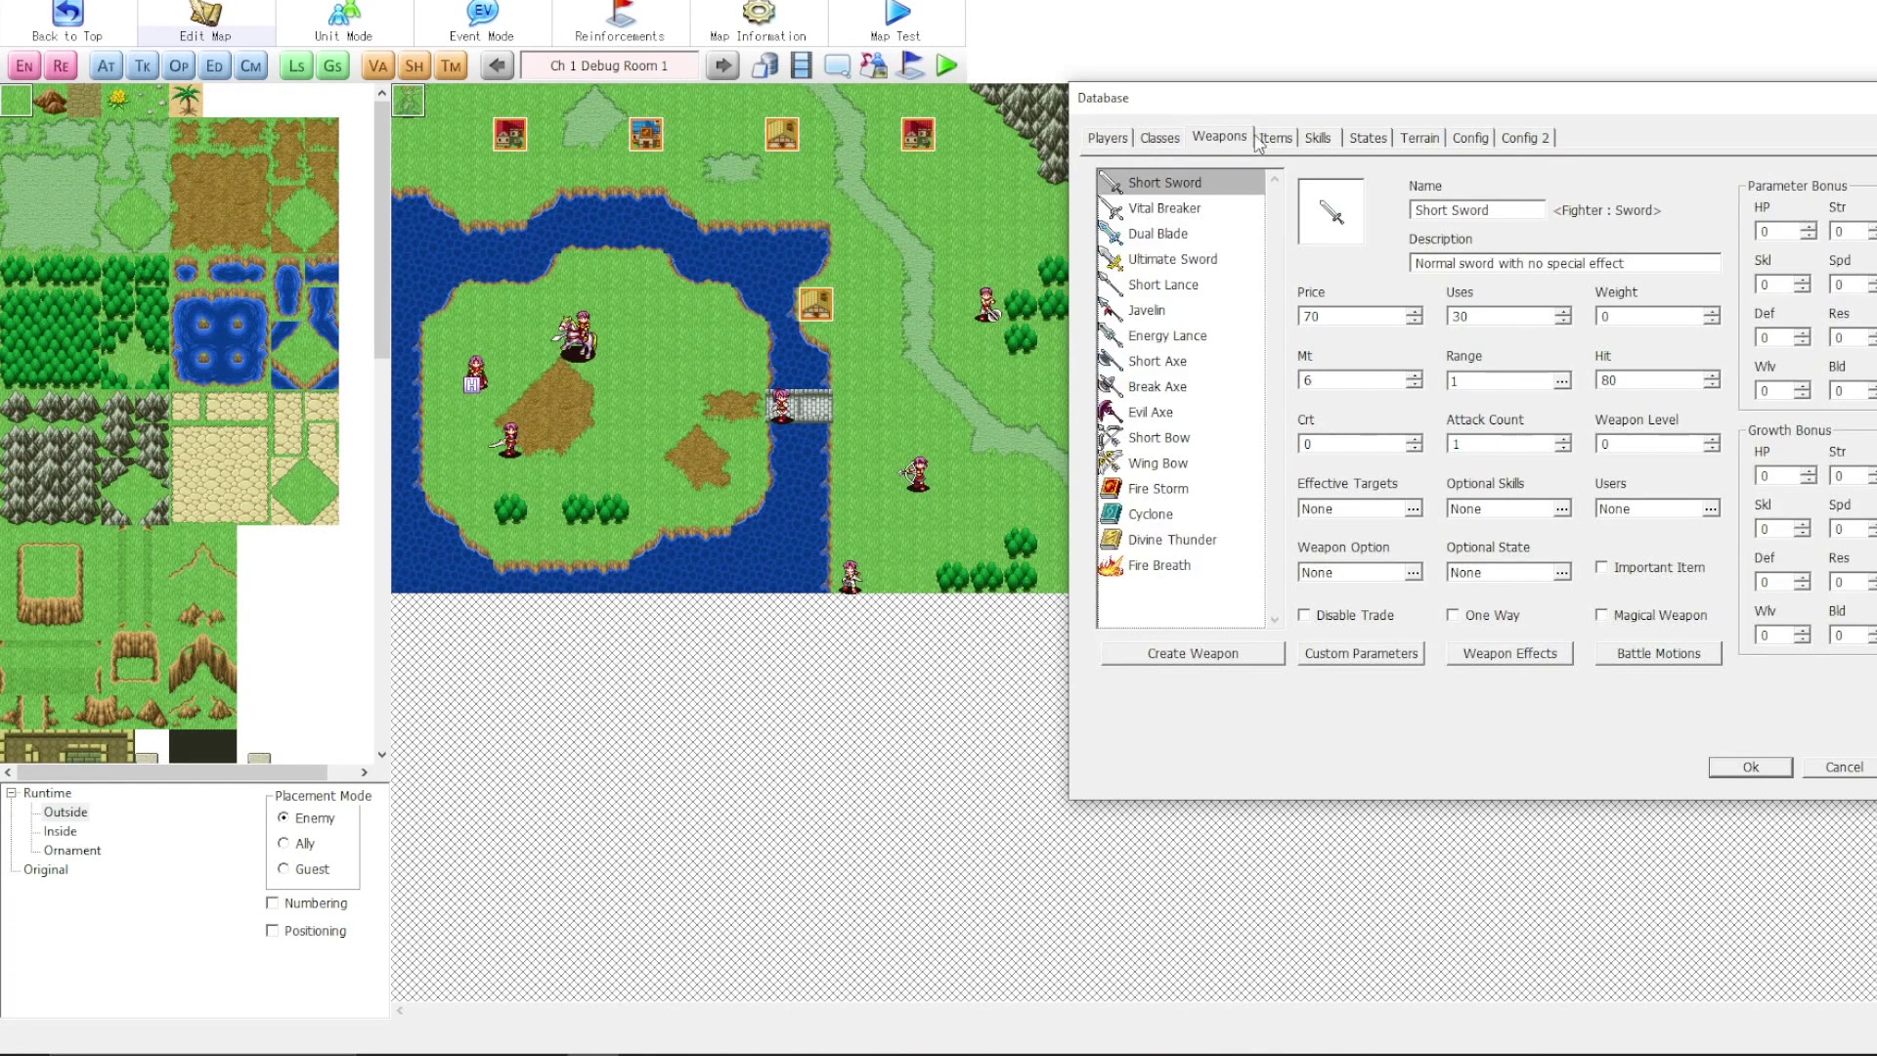
- Review Vital Breaker, Energy Lance, Evil Axe, Wing Bow, Cyclone and Fire Storm, then return to Players
click(1170, 217)
click(1171, 337)
click(1173, 412)
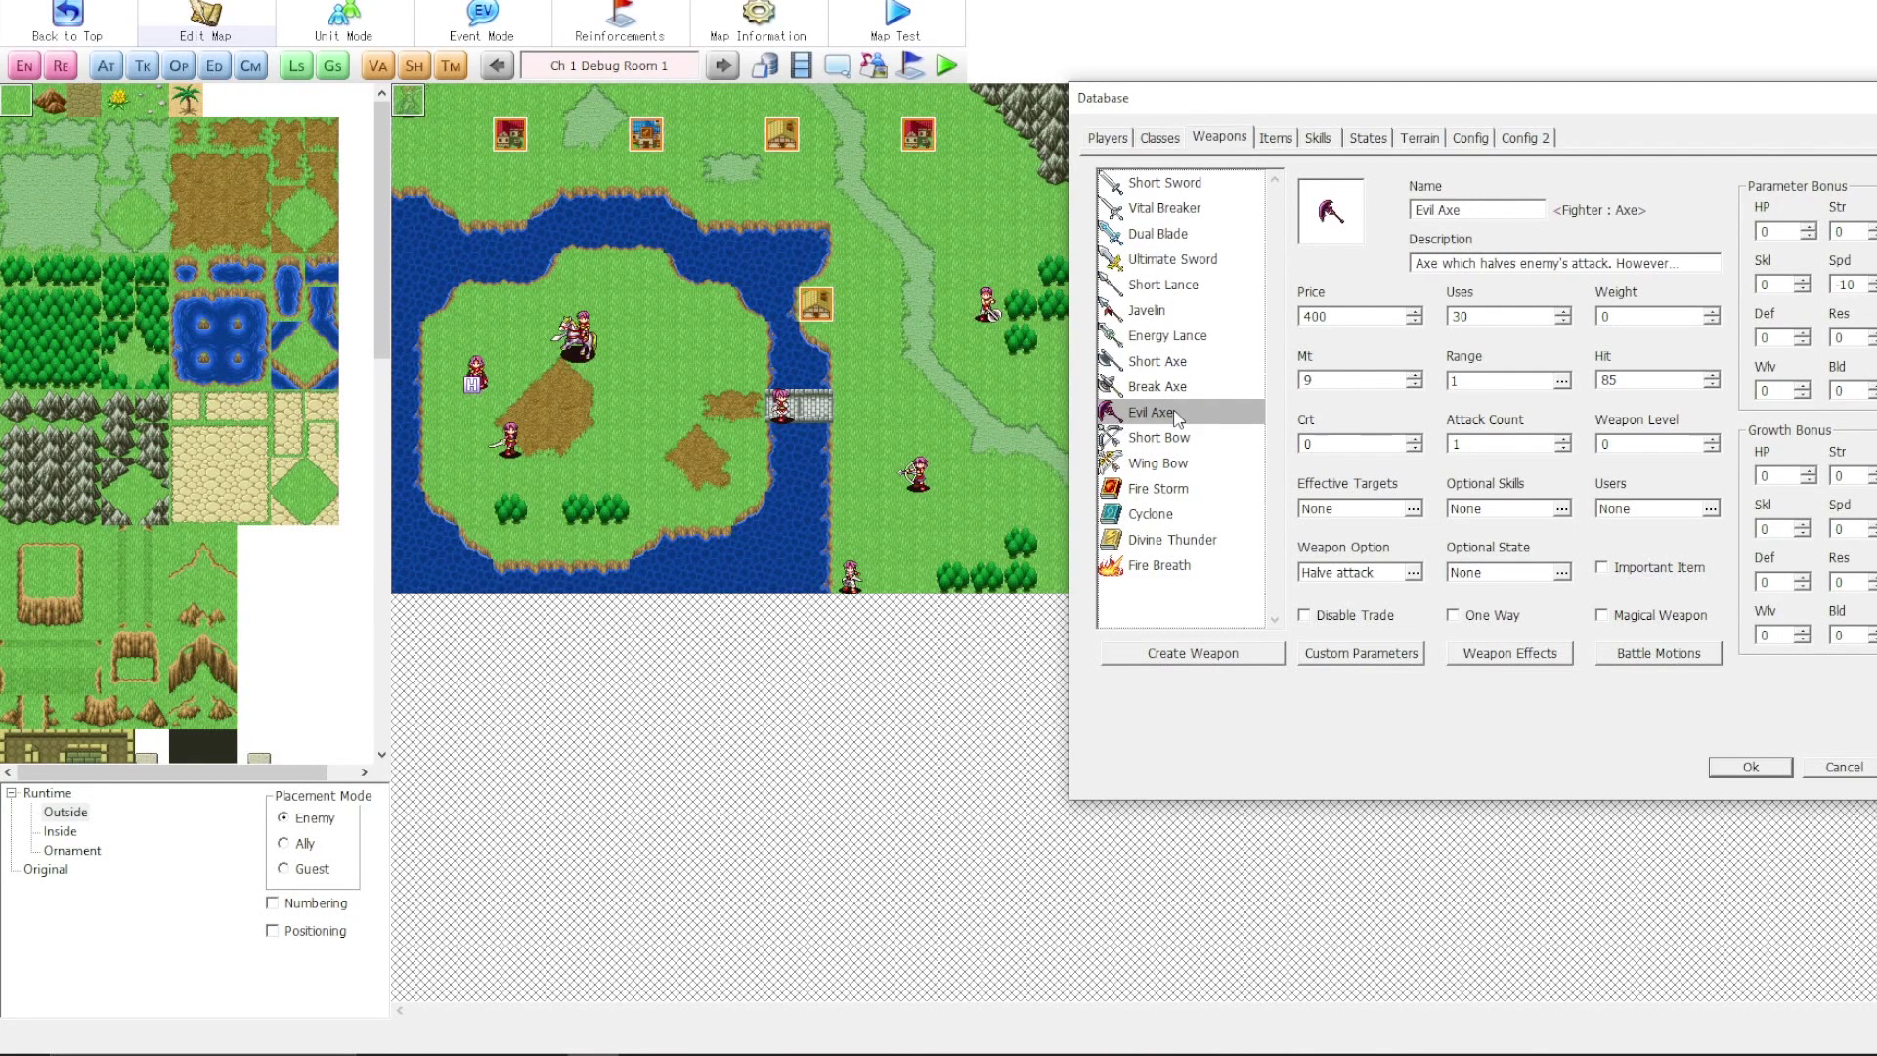
click(1158, 462)
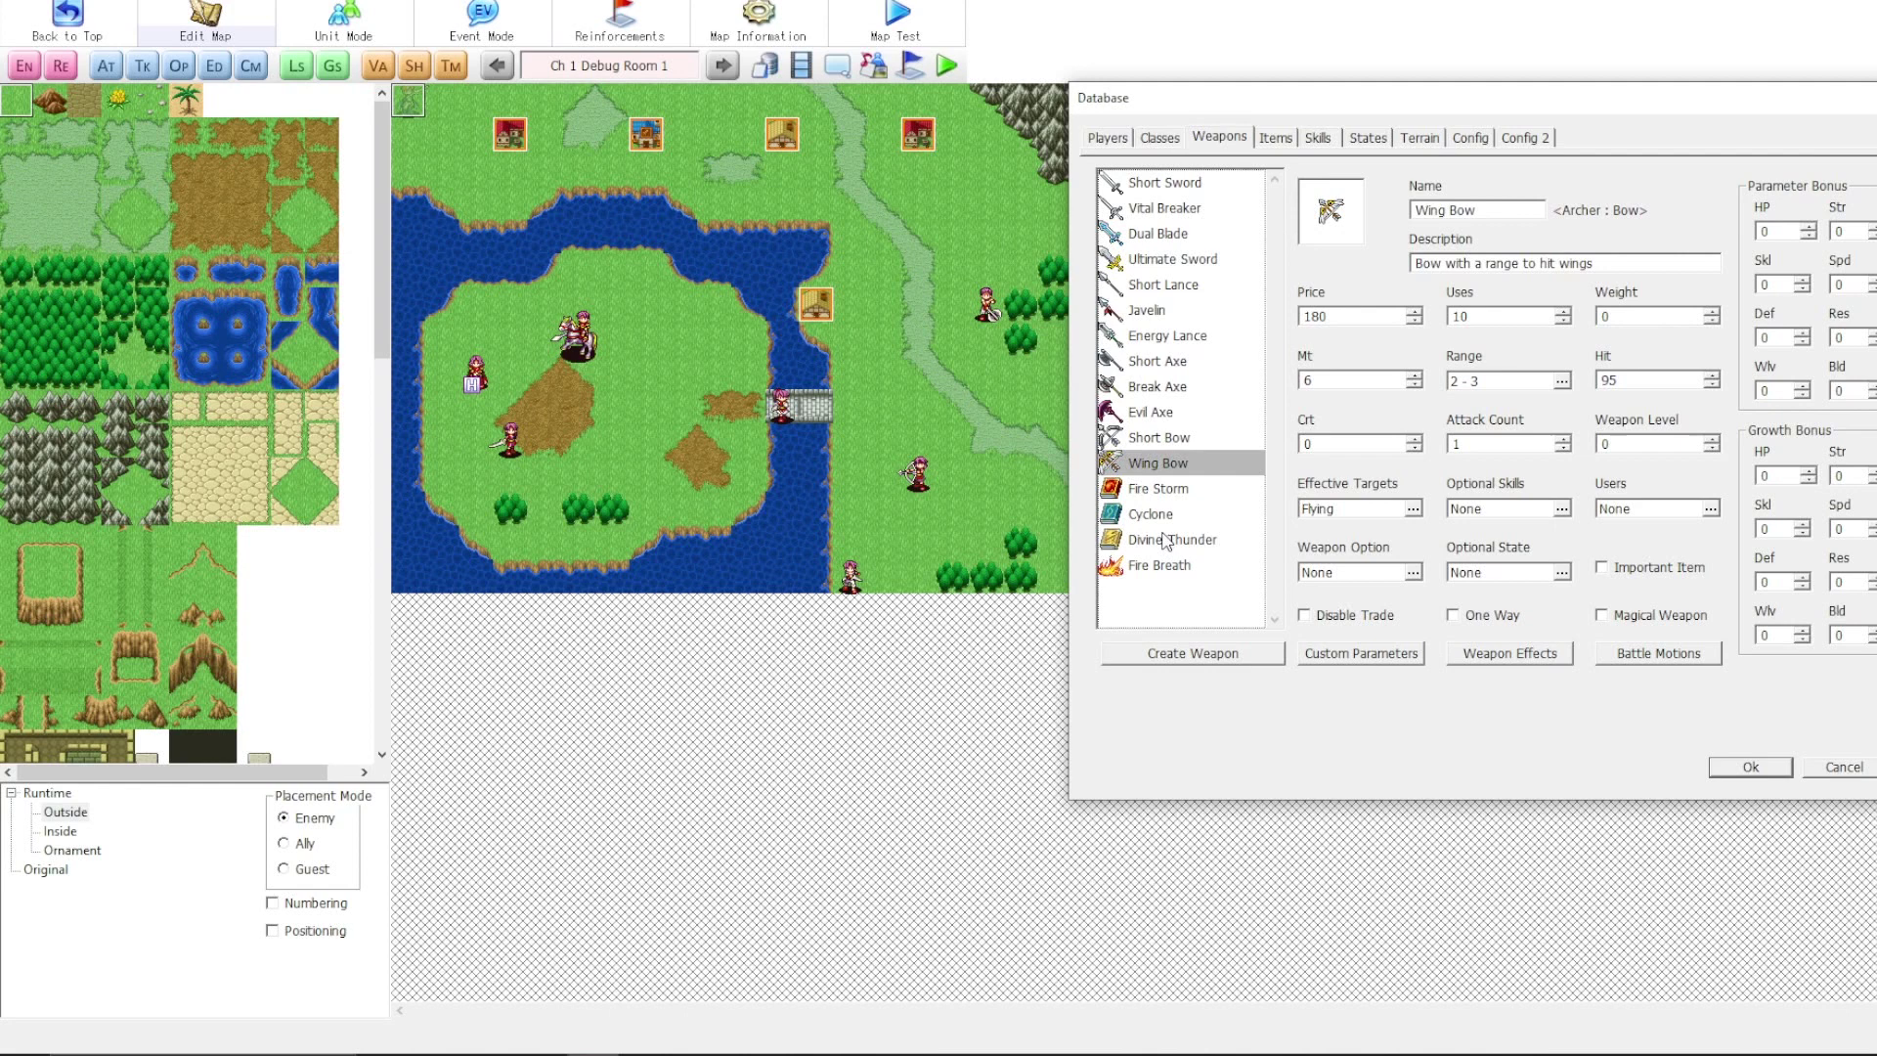
click(1172, 518)
click(1151, 487)
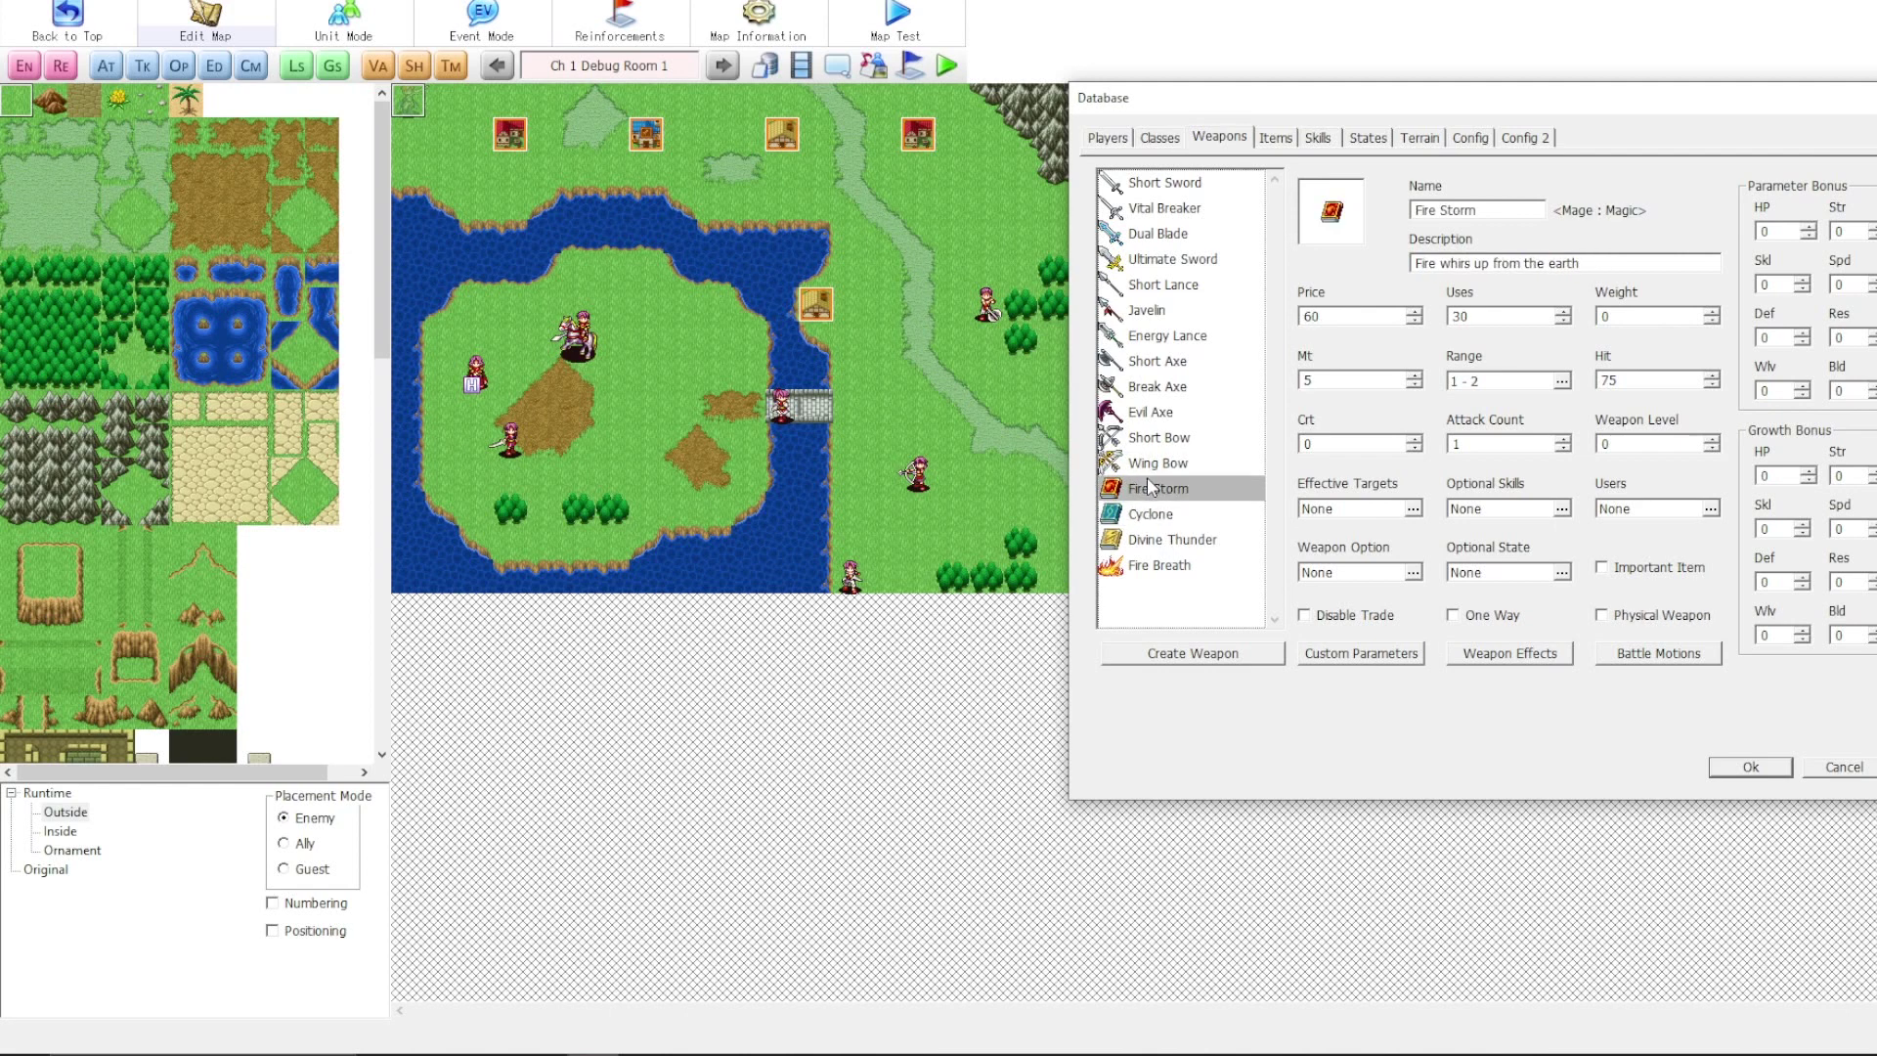
click(1122, 138)
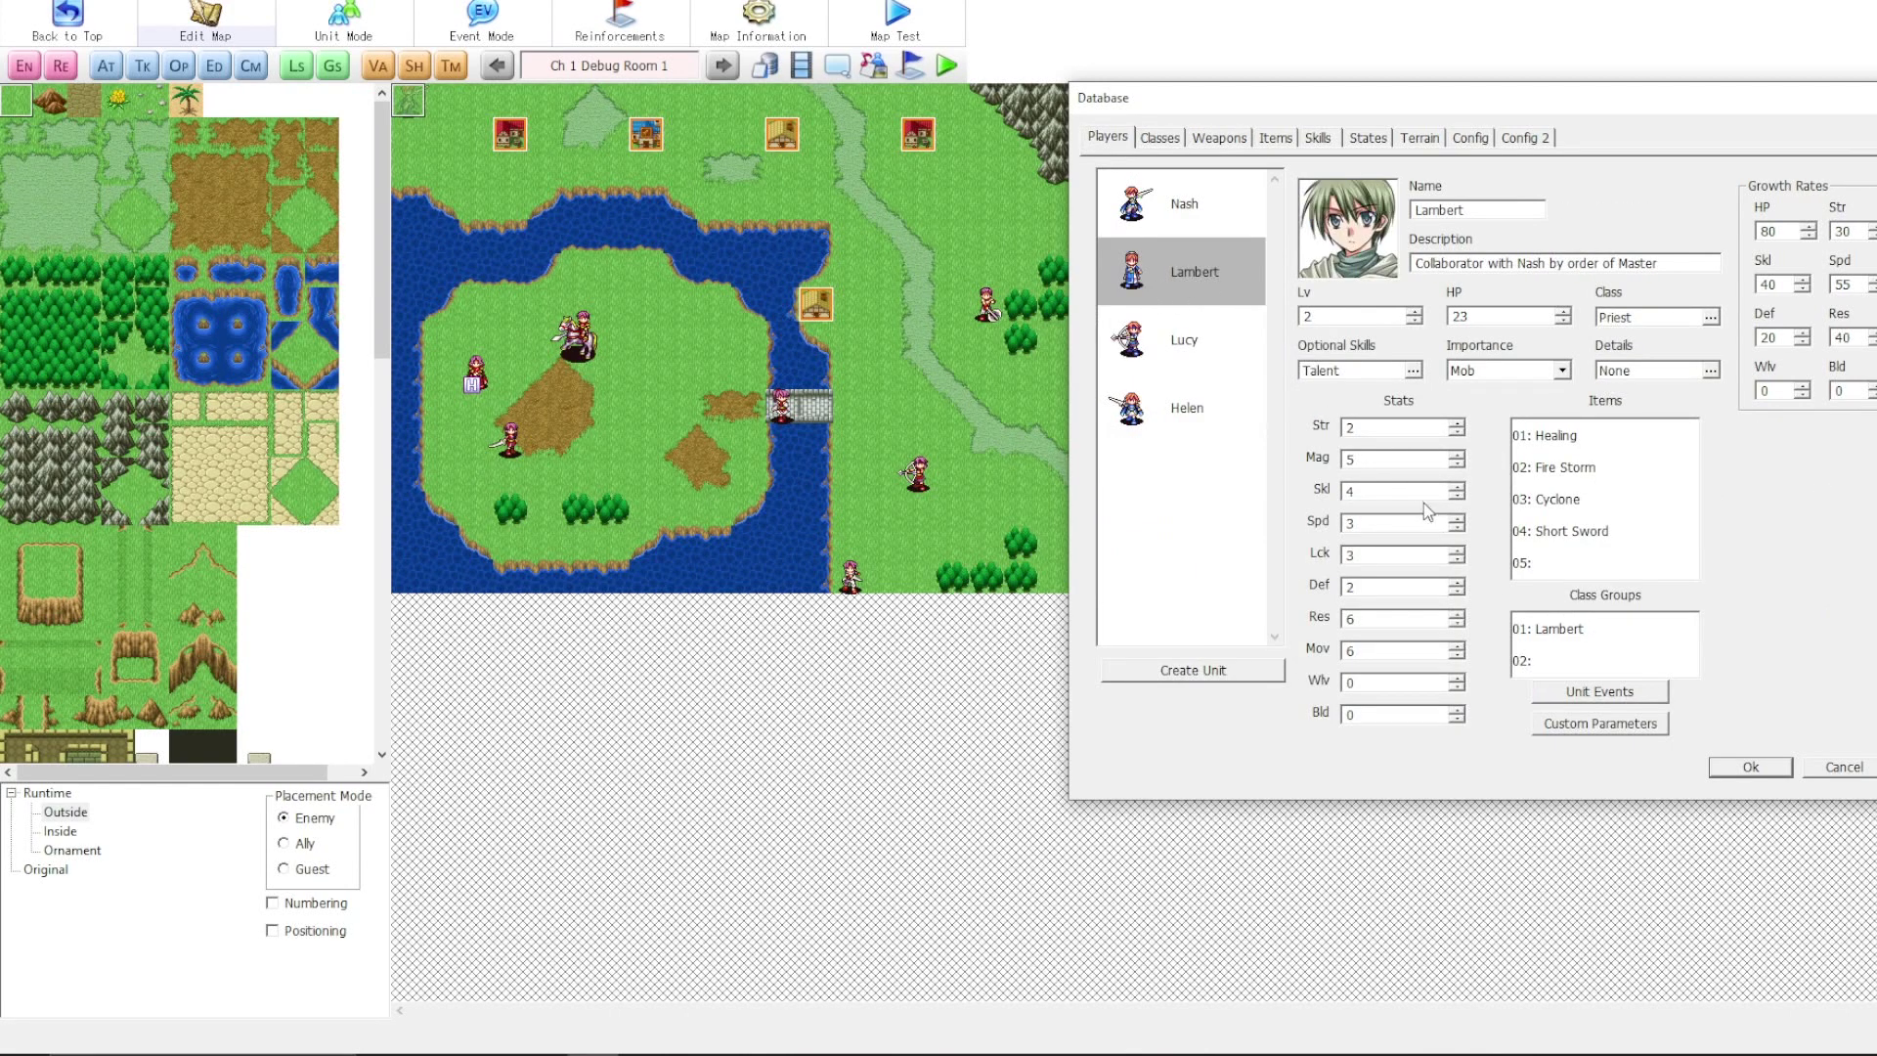
- Browse the class categories and assign Lord as Lambert's class
click(1709, 316)
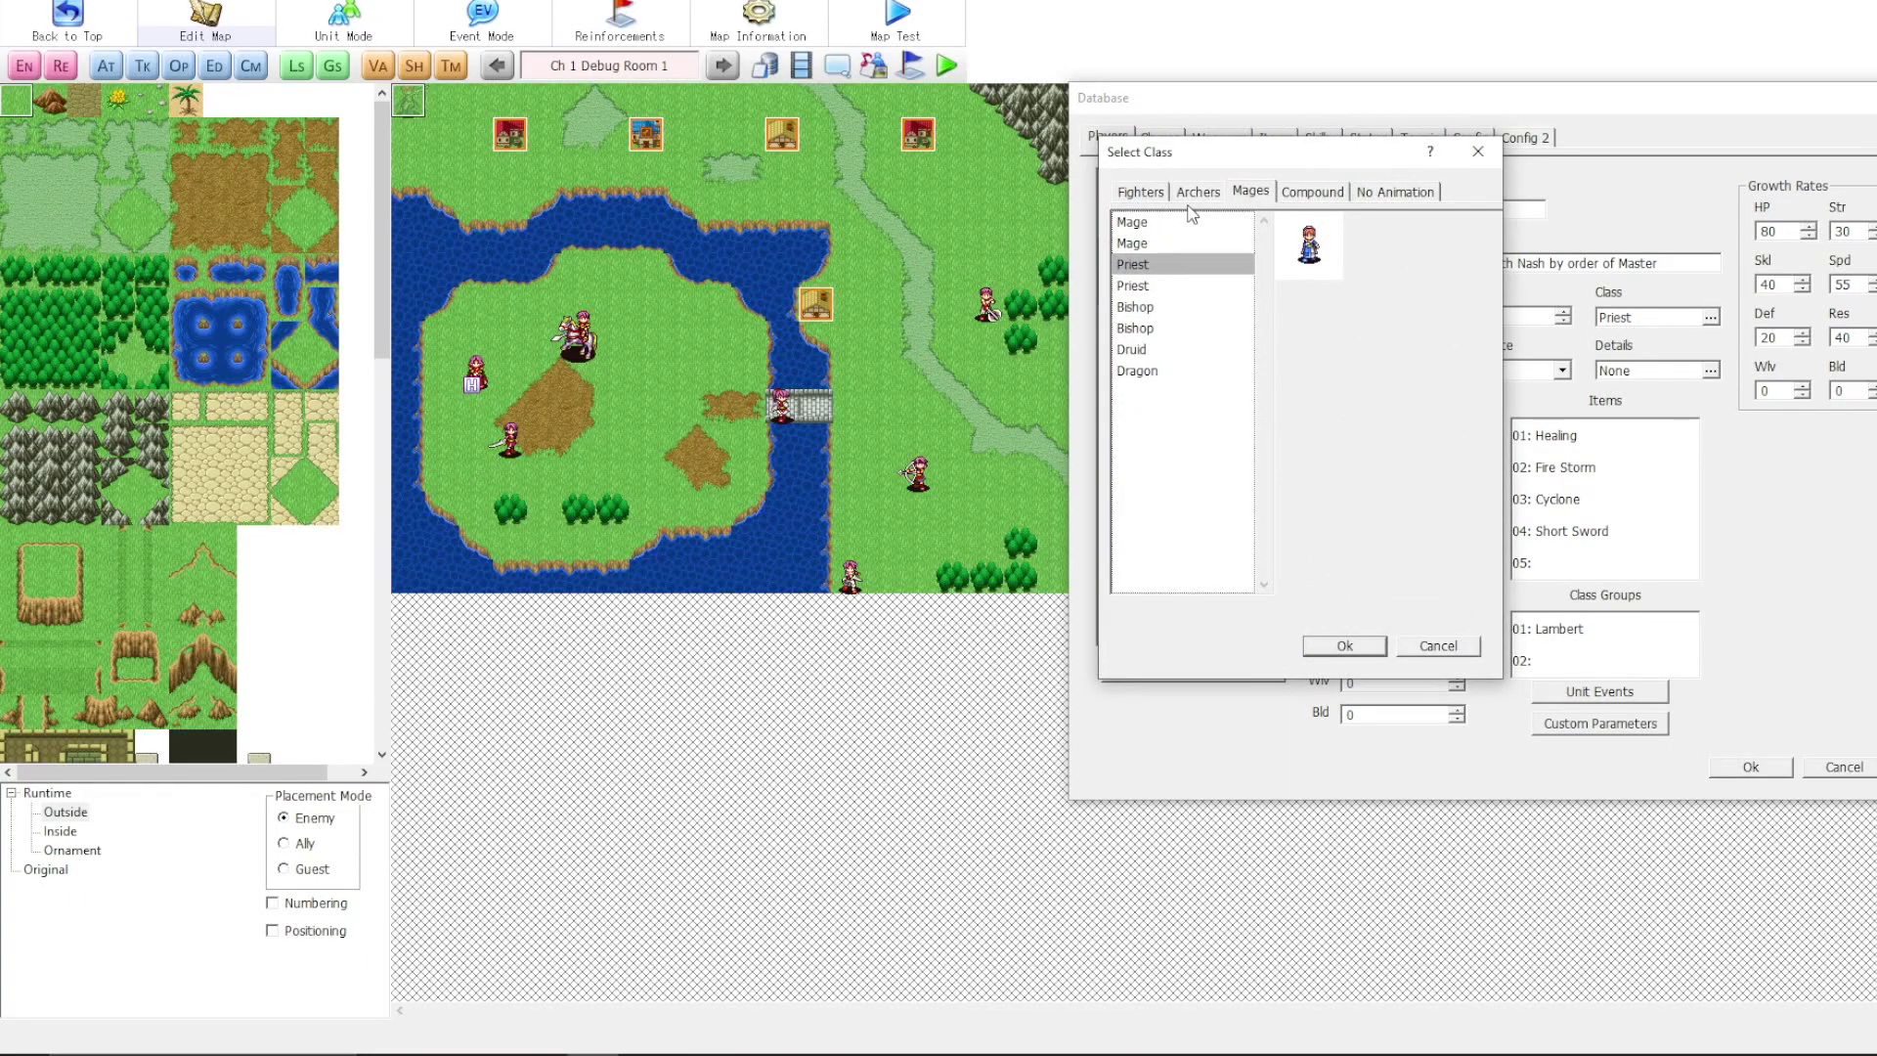
click(1145, 193)
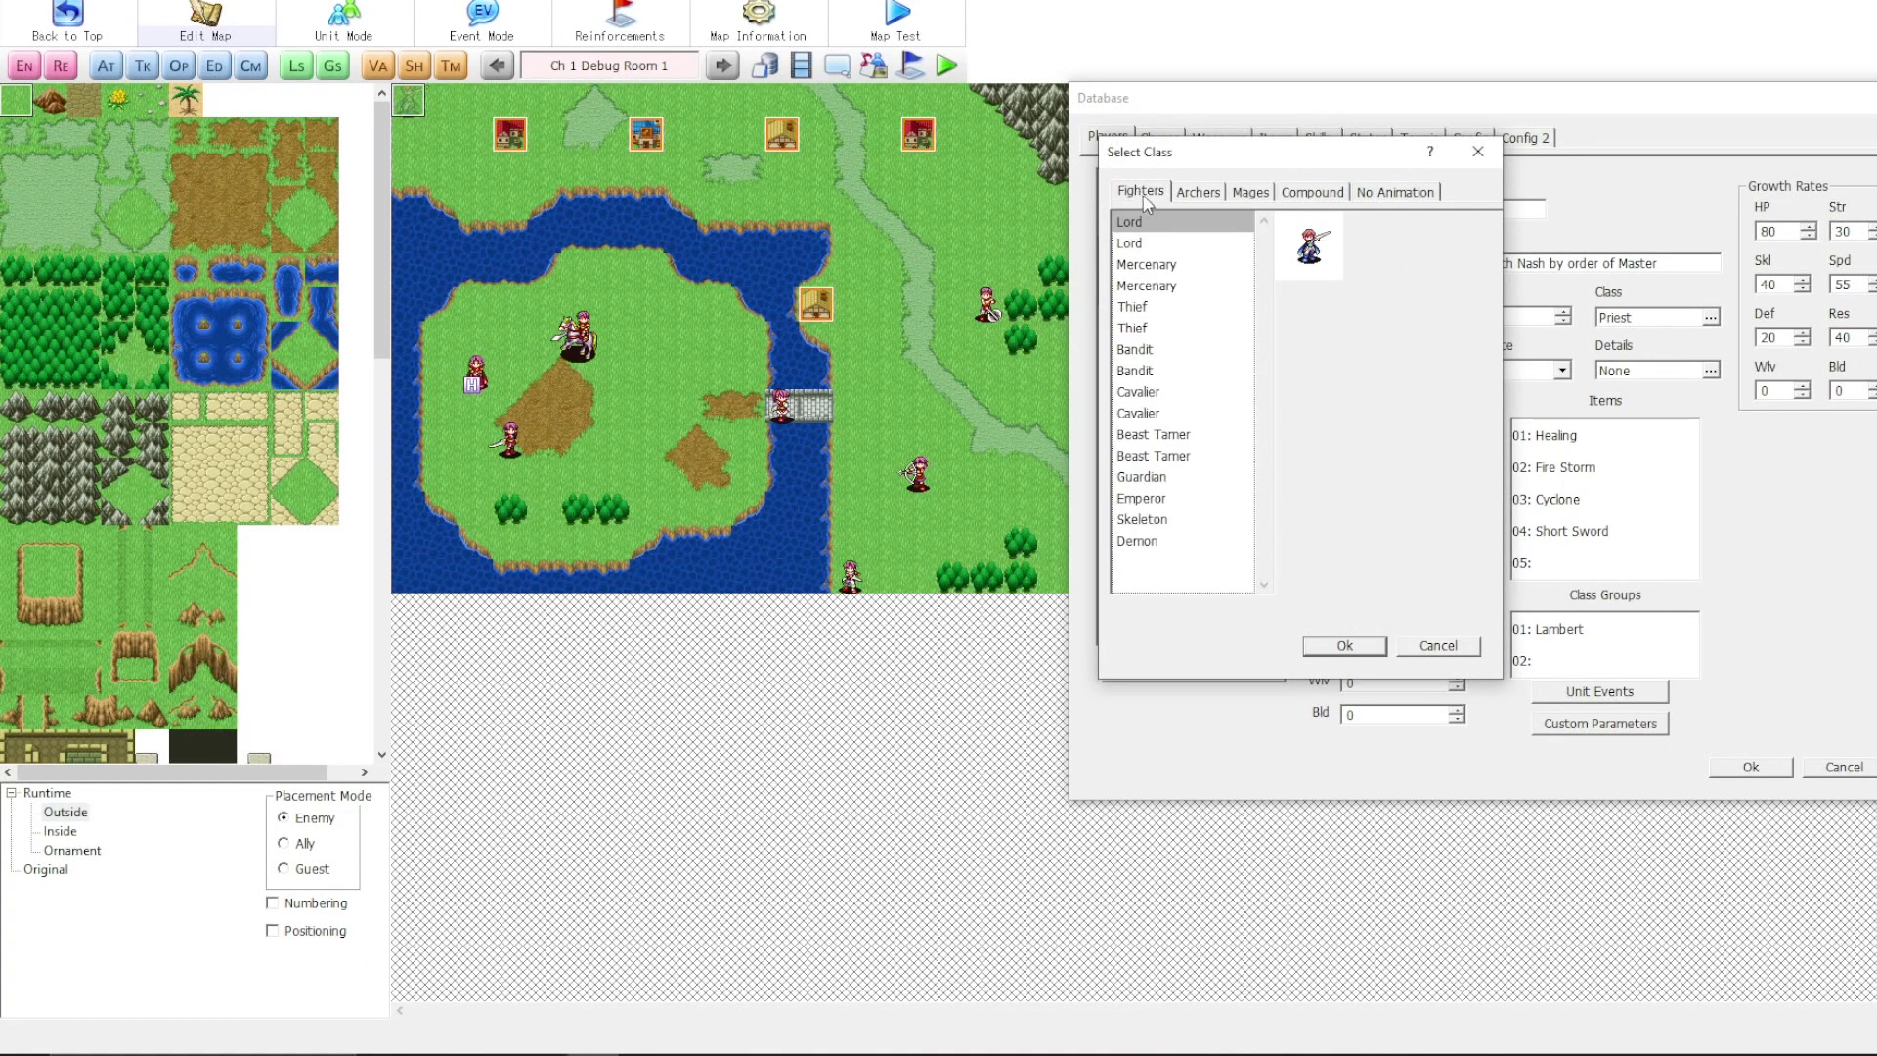
key(Right)
key(Right)
key(Right)
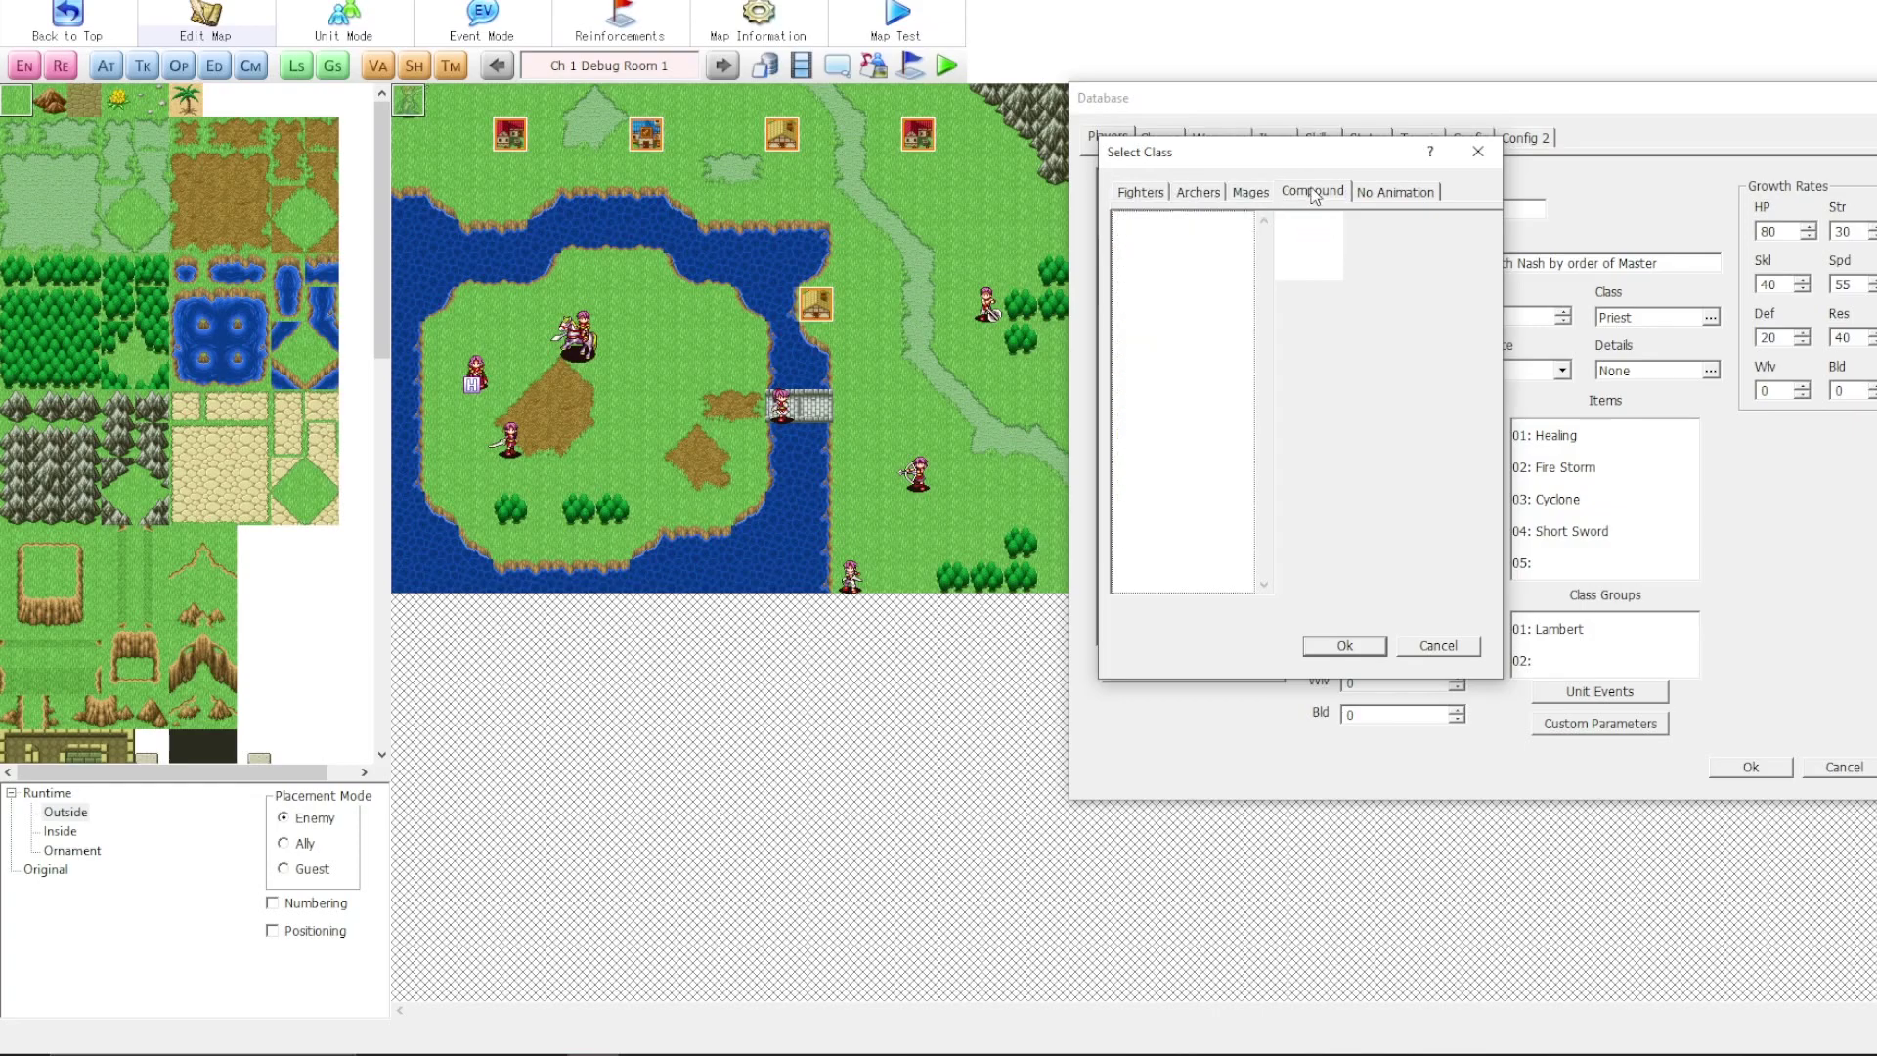
click(1360, 190)
click(1300, 200)
click(1263, 191)
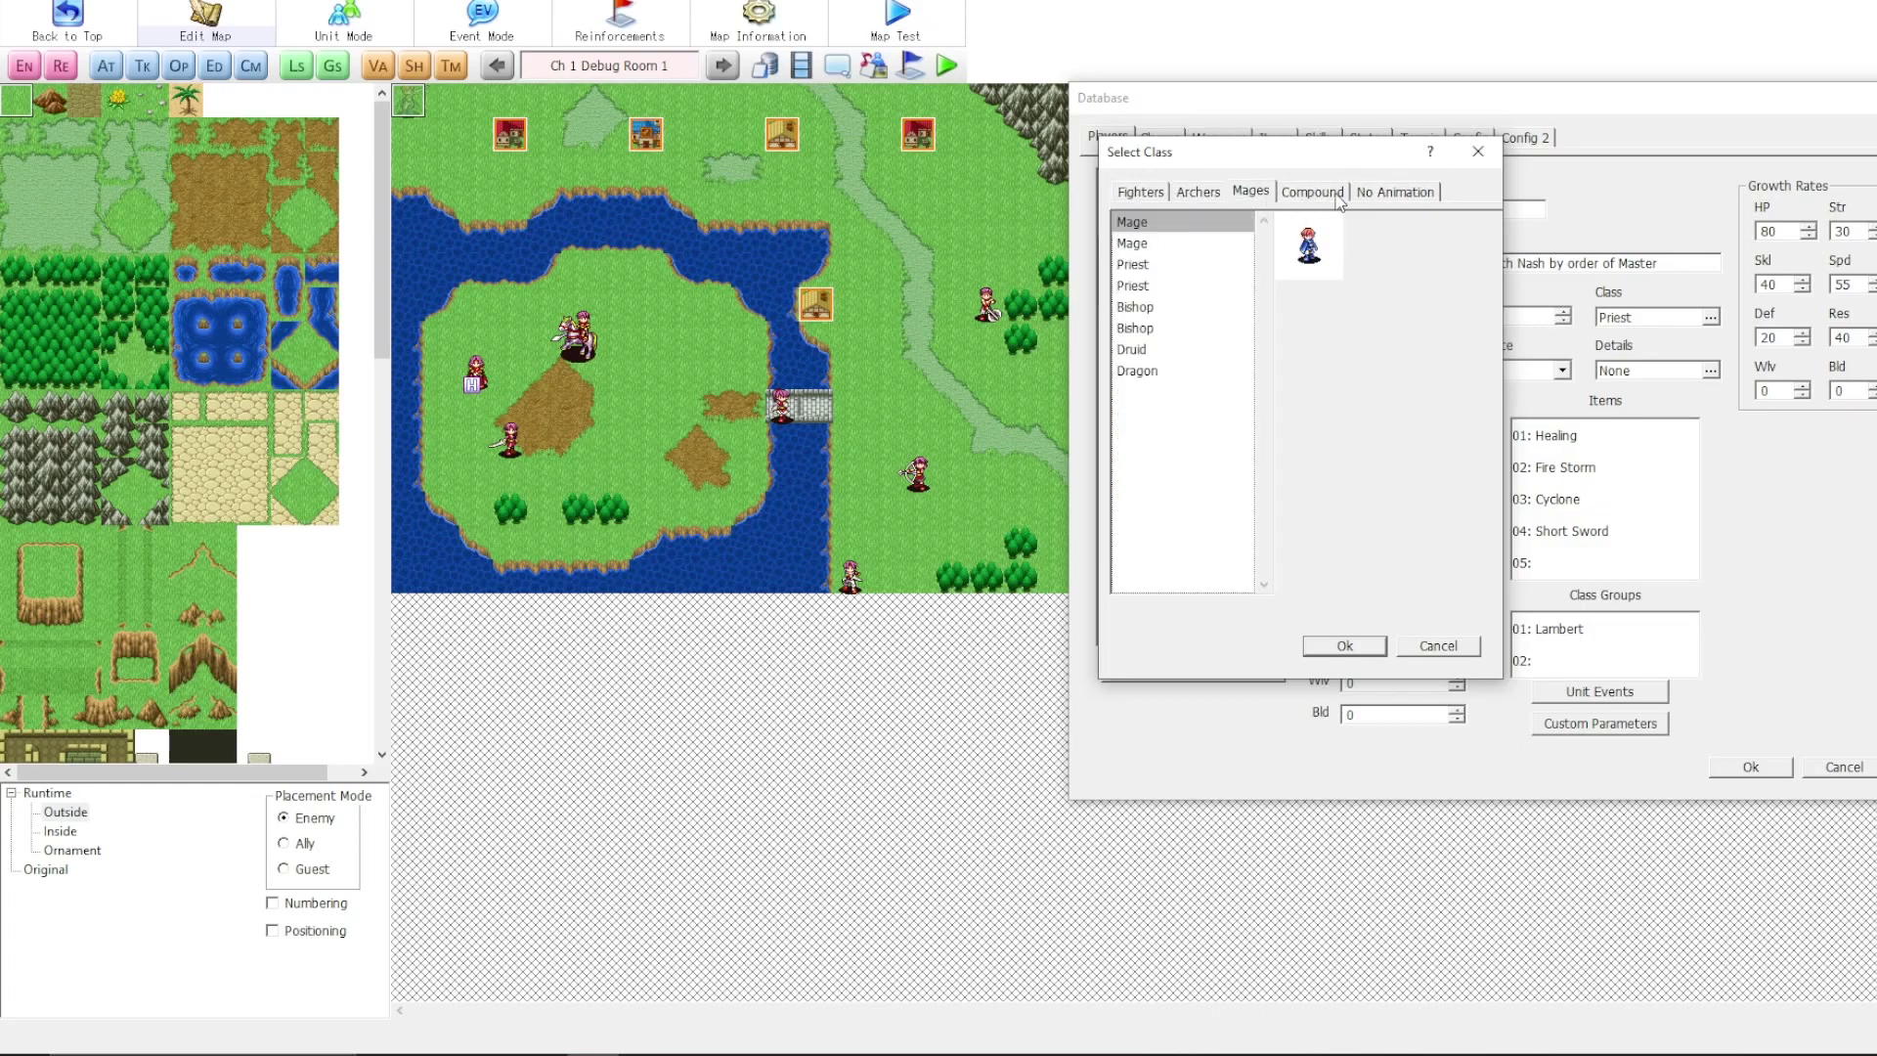
click(1337, 195)
key(Return)
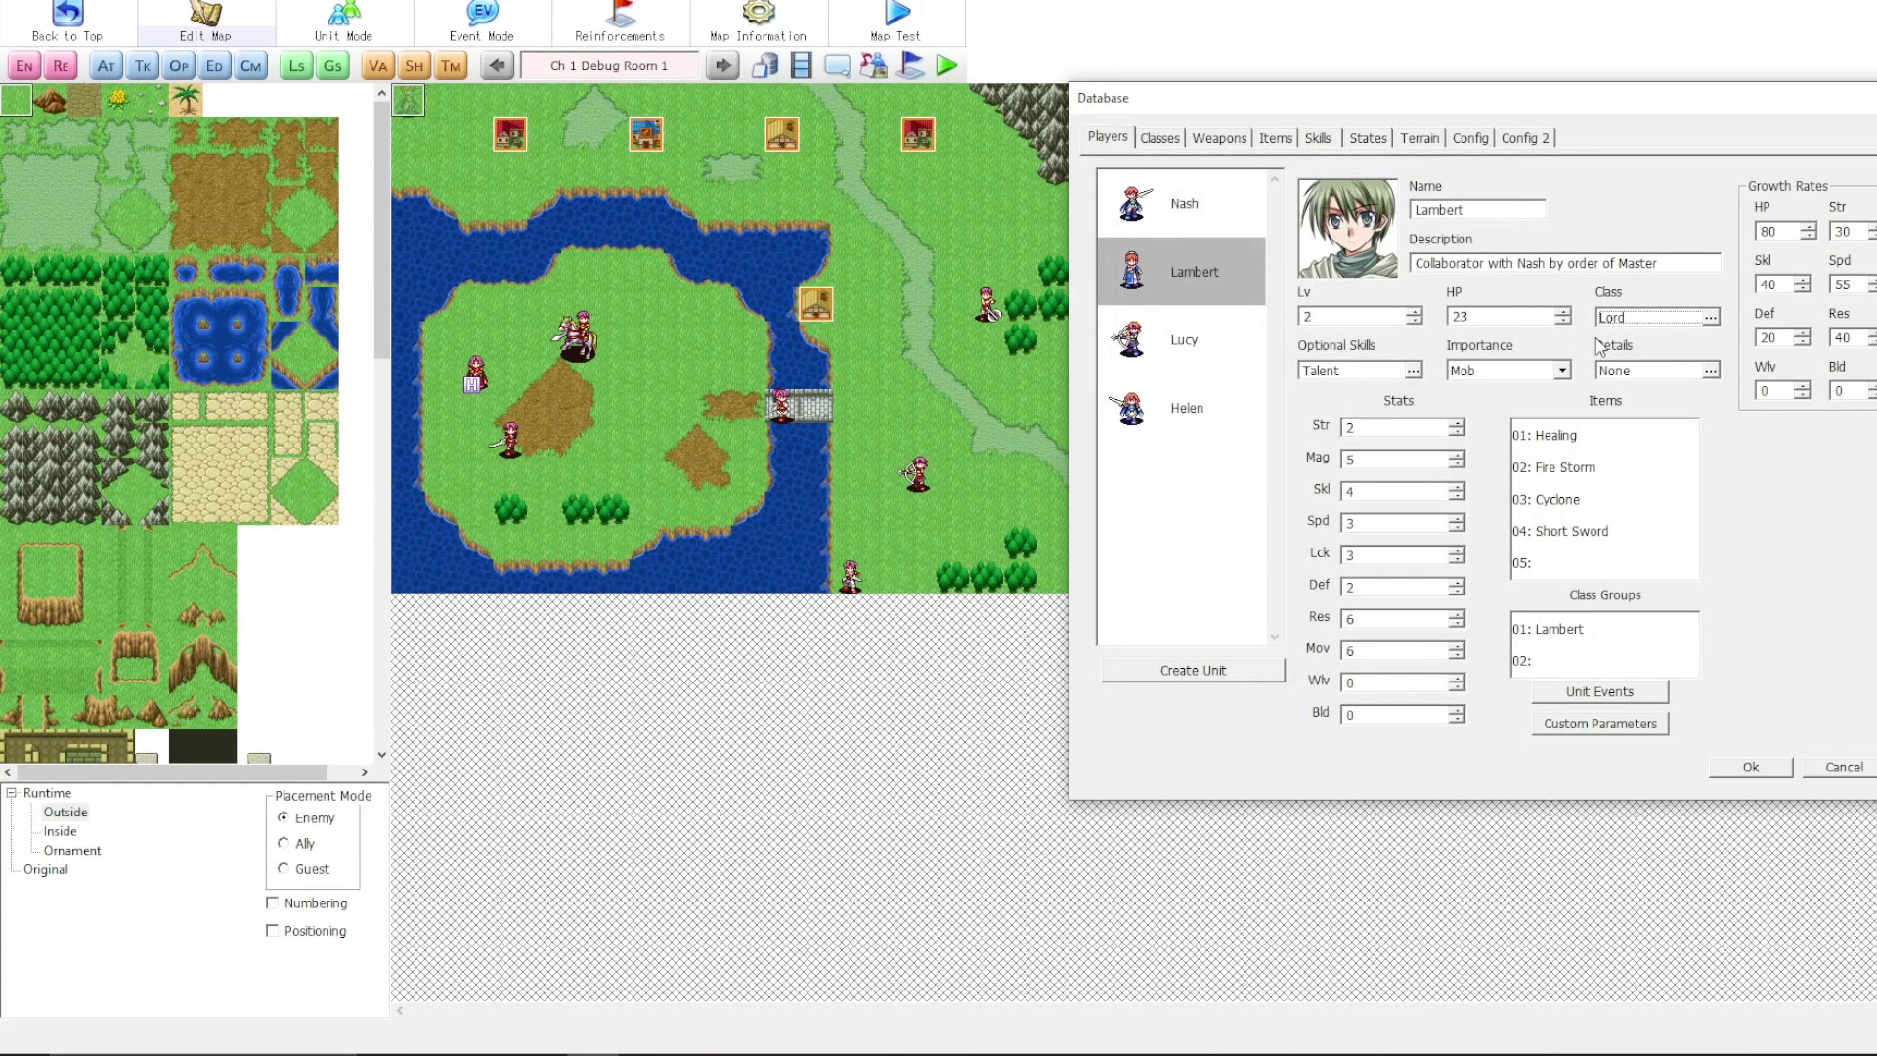
- Set Lambert's class back to Priest, picking the second Priest entry under Mages
click(1713, 319)
click(1315, 191)
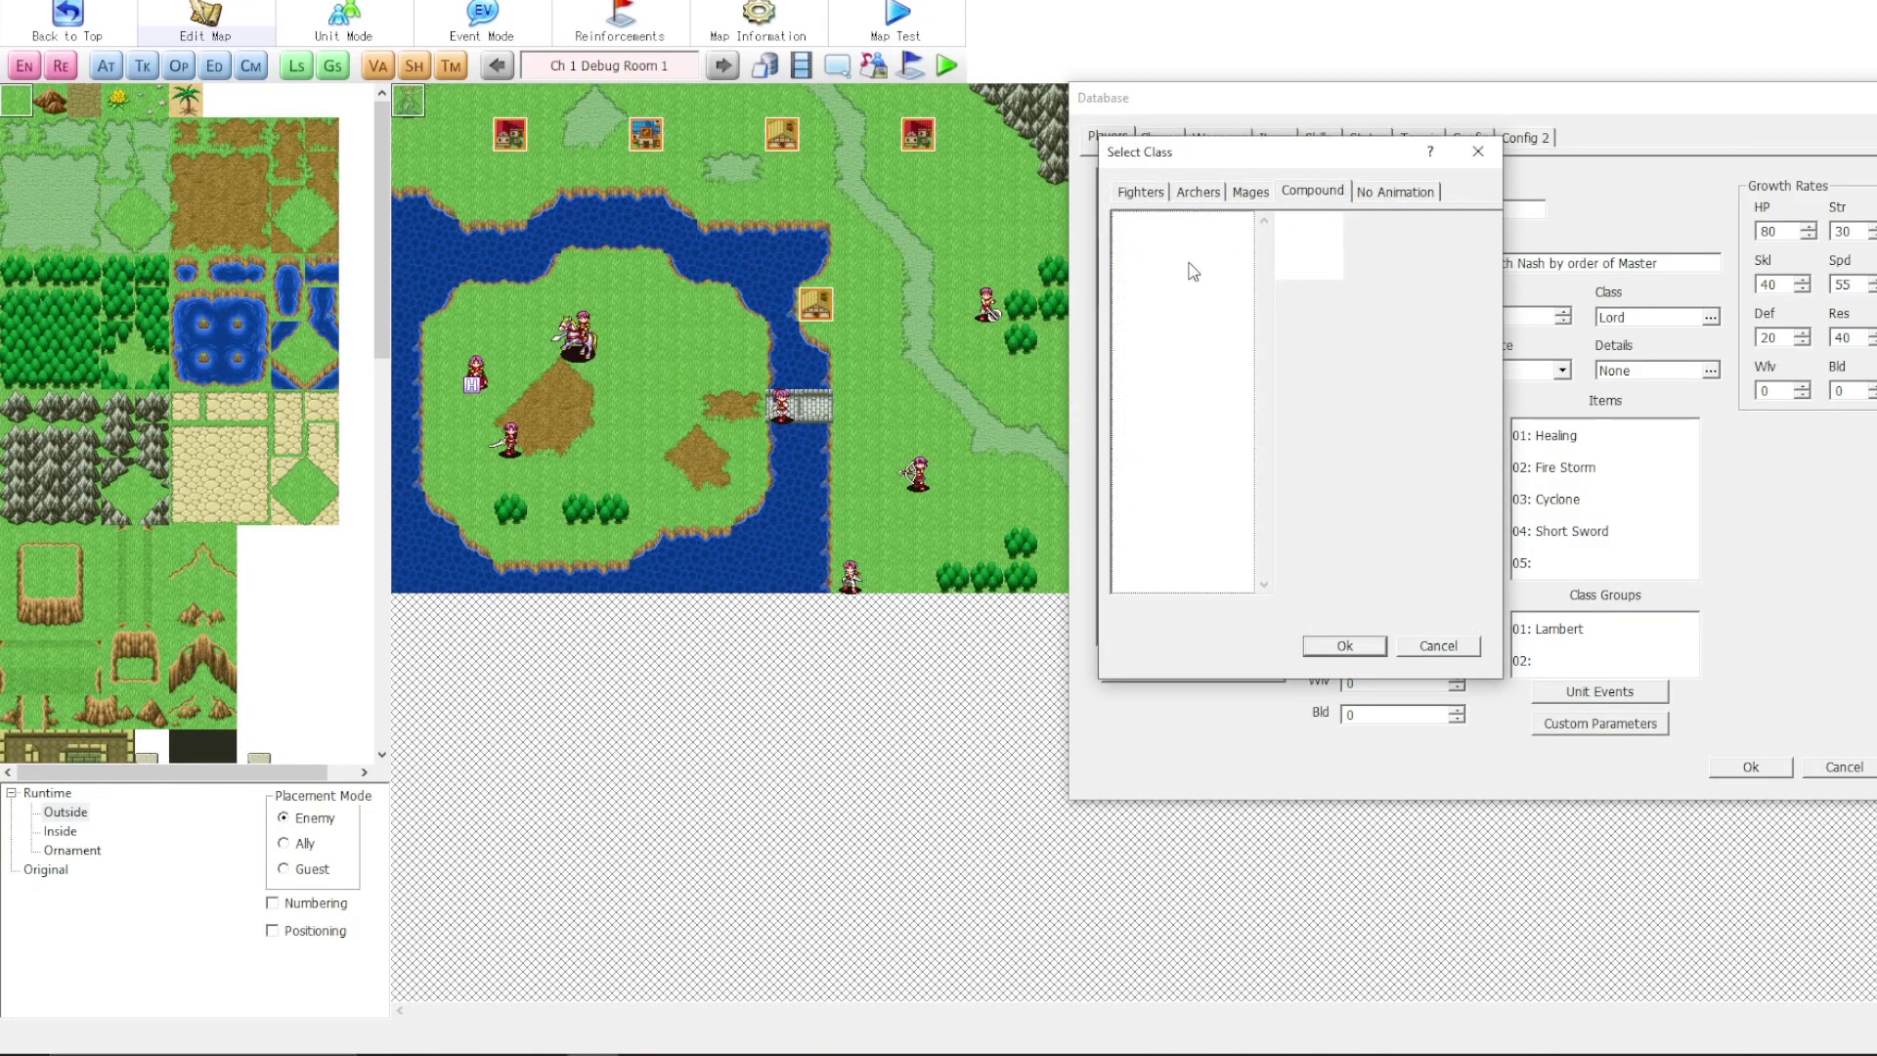
click(1251, 193)
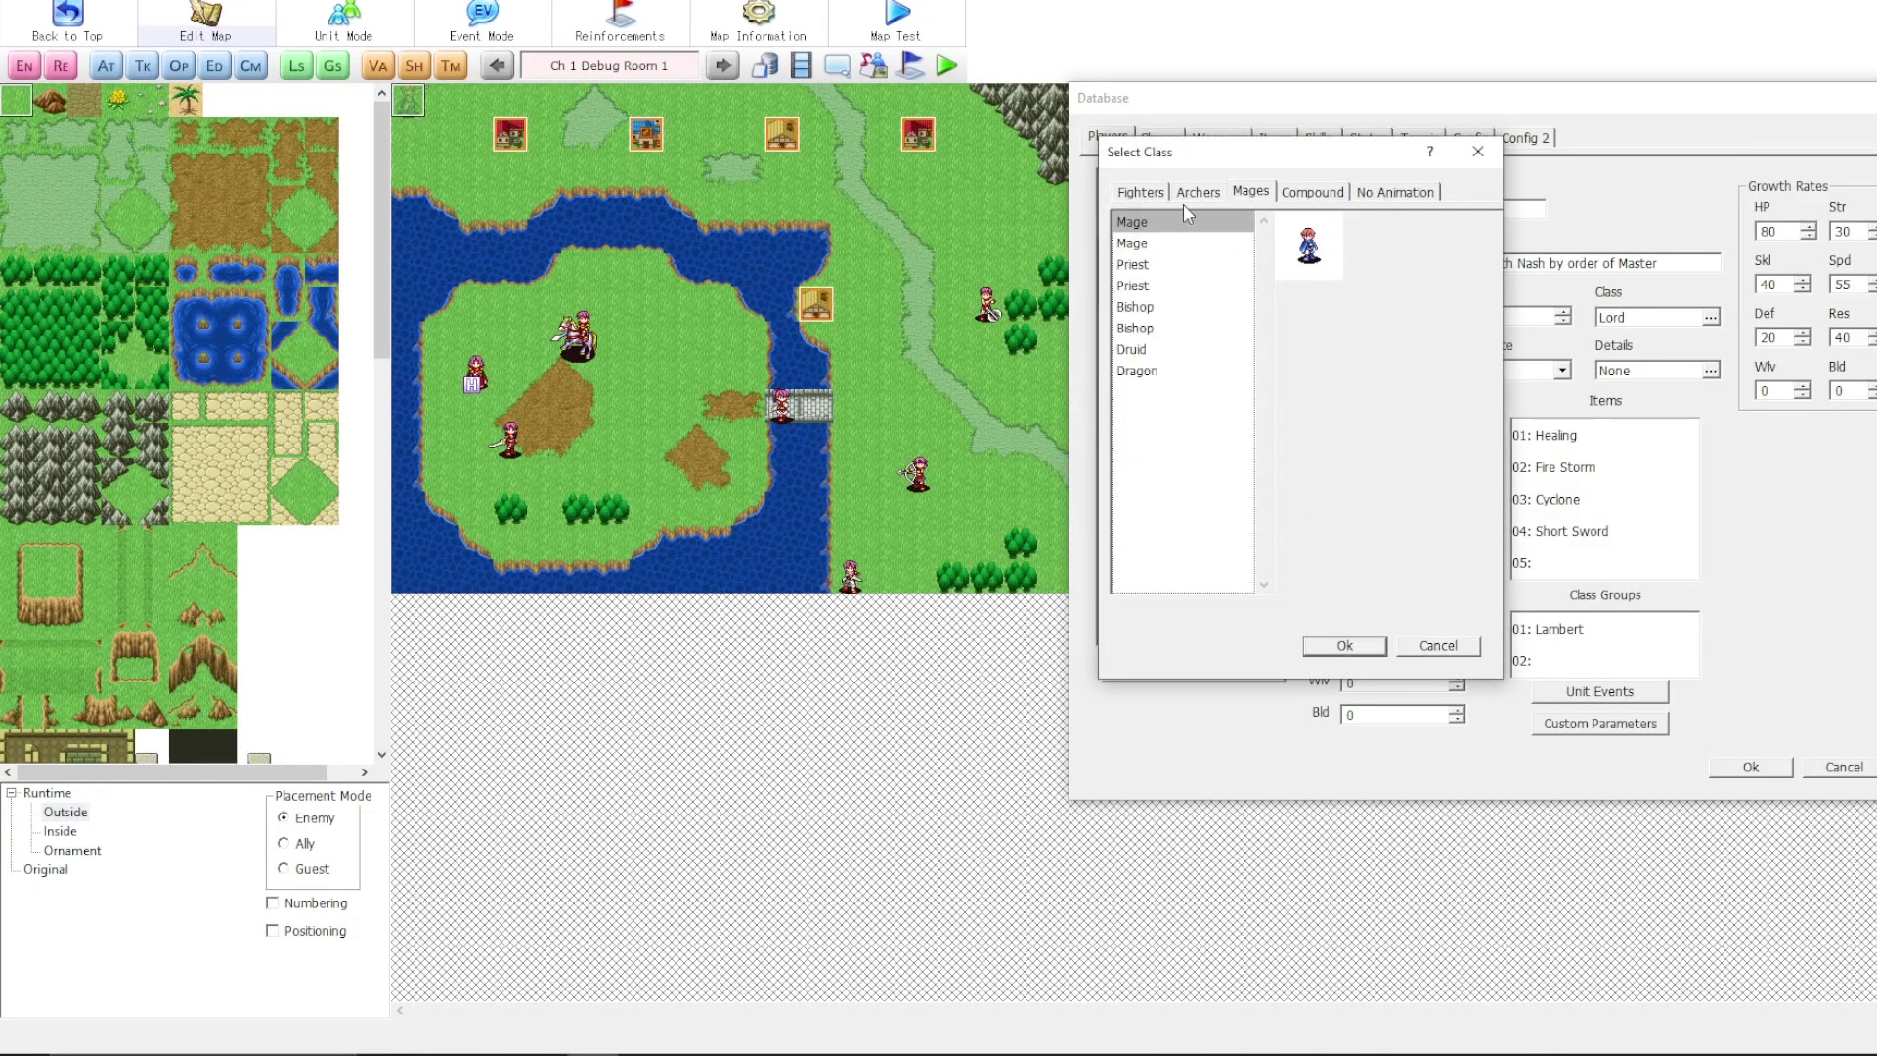
click(1148, 270)
click(1150, 283)
click(1147, 268)
click(1149, 283)
click(1143, 270)
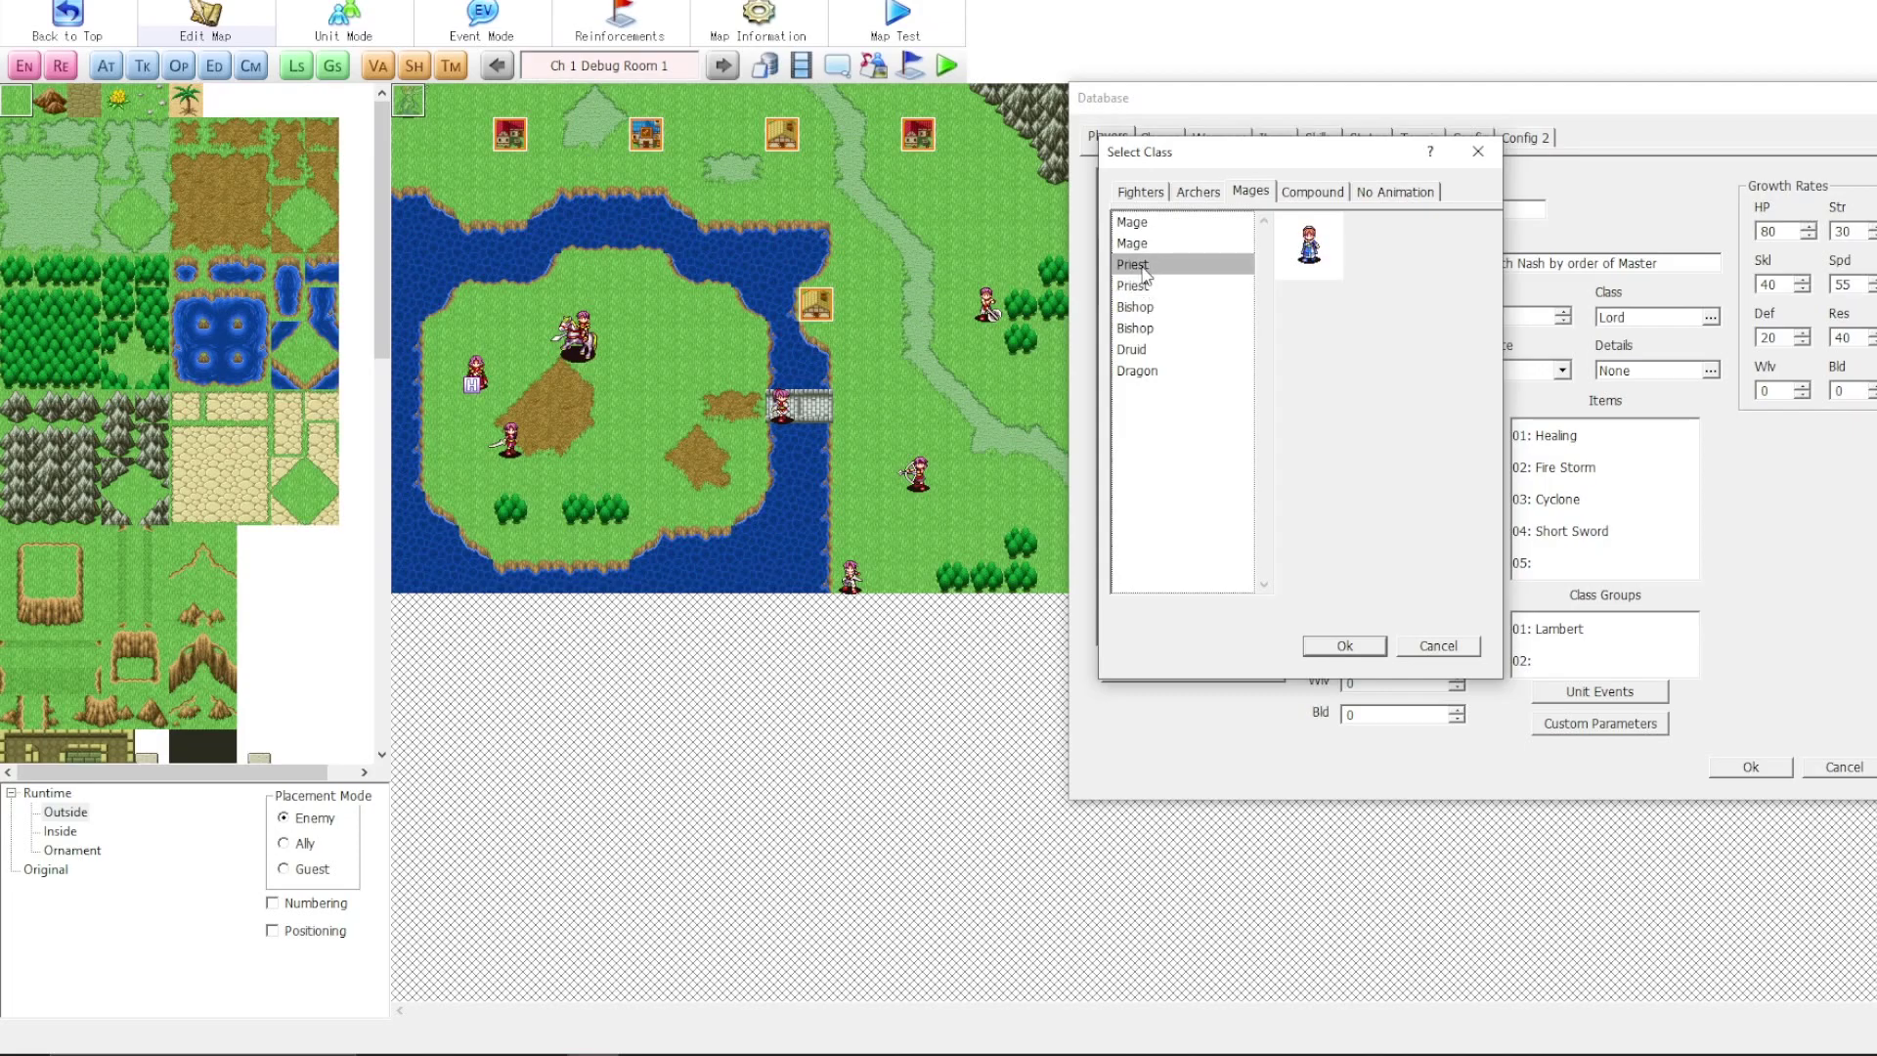
click(1149, 284)
click(1147, 270)
click(1150, 284)
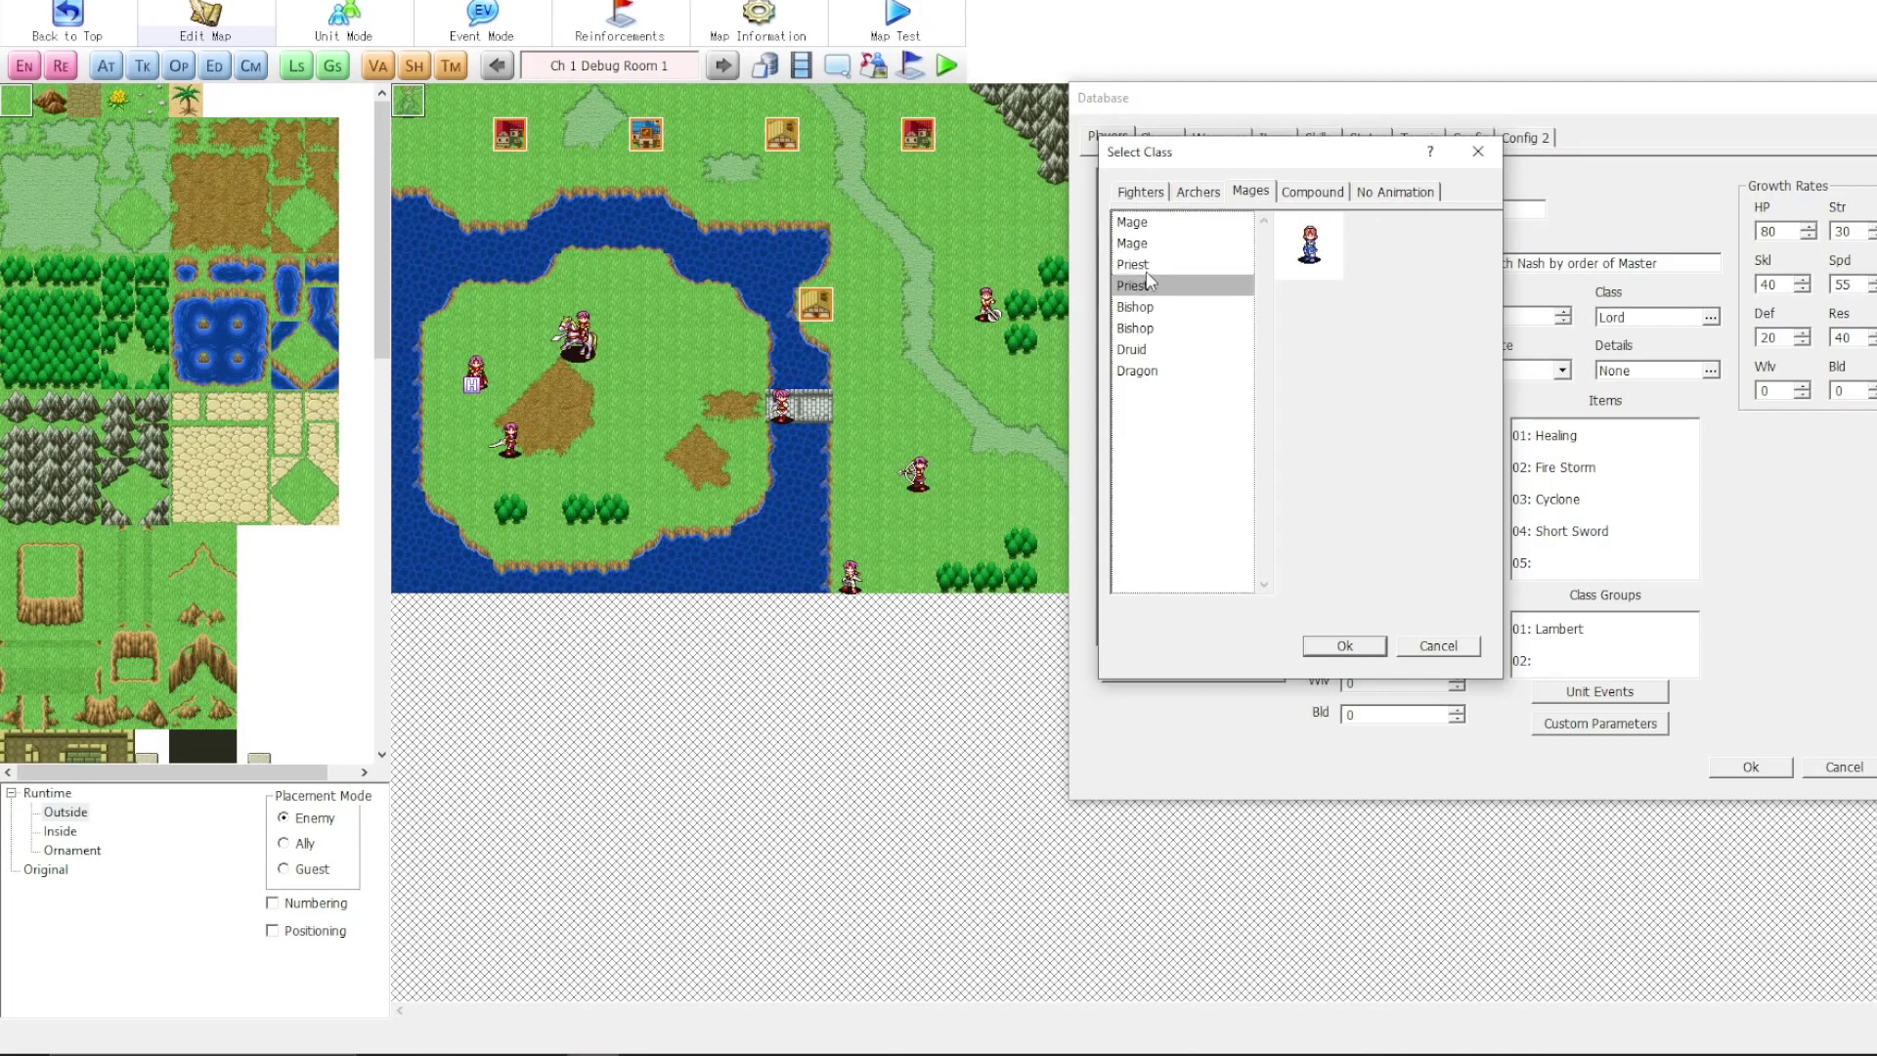
double_click(1140, 264)
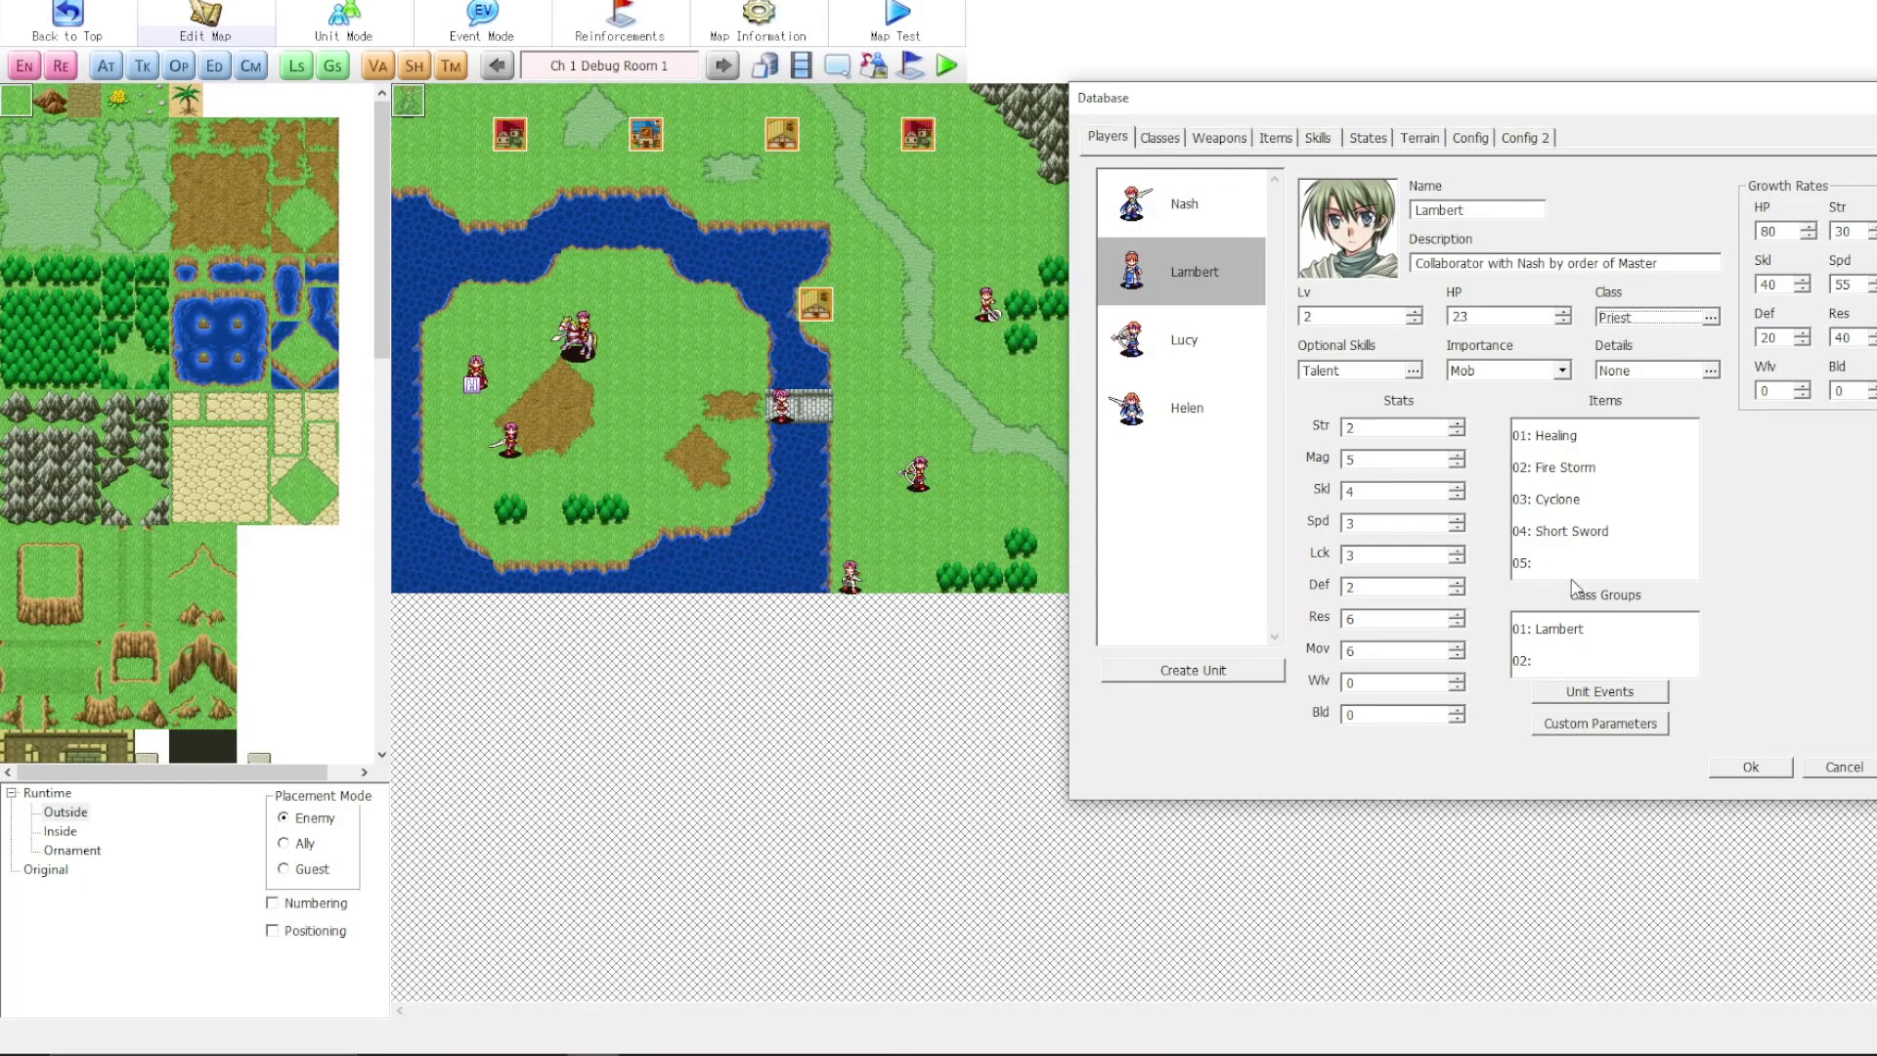
- Browse archer, mage and fighter classes, cancel without changes, and show the weapon entries
click(1710, 317)
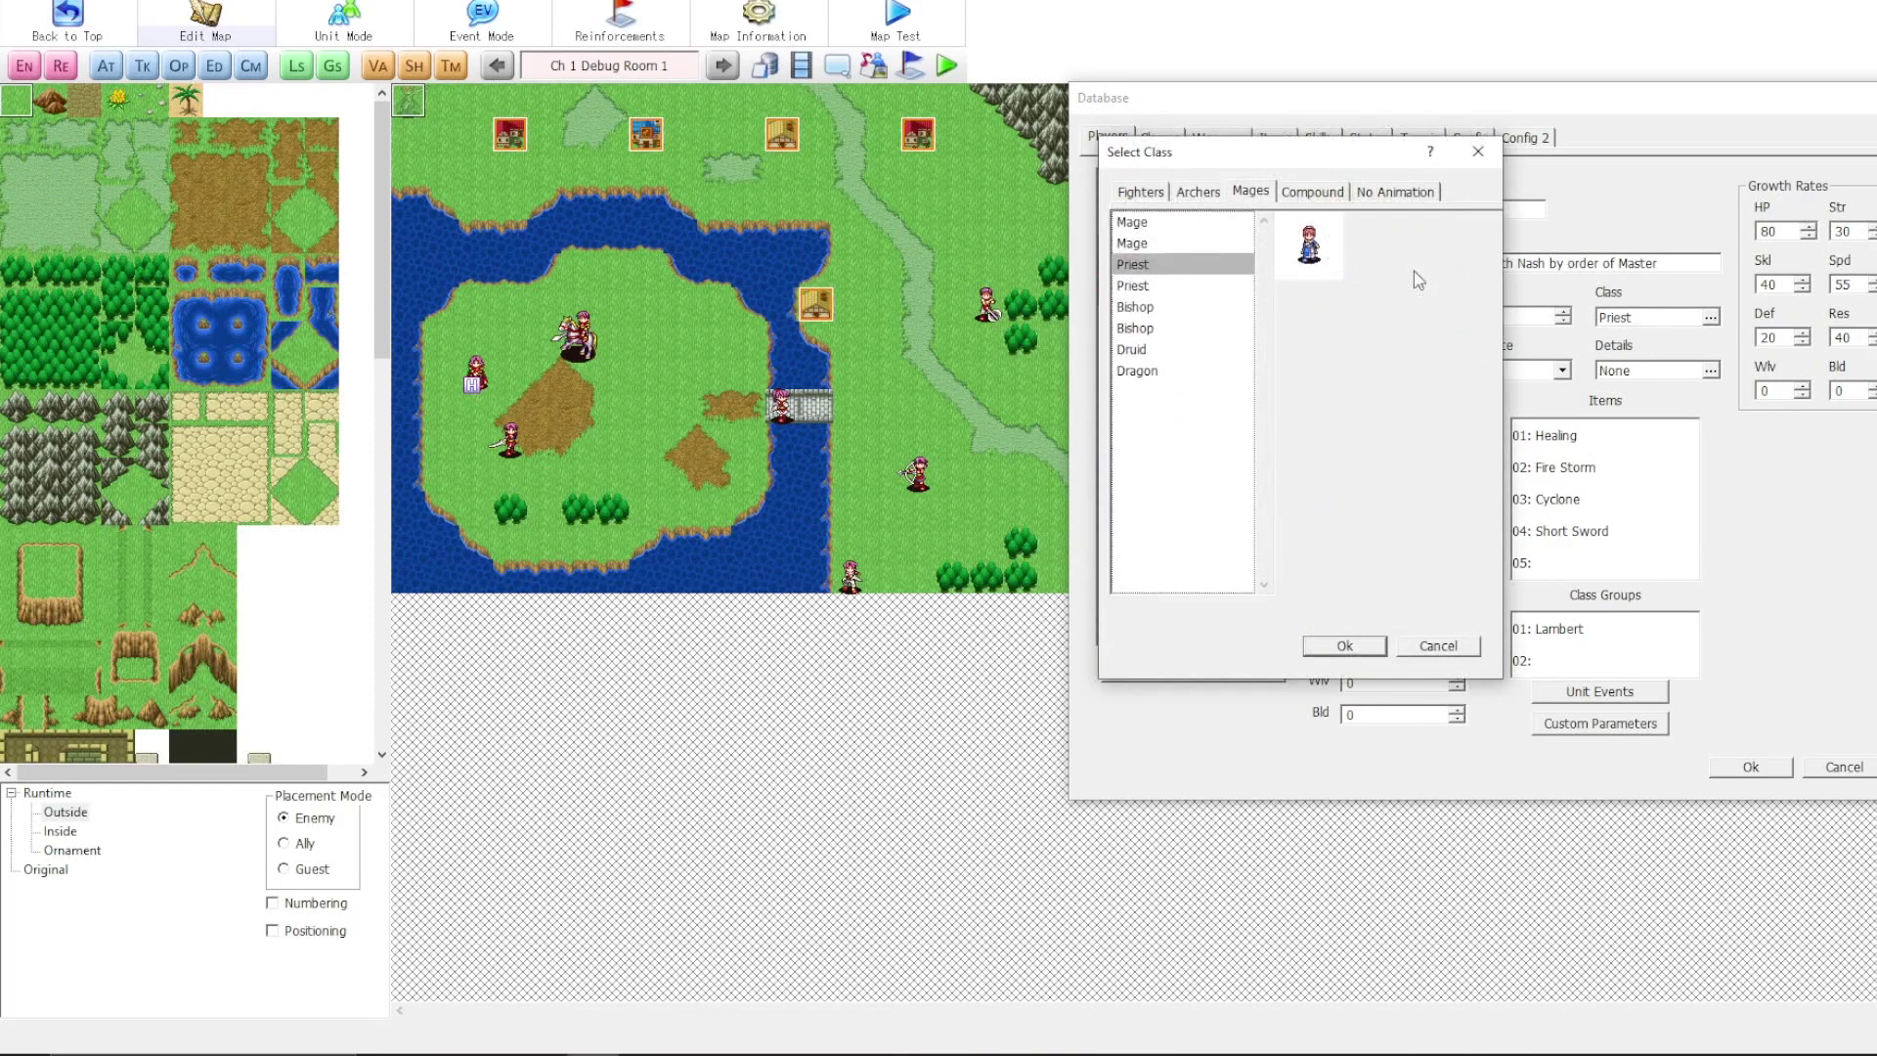
click(1213, 198)
click(1141, 199)
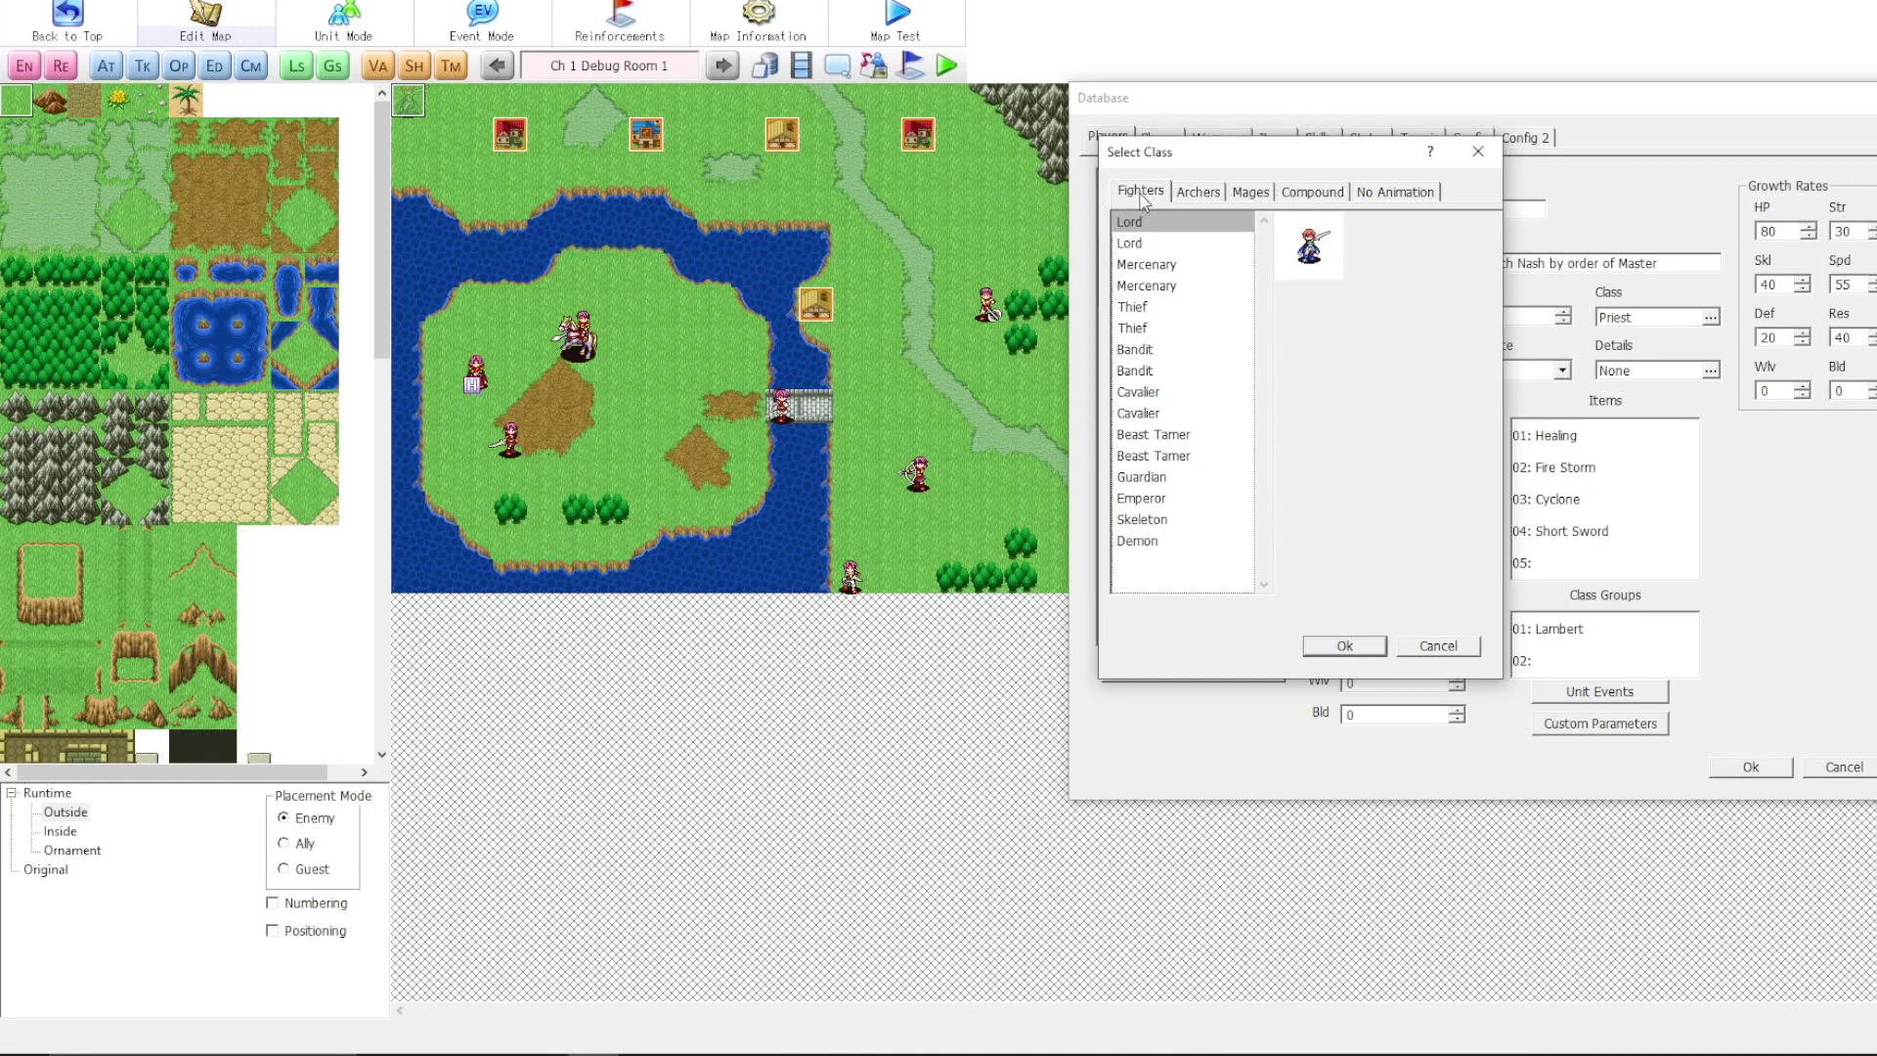
click(1199, 193)
click(1250, 193)
click(1142, 193)
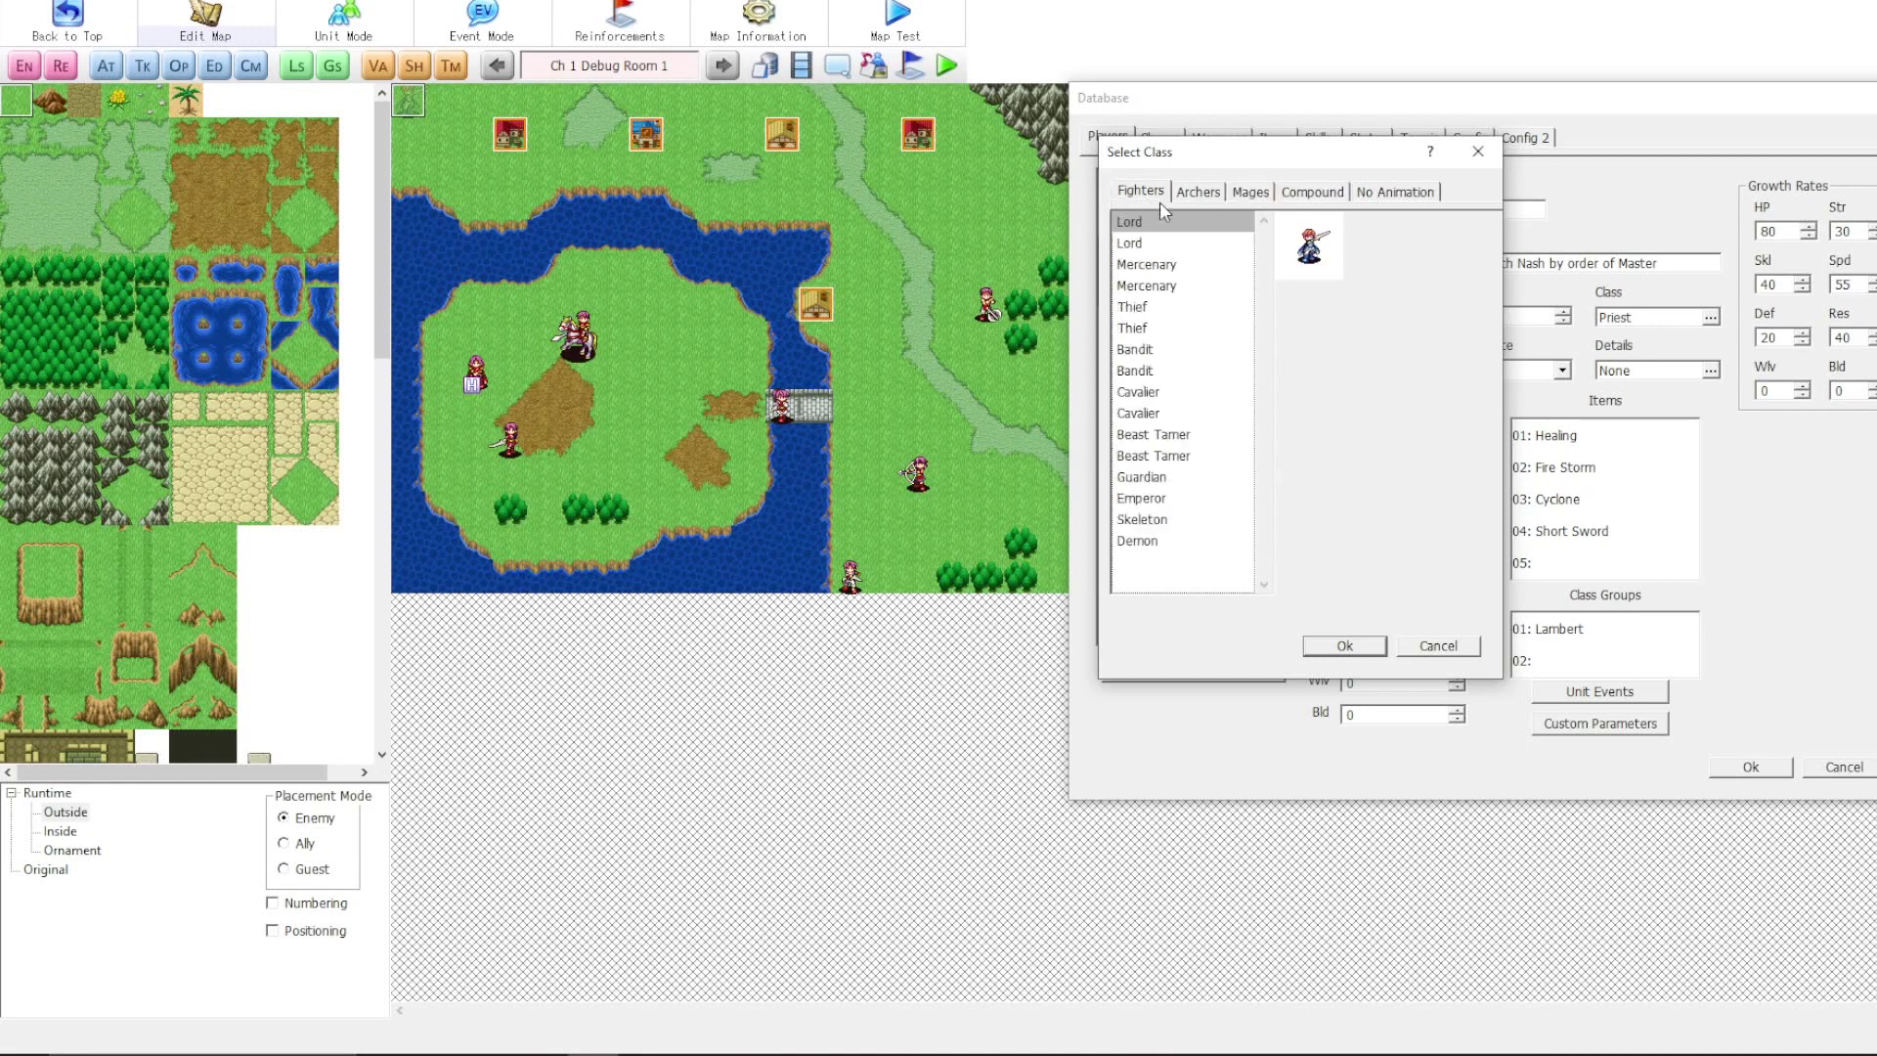
click(1438, 647)
click(1219, 137)
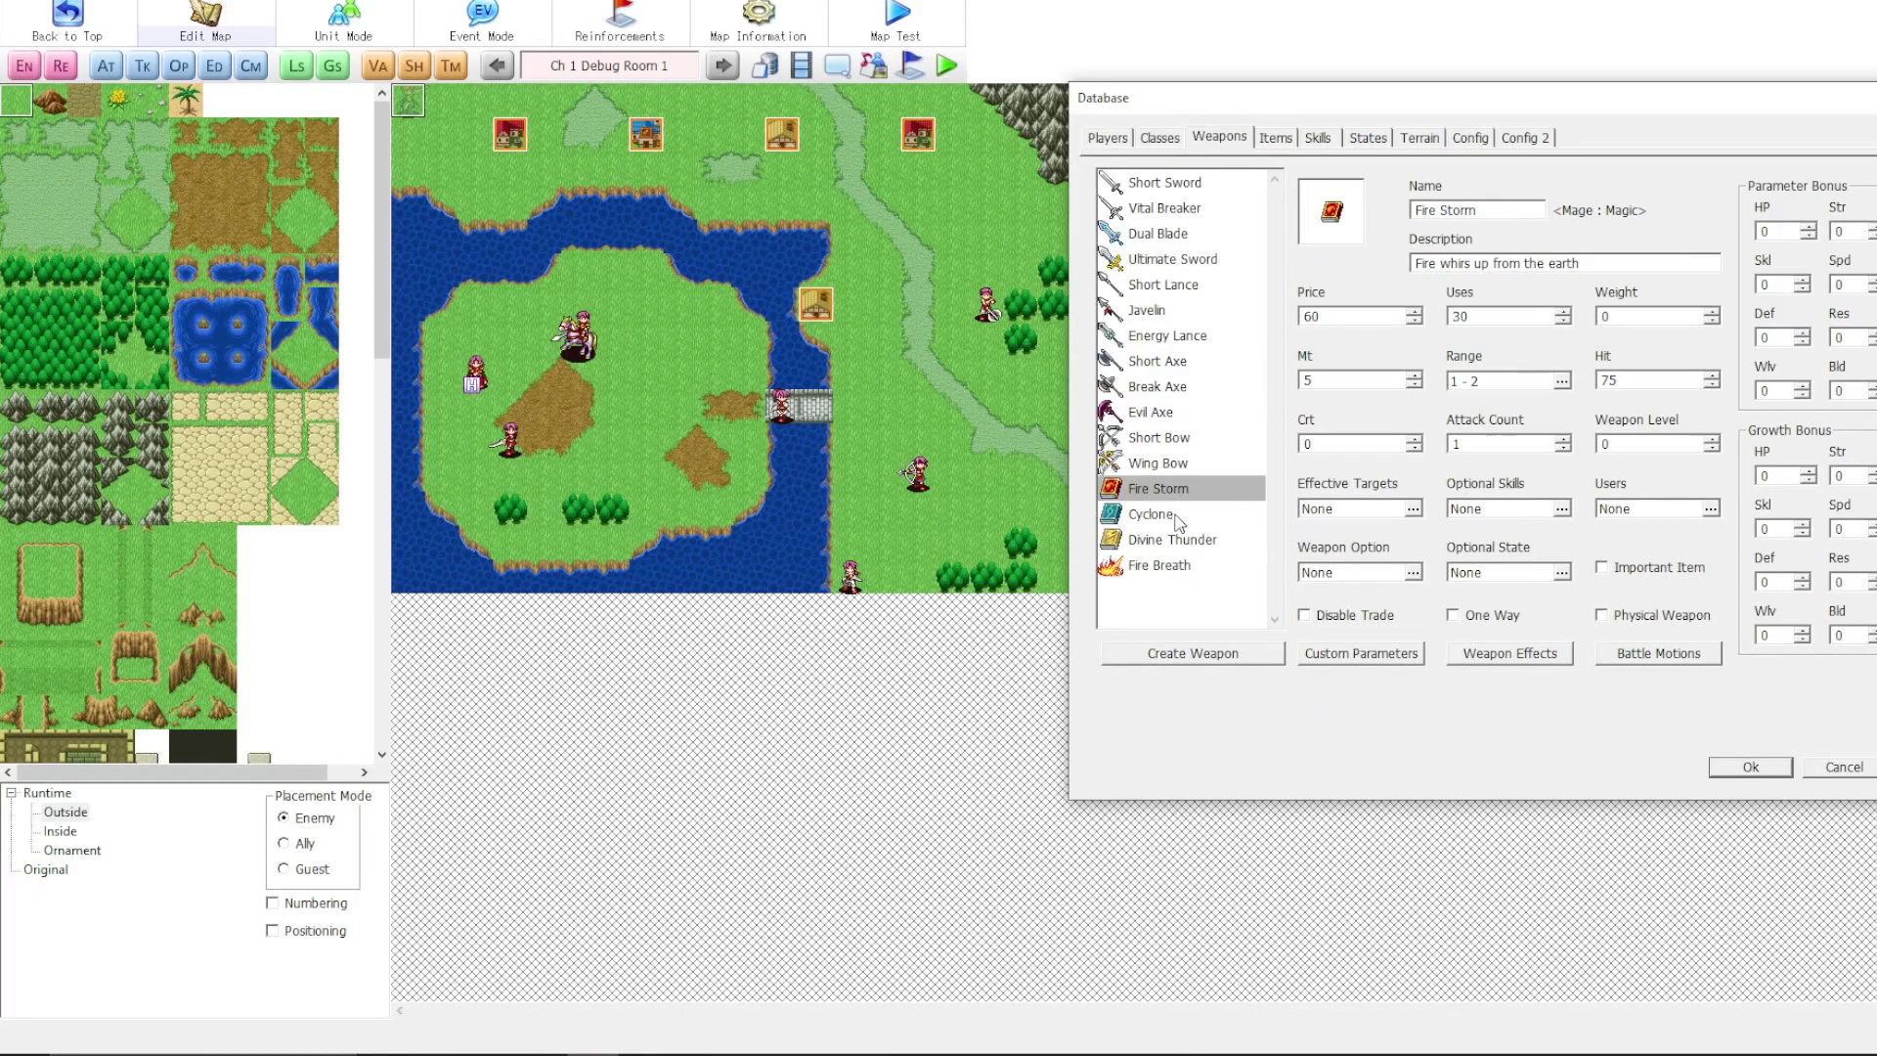
- Review weapon stats from Fire Breath up to Vital Breaker, then down to Fire Storm
click(1169, 573)
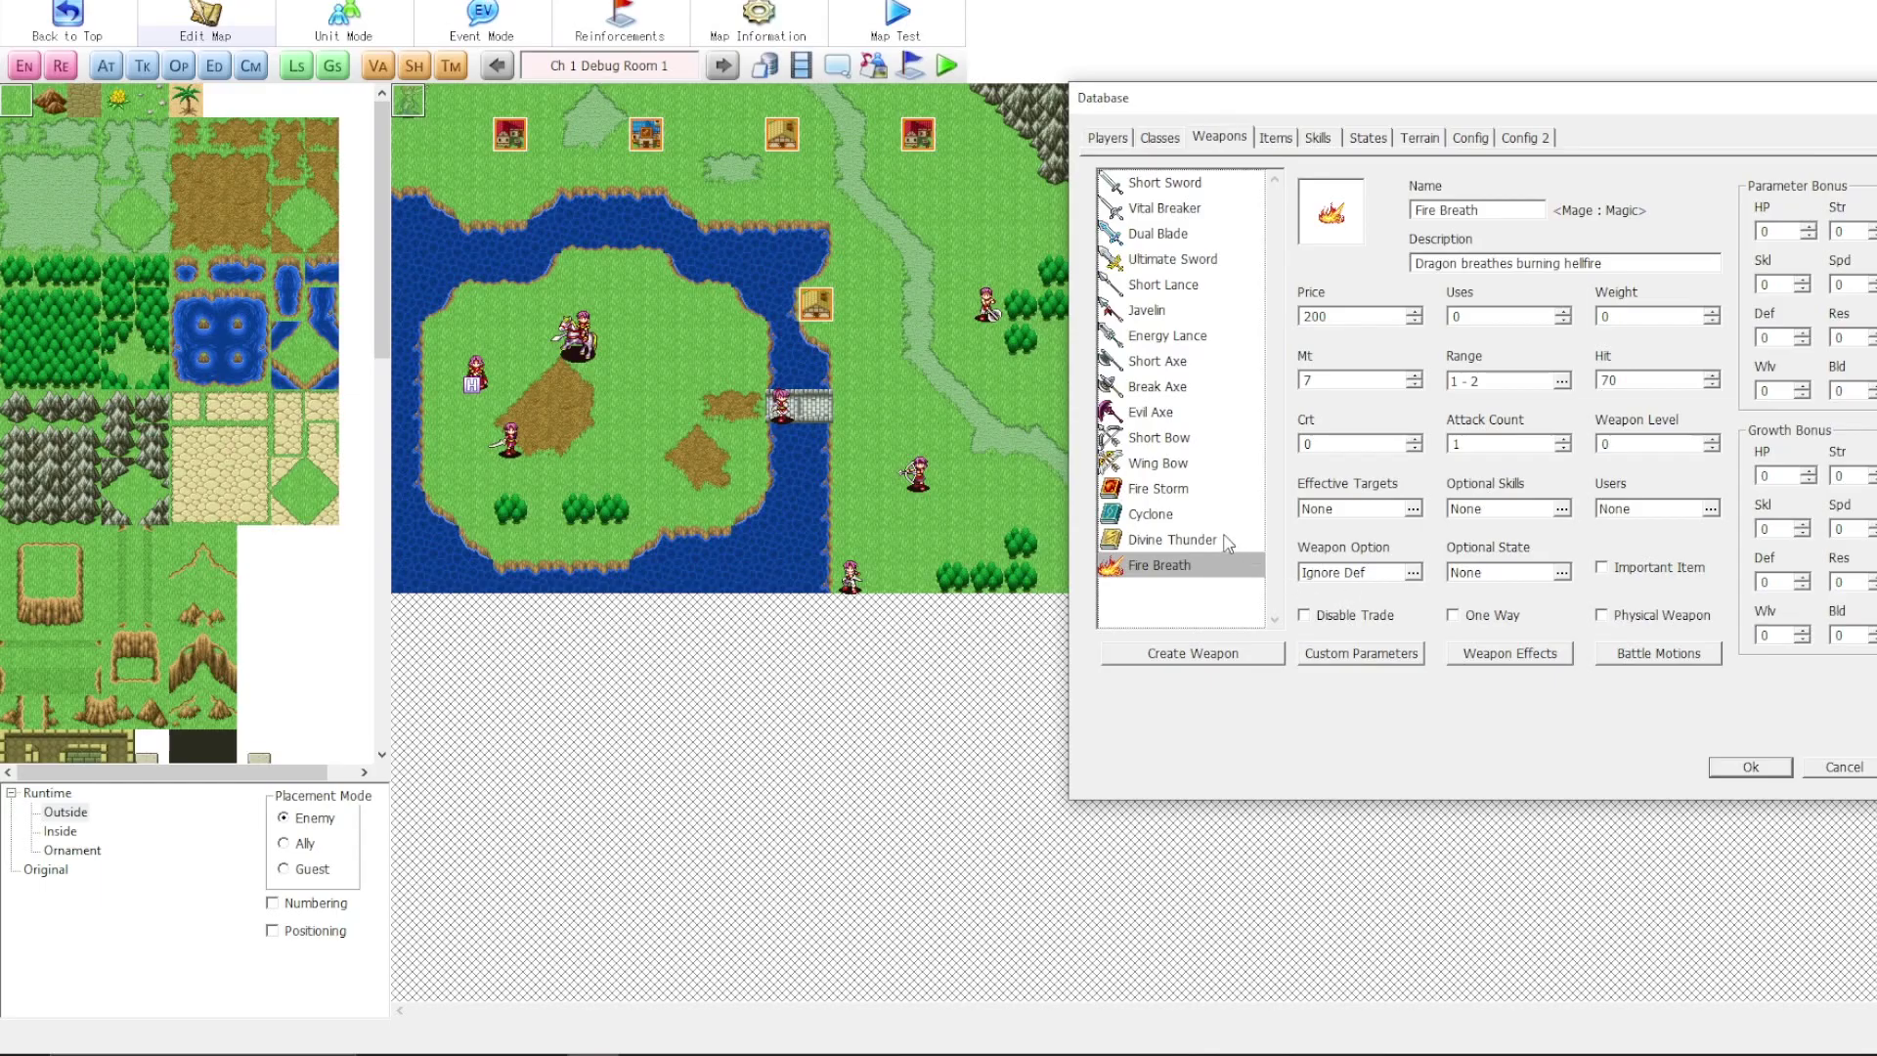
key(Up)
key(Up)
key(Up)
key(Up)
key(Up)
key(Up)
key(Up)
key(Up)
key(Up)
click(1144, 575)
click(1155, 539)
click(1152, 514)
click(1145, 413)
click(1152, 313)
click(1140, 209)
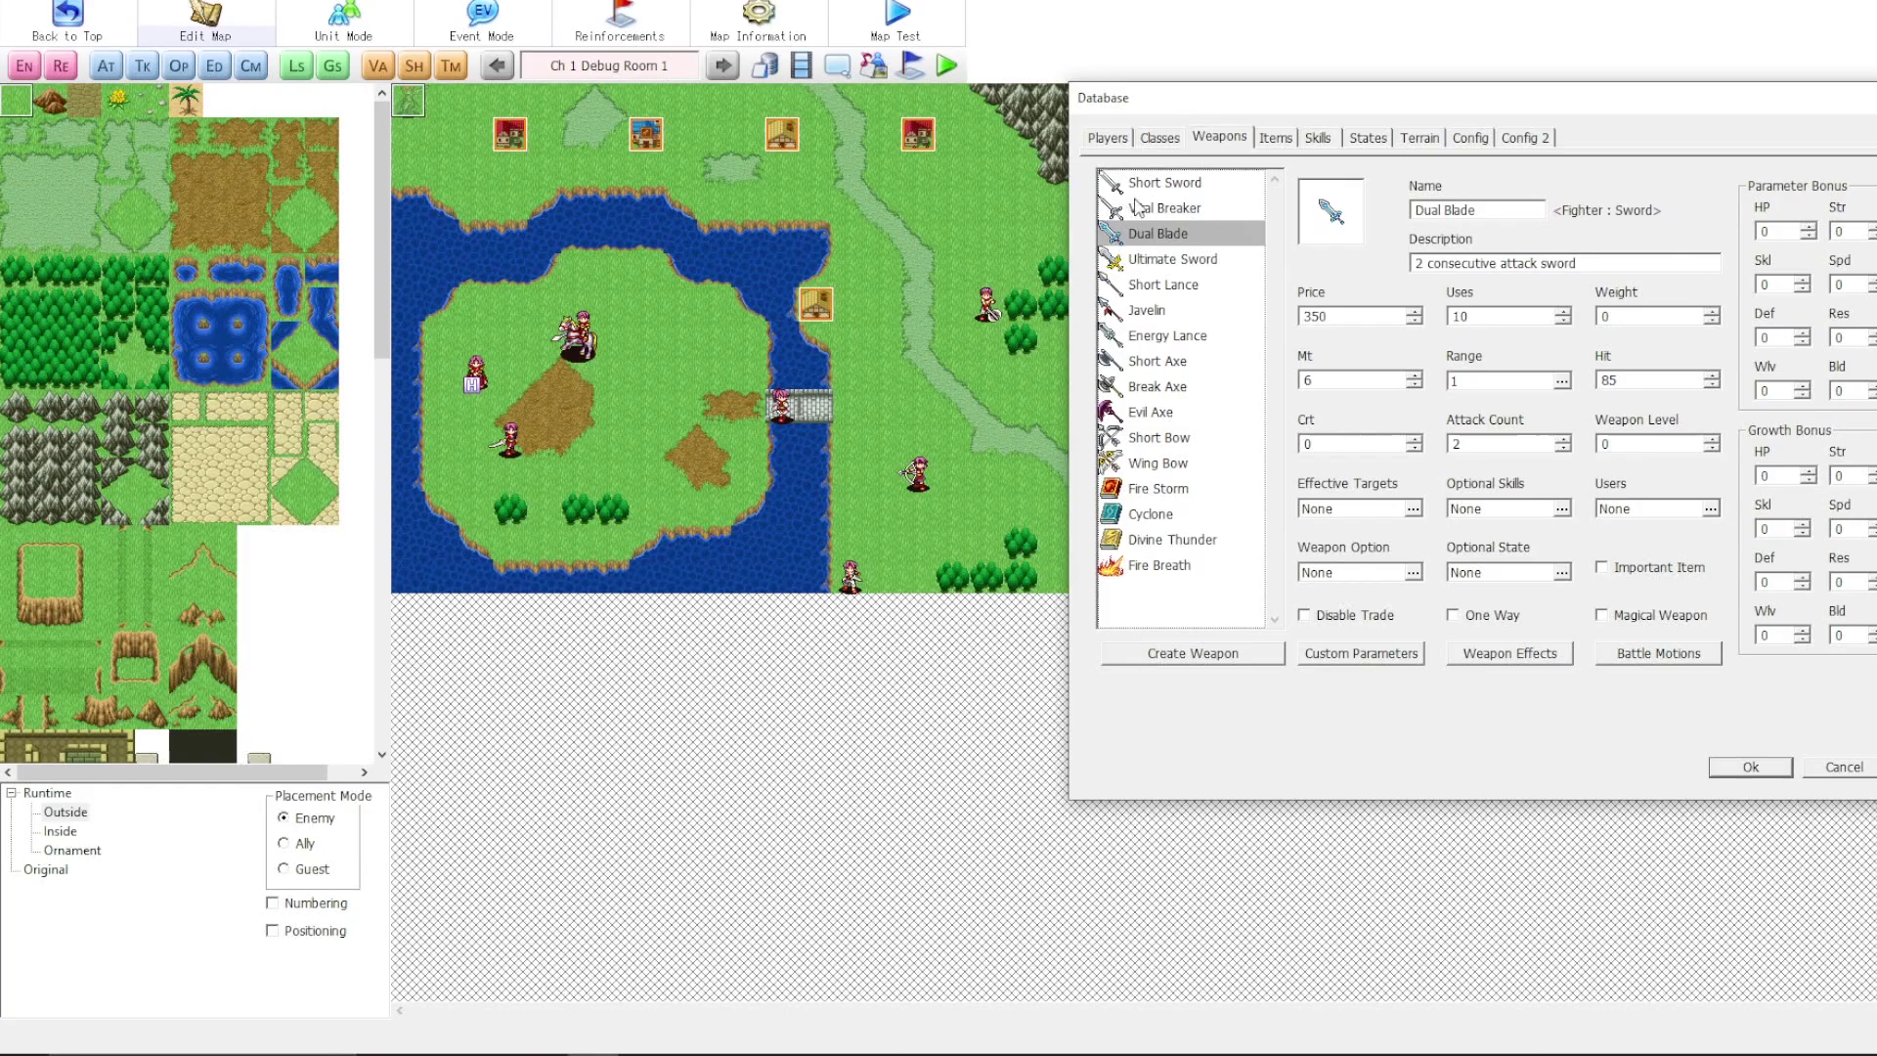
click(1140, 183)
click(1140, 210)
click(1143, 260)
click(1149, 287)
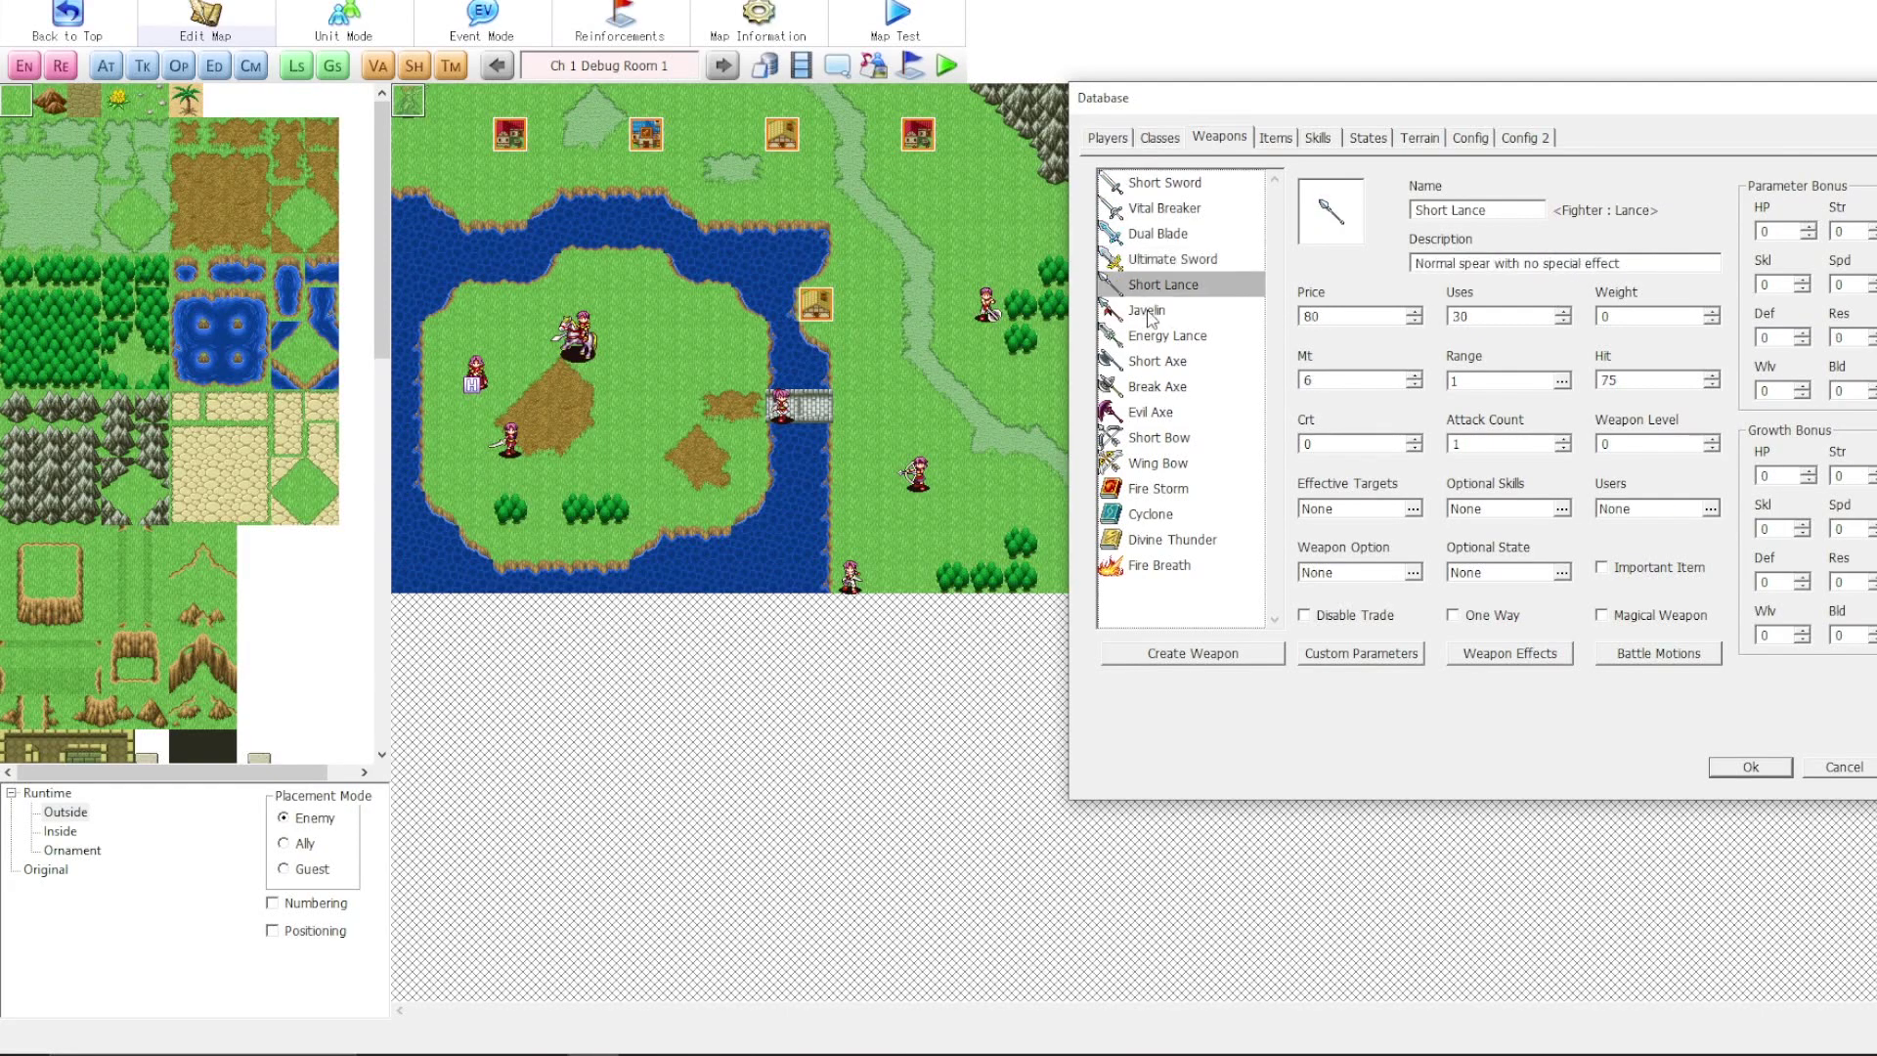
click(1149, 311)
click(1154, 335)
click(1158, 369)
click(1160, 414)
click(1146, 391)
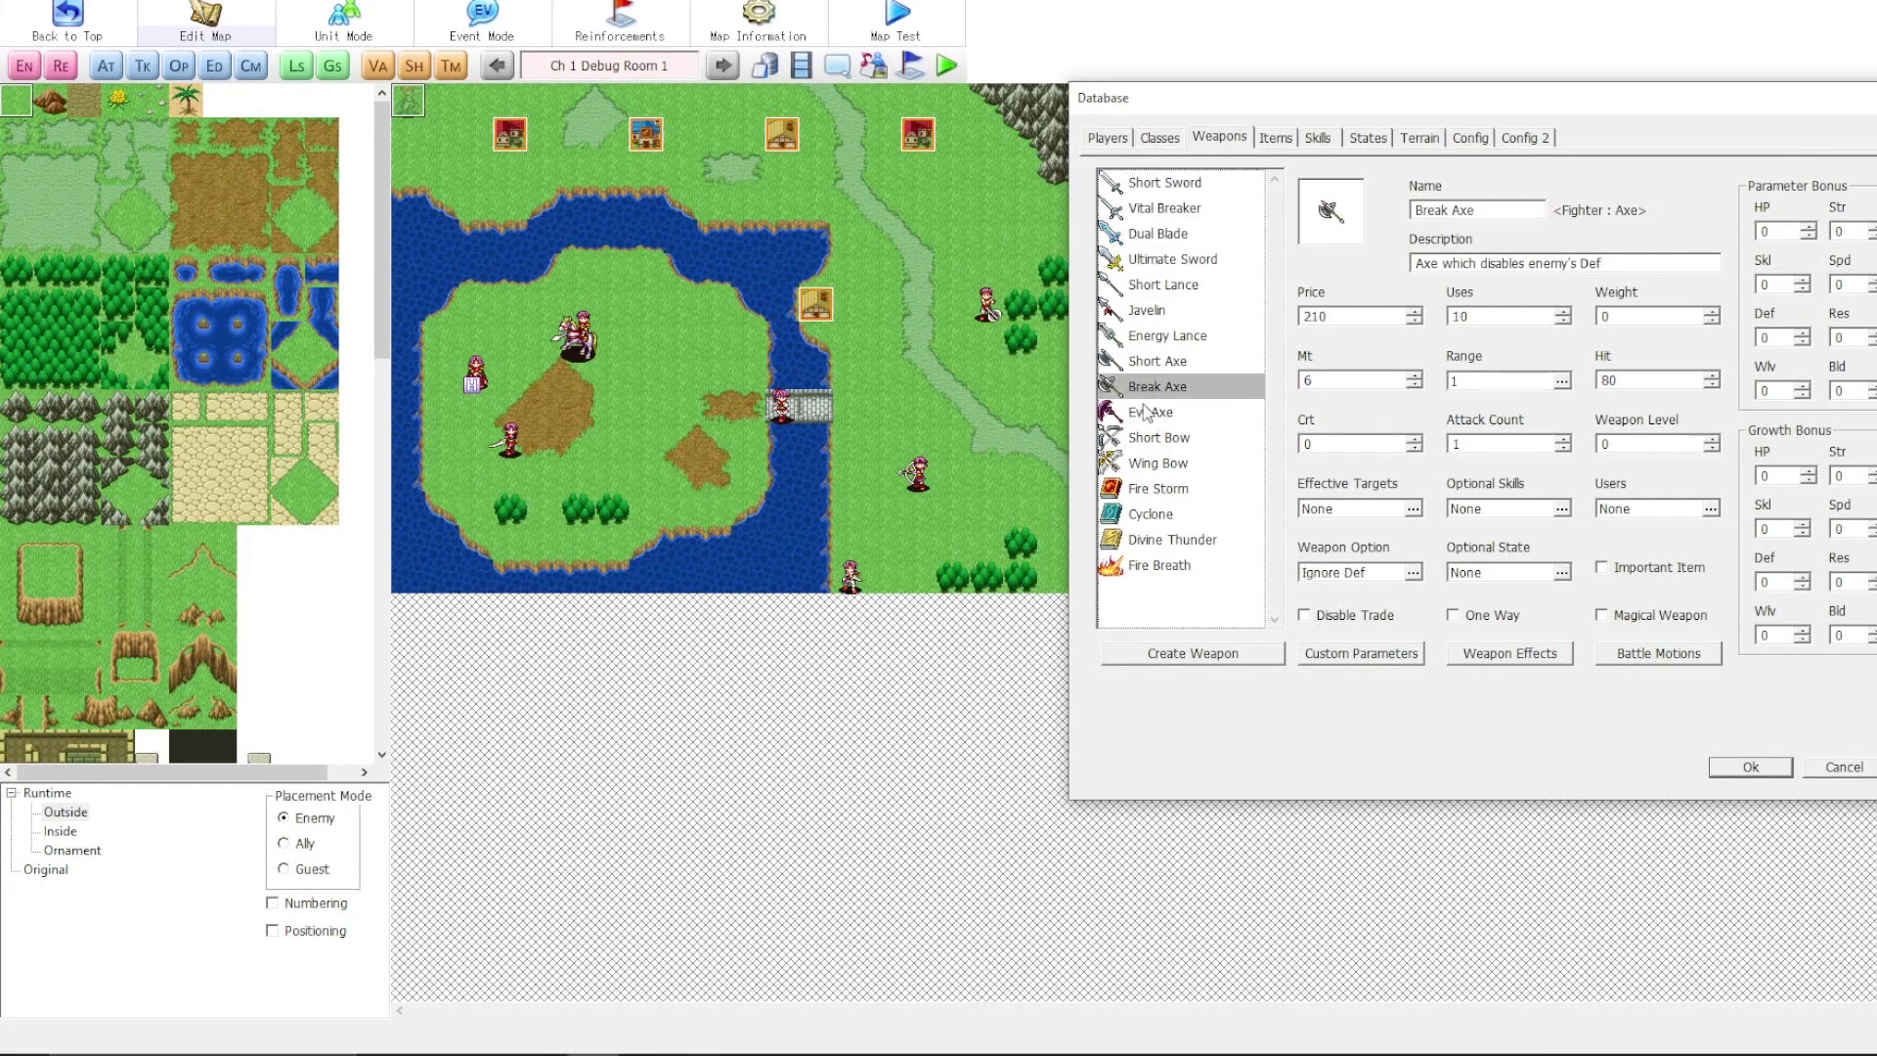
click(1156, 440)
click(1162, 490)
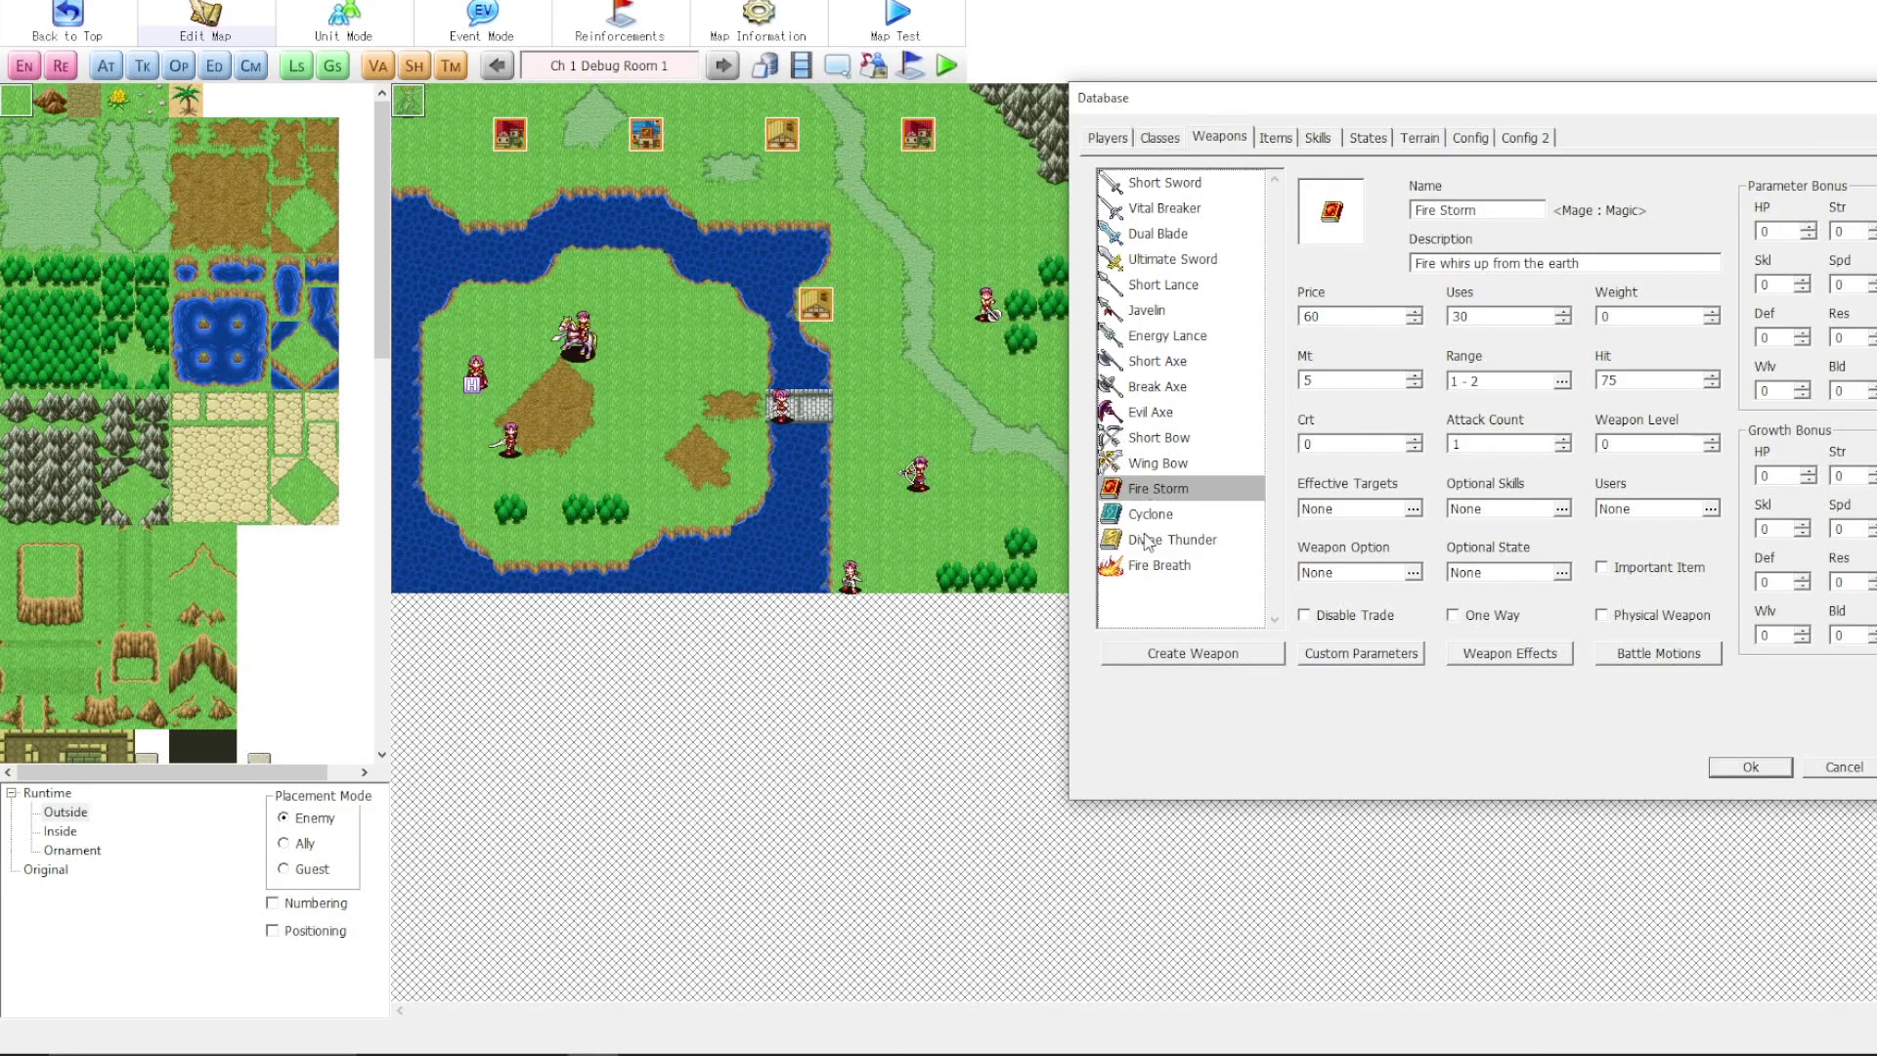
- Recheck the spells, then Break Axe, Energy Lance, Short Lance, Ultimate Sword and Vital Breaker
click(1147, 536)
click(1150, 514)
click(1153, 493)
click(1154, 545)
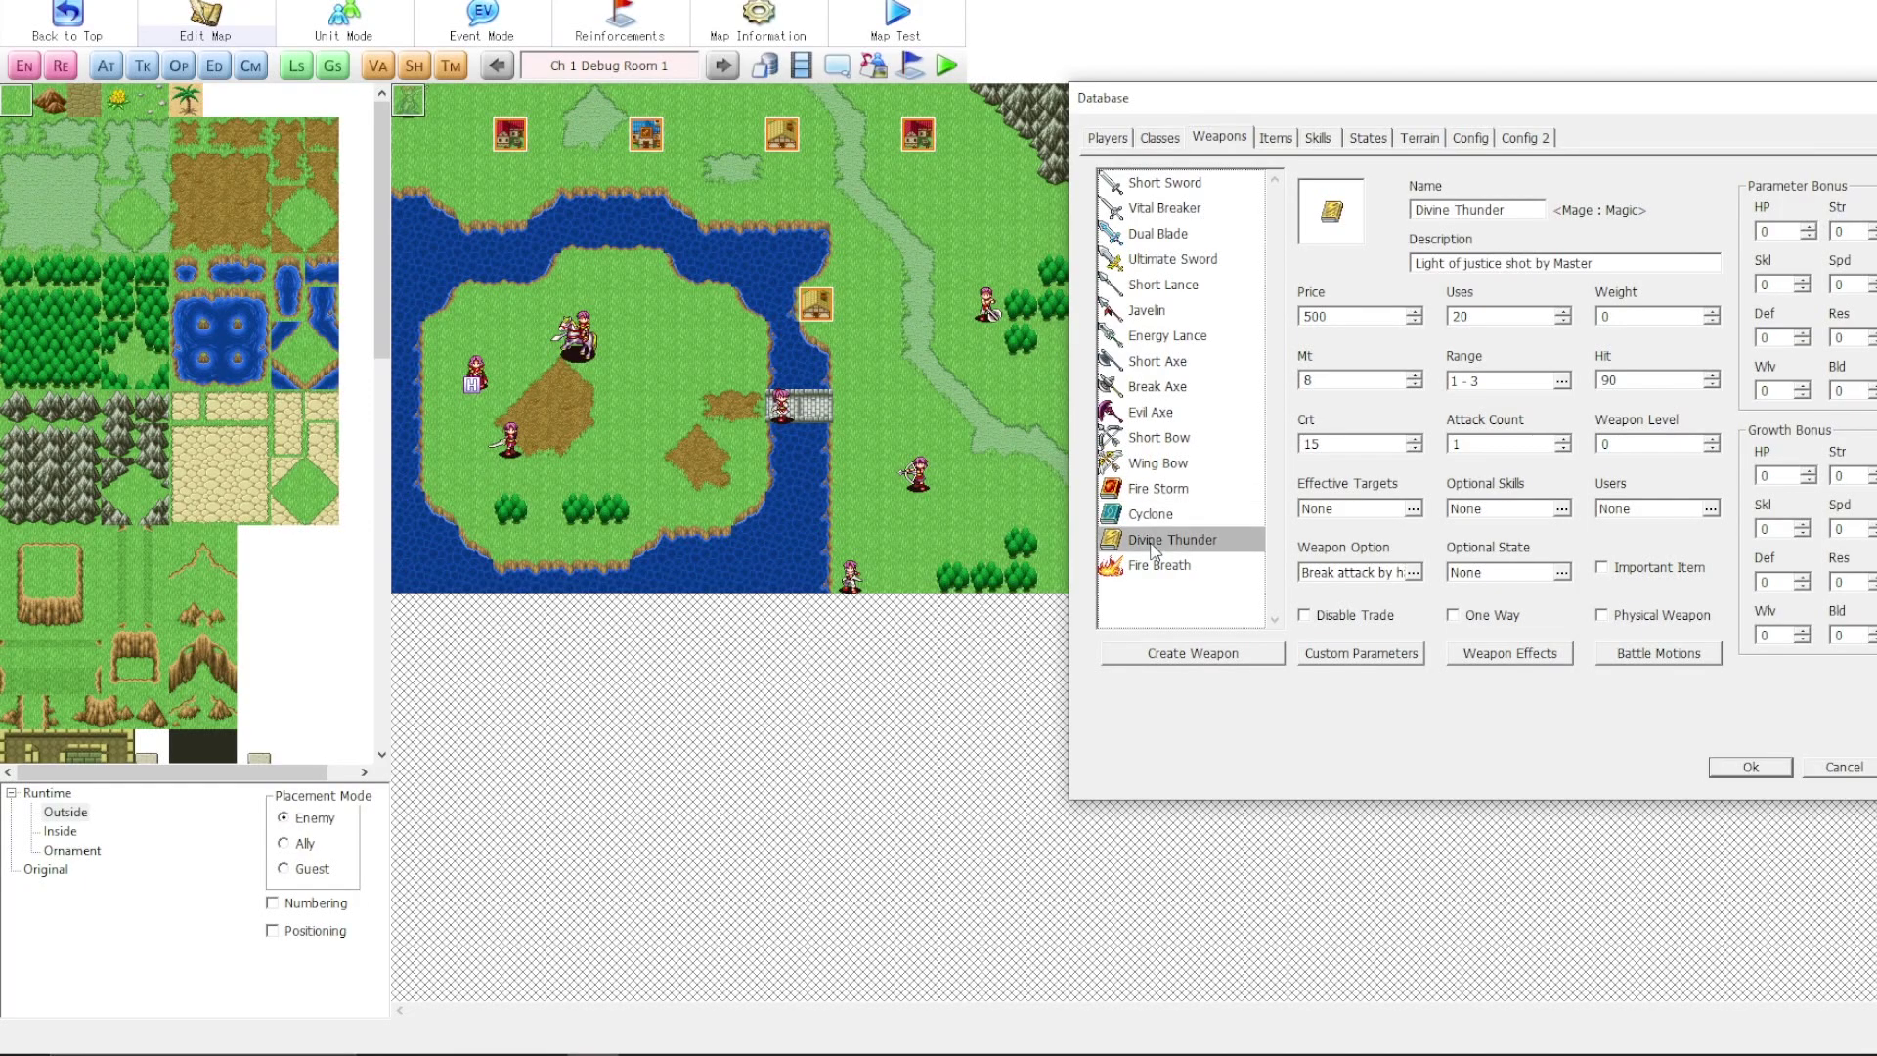
click(1148, 571)
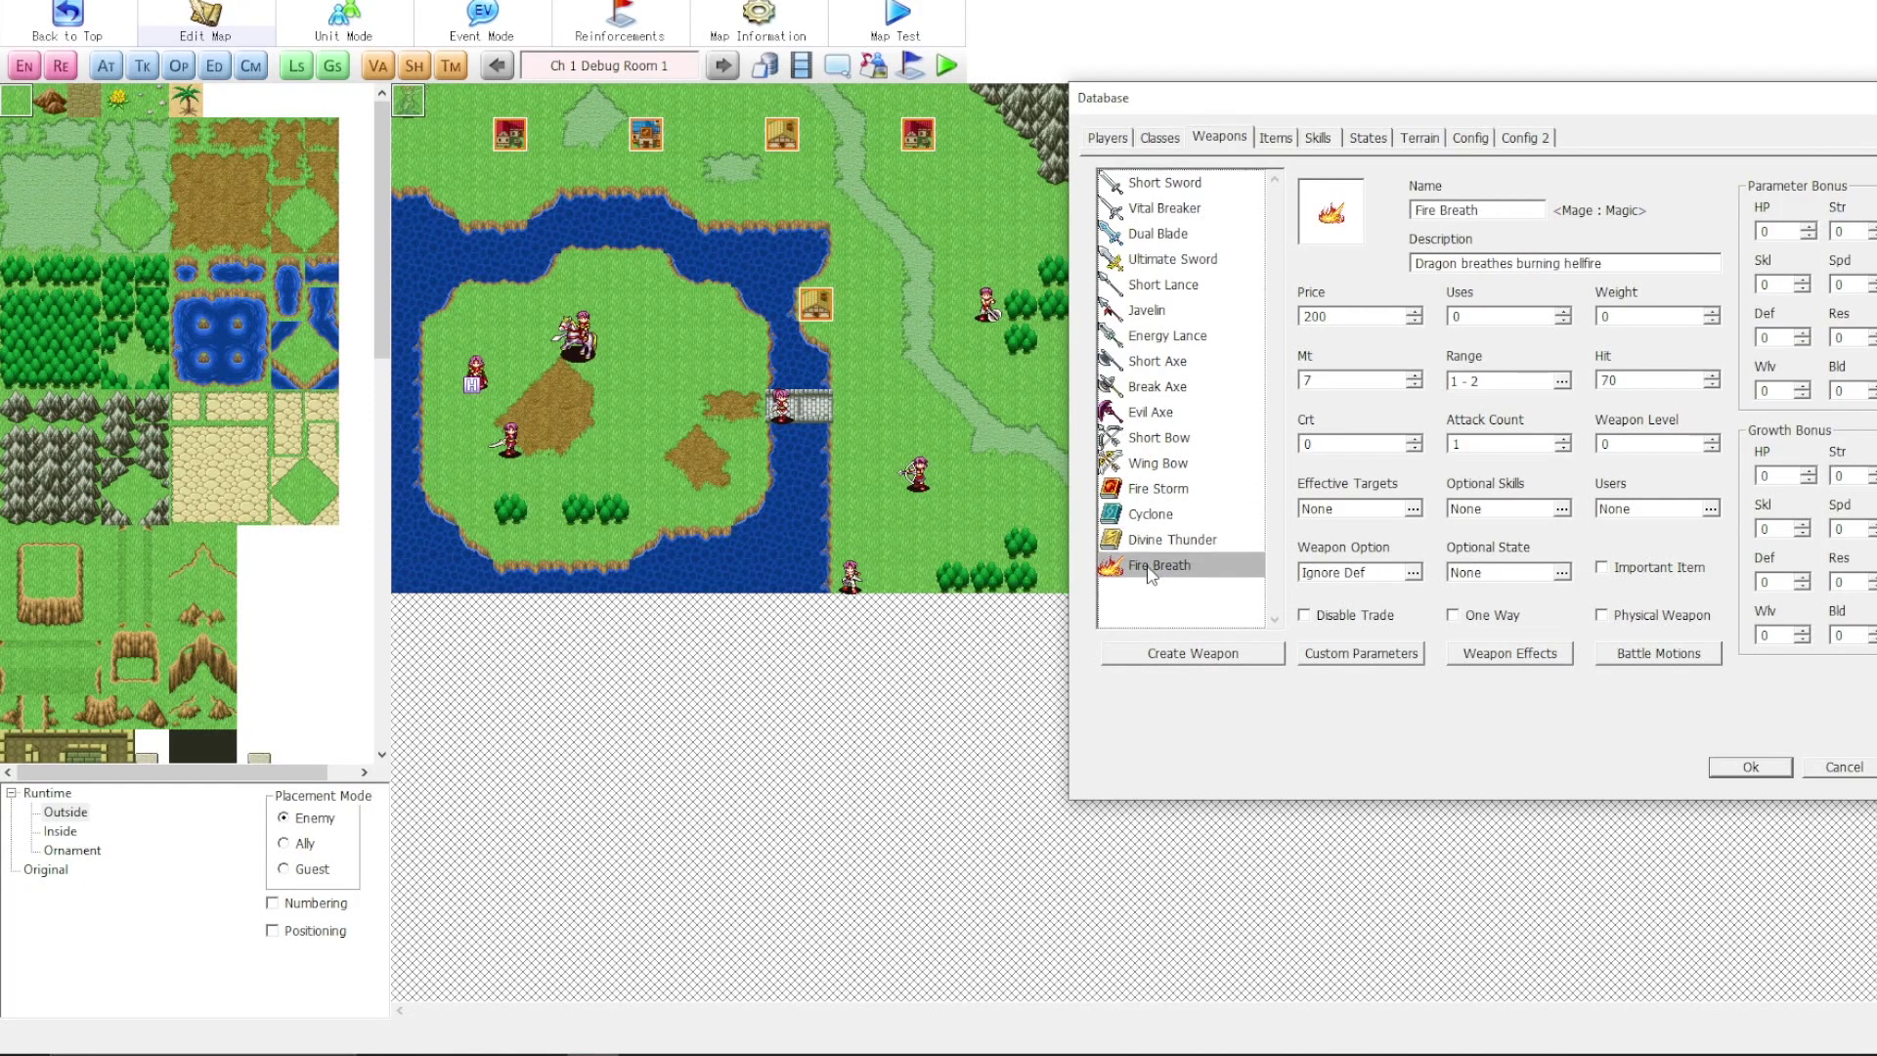
click(1162, 393)
click(1154, 335)
click(1148, 285)
click(1142, 259)
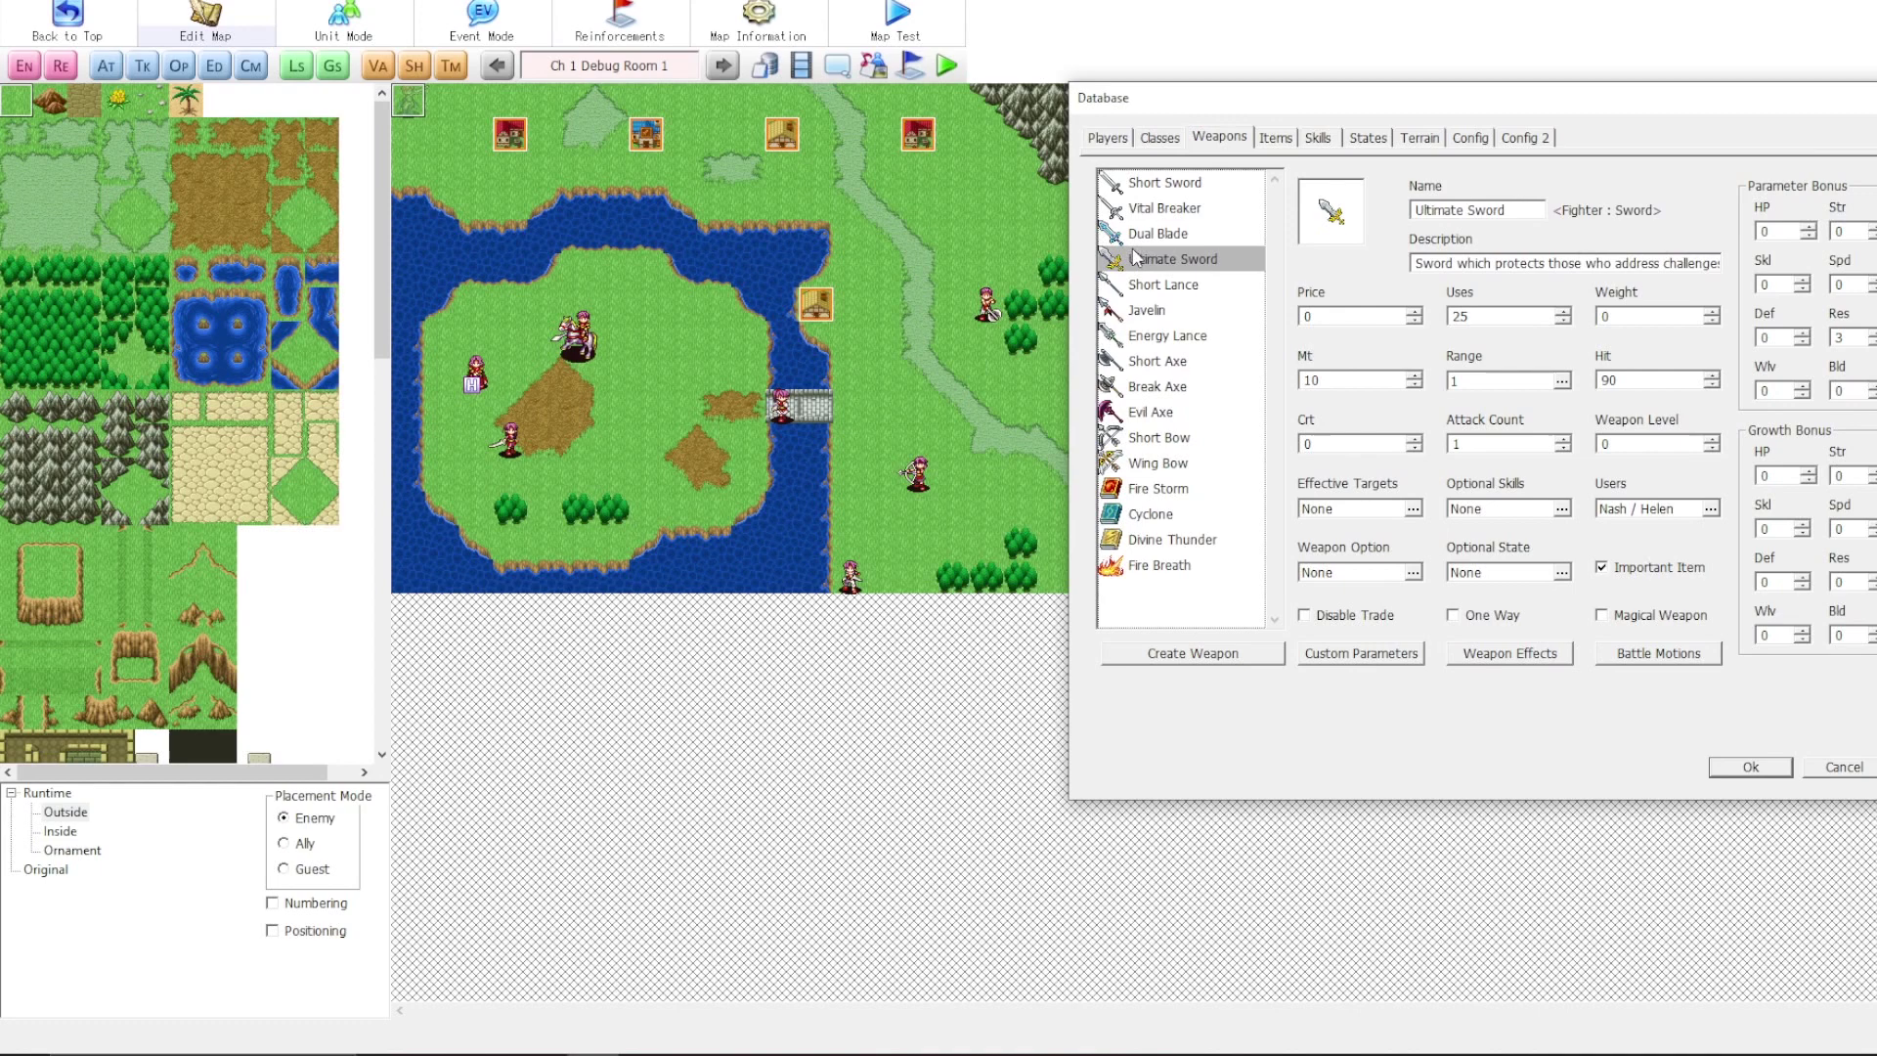
click(1136, 207)
- Glance over the Classes list, select player Nash, and close the database with Ok
click(1159, 137)
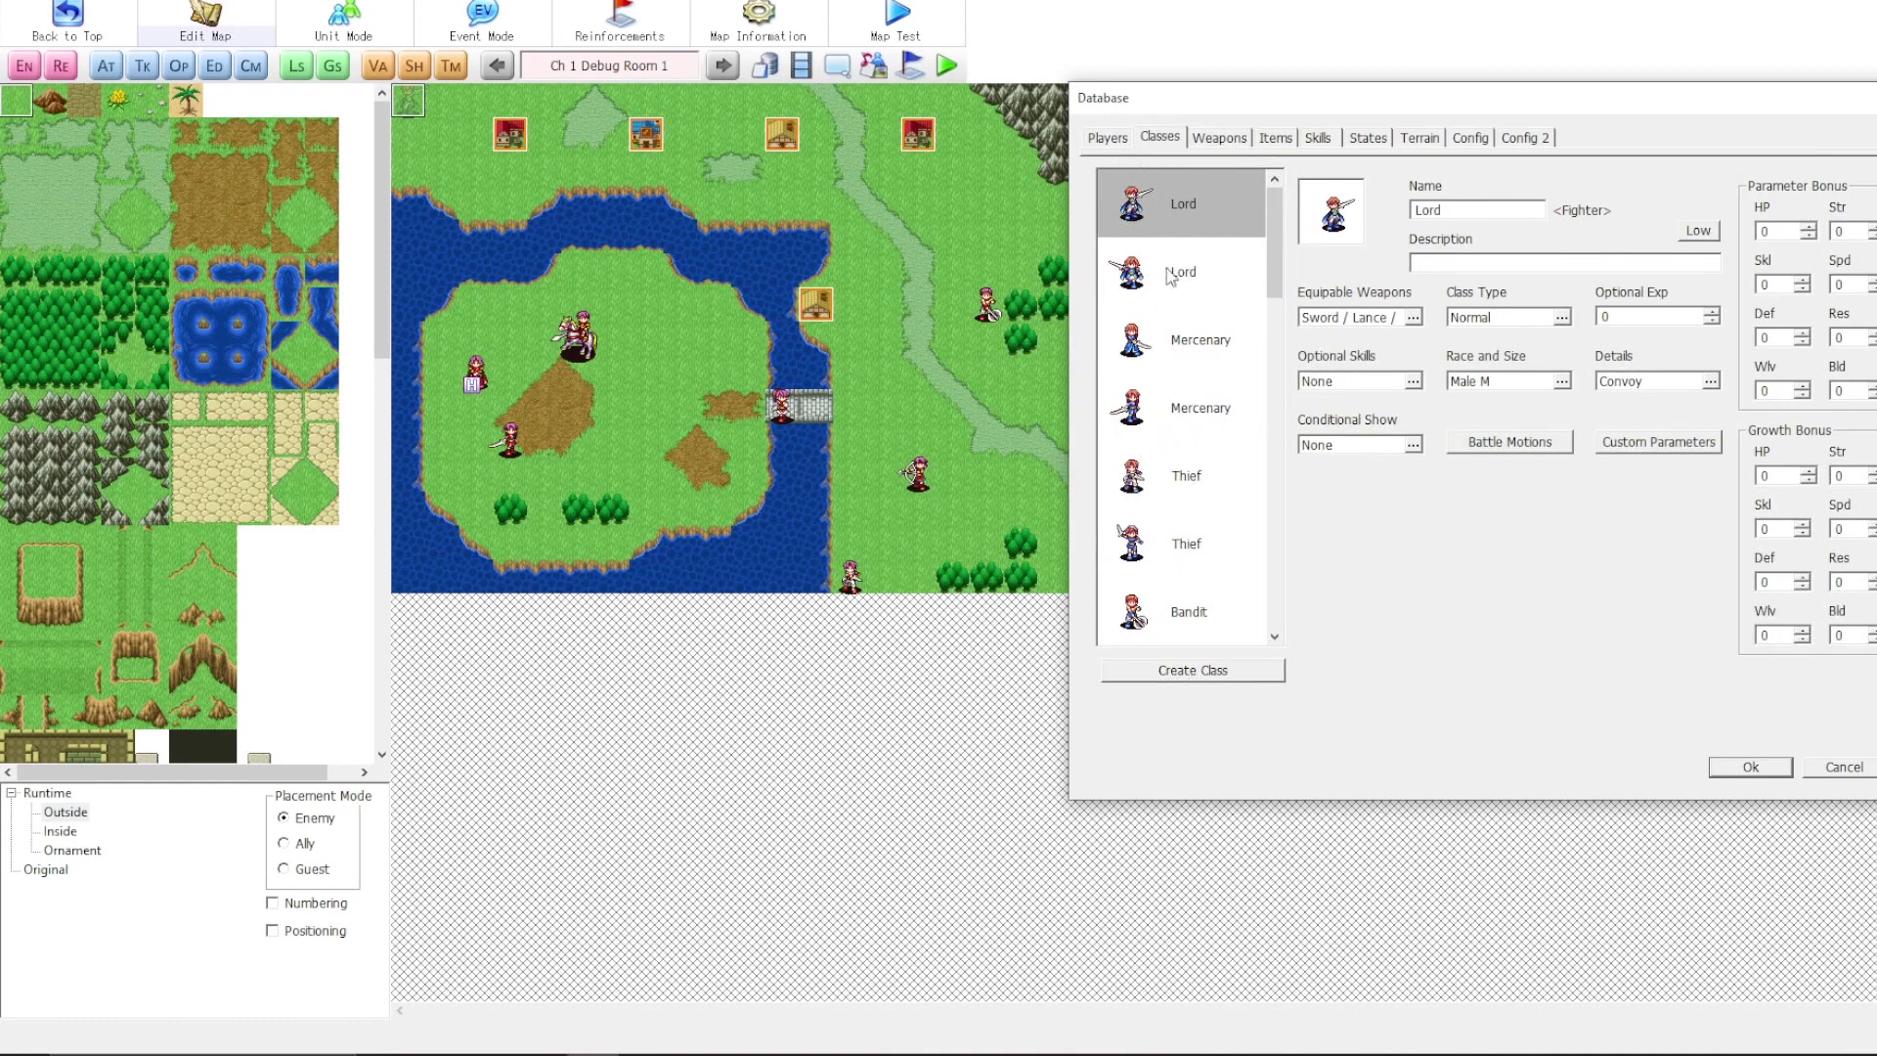
scroll(1205, 518, down, 5)
scroll(1207, 518, up, 5)
click(1112, 139)
click(1170, 227)
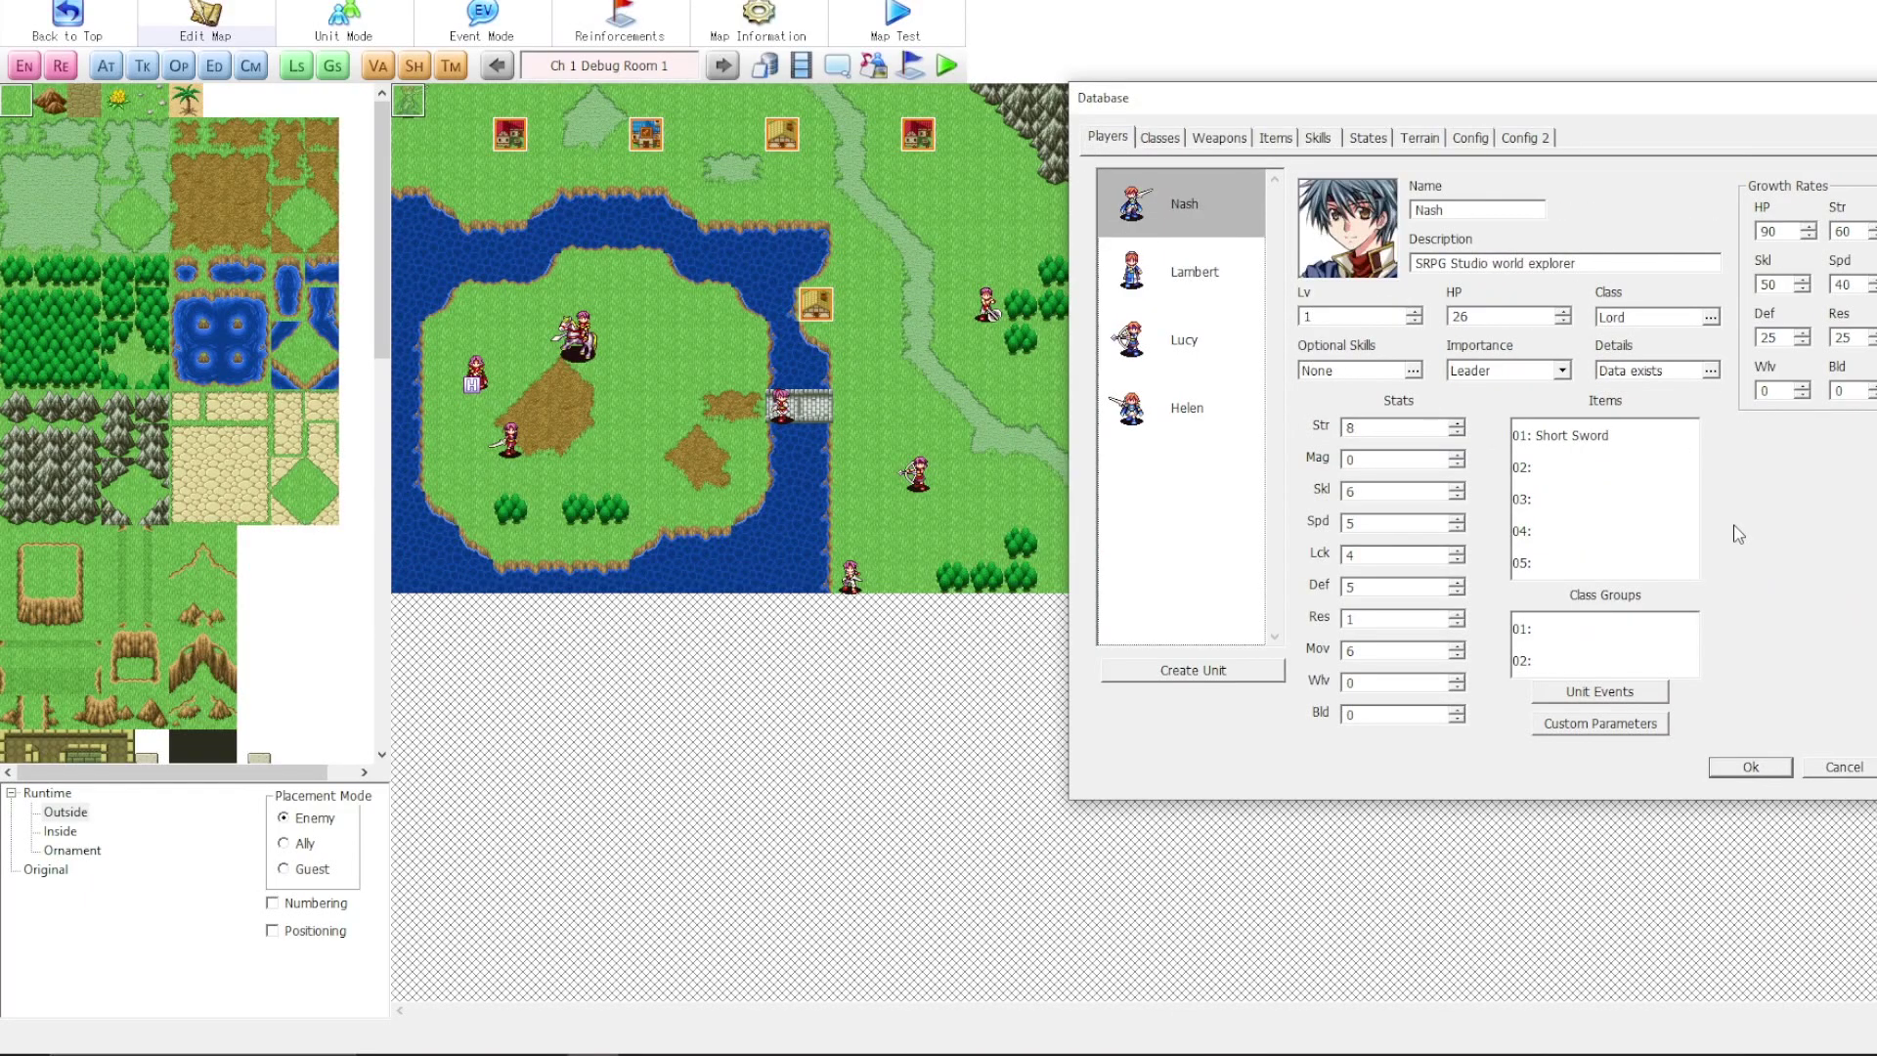
click(1749, 768)
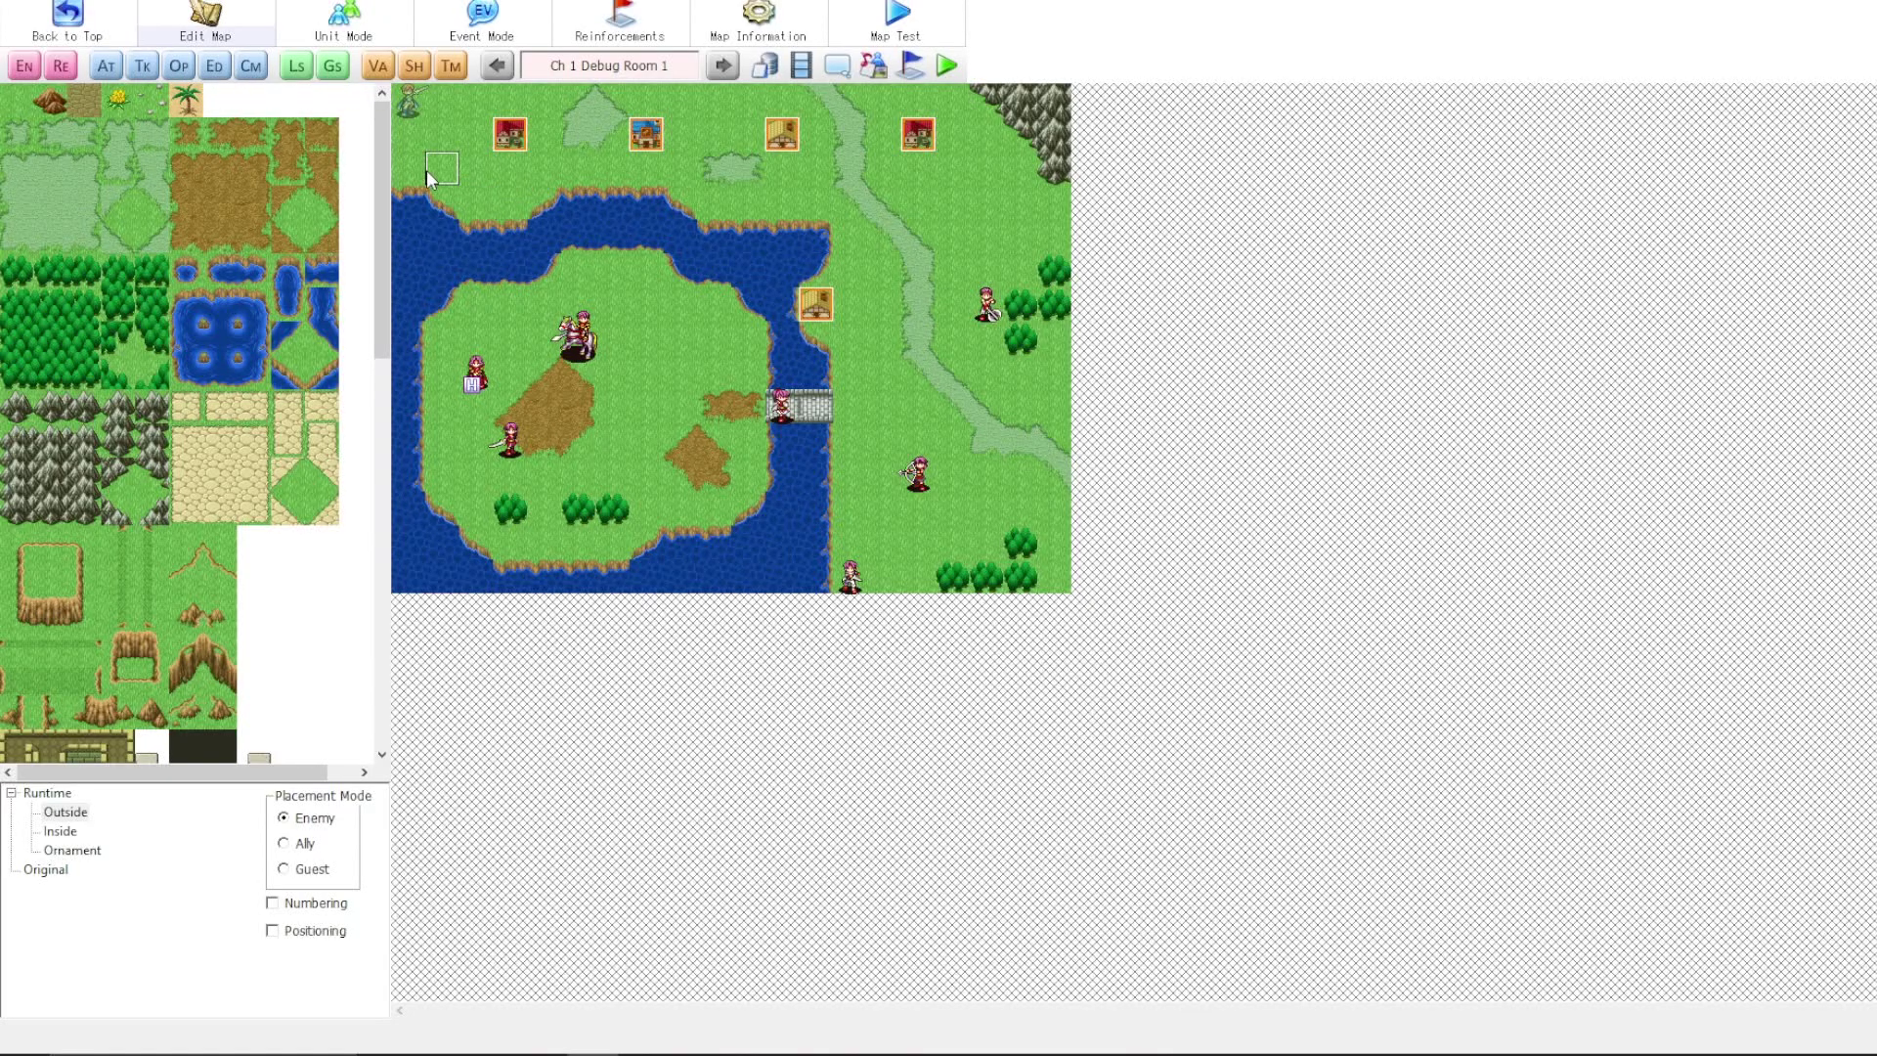
- Check the map's enemy units in Unit Settings, cancel, and set placement mode to Ally
click(620, 20)
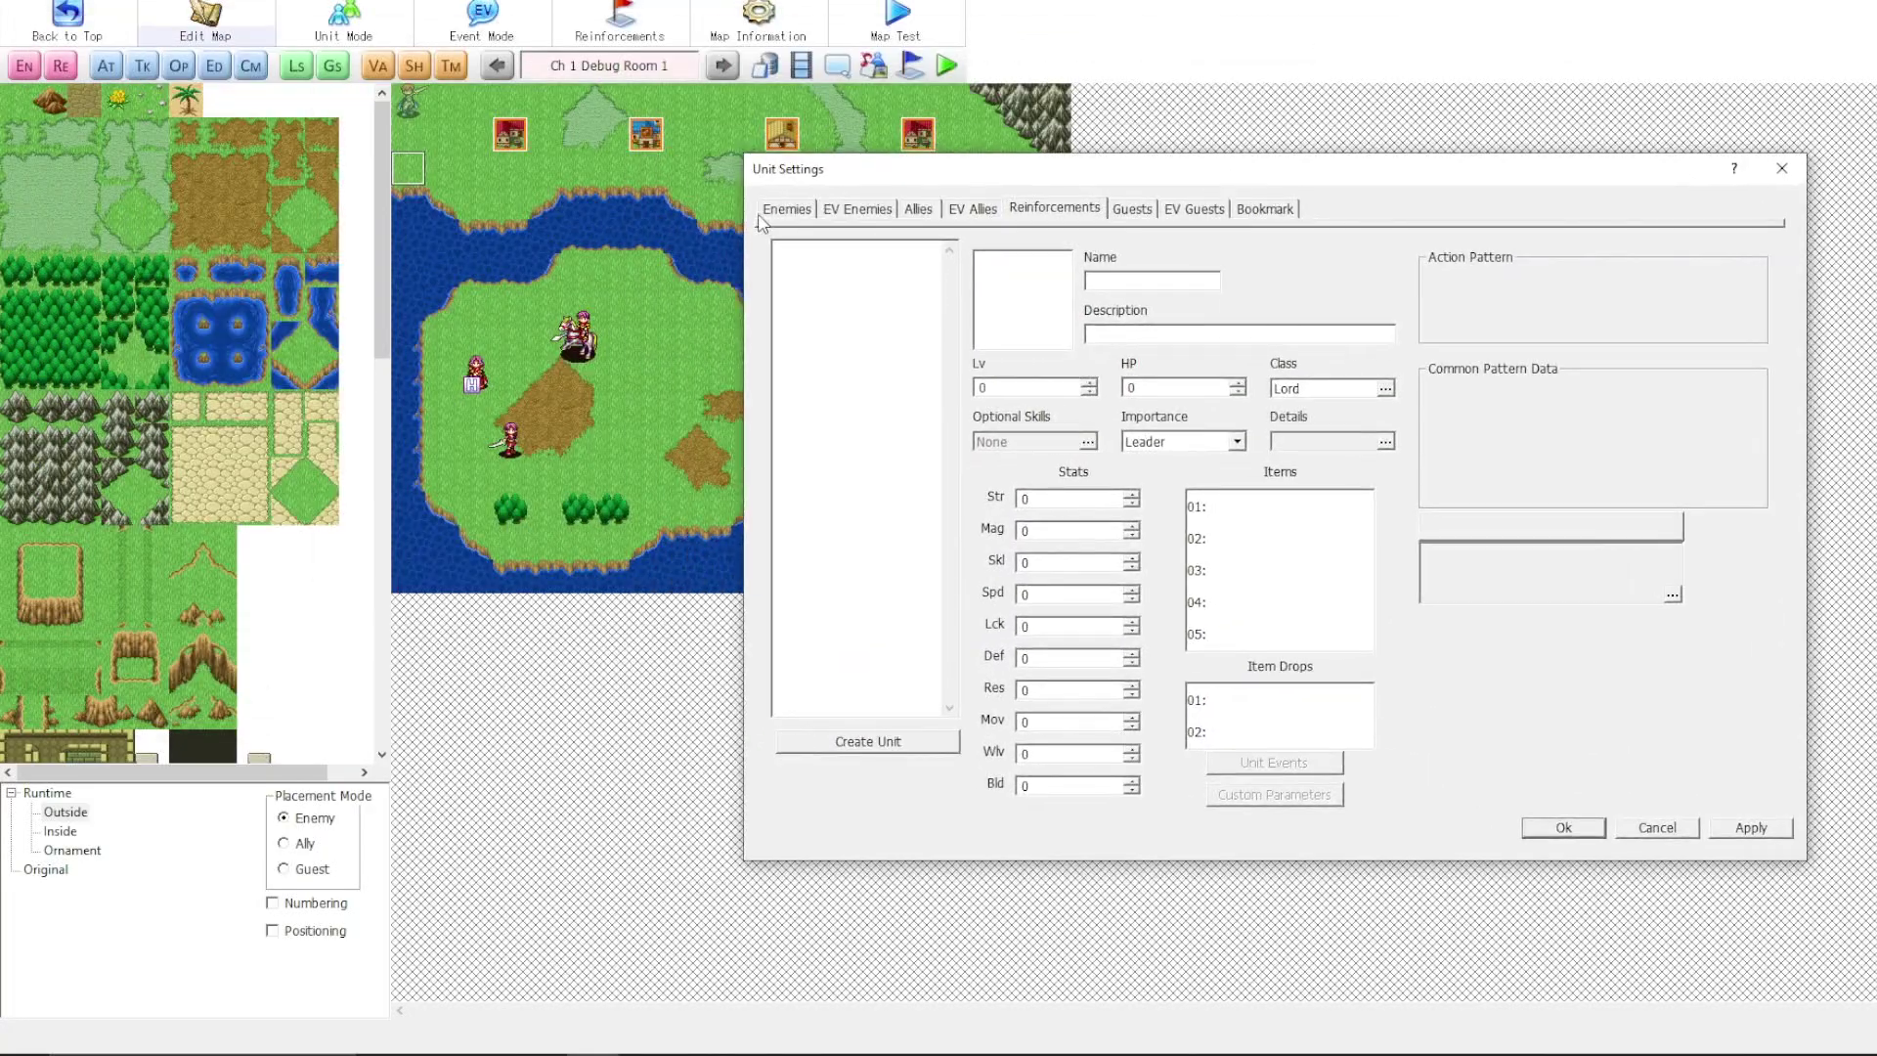
click(788, 209)
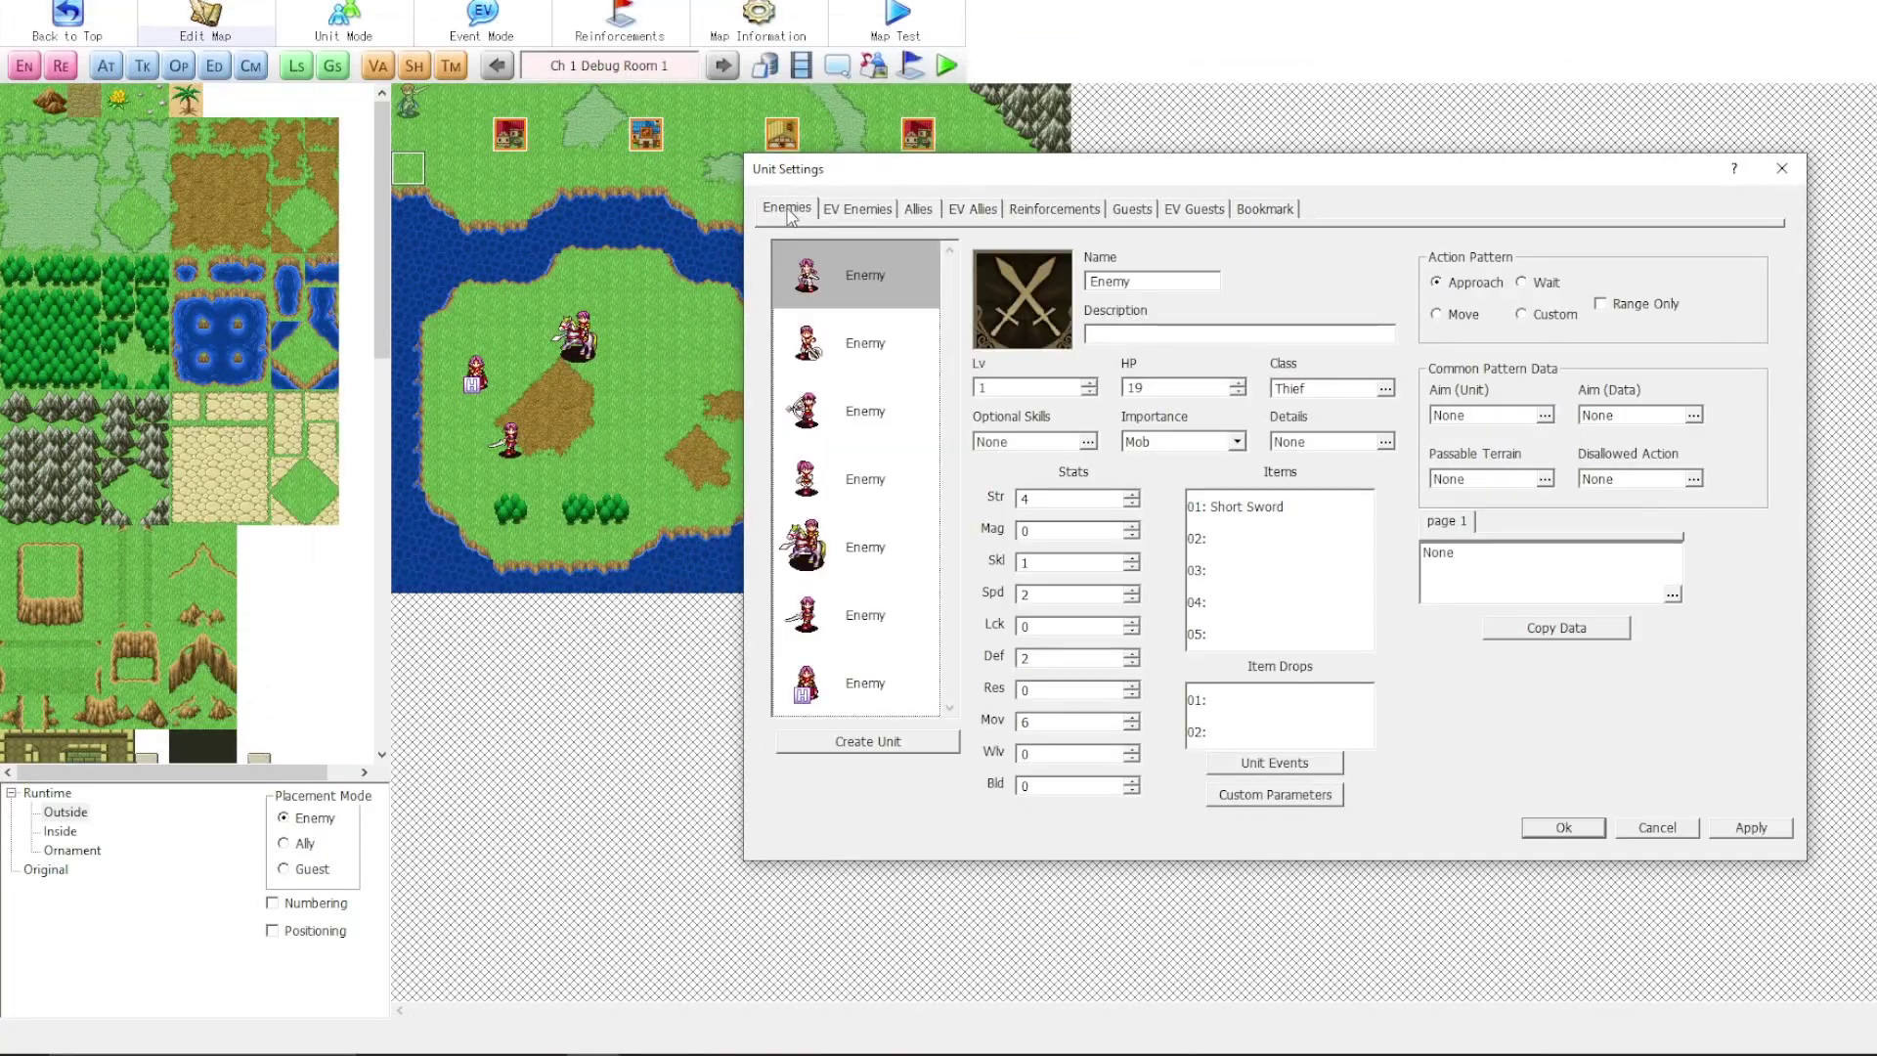
click(1657, 826)
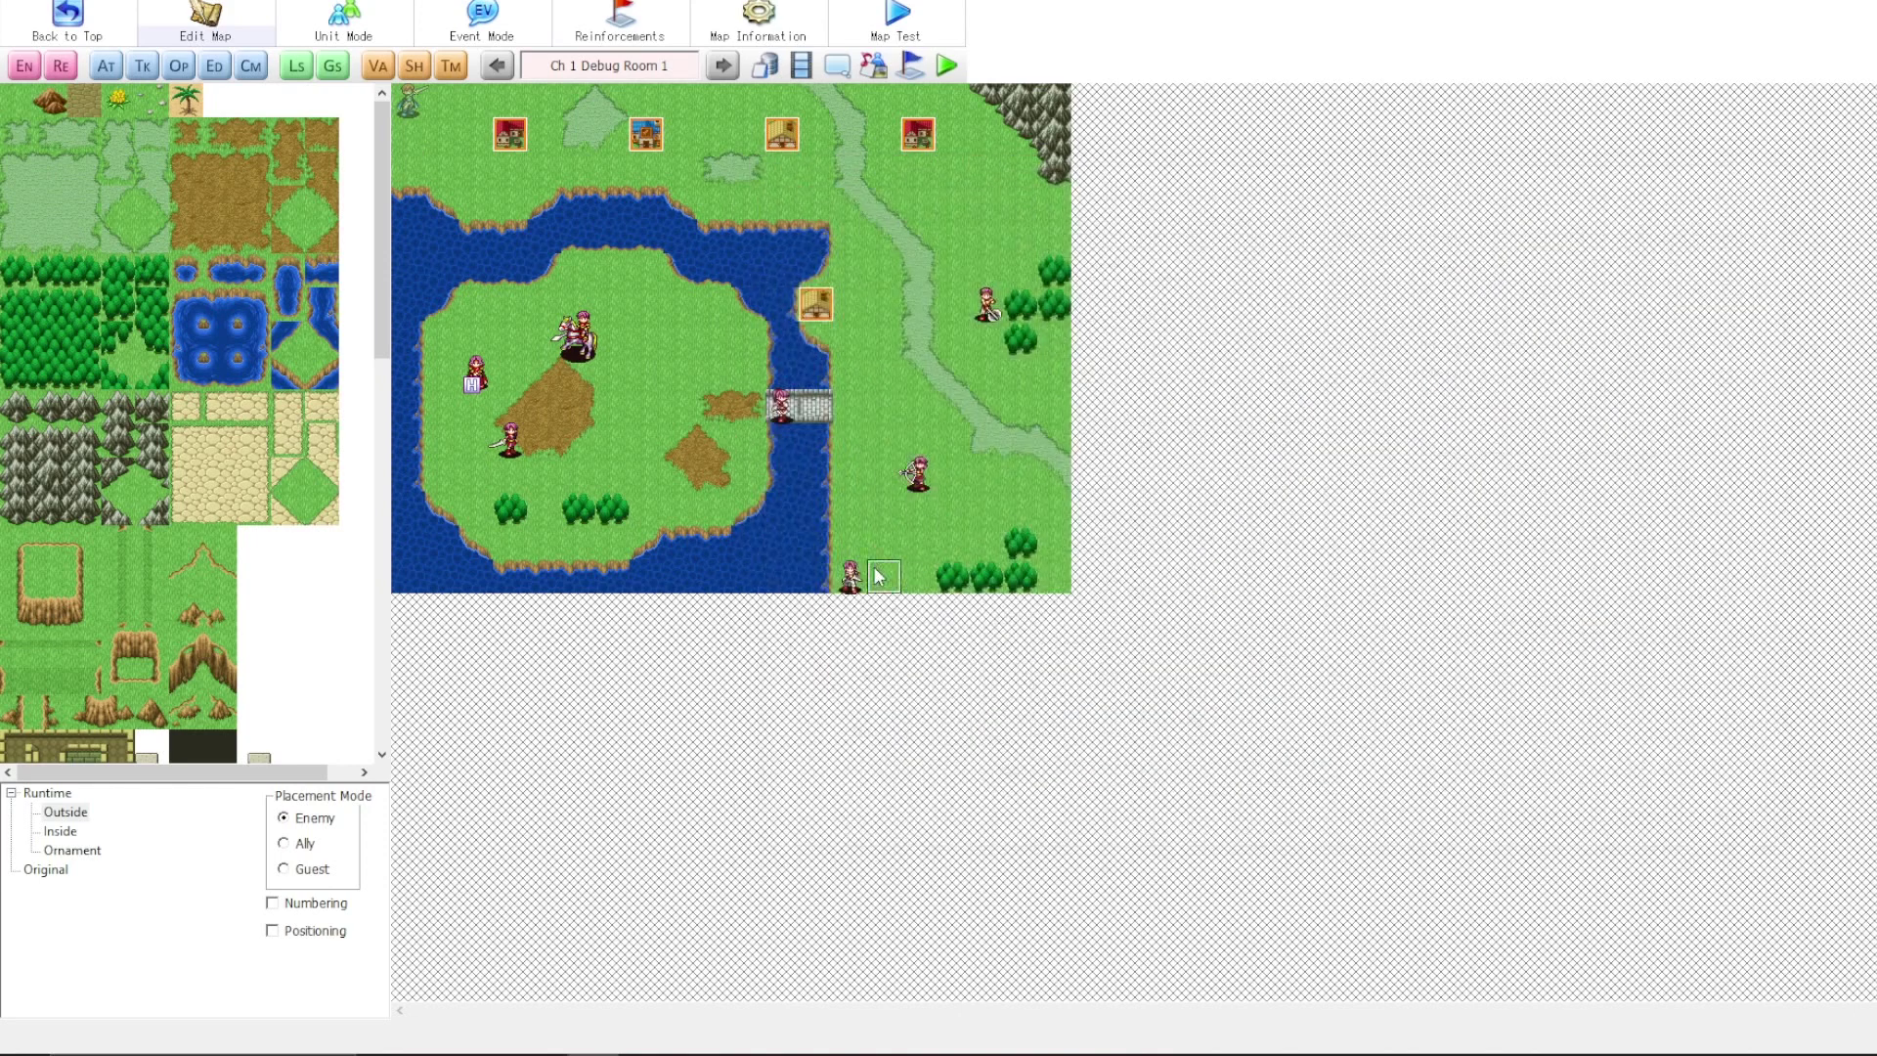
click(300, 844)
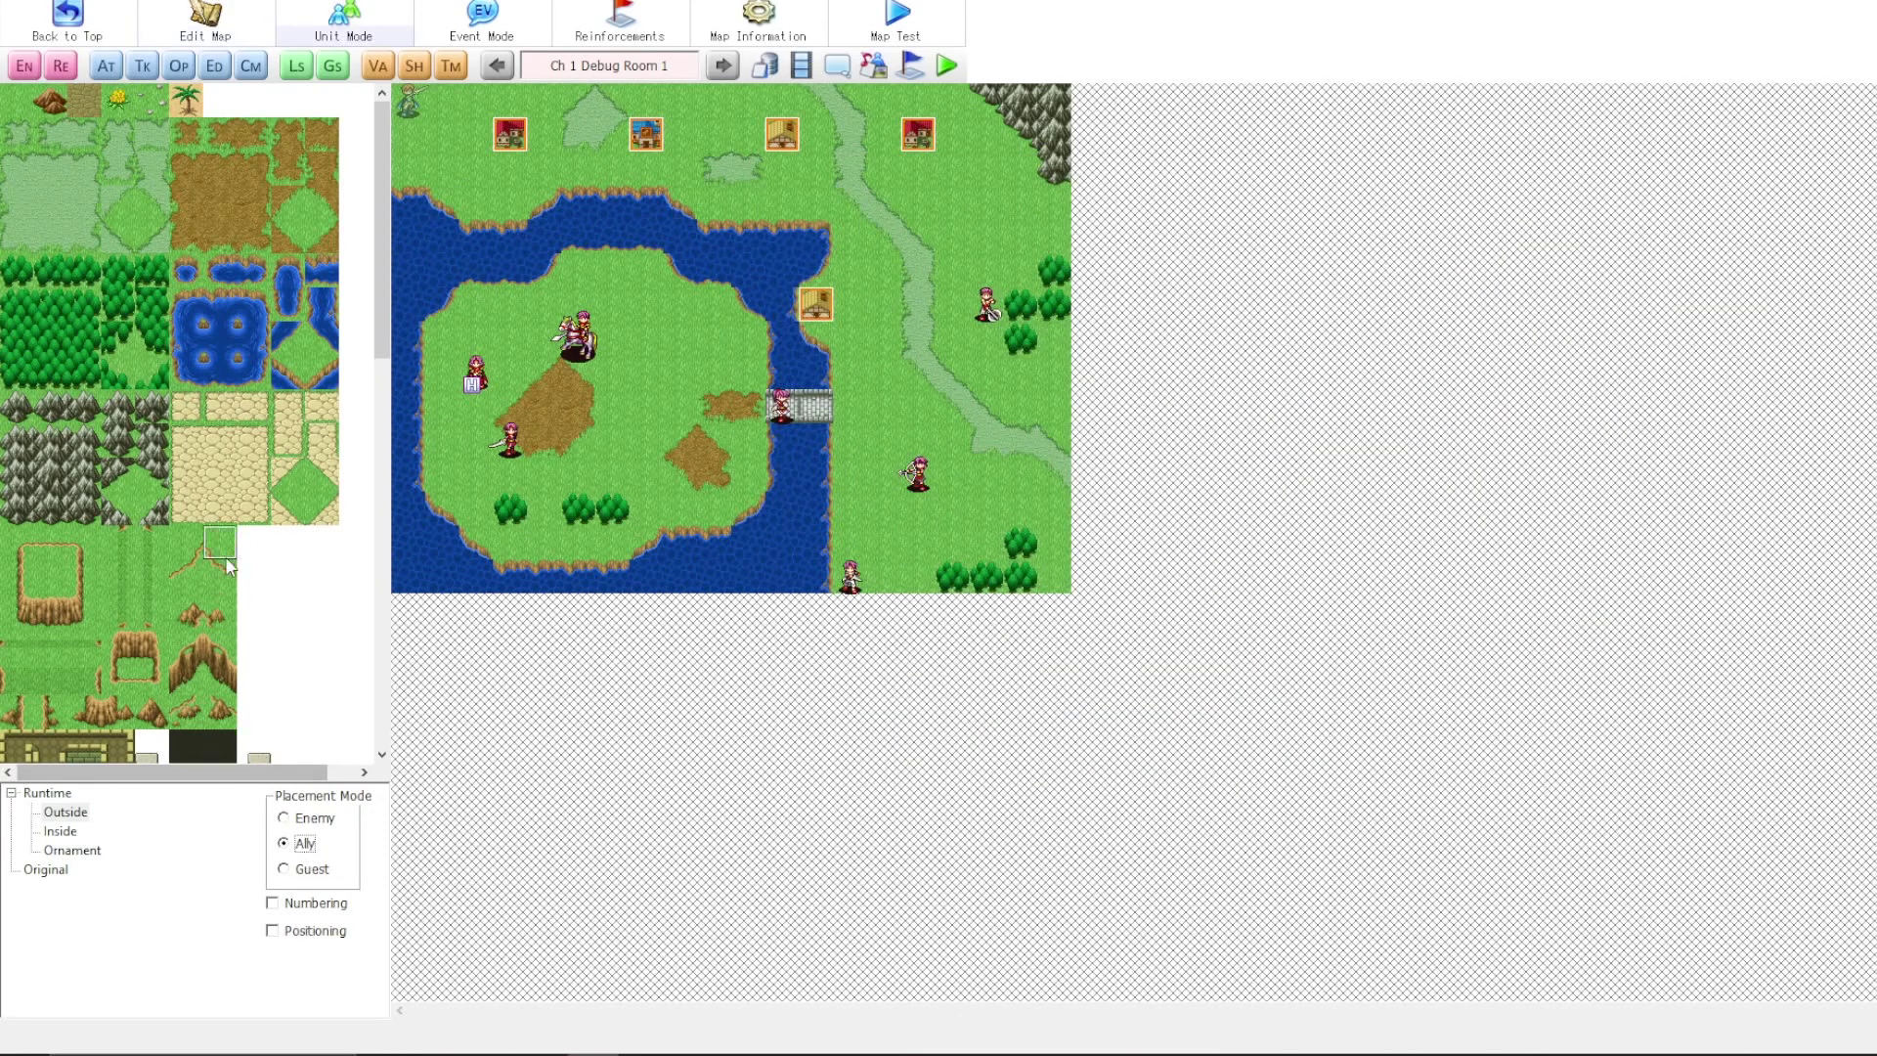
scroll(254, 547, down, 5)
scroll(254, 547, up, 6)
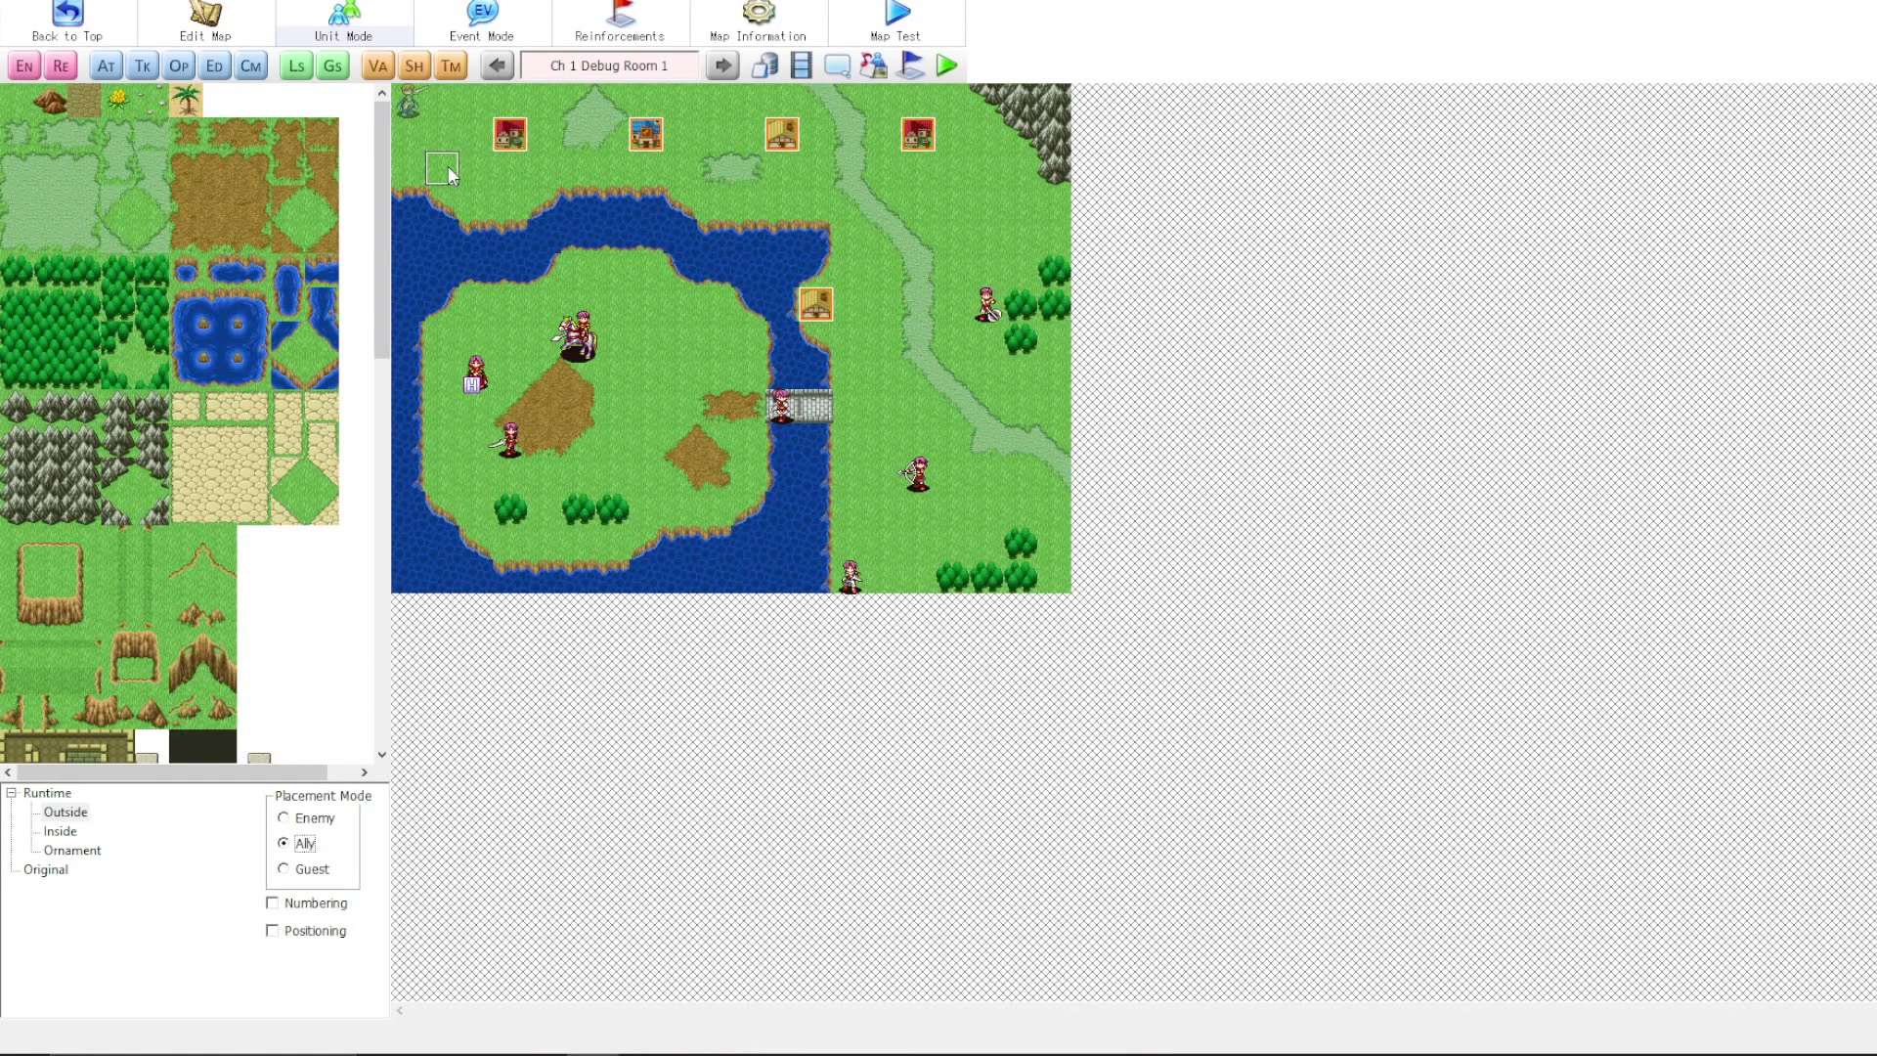
right_click(418, 175)
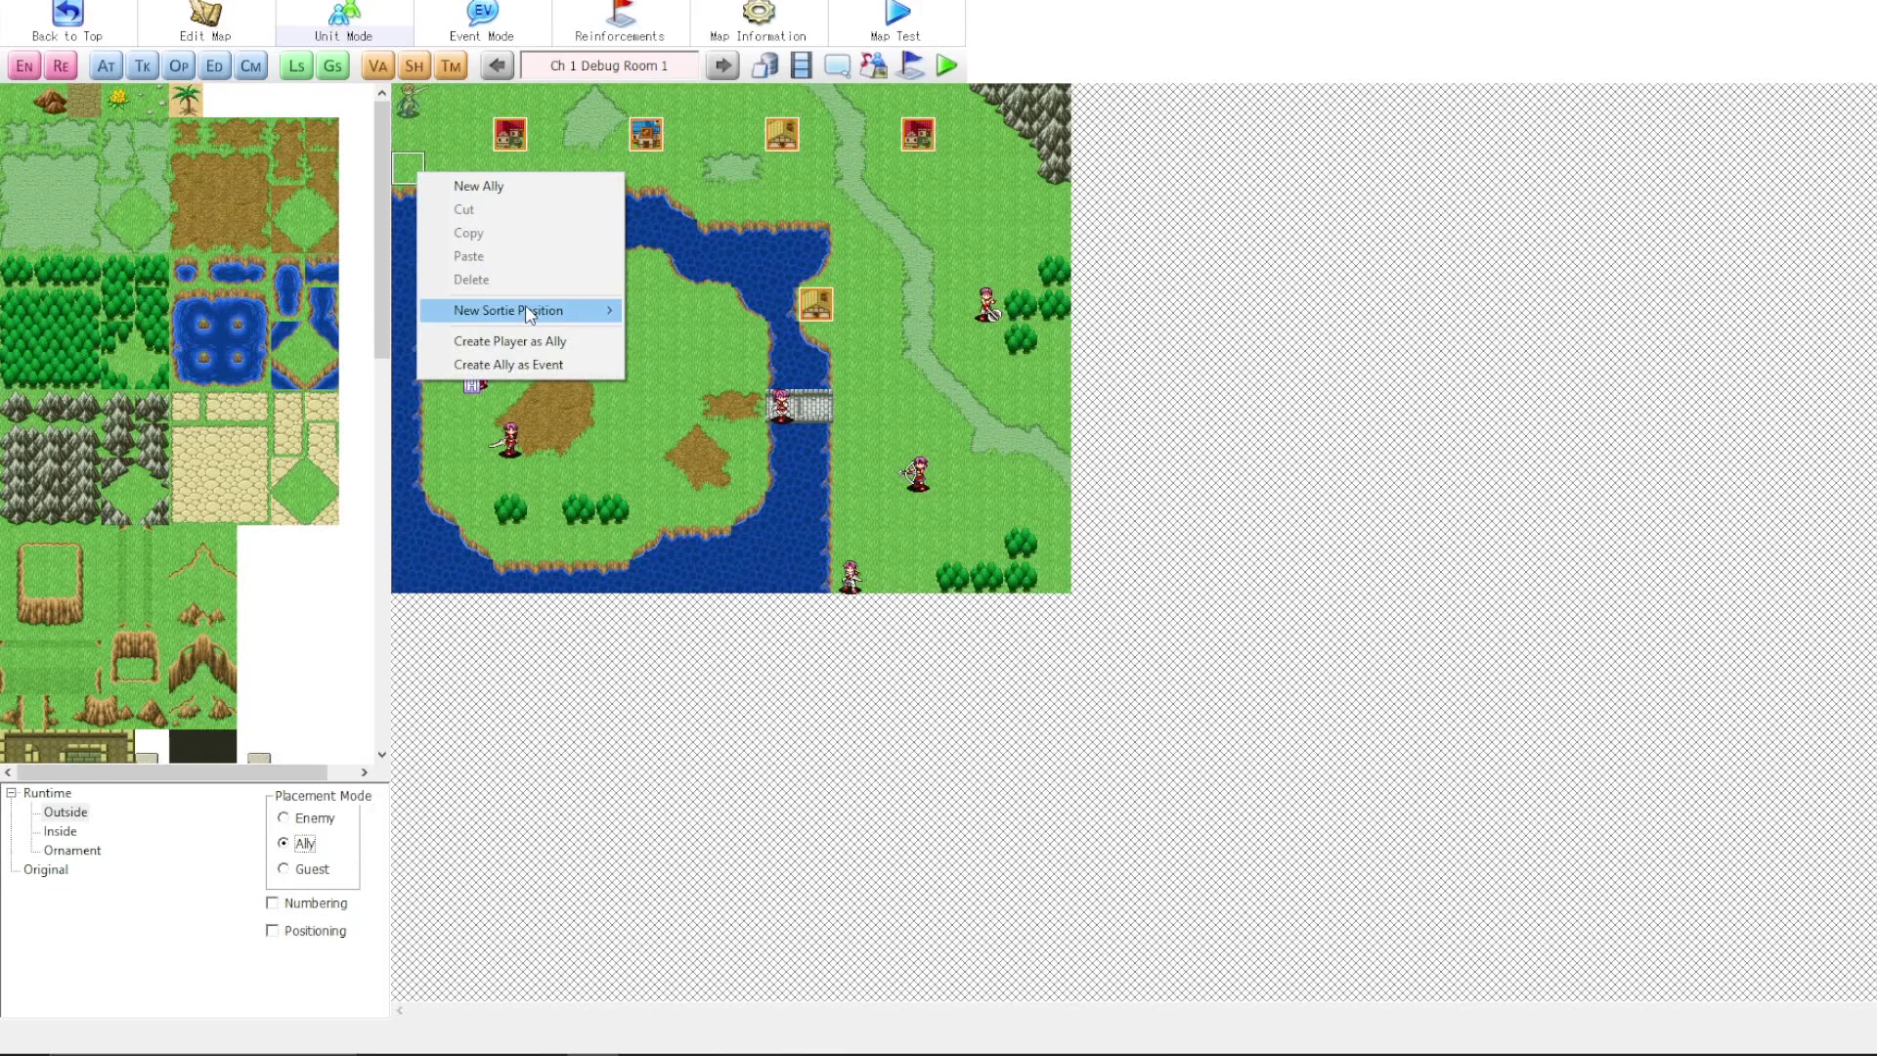
click(486, 184)
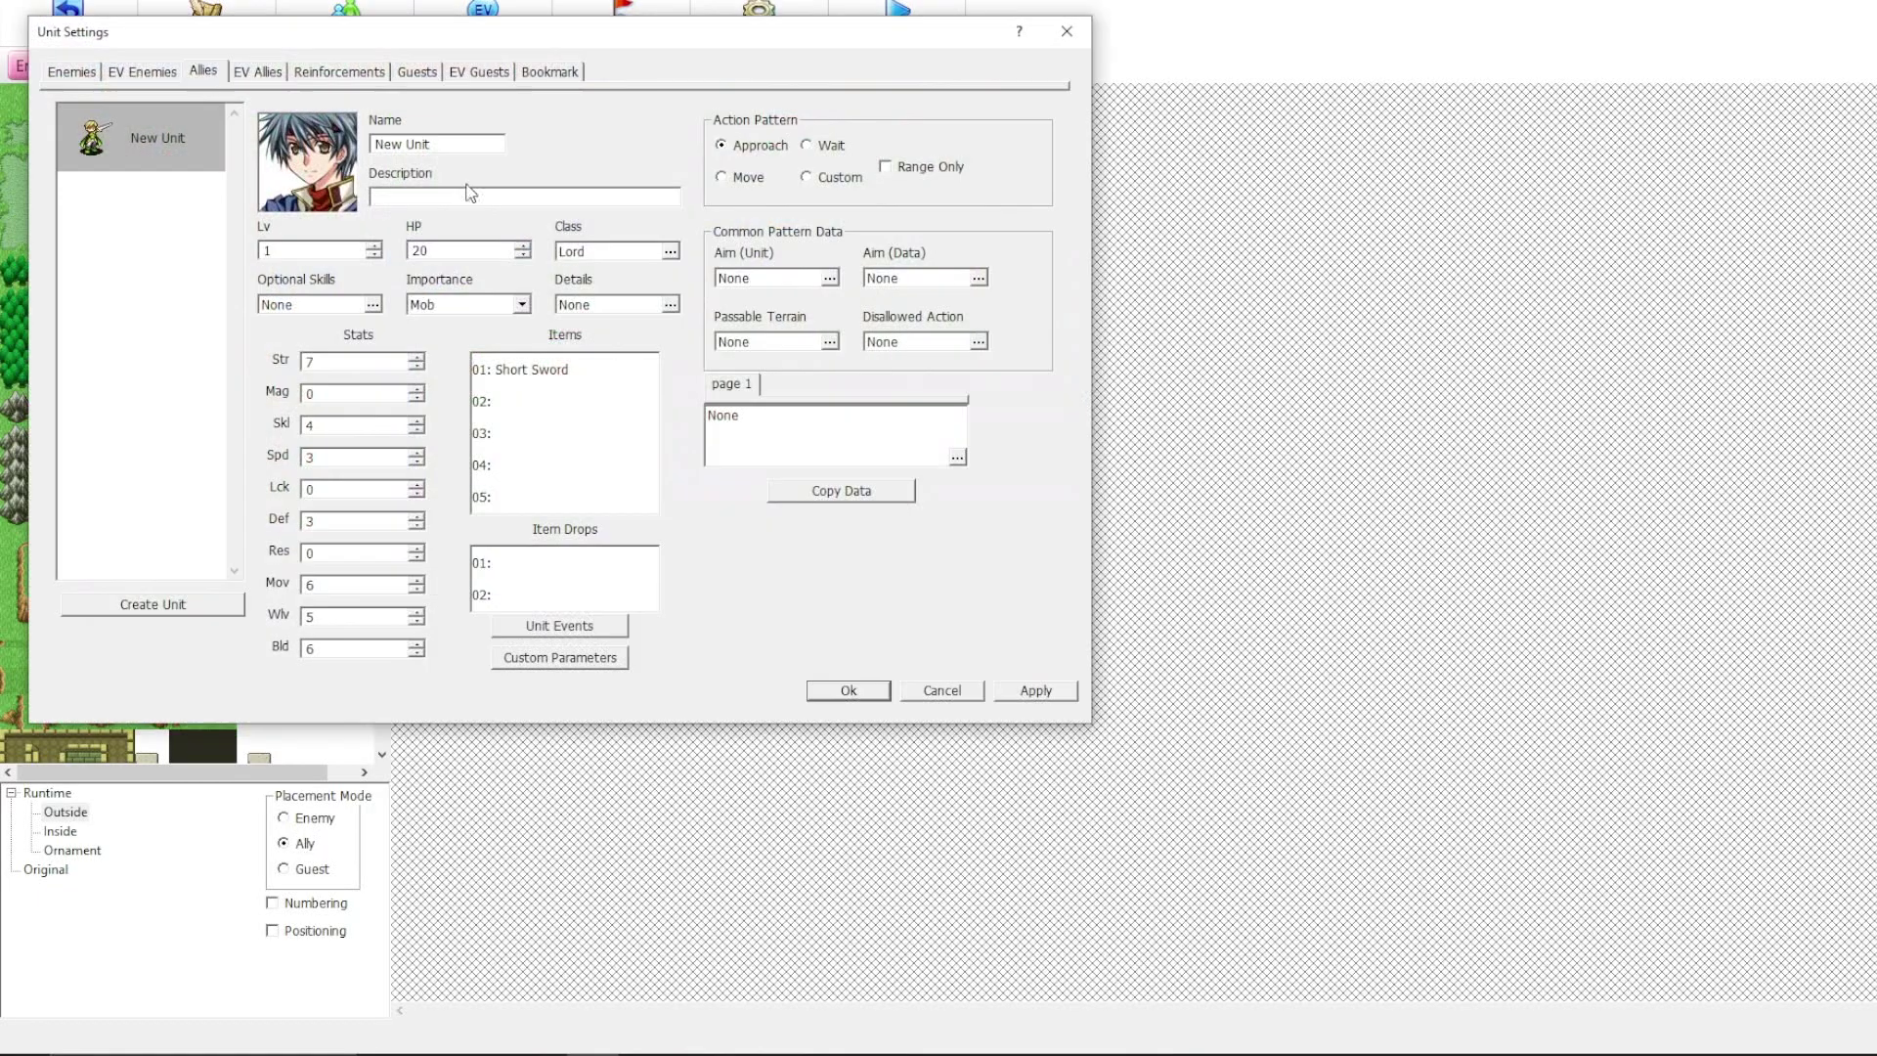
click(148, 72)
click(203, 73)
click(83, 73)
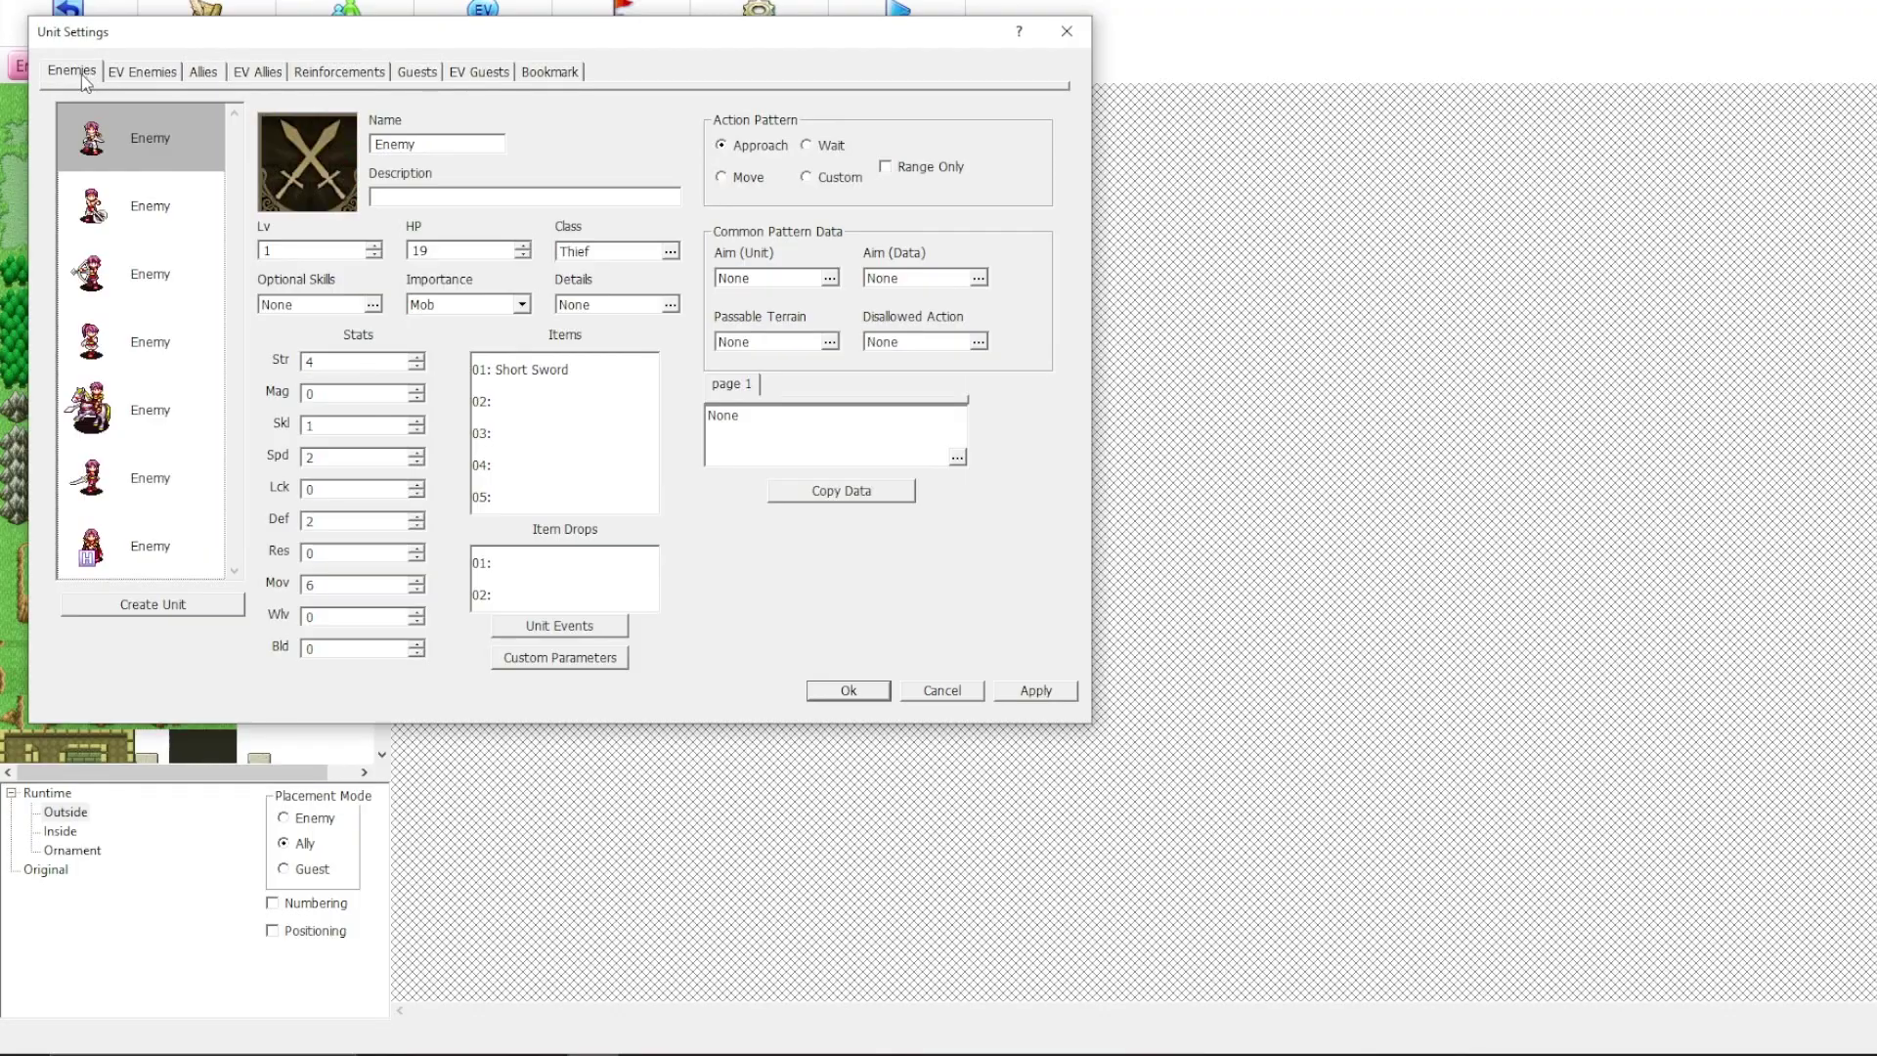
click(154, 74)
click(203, 73)
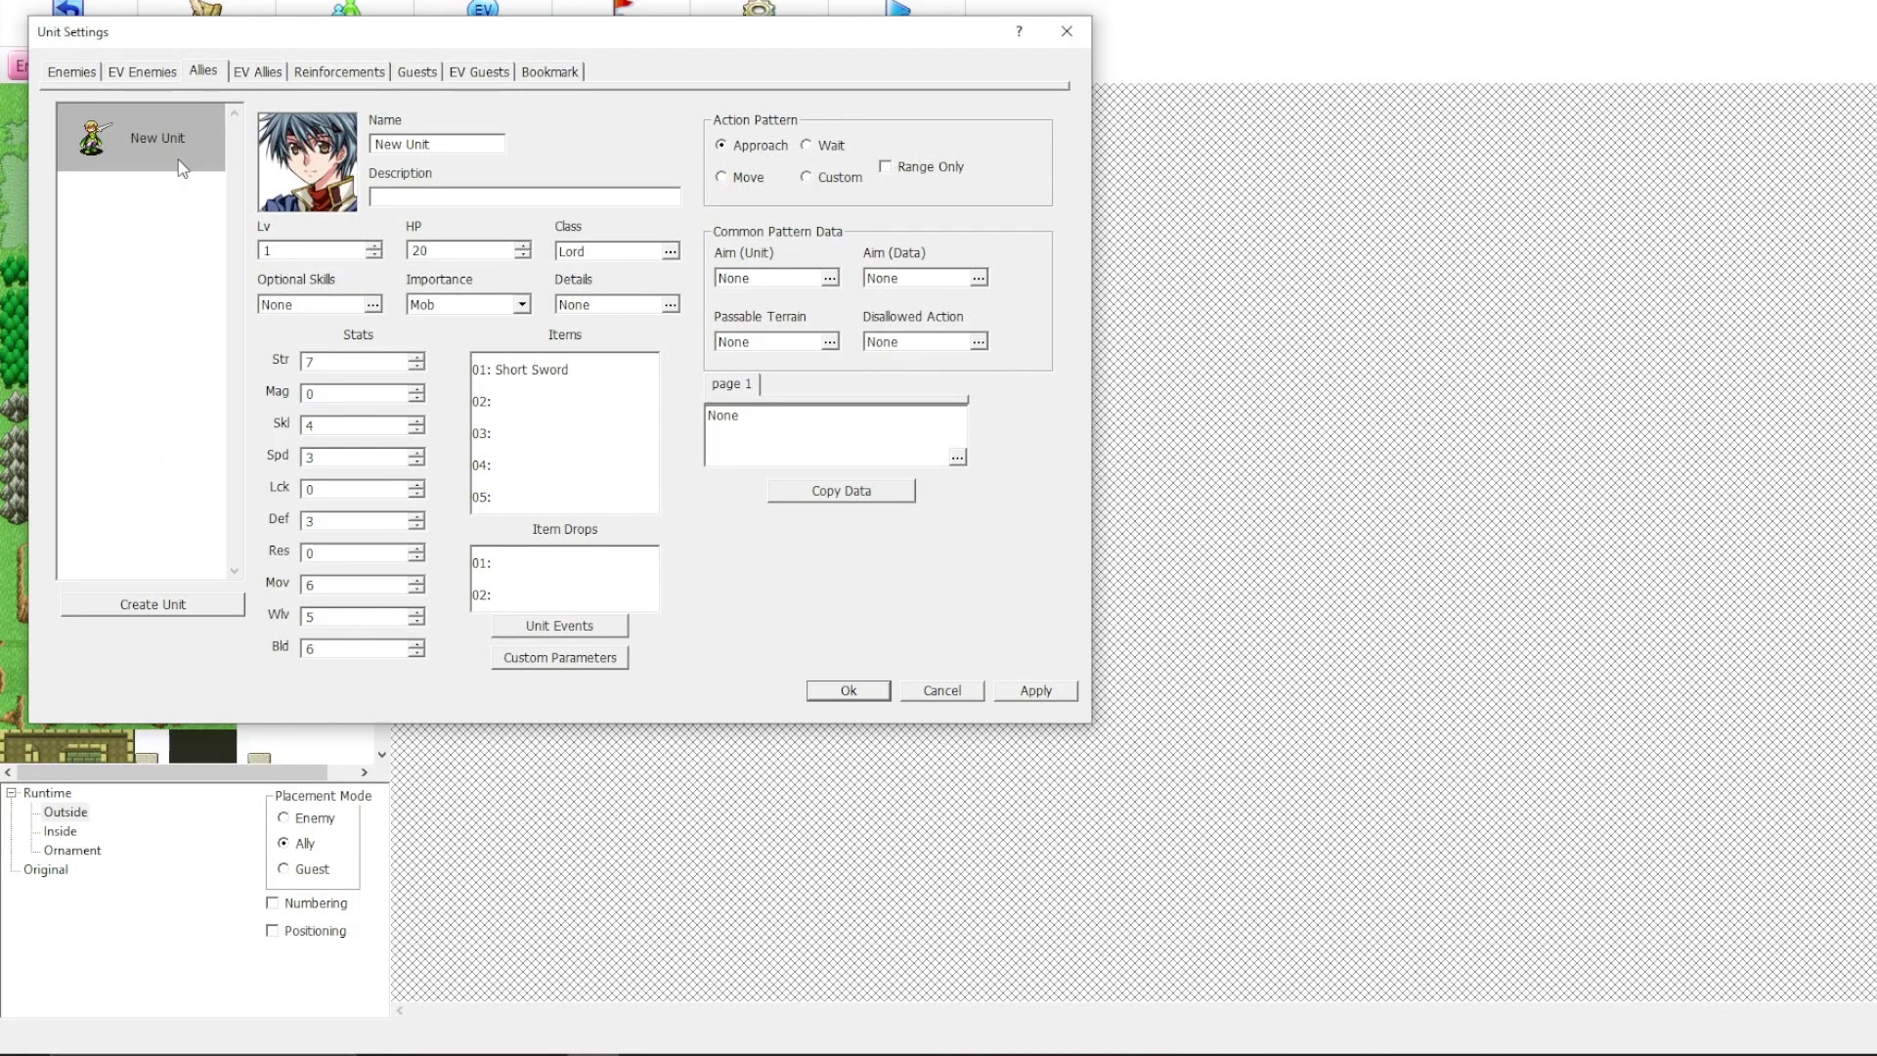
drag(289, 34, 1024, 164)
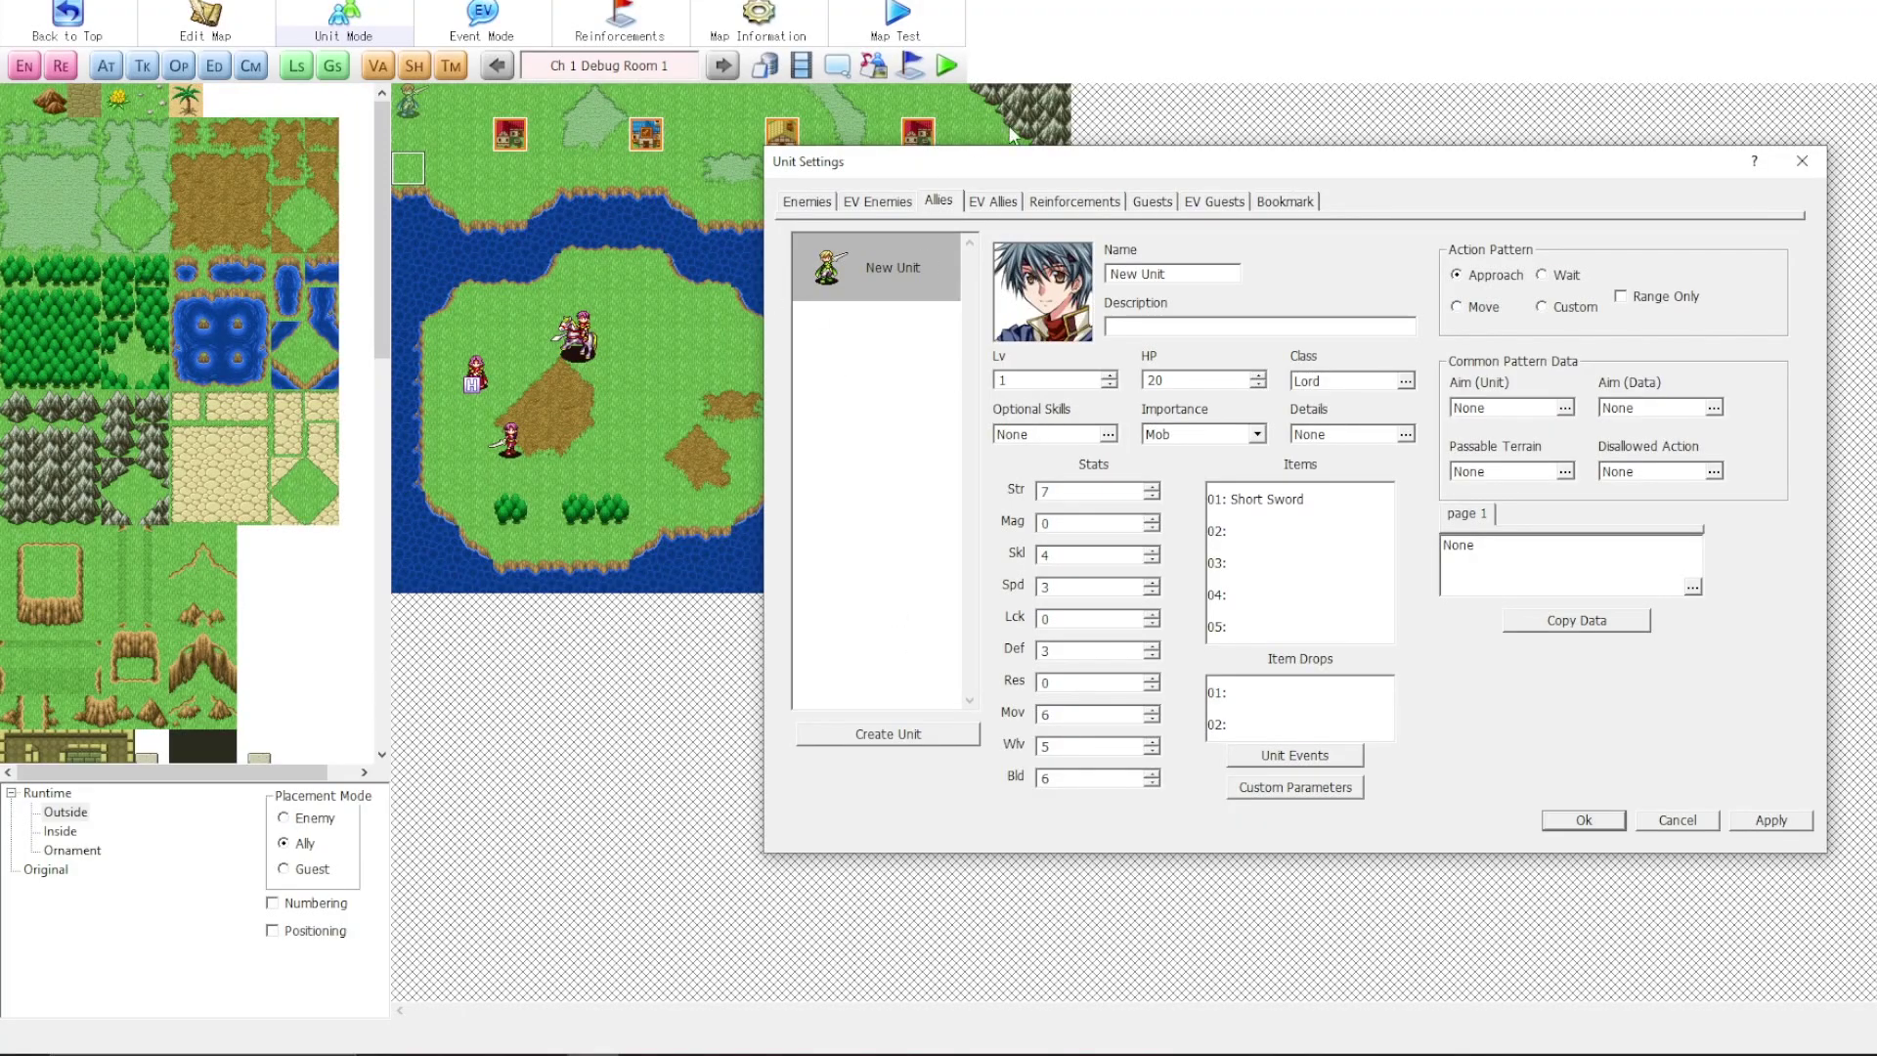
click(1677, 819)
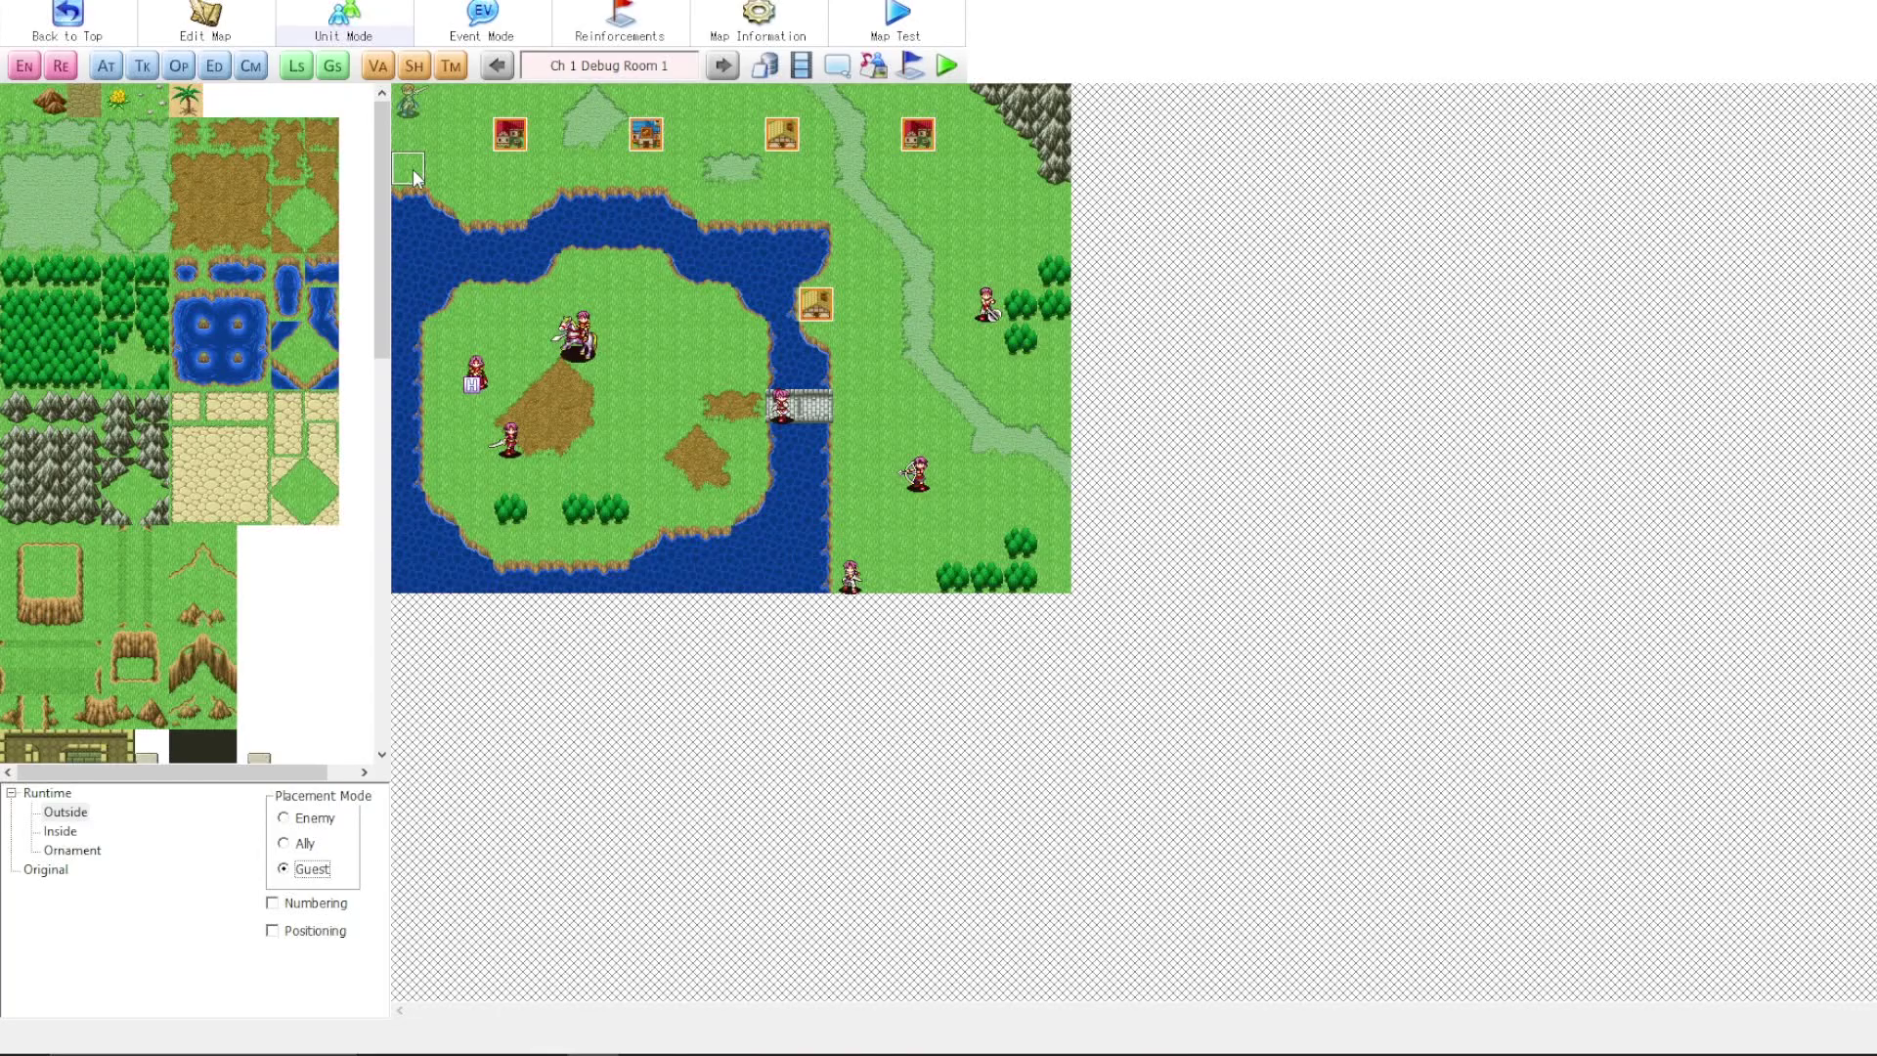
- Try the guest and ally placement menus on map cells, dismissing both without placing a unit
drag(378, 315, 383, 237)
right_click(412, 170)
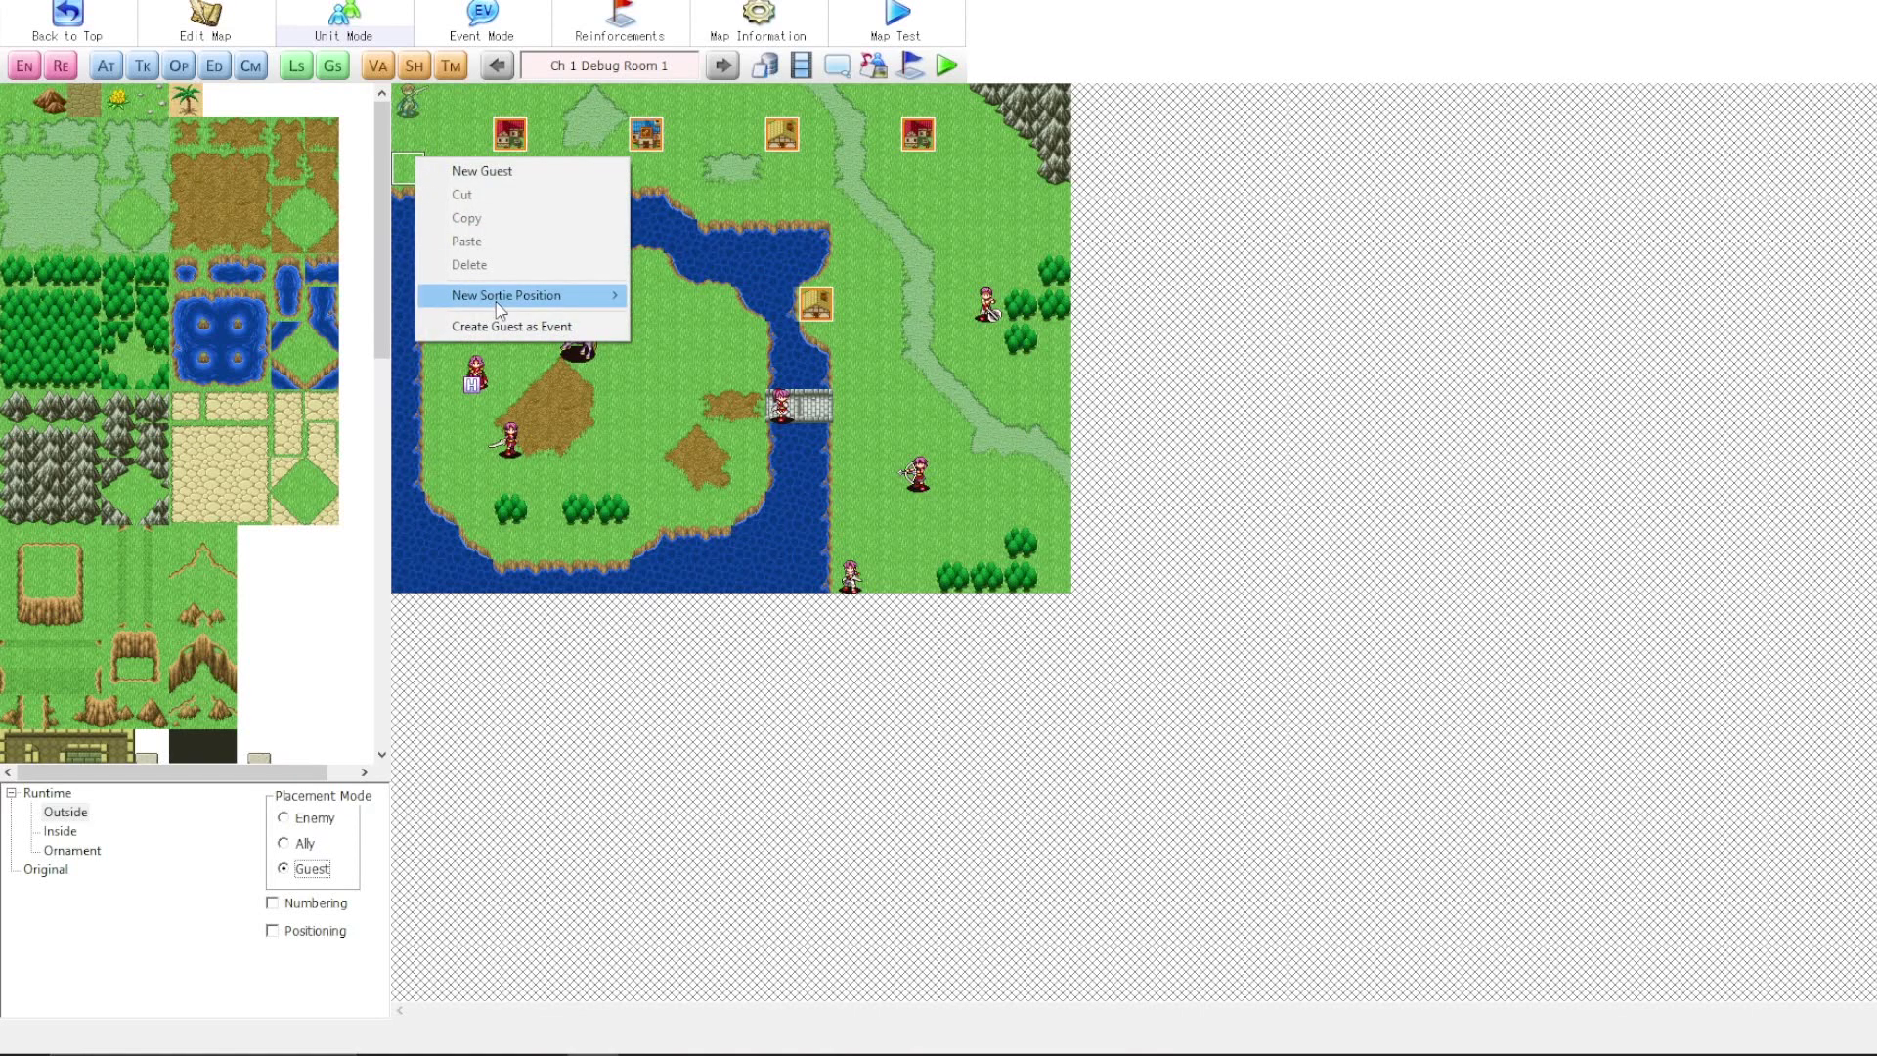
click(416, 174)
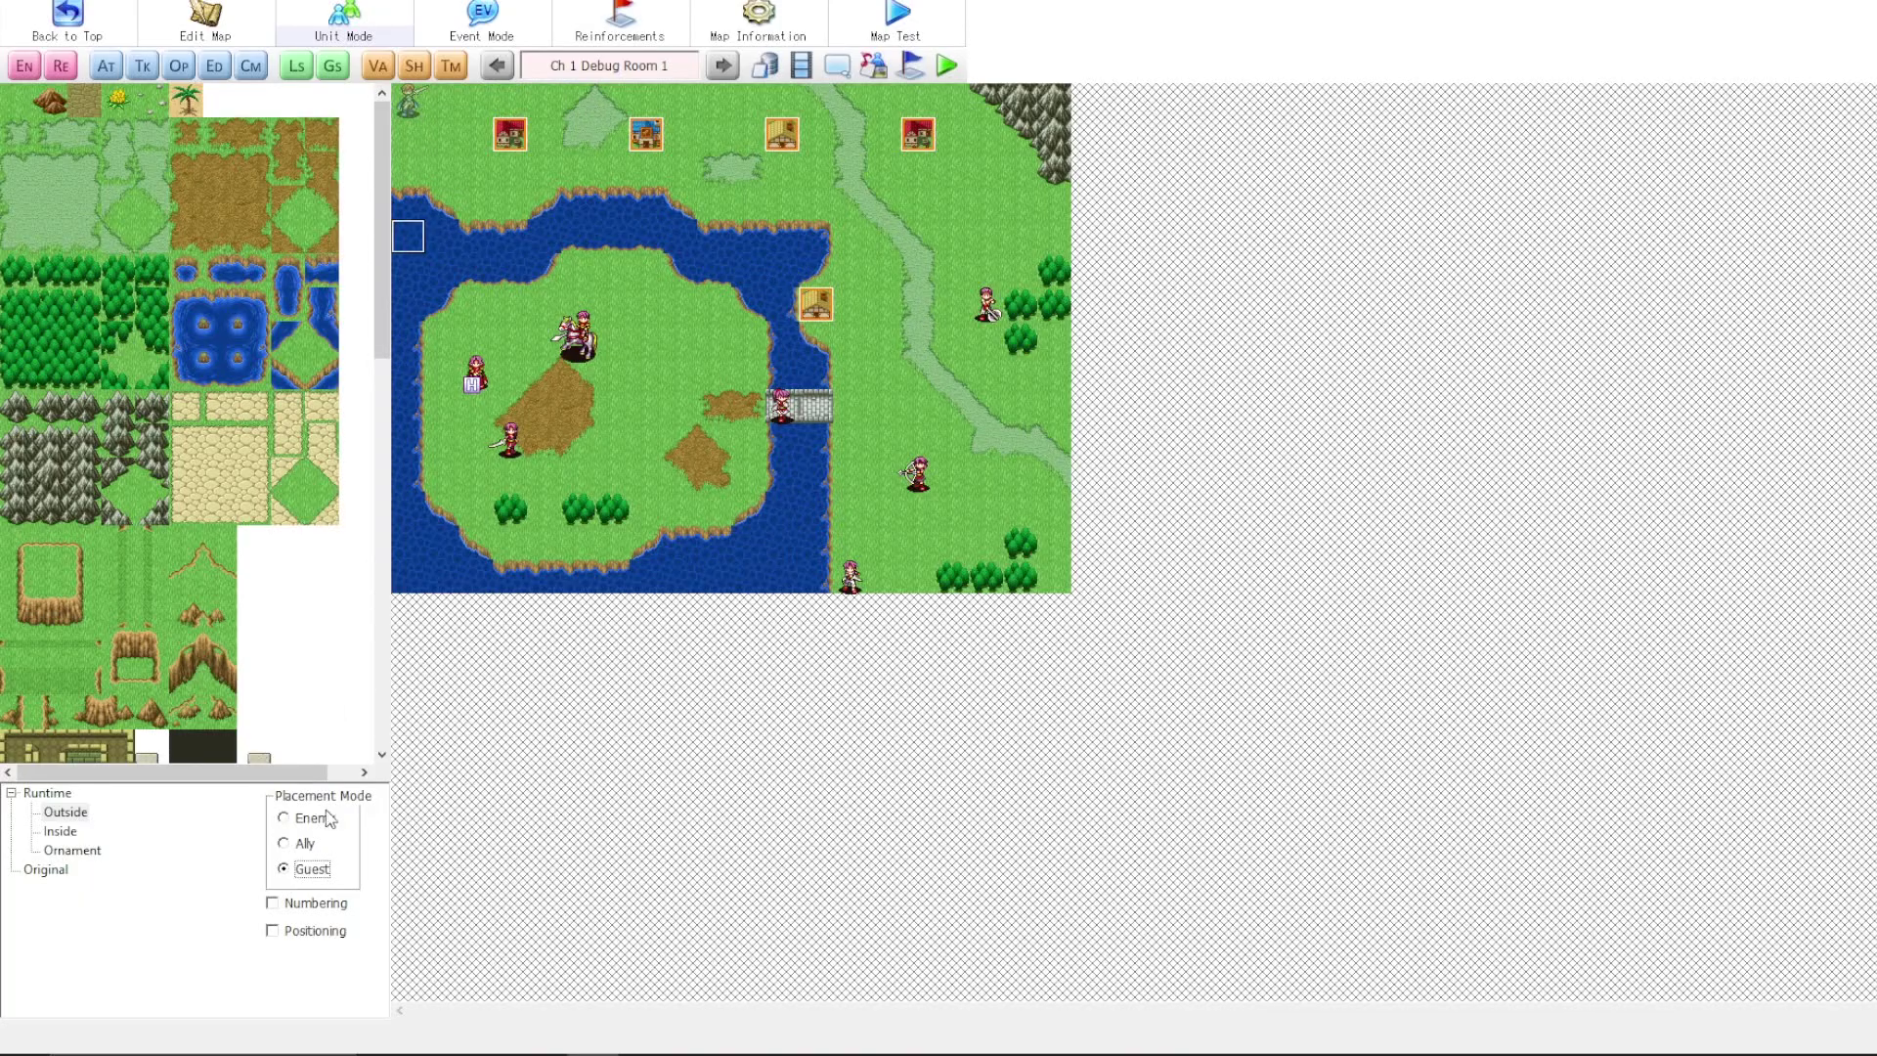
click(298, 844)
right_click(424, 167)
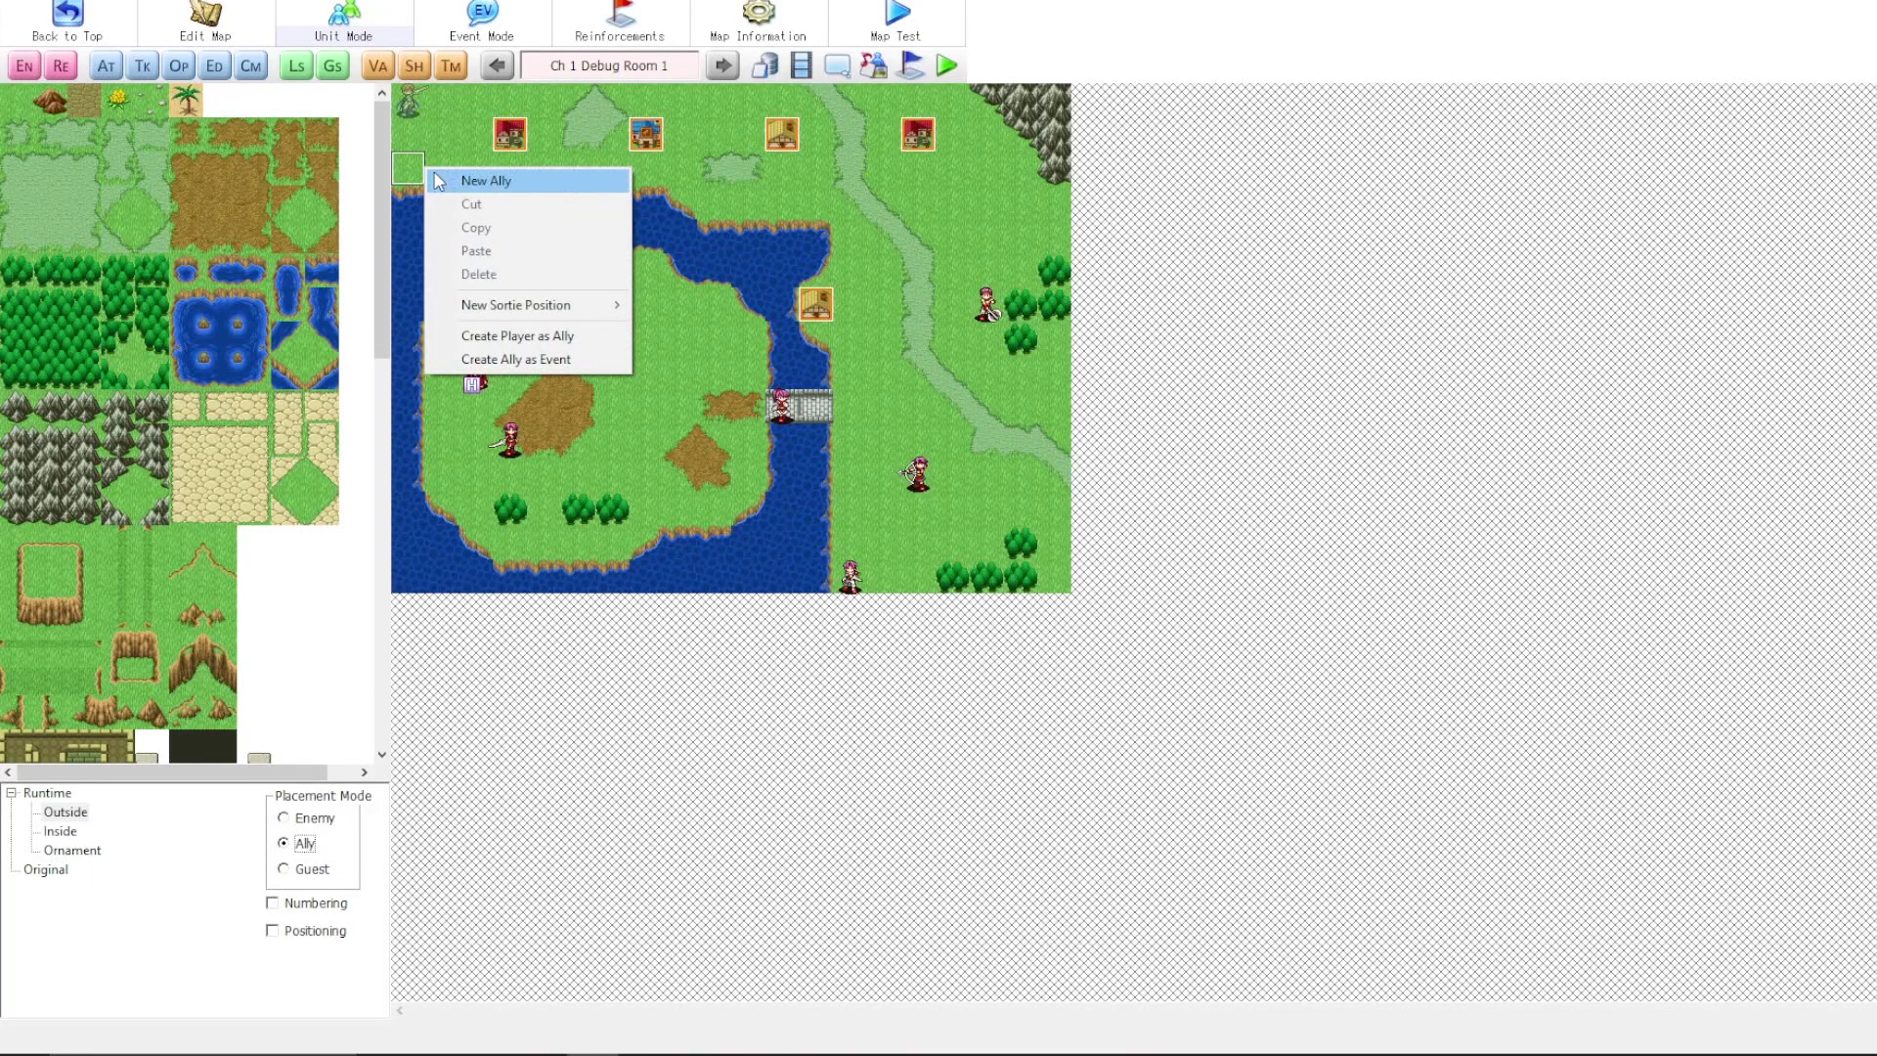
click(694, 213)
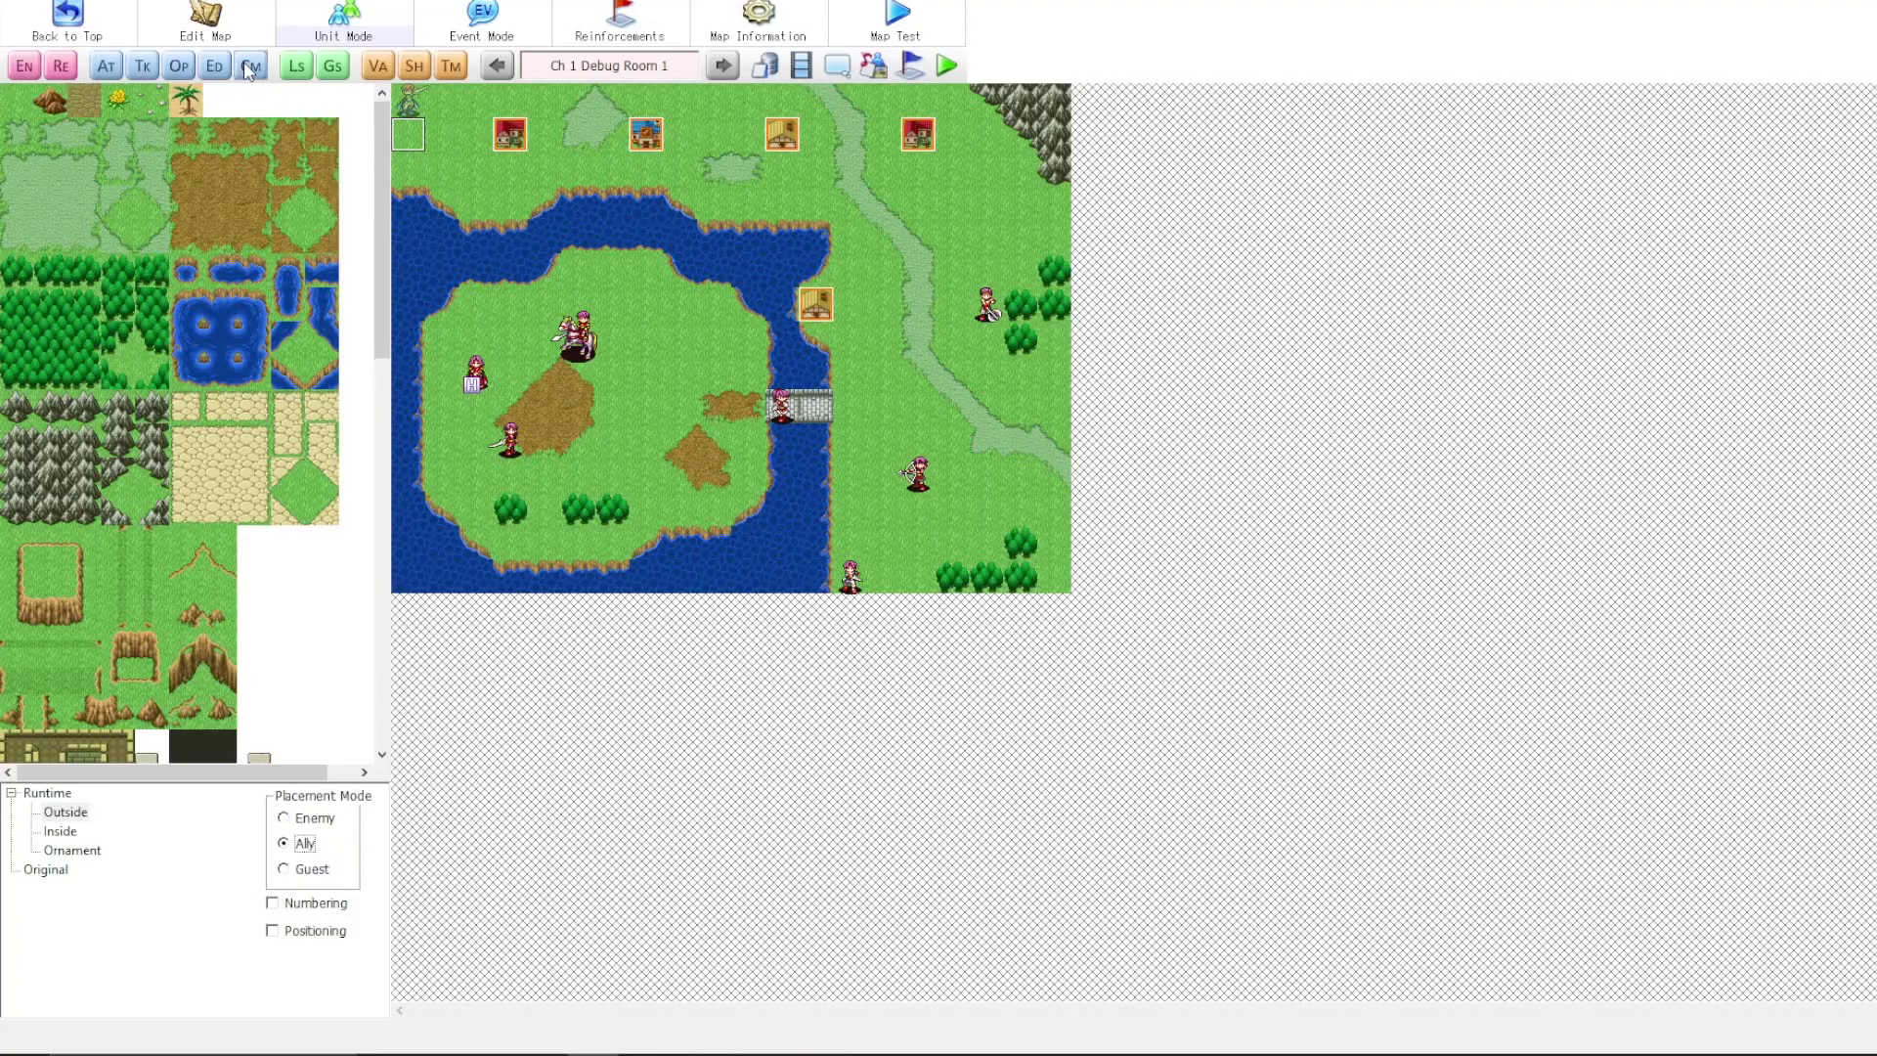
- Move the database aside, view Helen, Lambert, Lucy and Helen, then close it with Ok
click(765, 66)
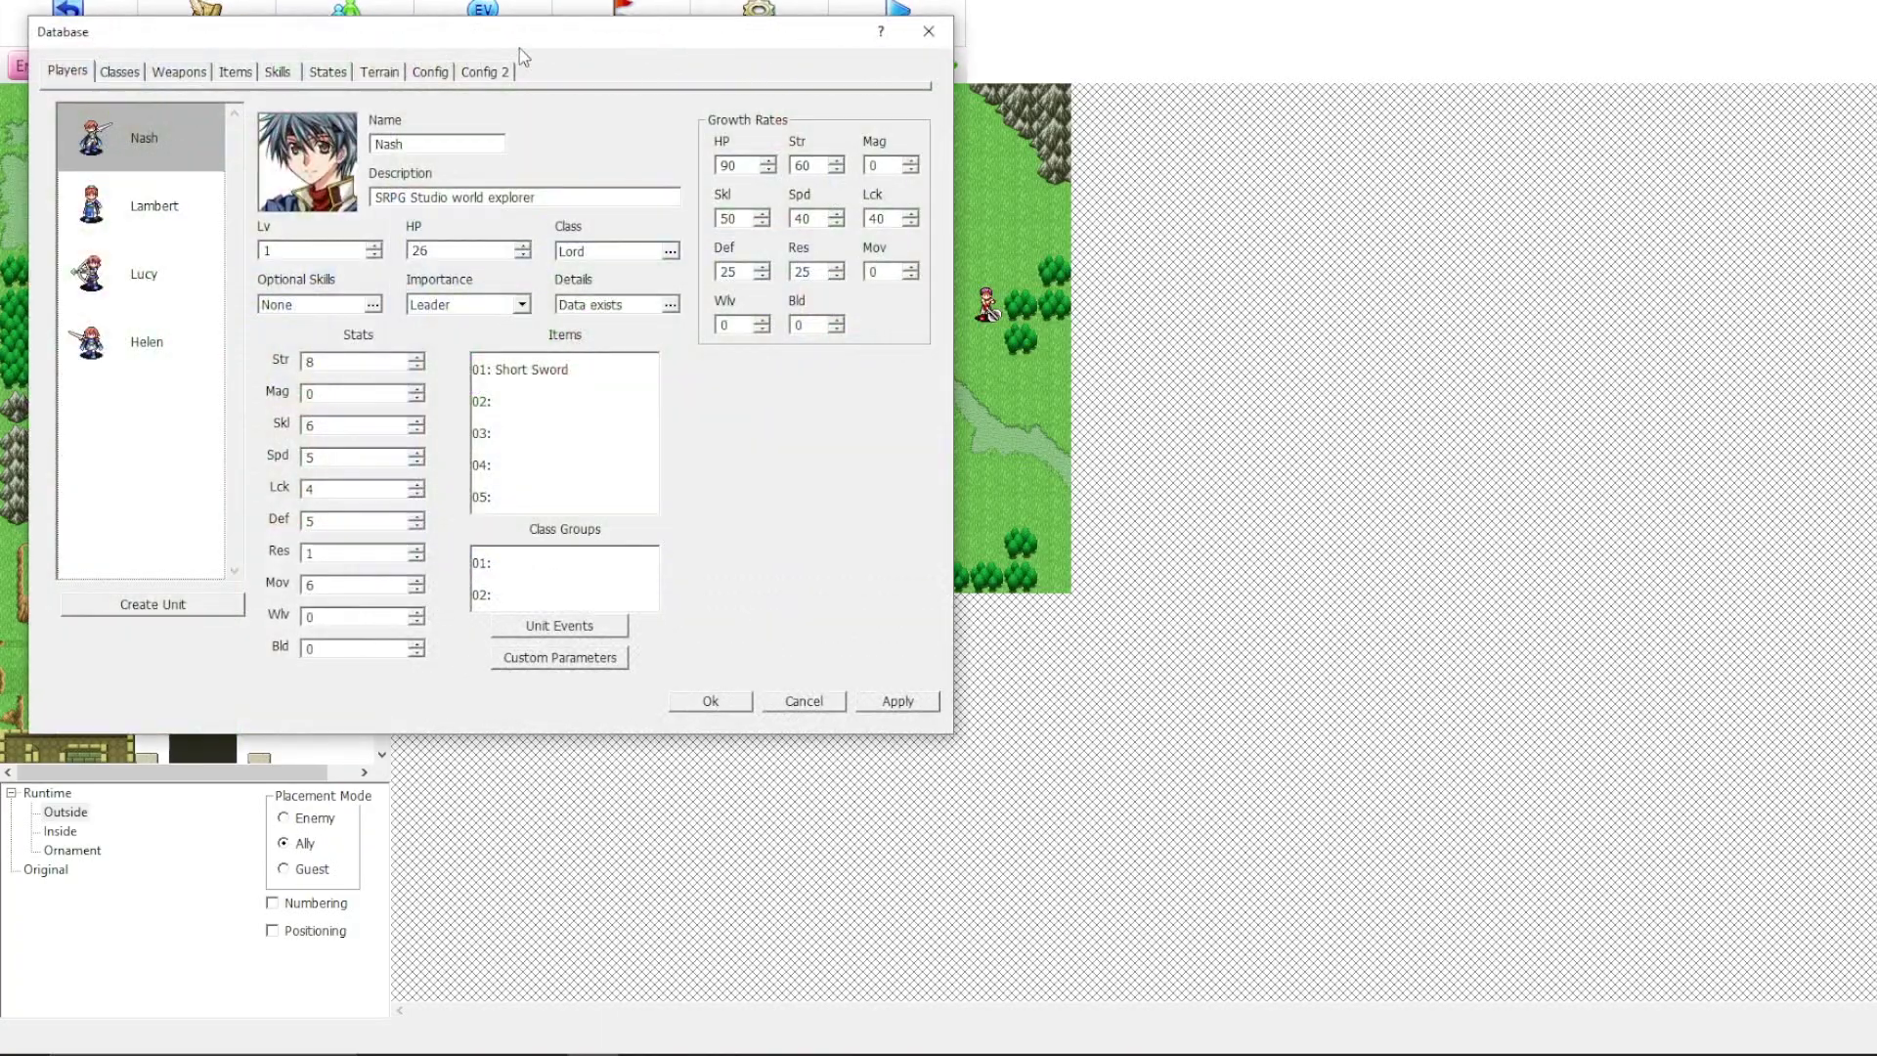
drag(420, 28, 1463, 100)
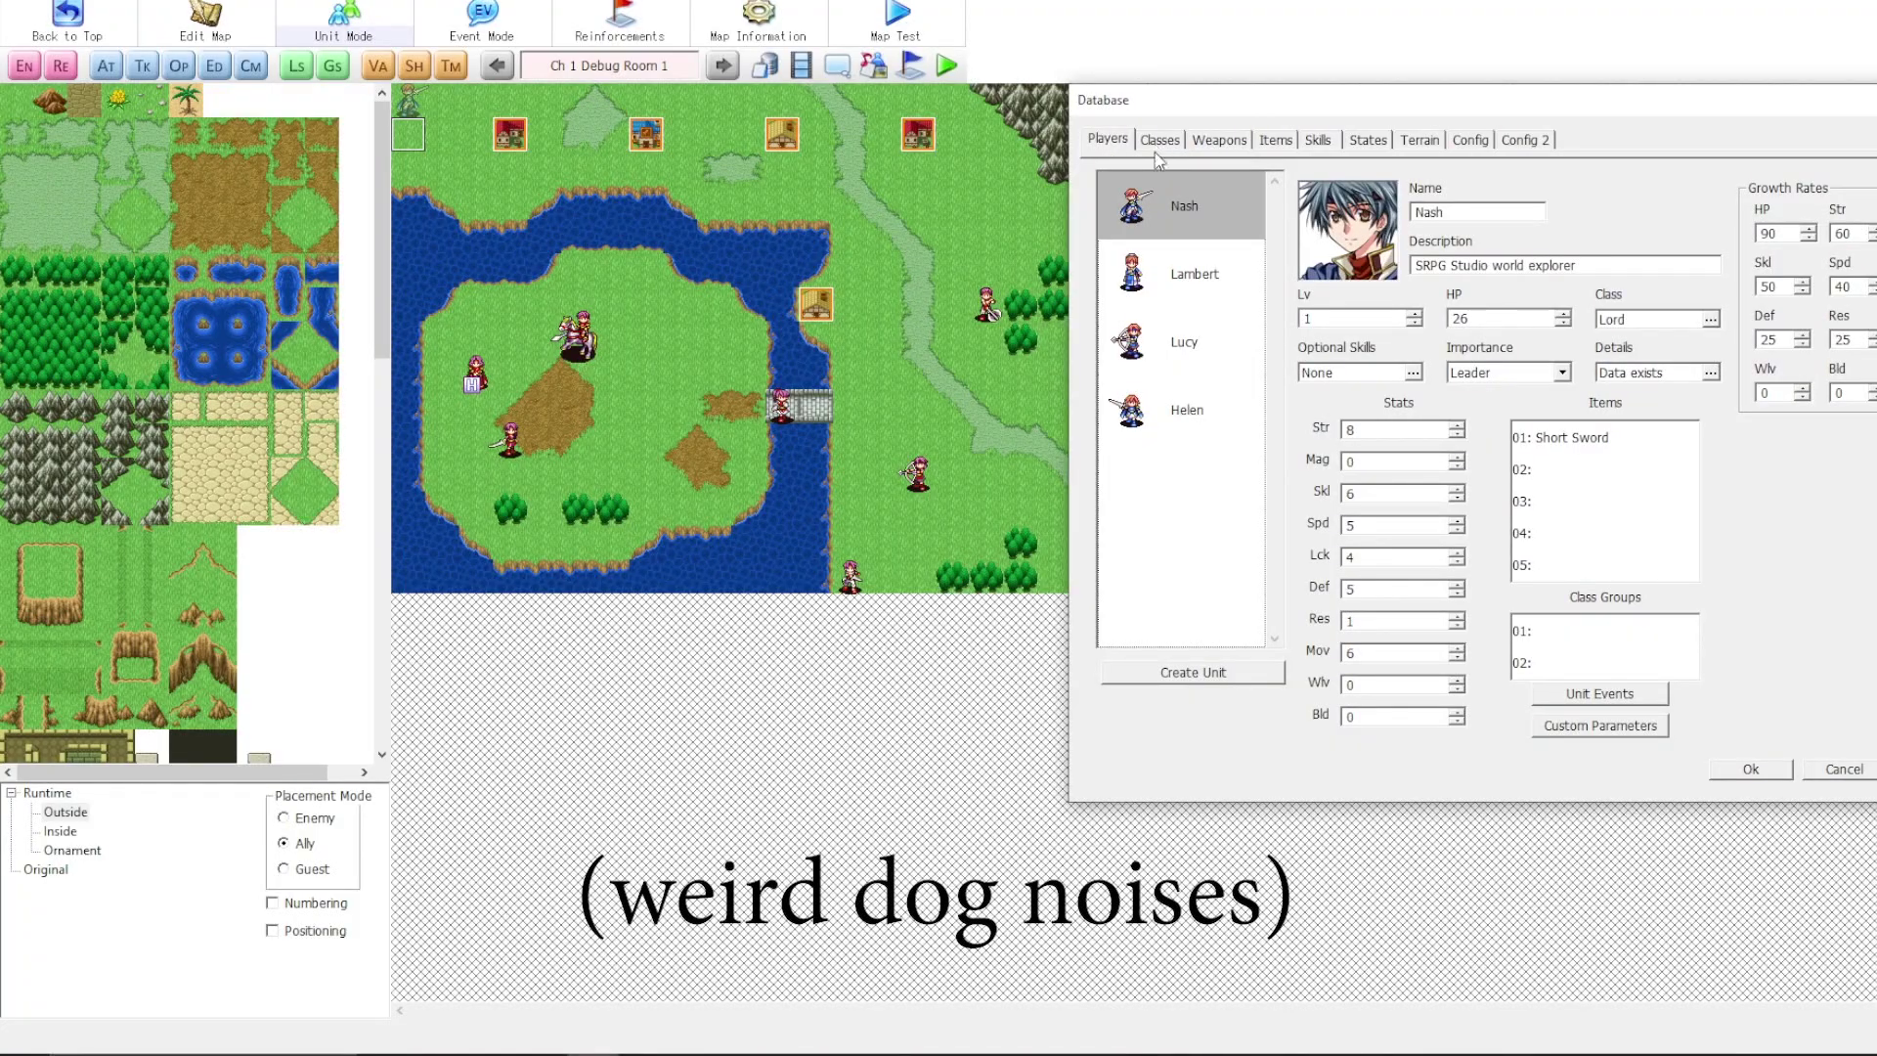
click(1185, 416)
click(1183, 278)
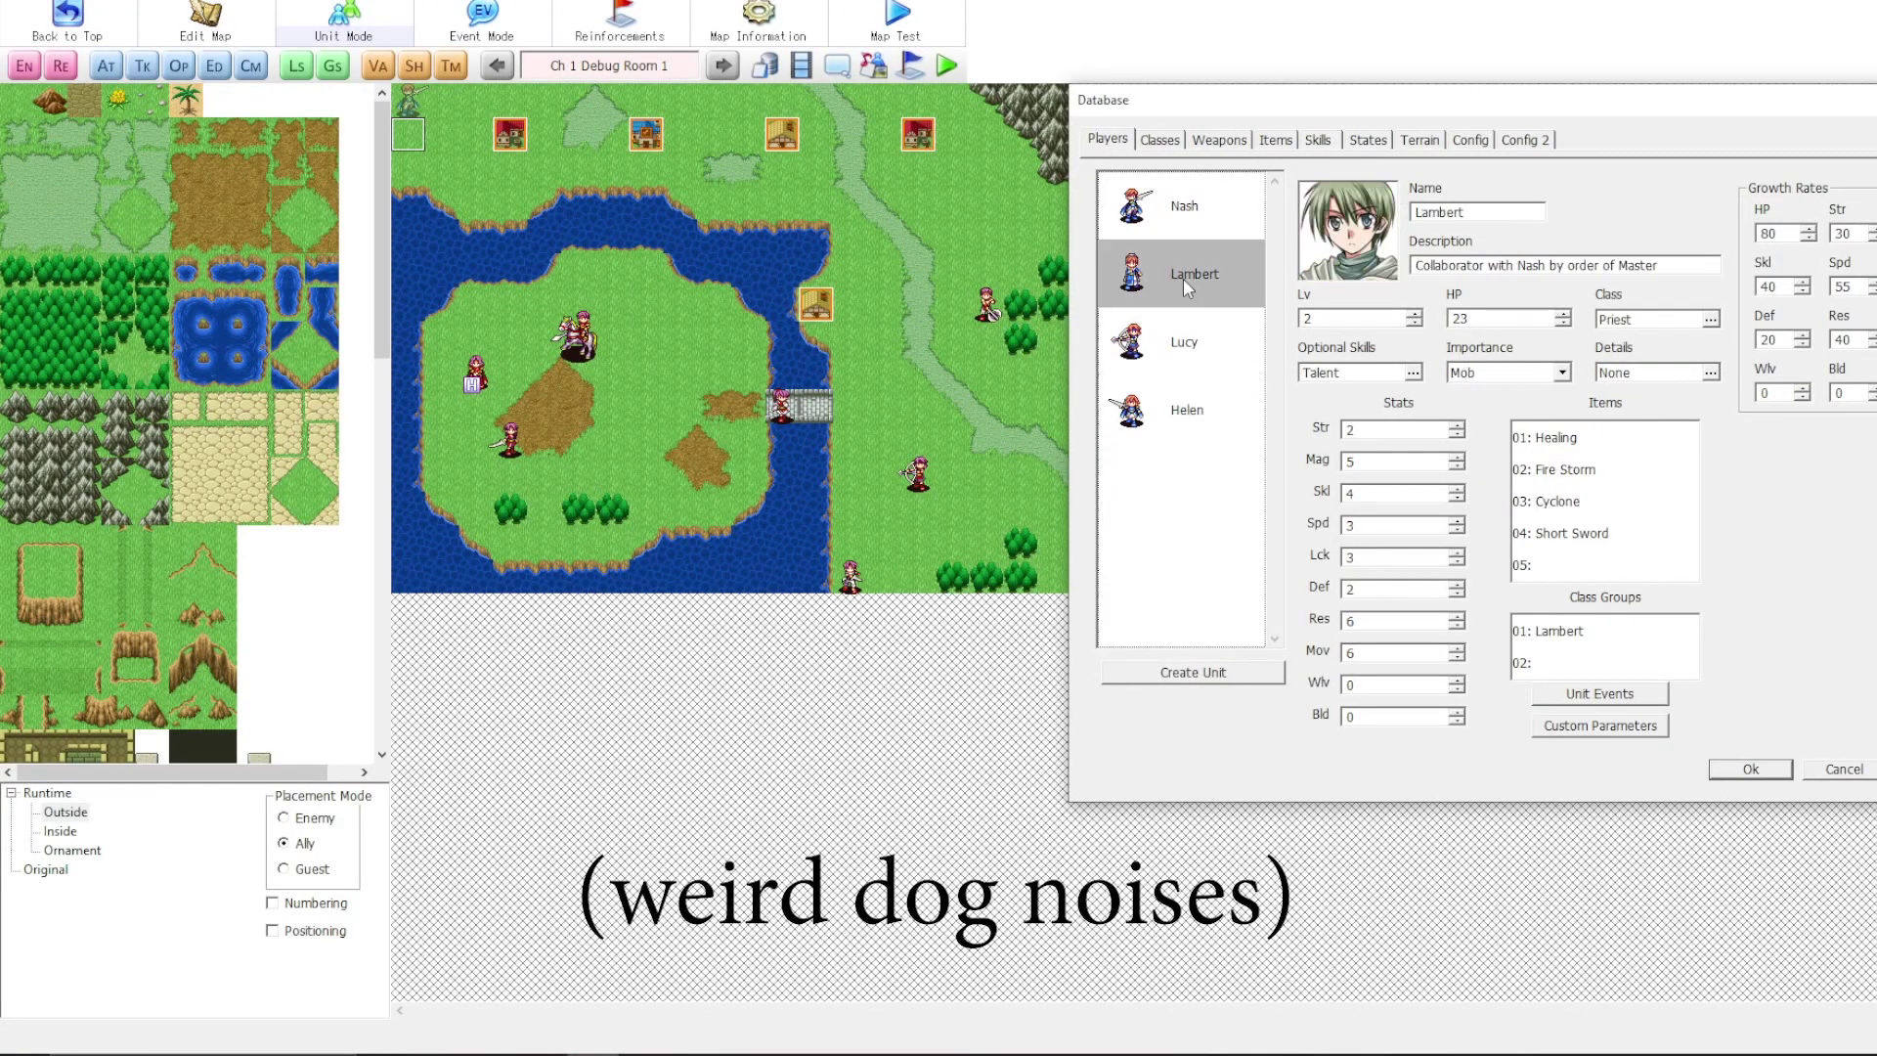
click(1187, 338)
click(1183, 409)
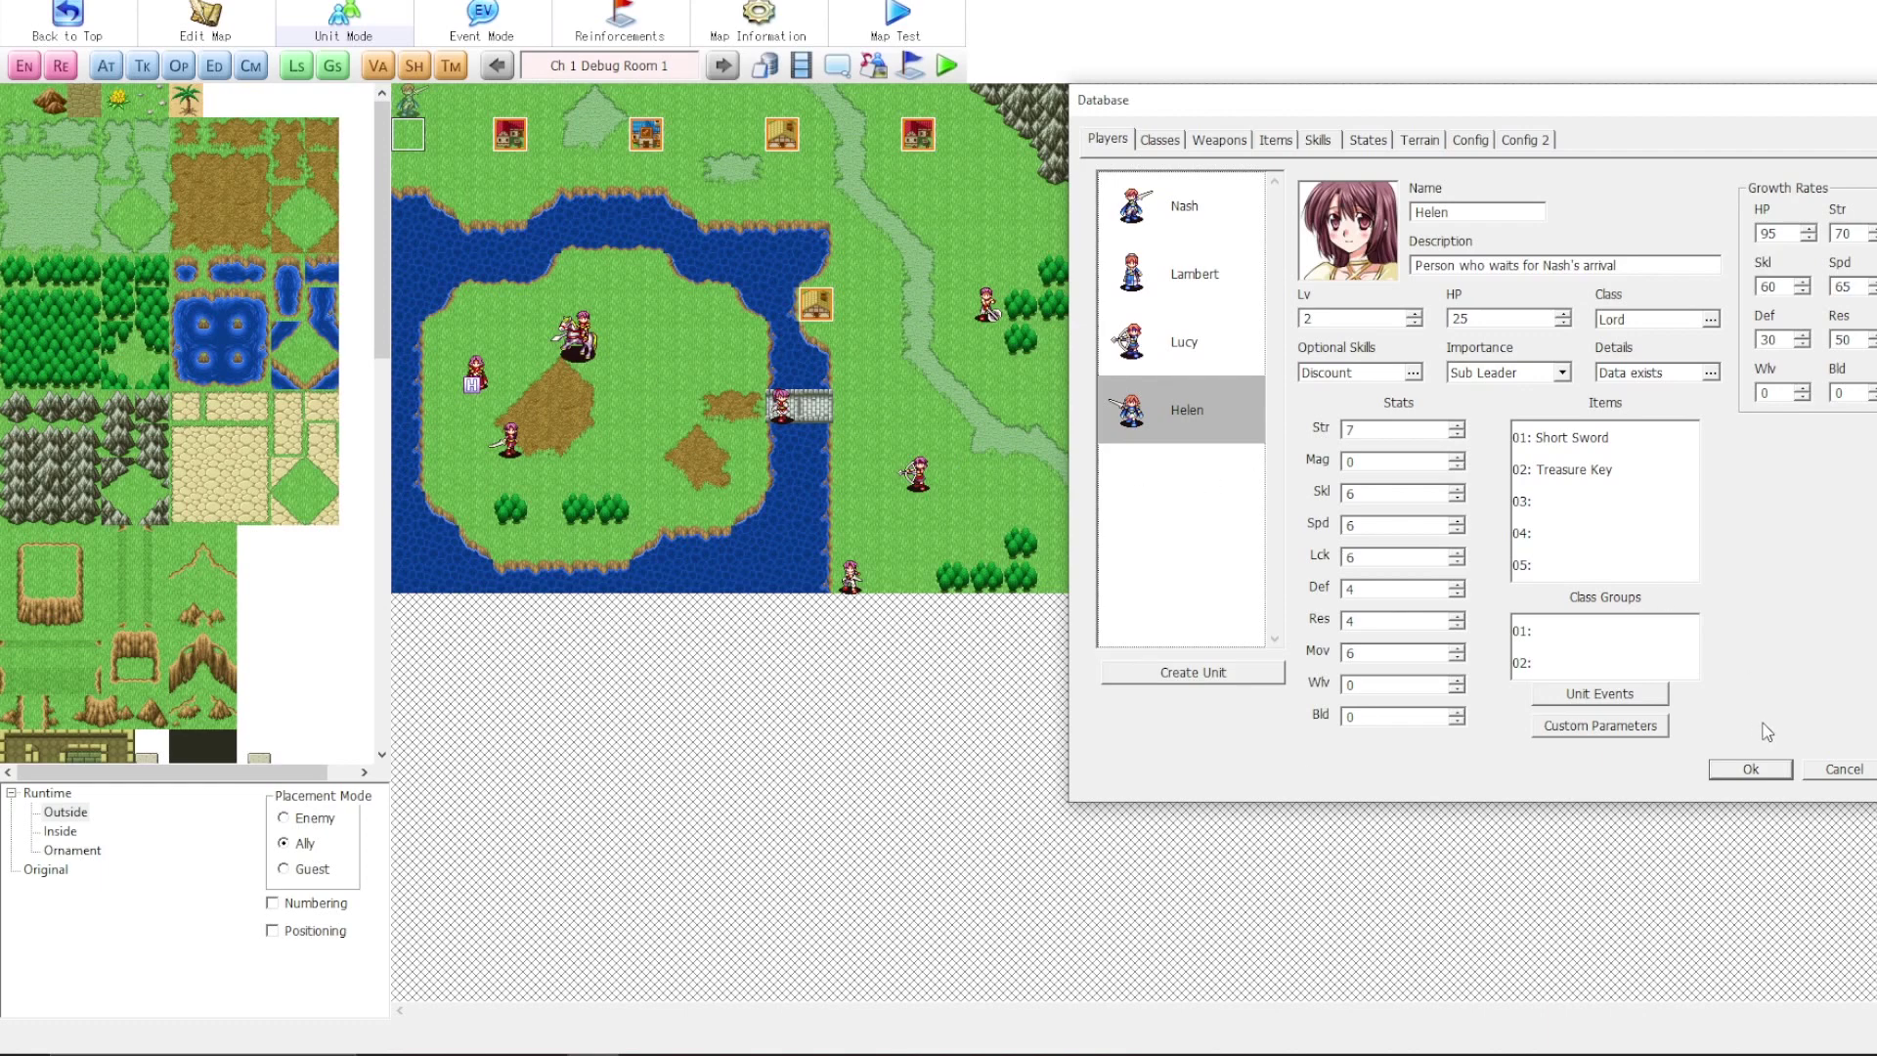
click(1746, 773)
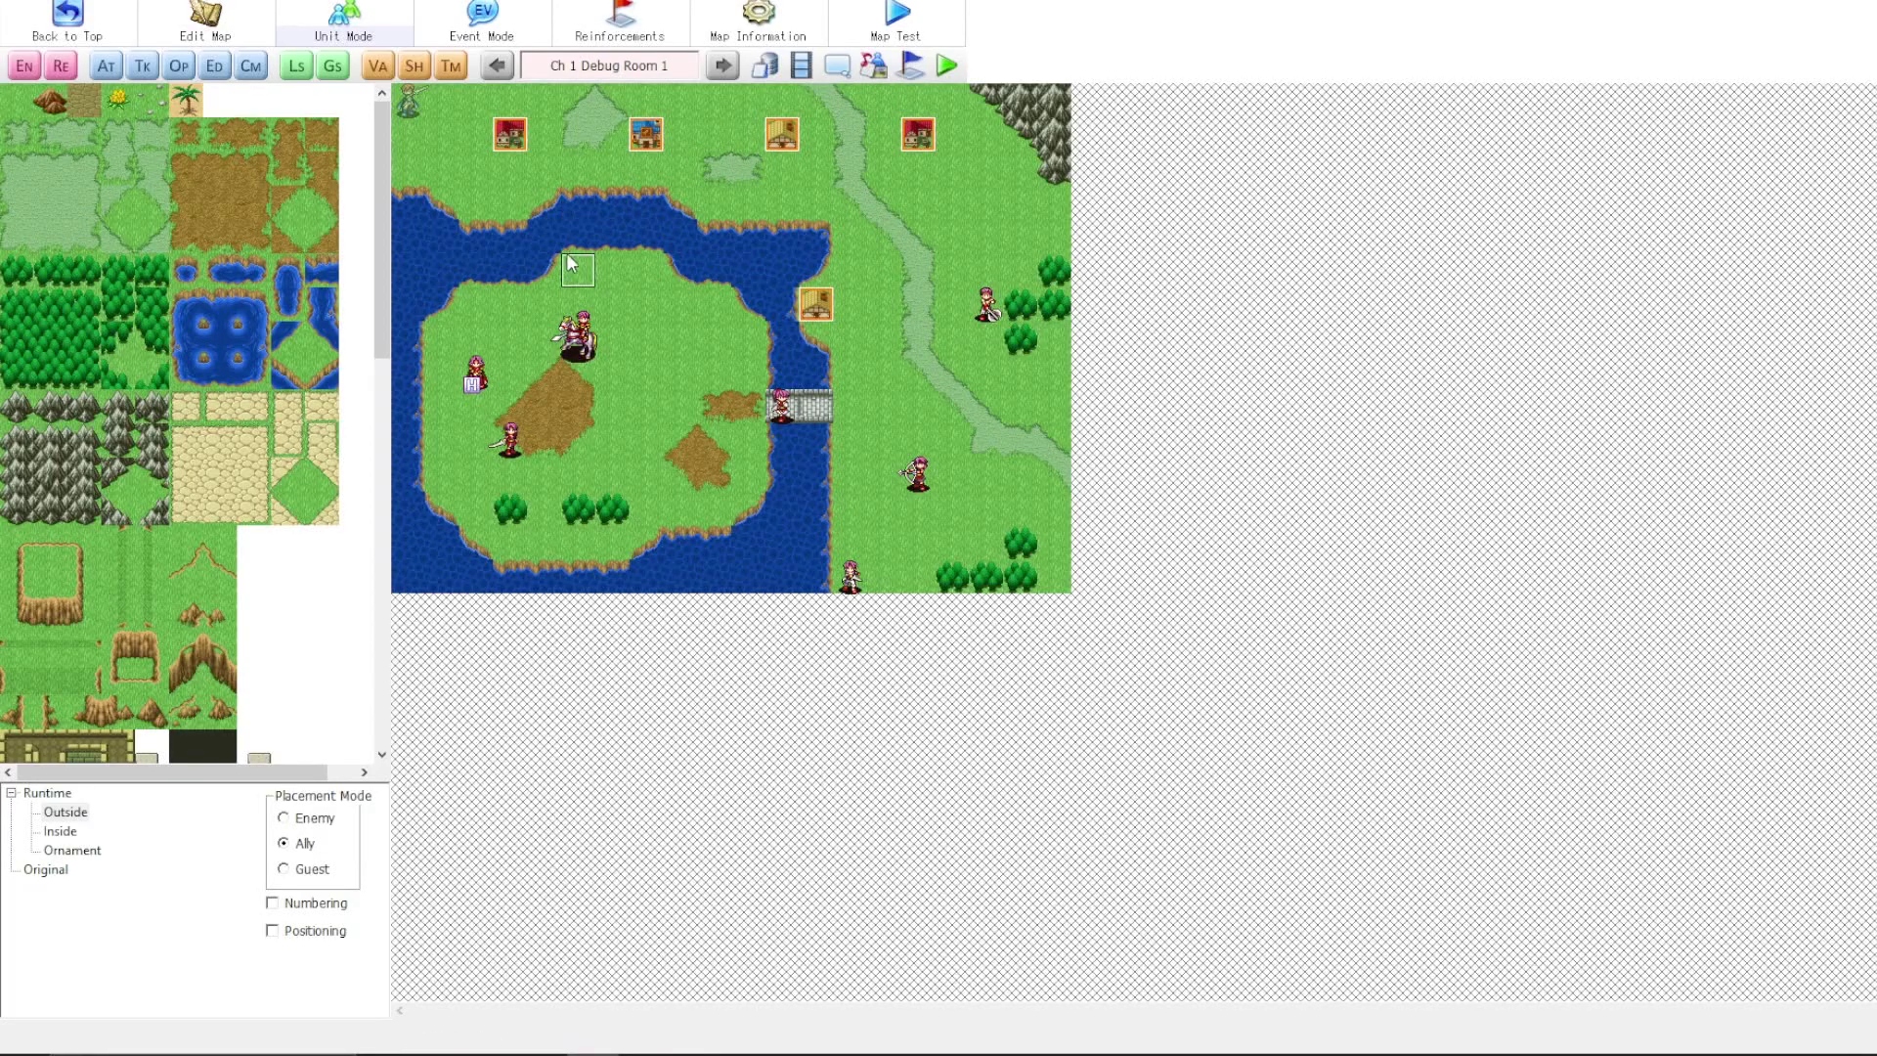
- Paint a dirt patch on the grass east of the river and extend its bottom edge
click(383, 477)
scroll(383, 477, up, 10)
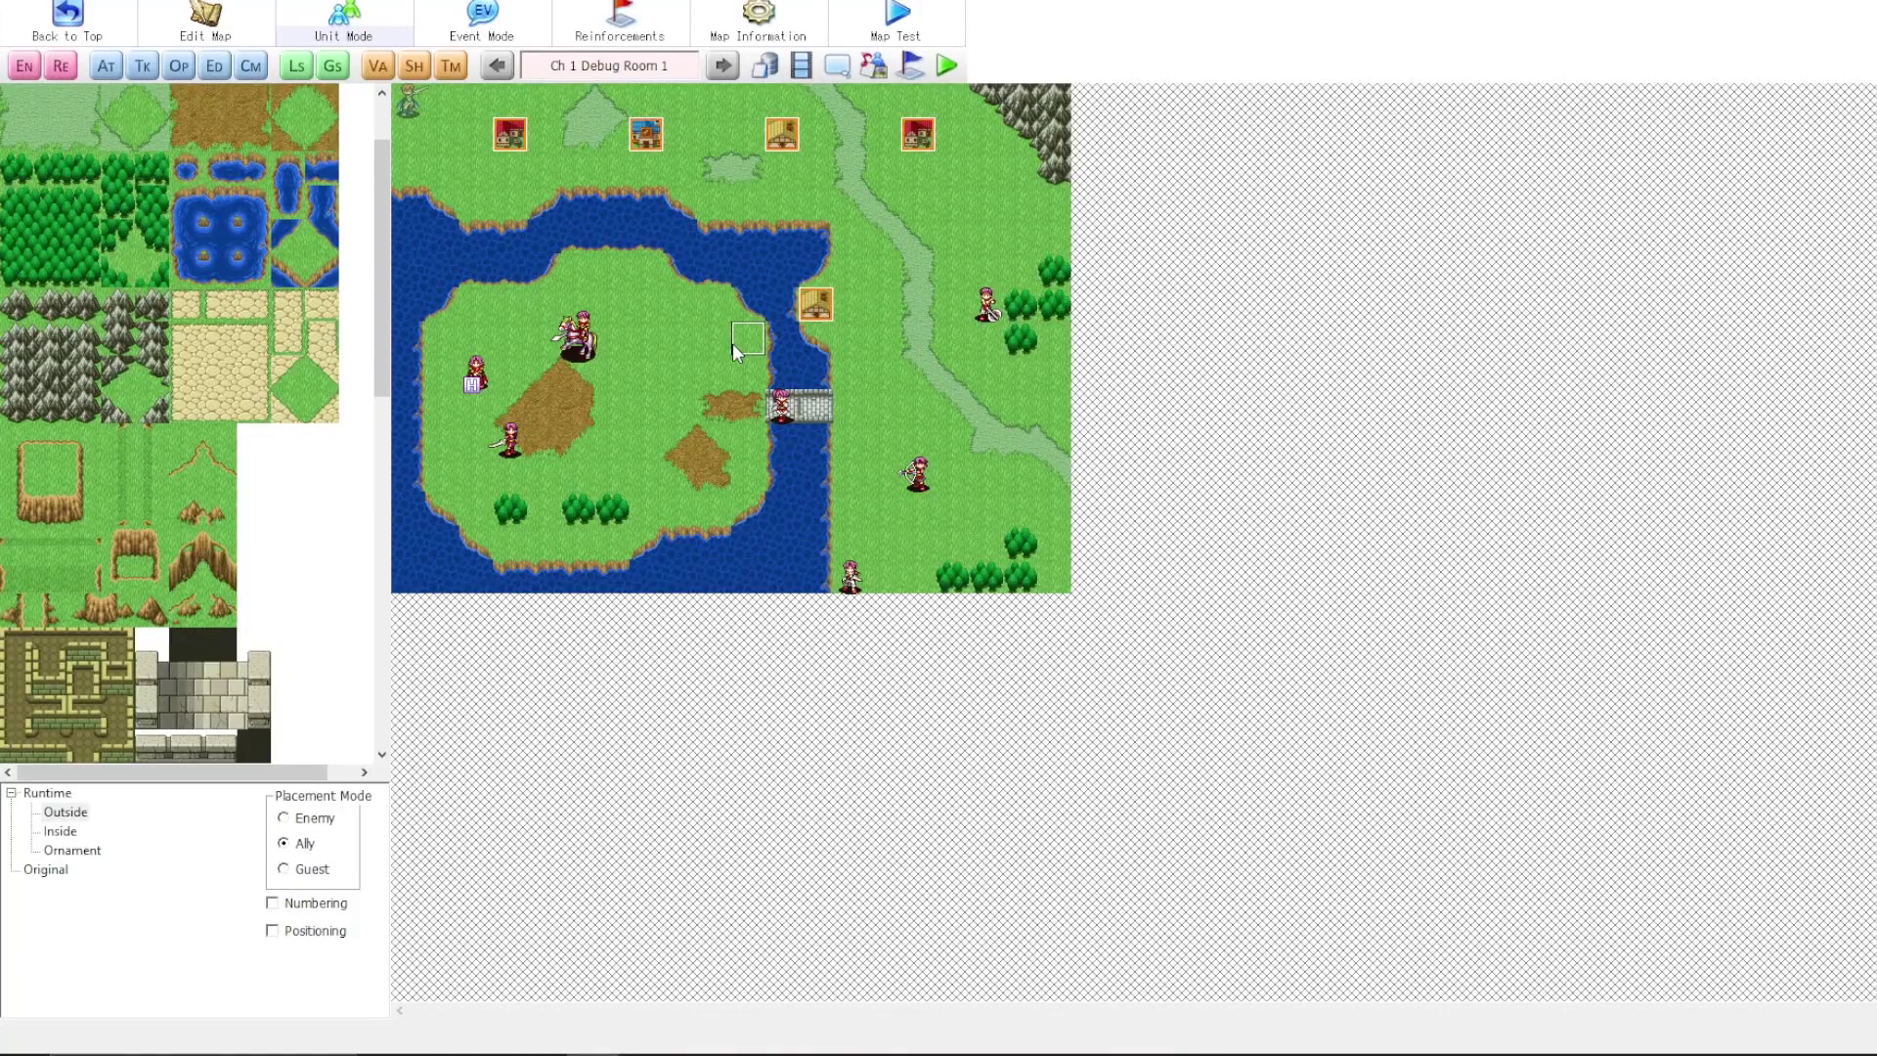
click(219, 109)
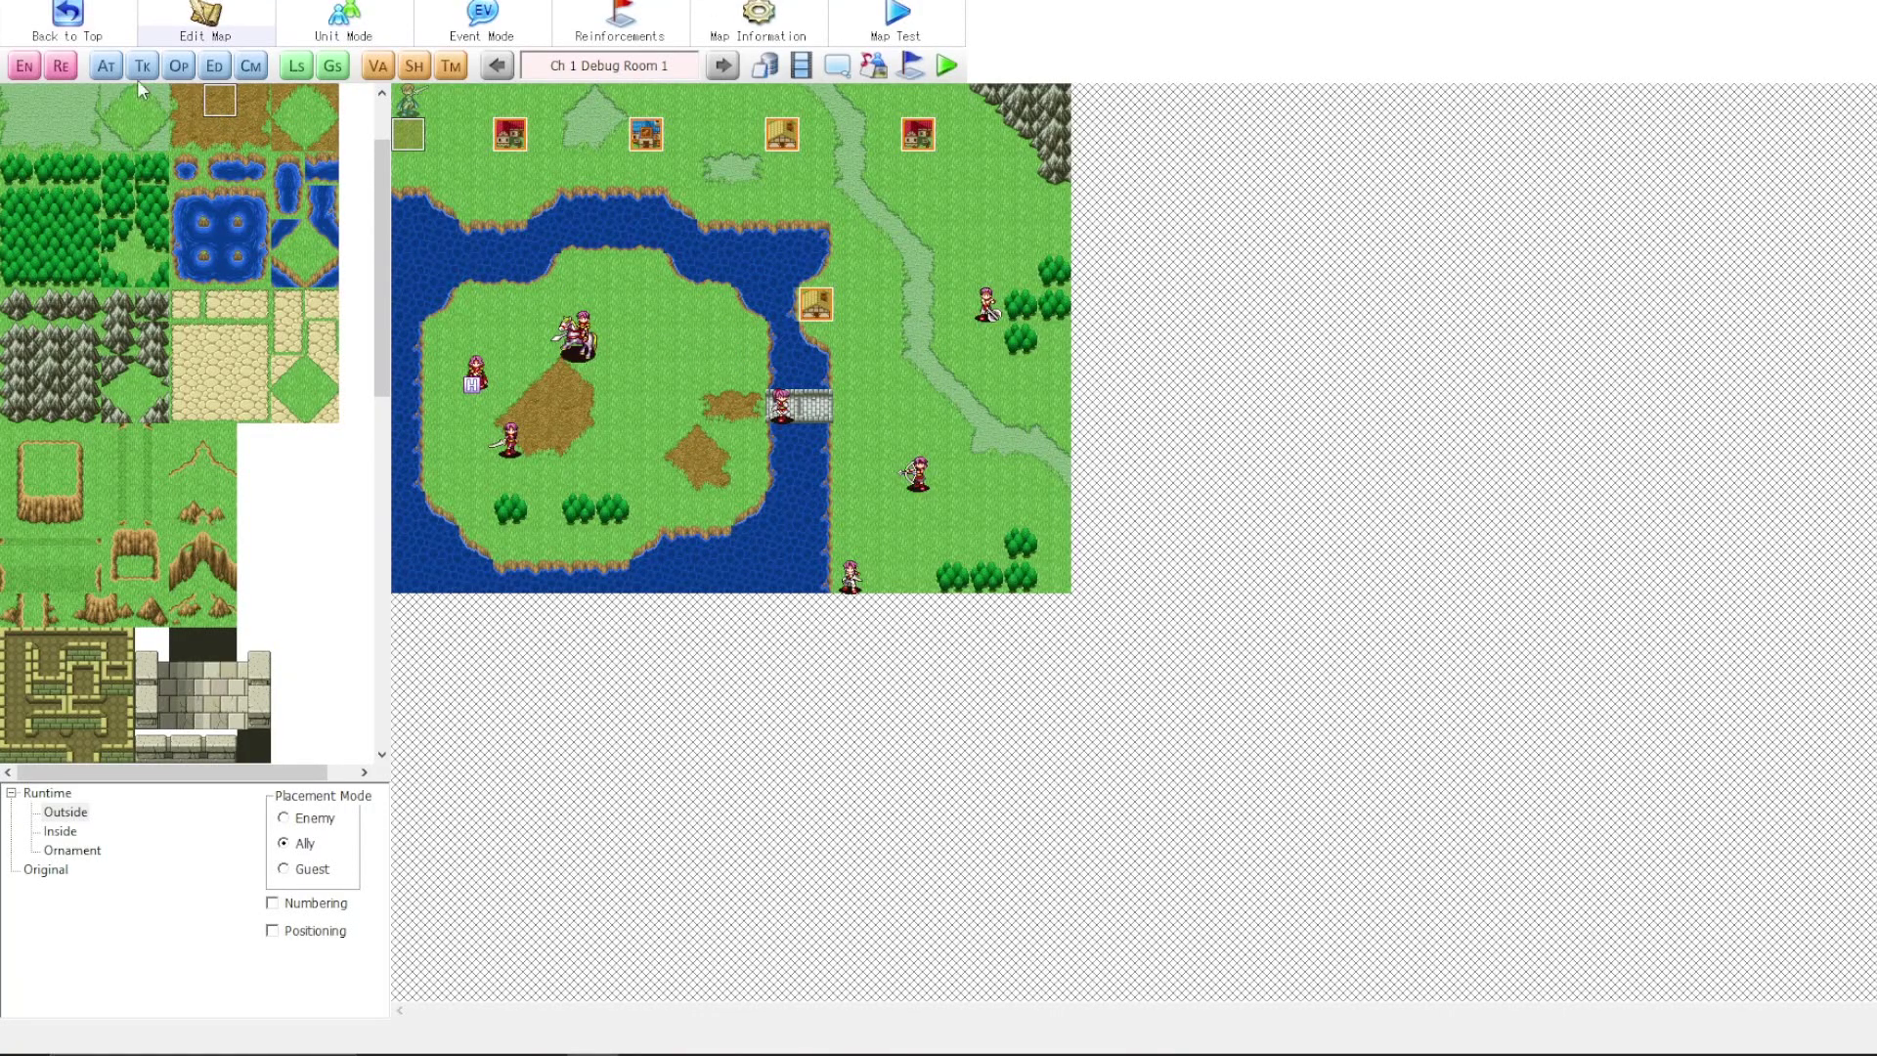
mouse_move(926, 326)
mouse_down()
mouse_move(930, 375)
mouse_move(953, 377)
mouse_up()
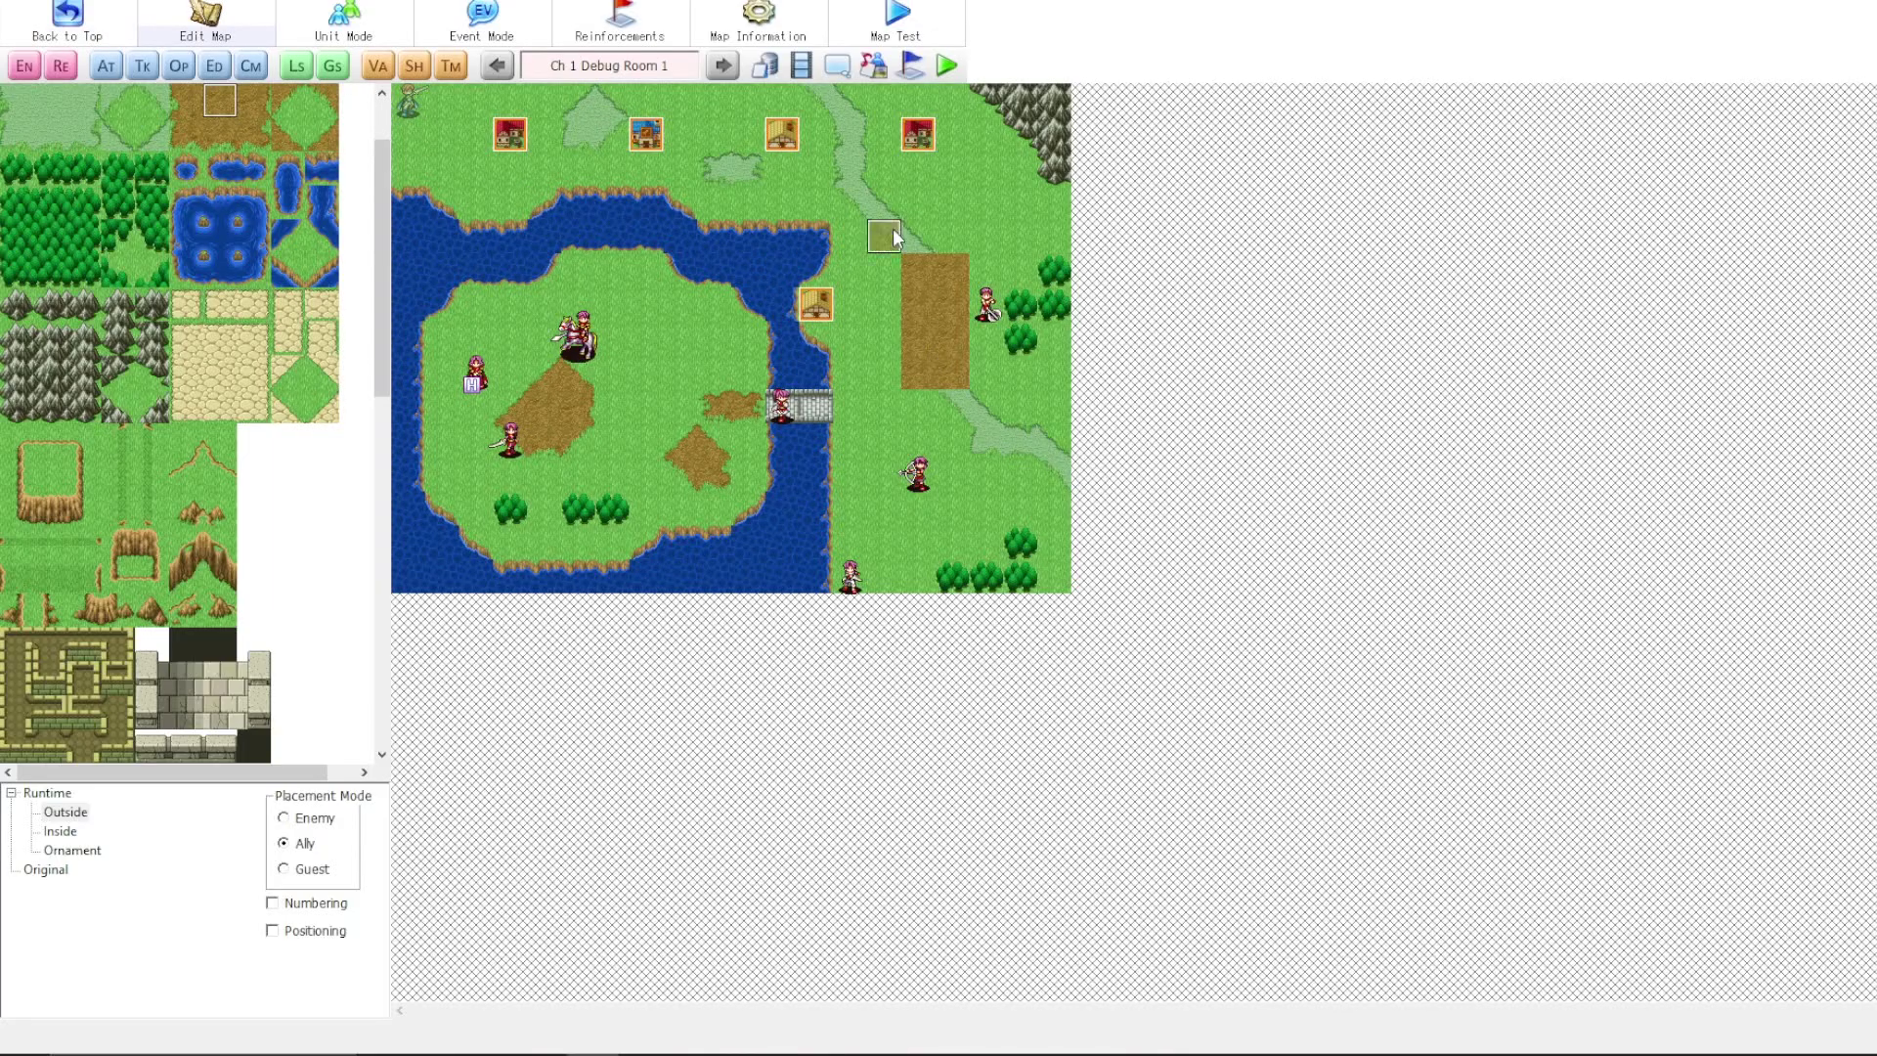
click(196, 138)
click(884, 405)
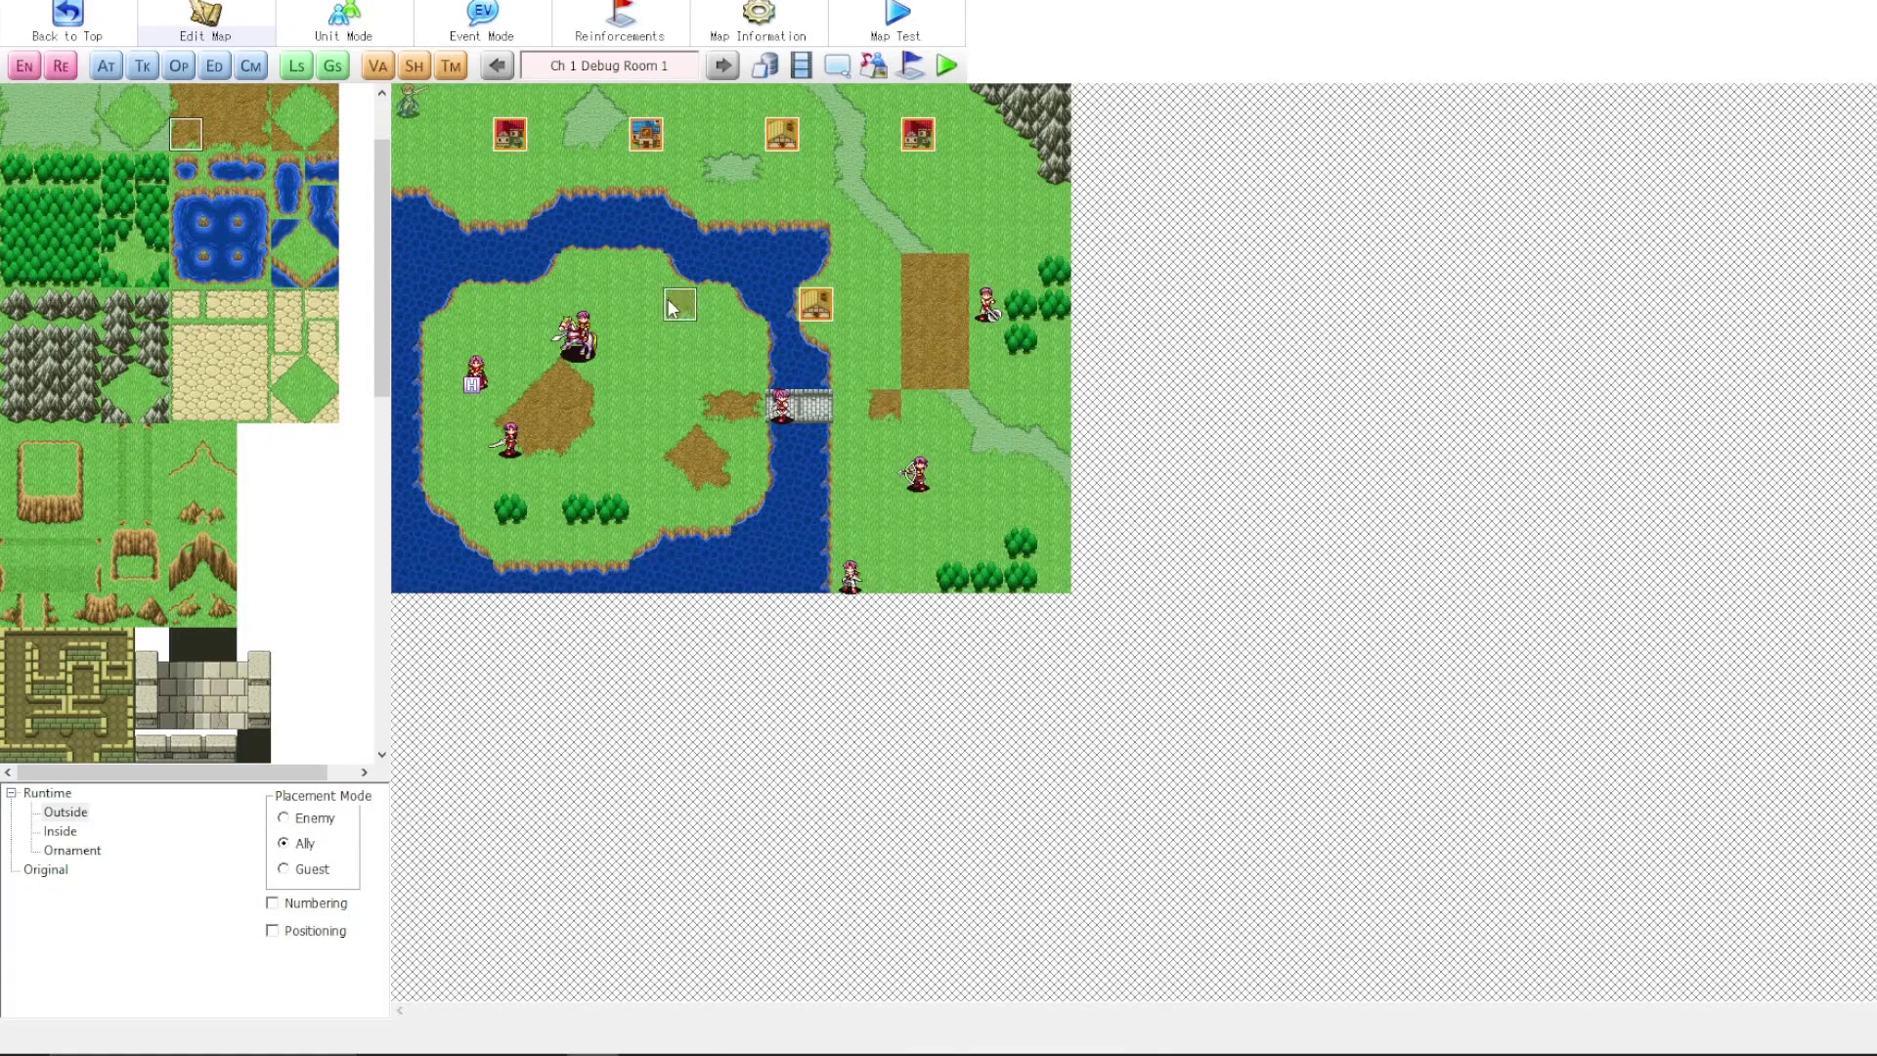
click(220, 134)
drag(974, 414, 981, 415)
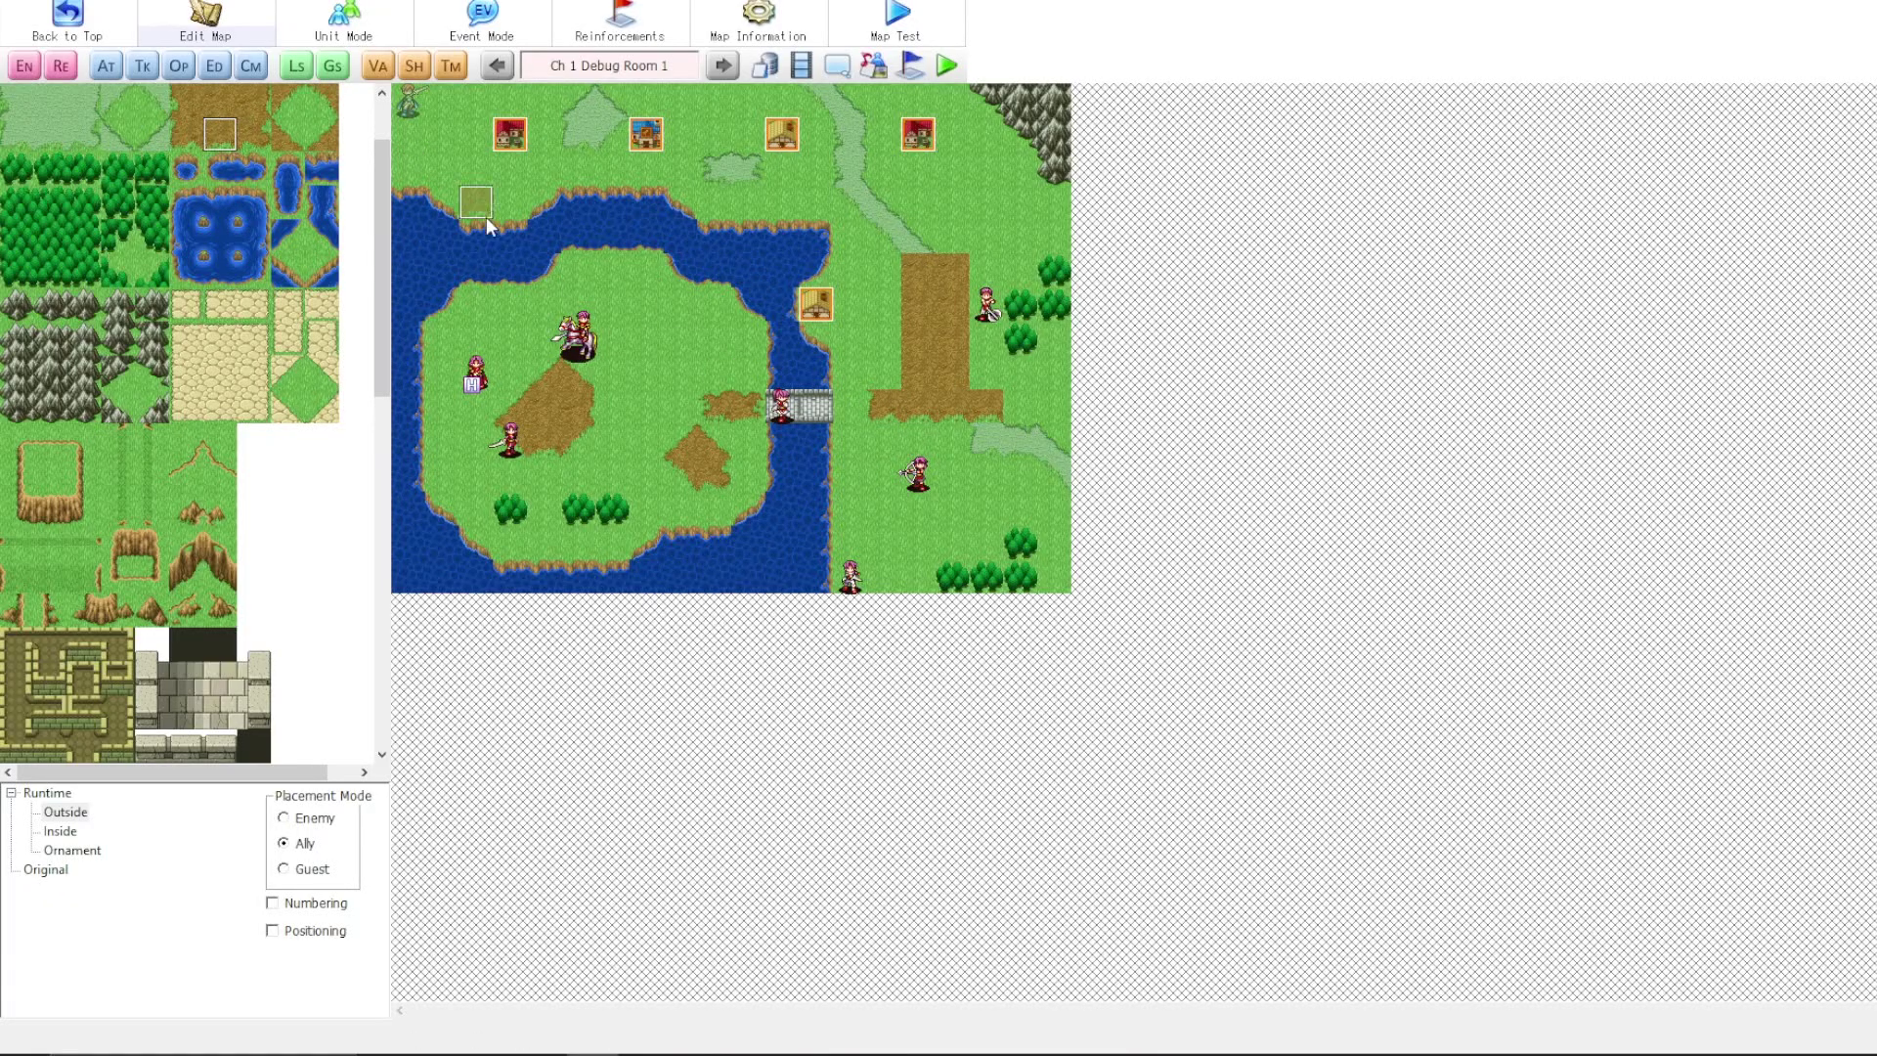
- Paint two more columns of dirt onto the grass, picking up a map tile as the brush
click(256, 133)
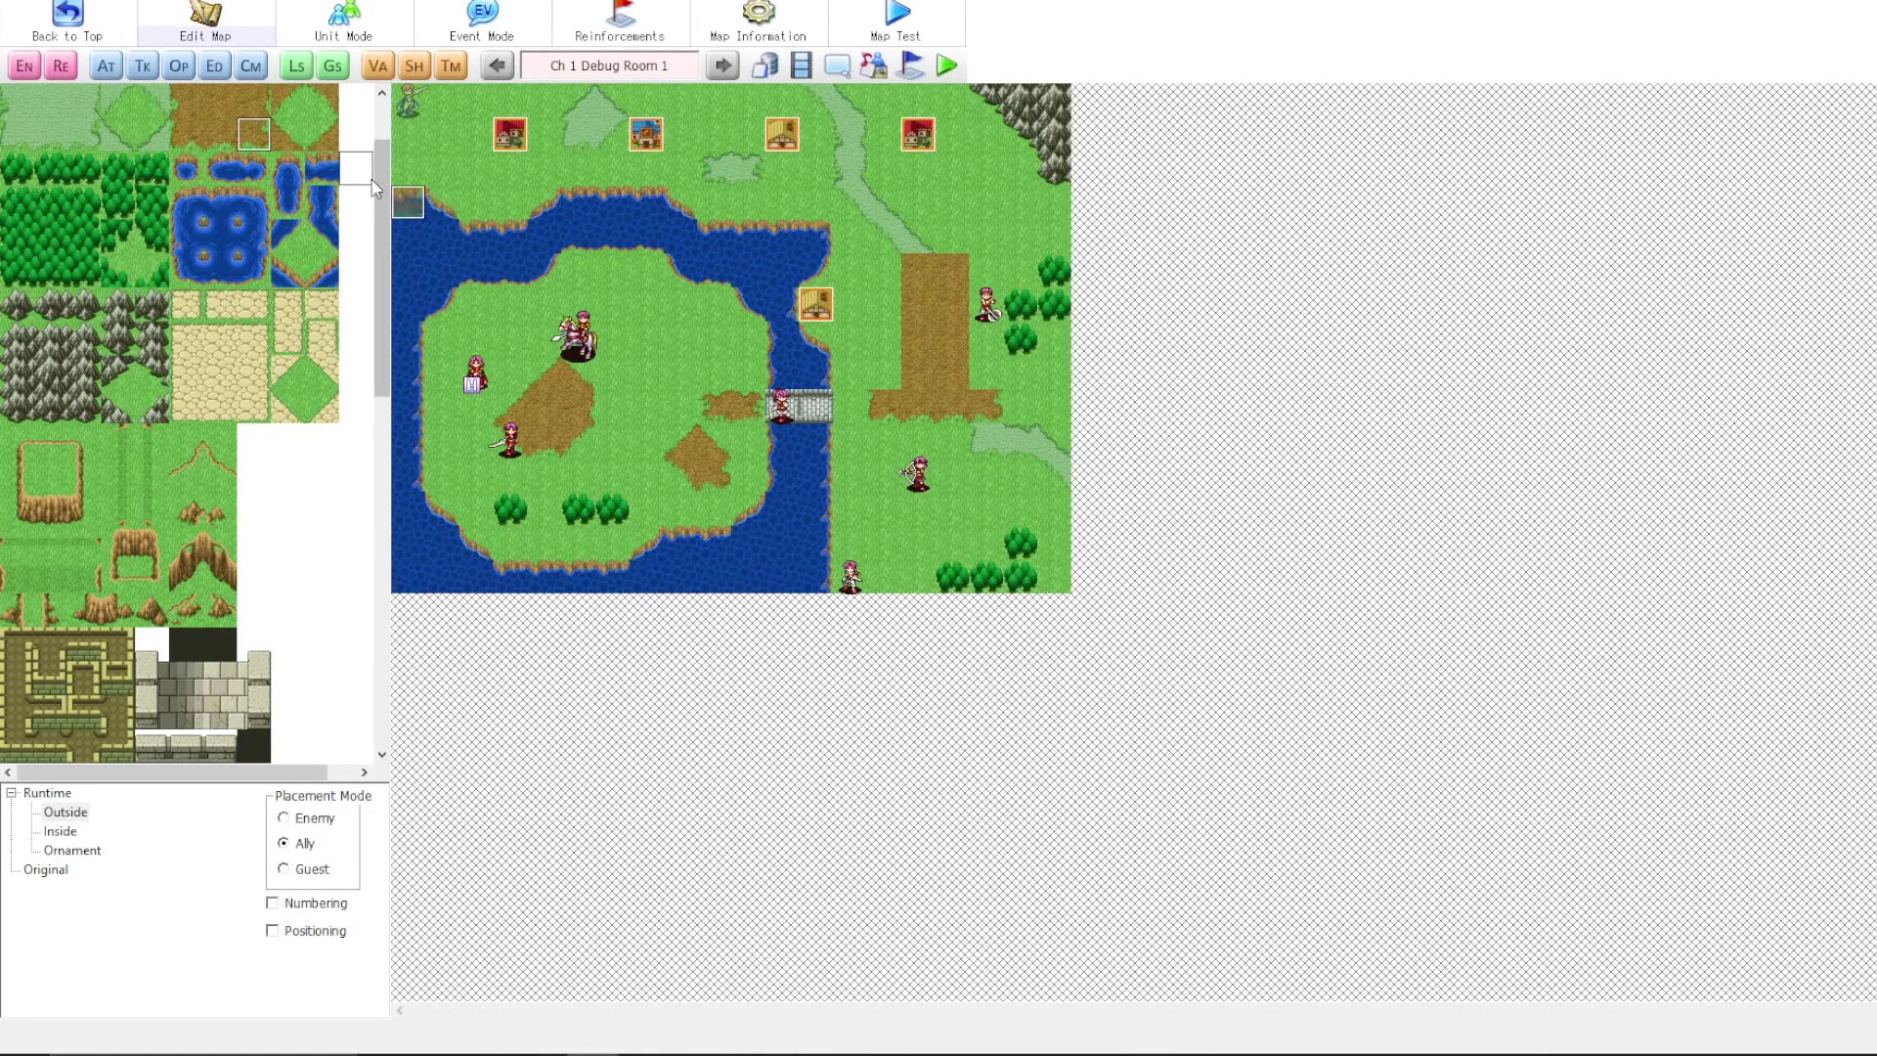
click(246, 109)
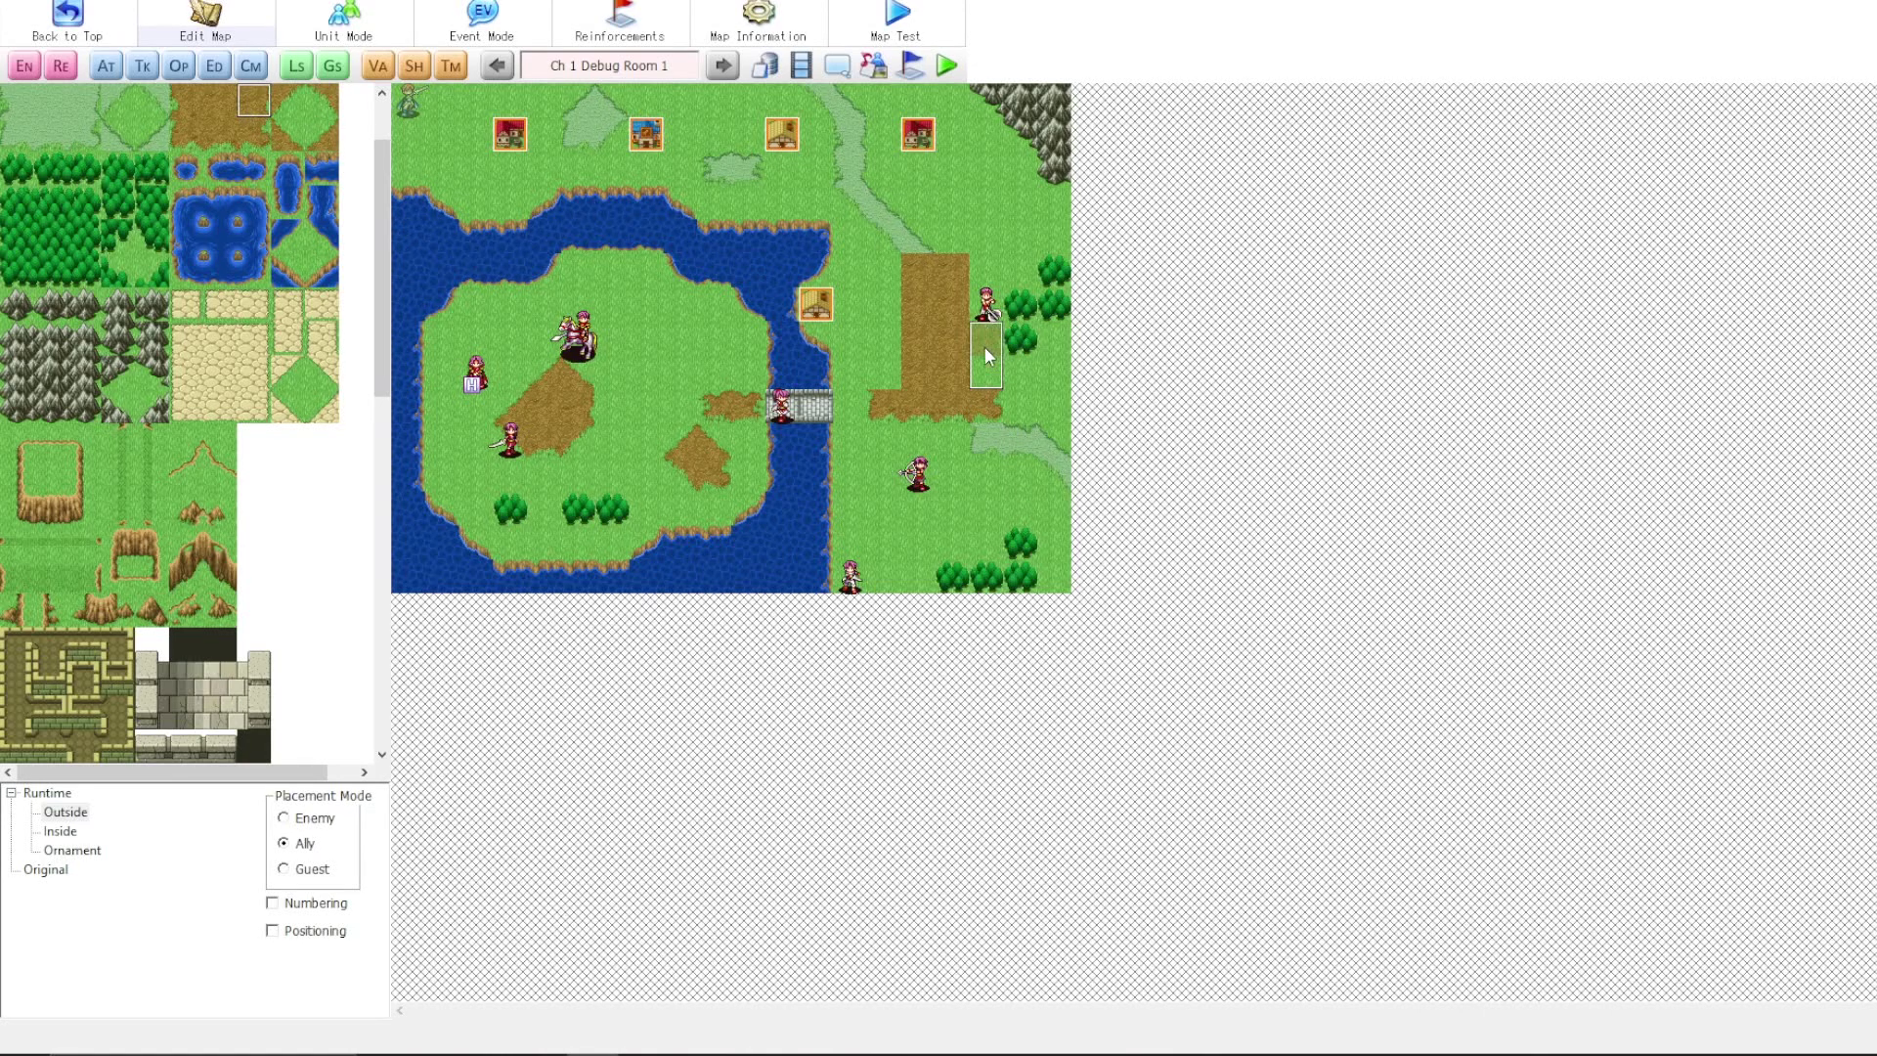
drag(986, 356, 994, 260)
right_click(748, 226)
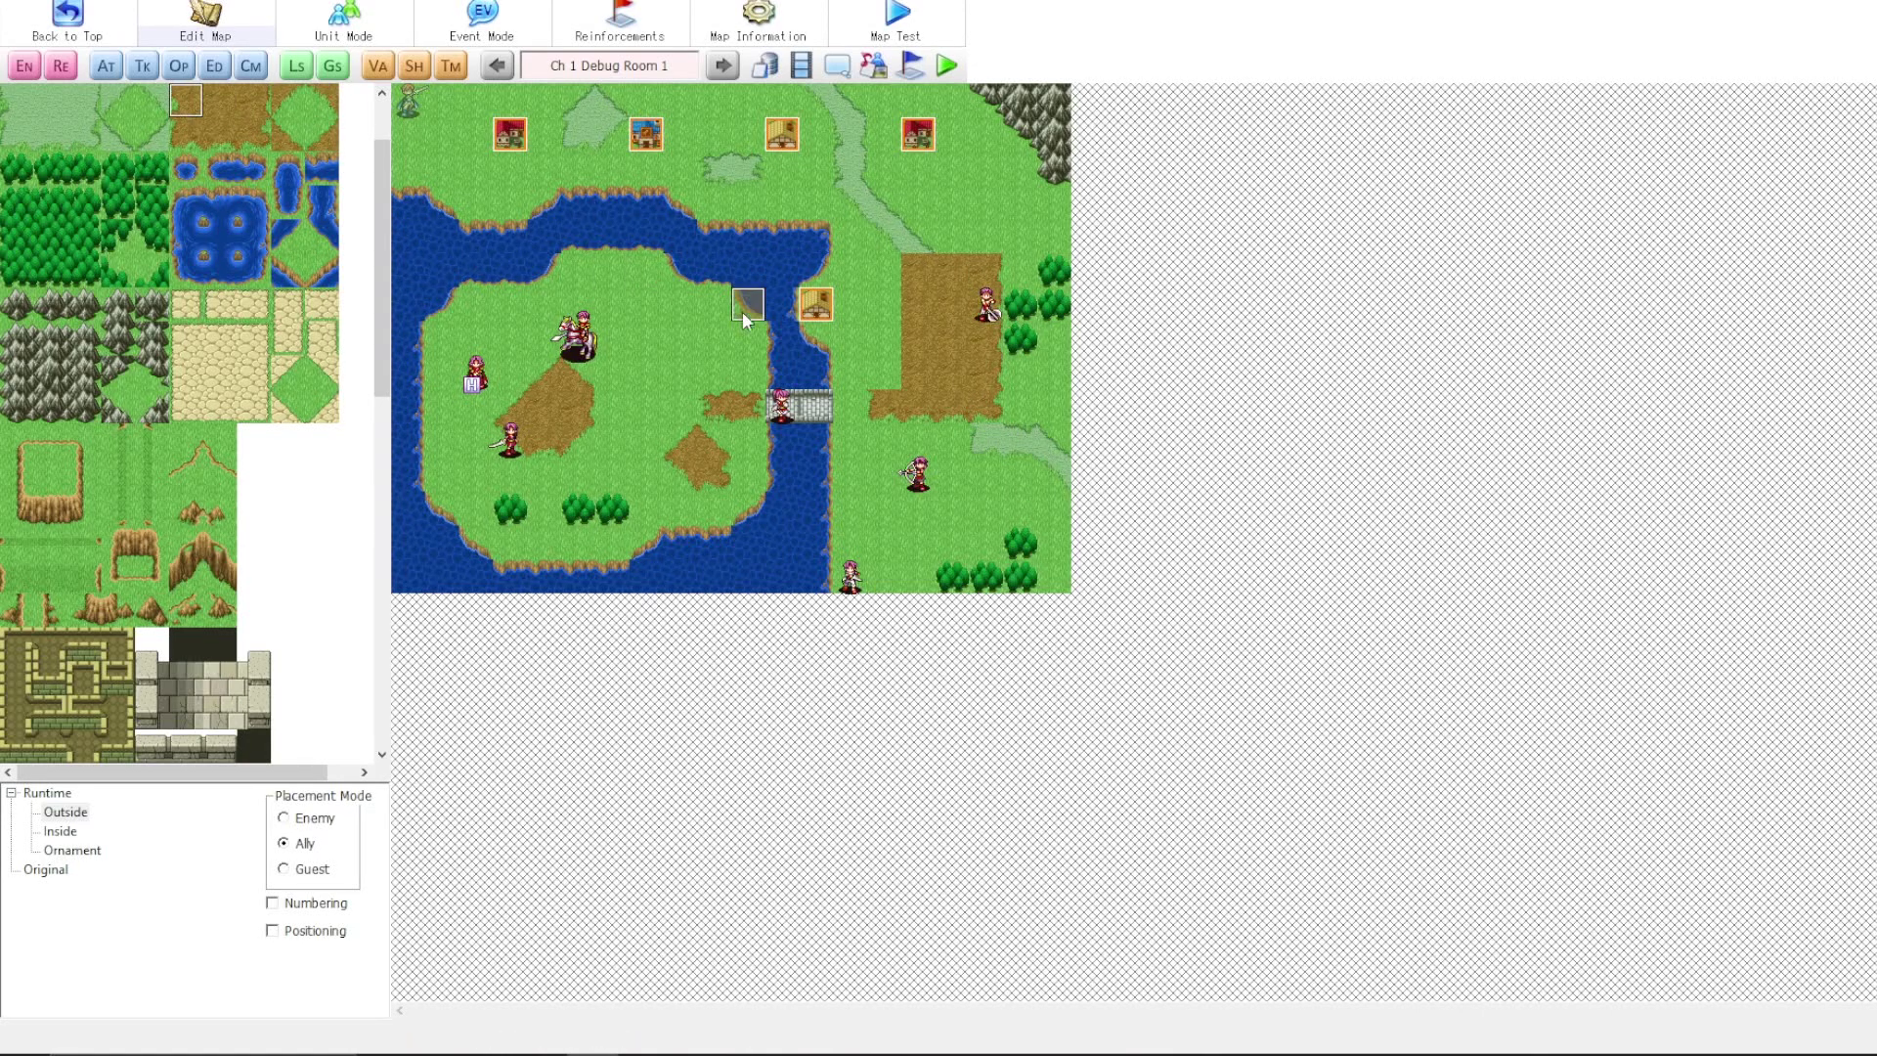
click(890, 272)
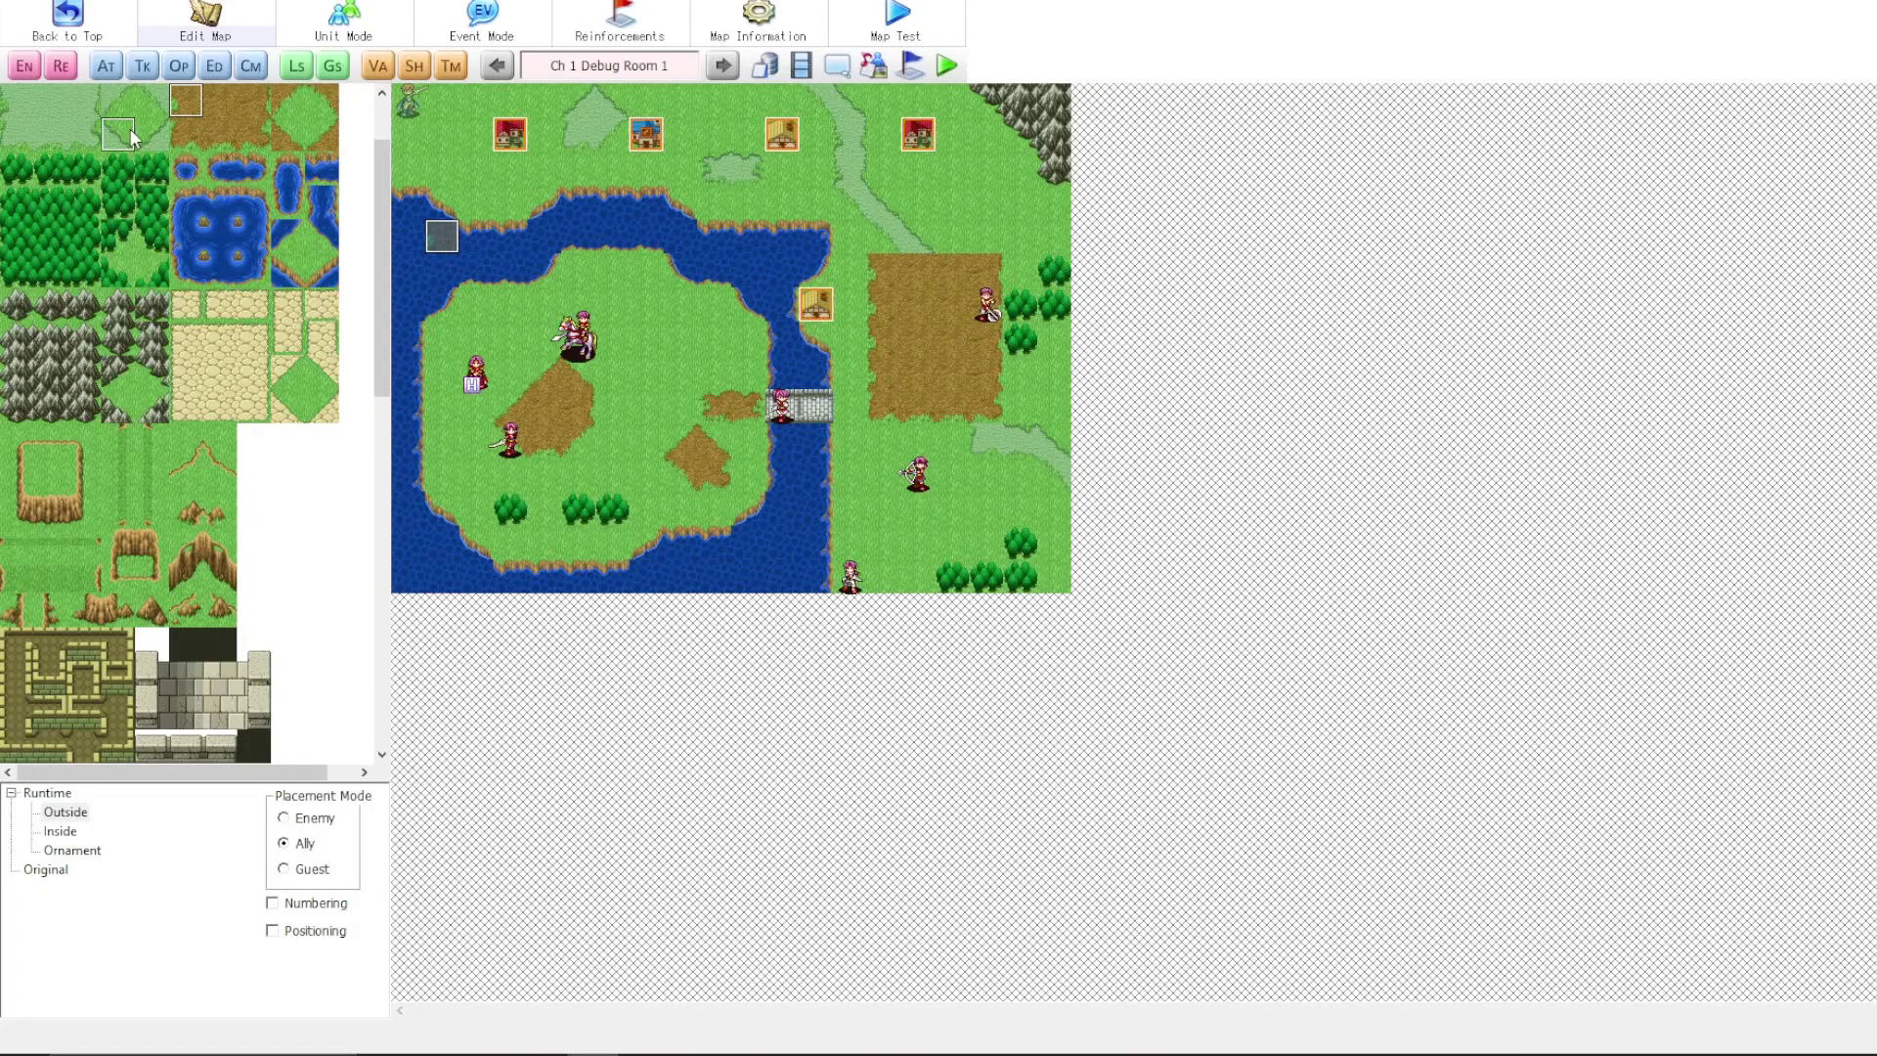
scroll(226, 115, up, 1)
scroll(226, 115, down, 1)
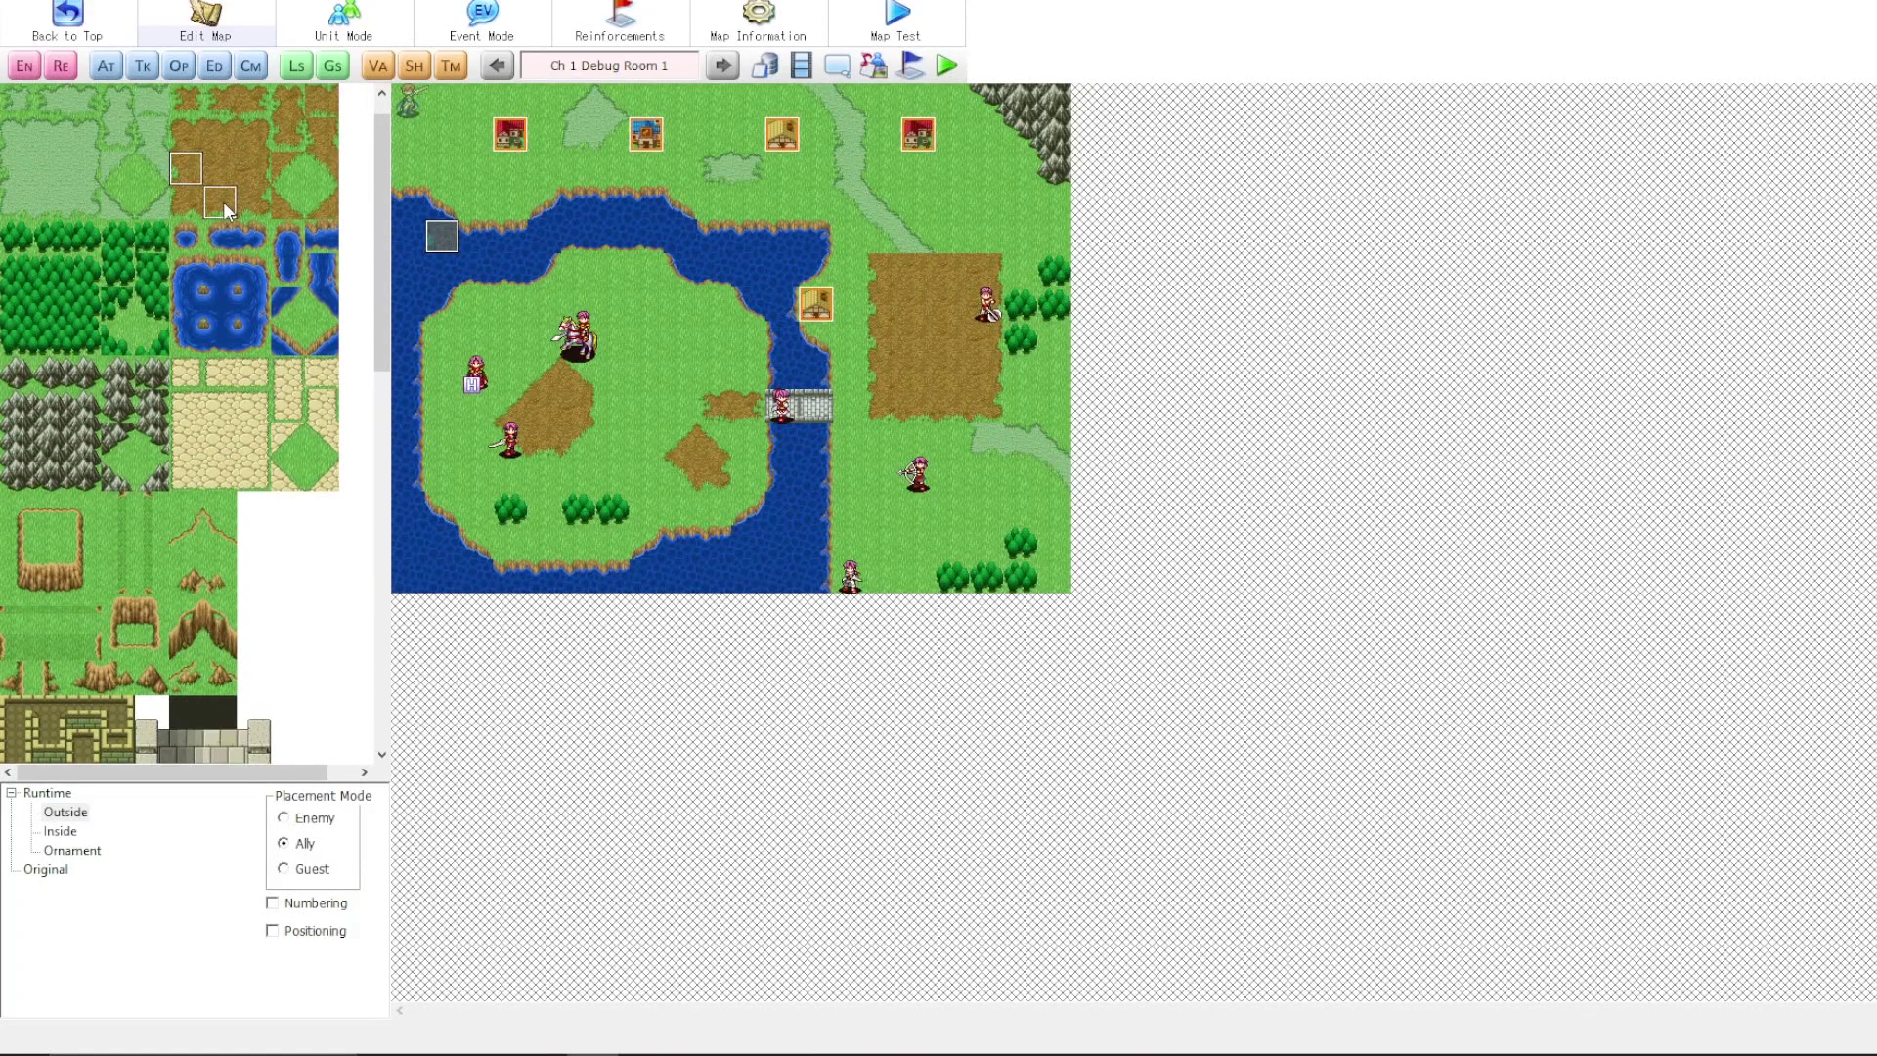
- Add dirt edge tiles along the patch's top, then pick a cliff tile
click(186, 134)
click(914, 236)
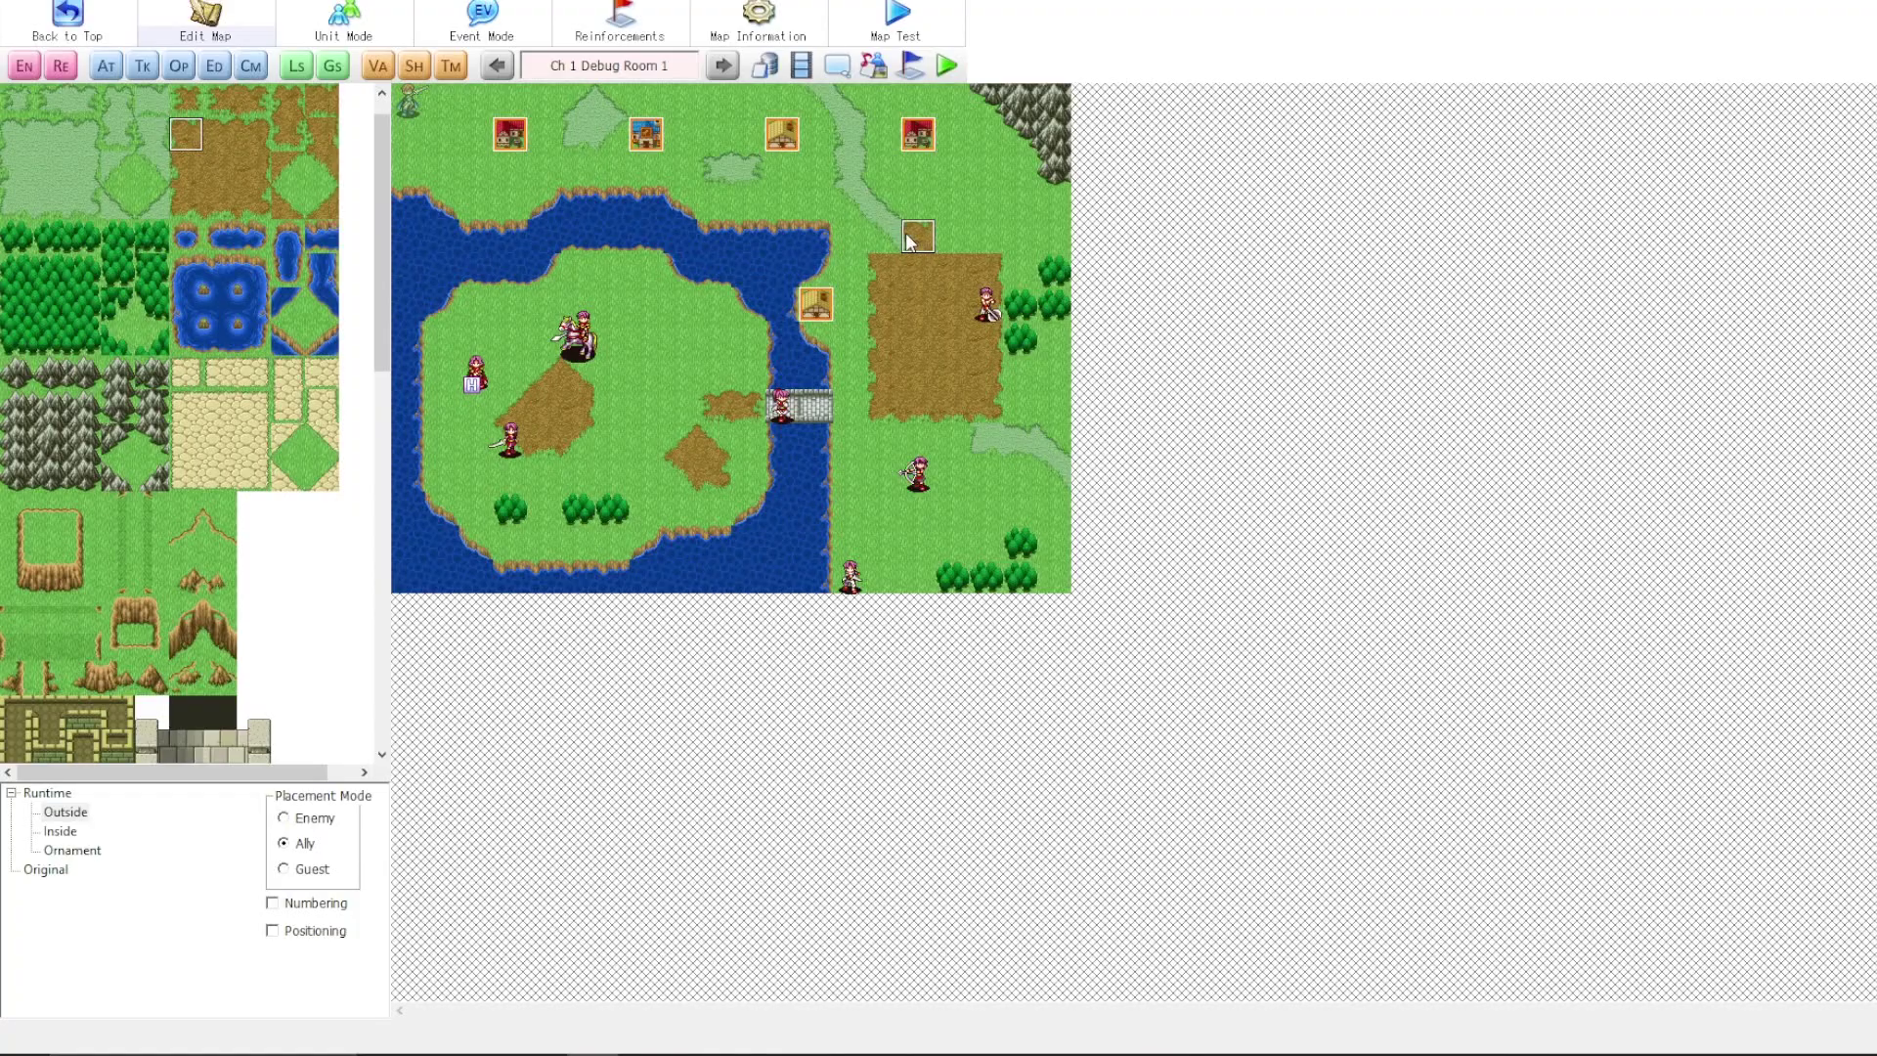
click(883, 242)
click(227, 136)
click(253, 134)
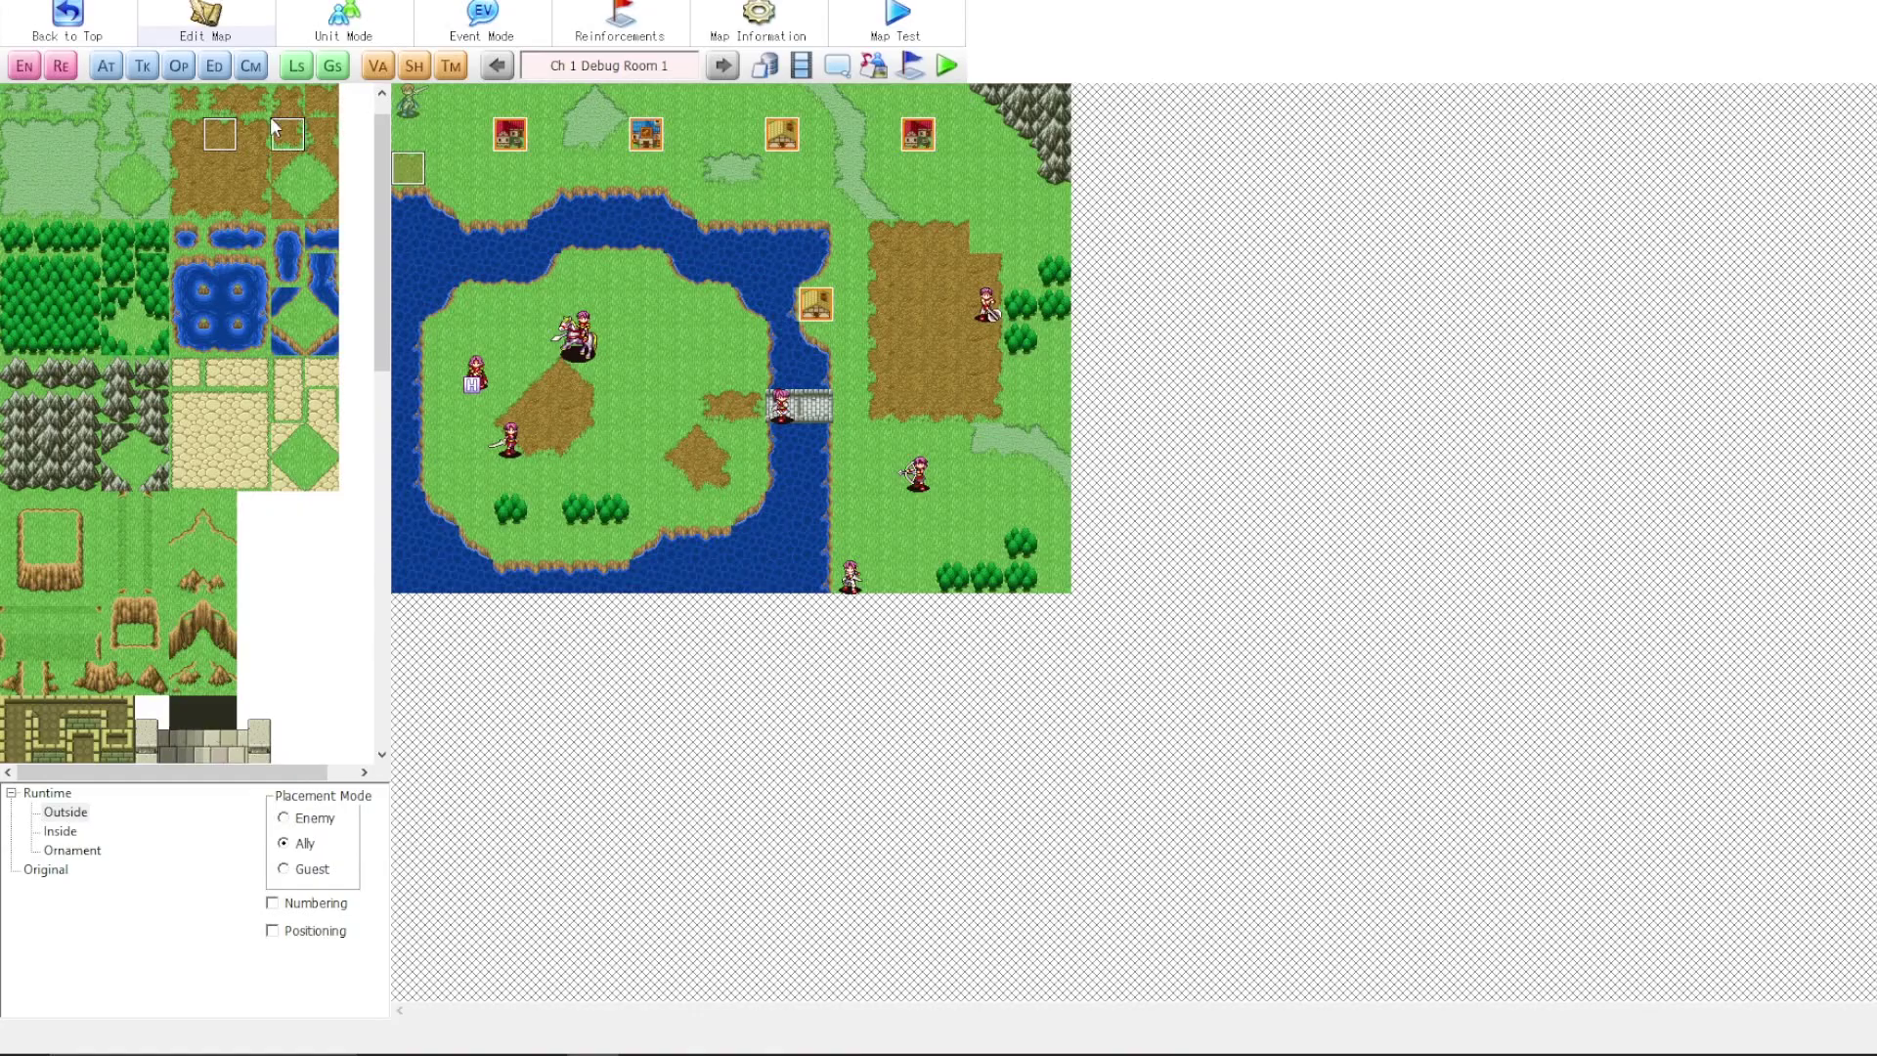
click(983, 236)
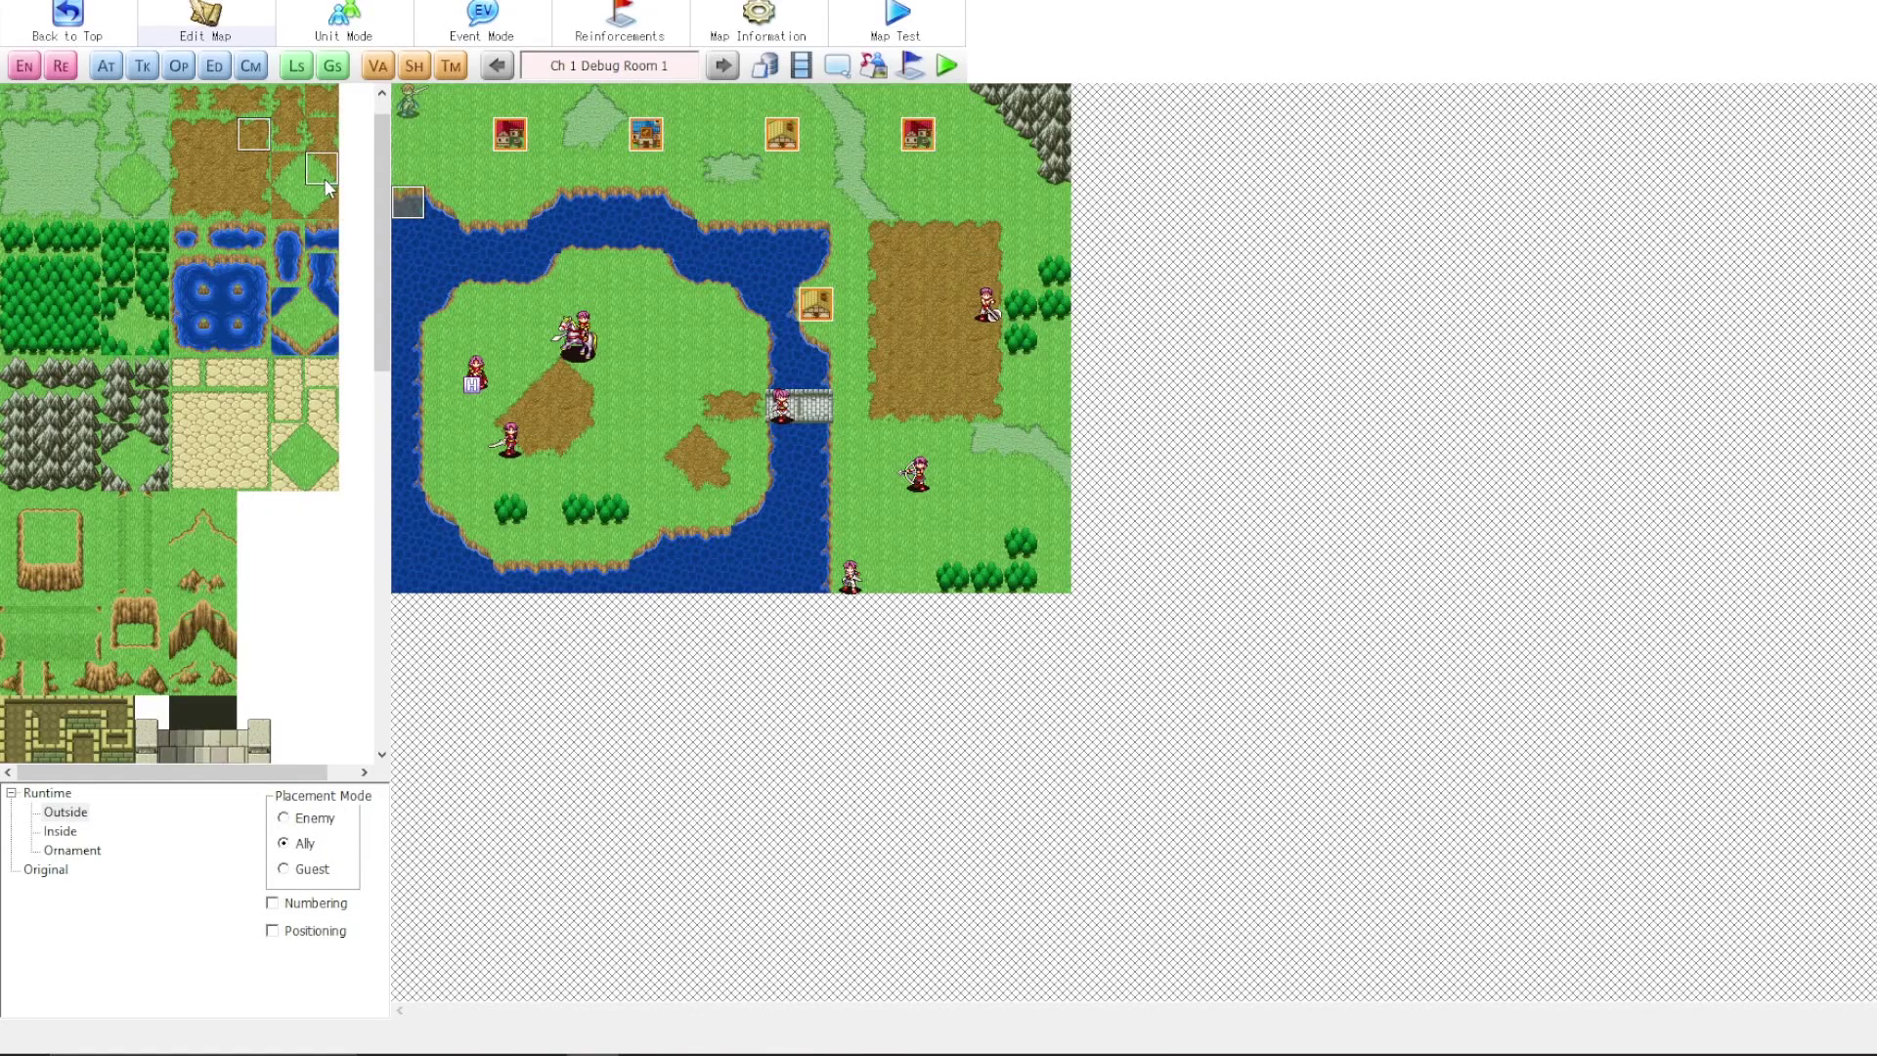
click(284, 202)
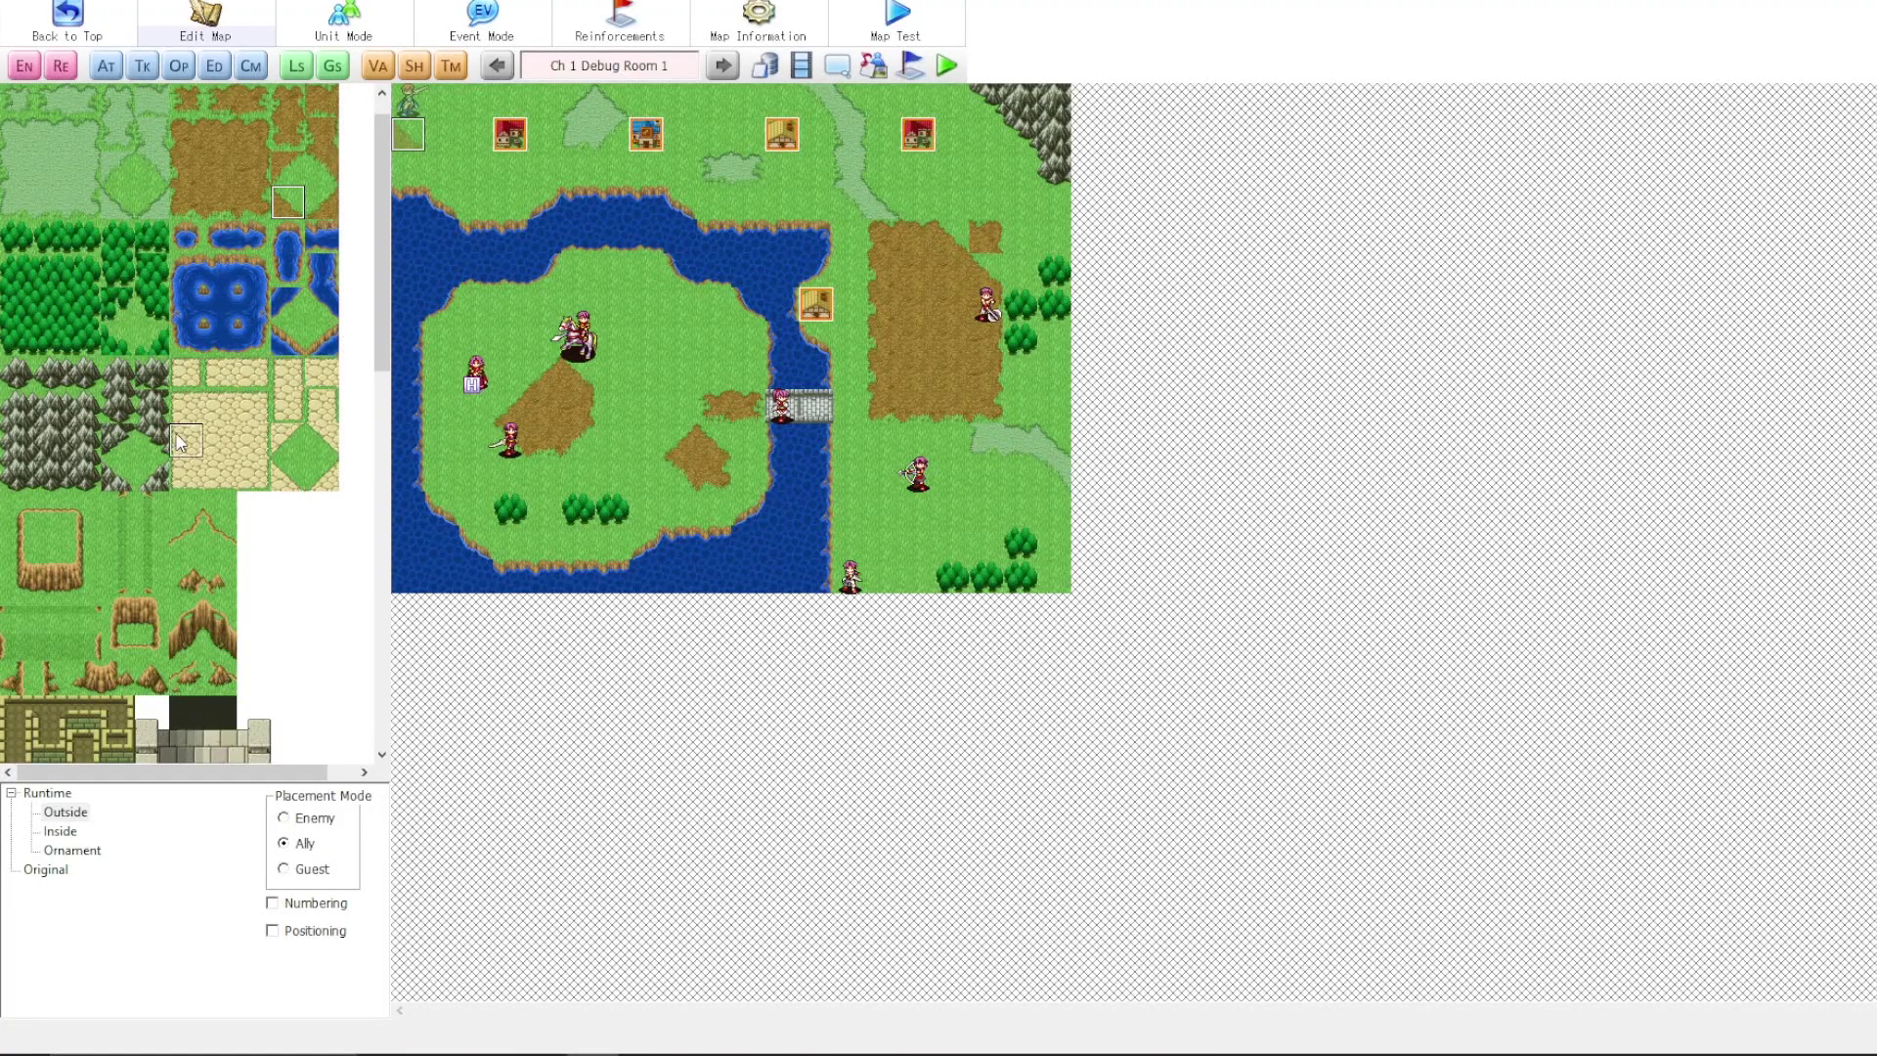
click(46, 541)
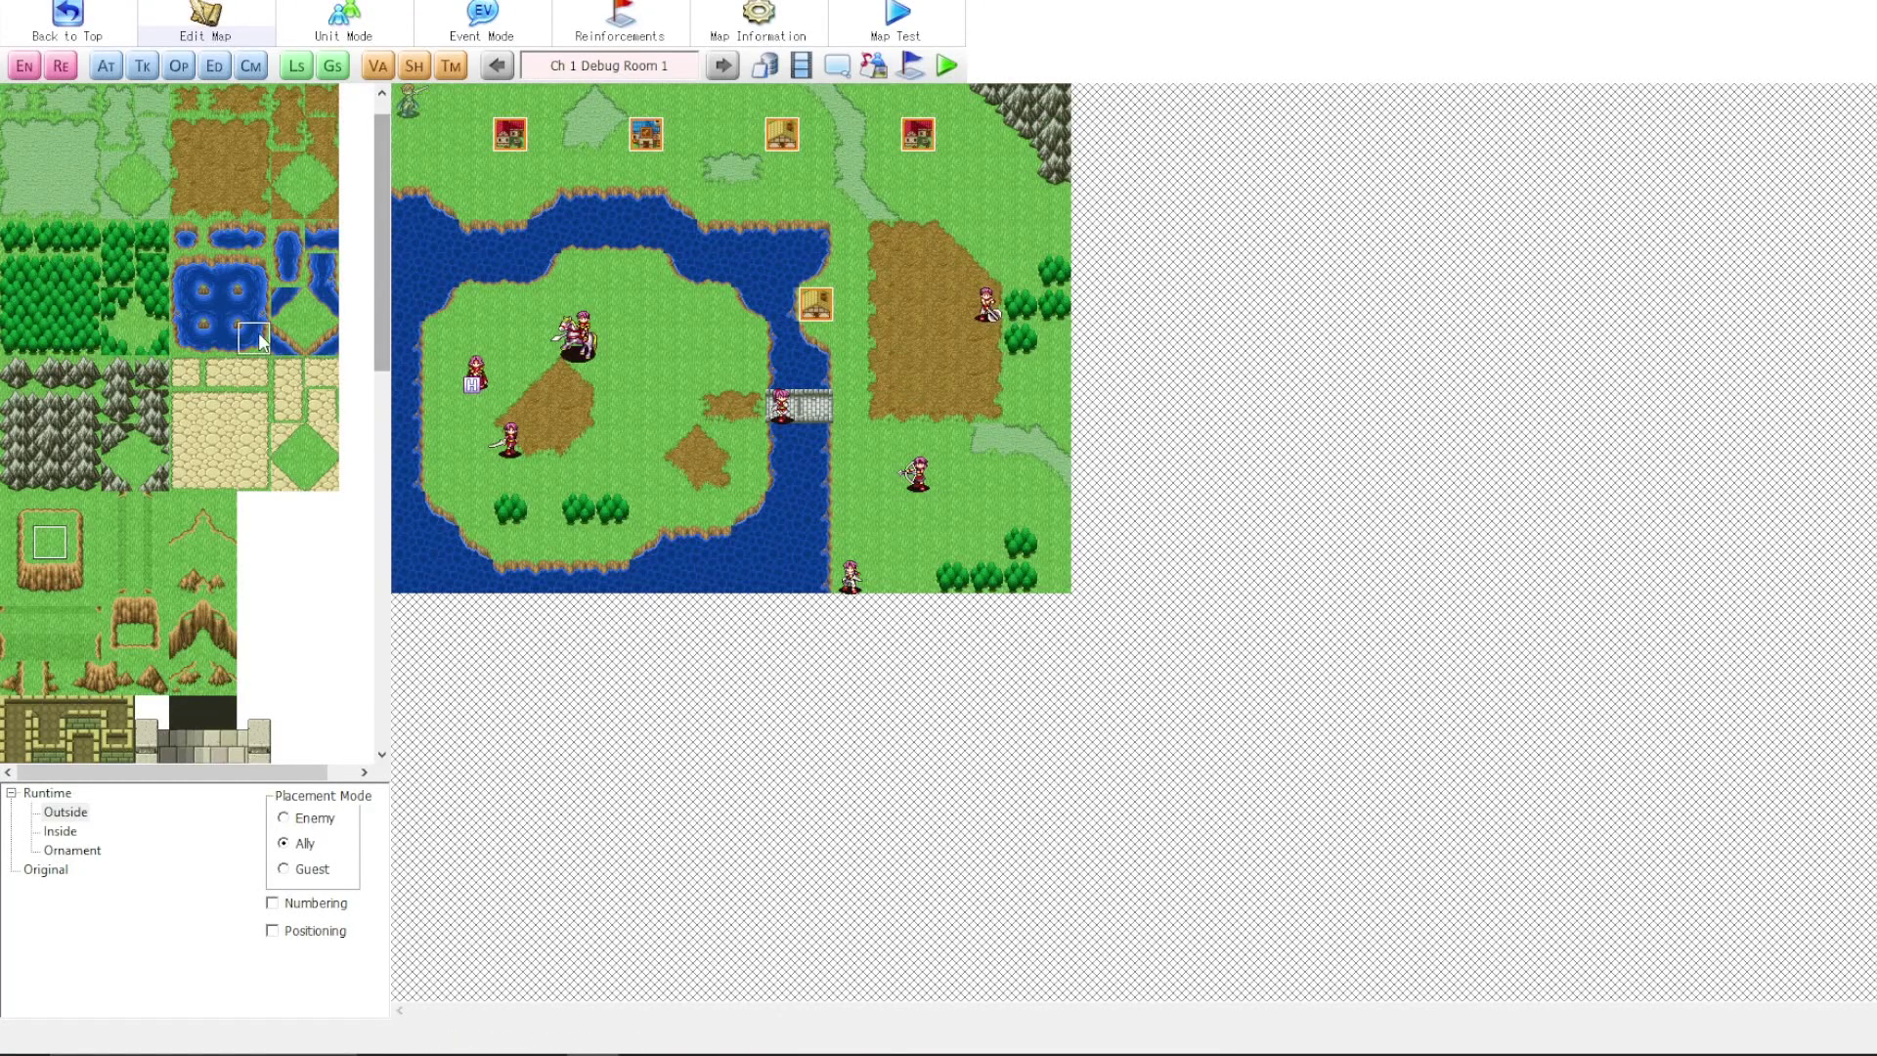
scroll(262, 341, down, 8)
scroll(262, 341, down, 1)
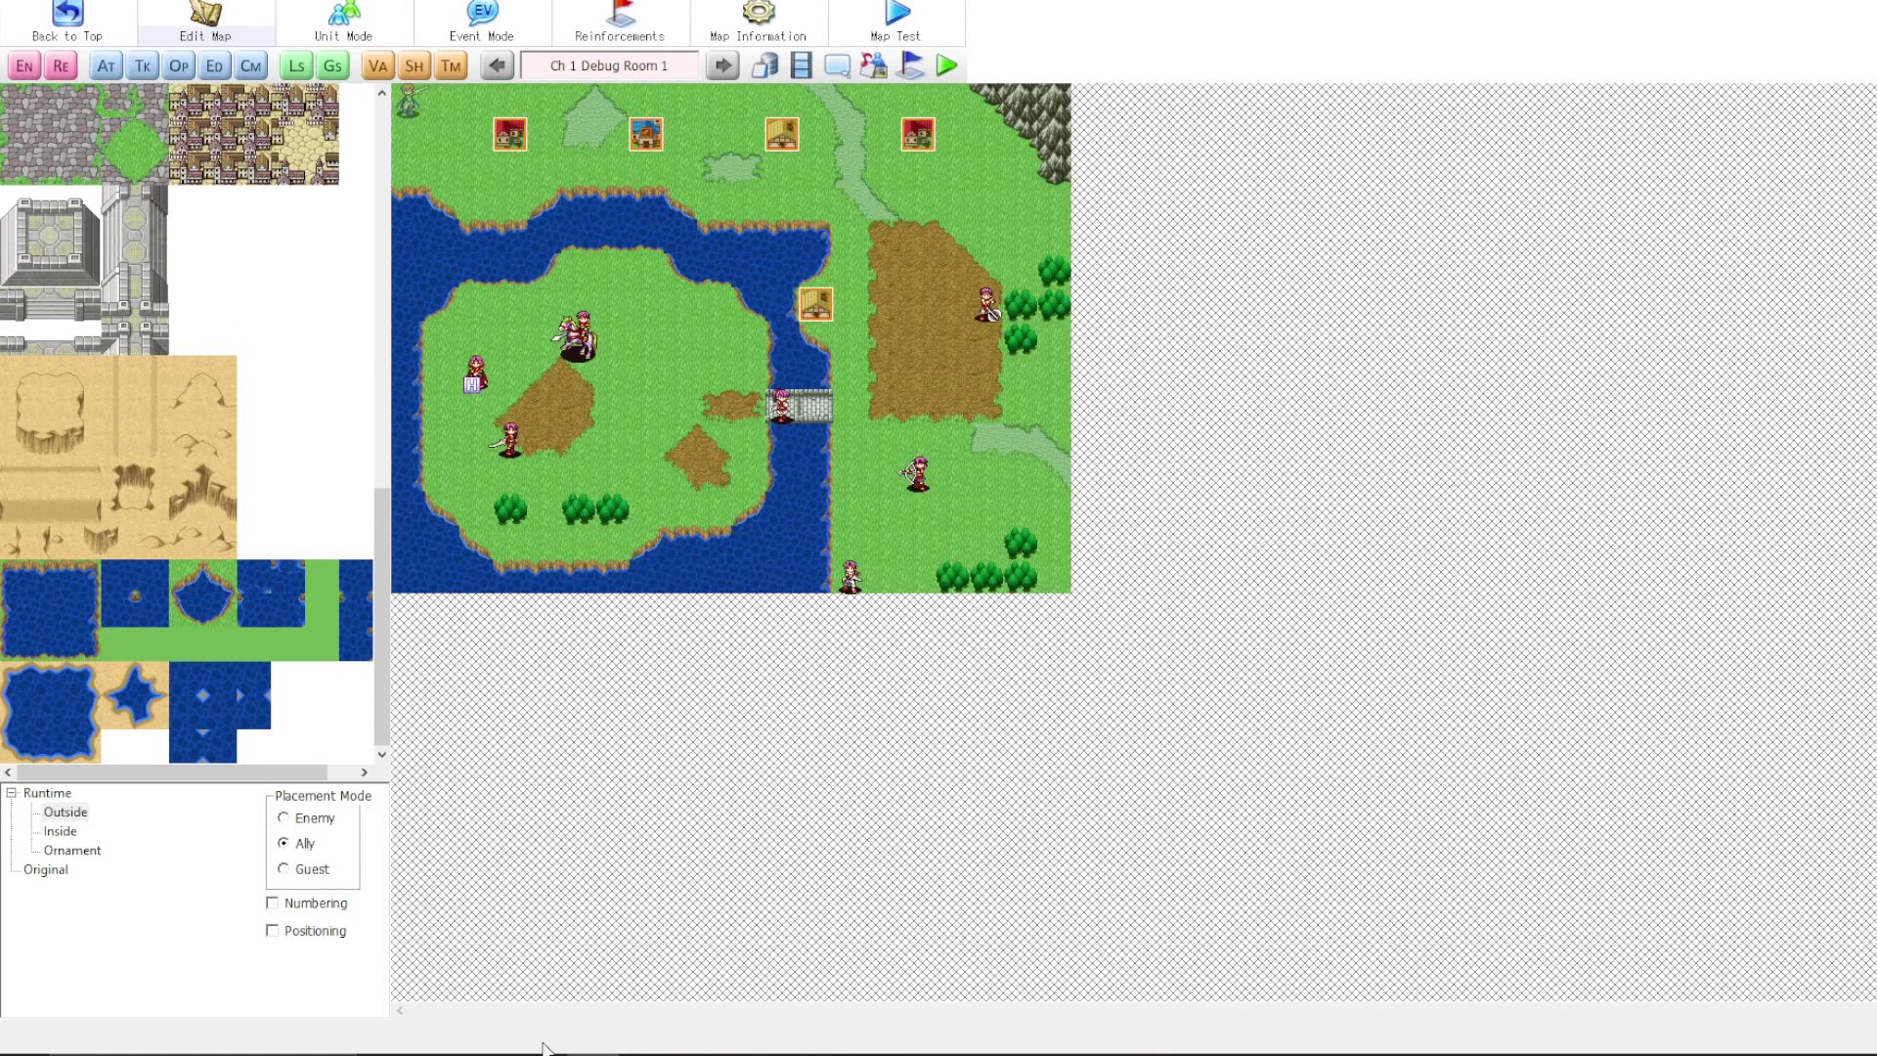
- Bring up the Steam store page and select, then clear, 'RPG Maker MV' in the title
mouse_move(543, 1048)
click(502, 1003)
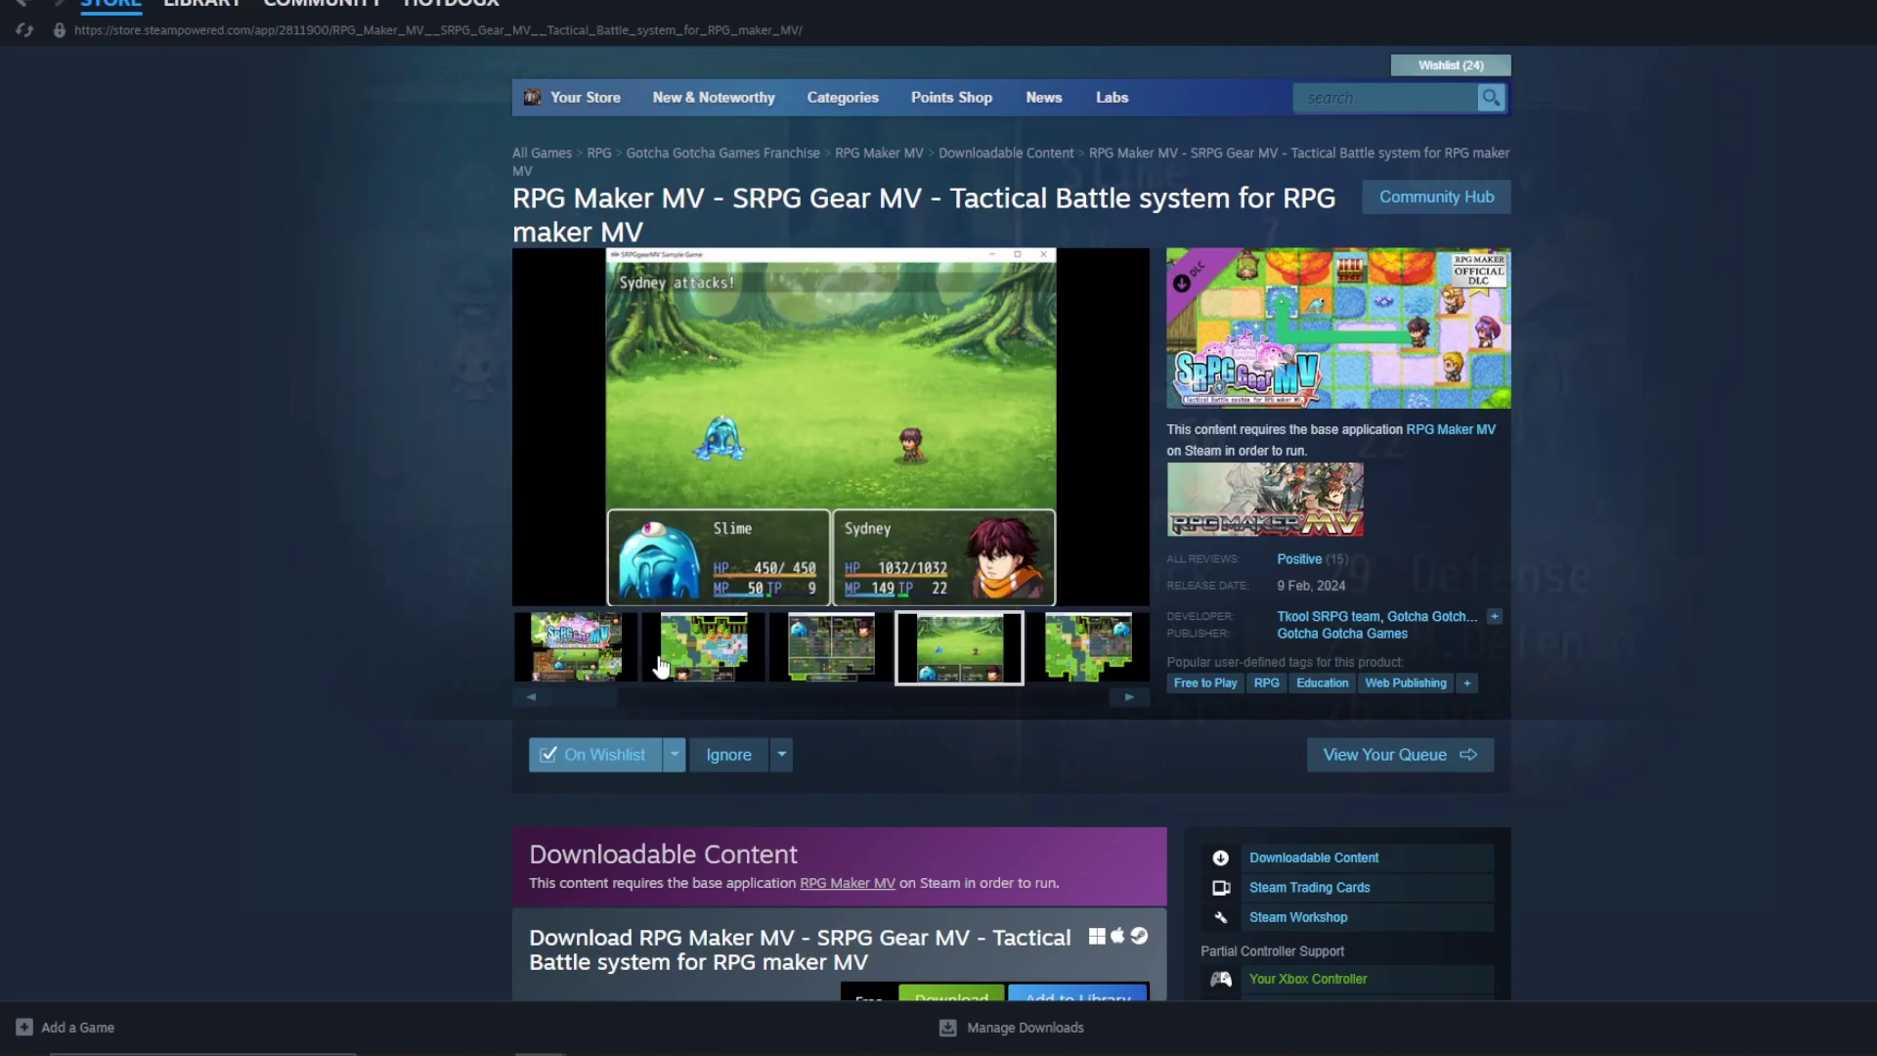
scroll(566, 746, down, 1)
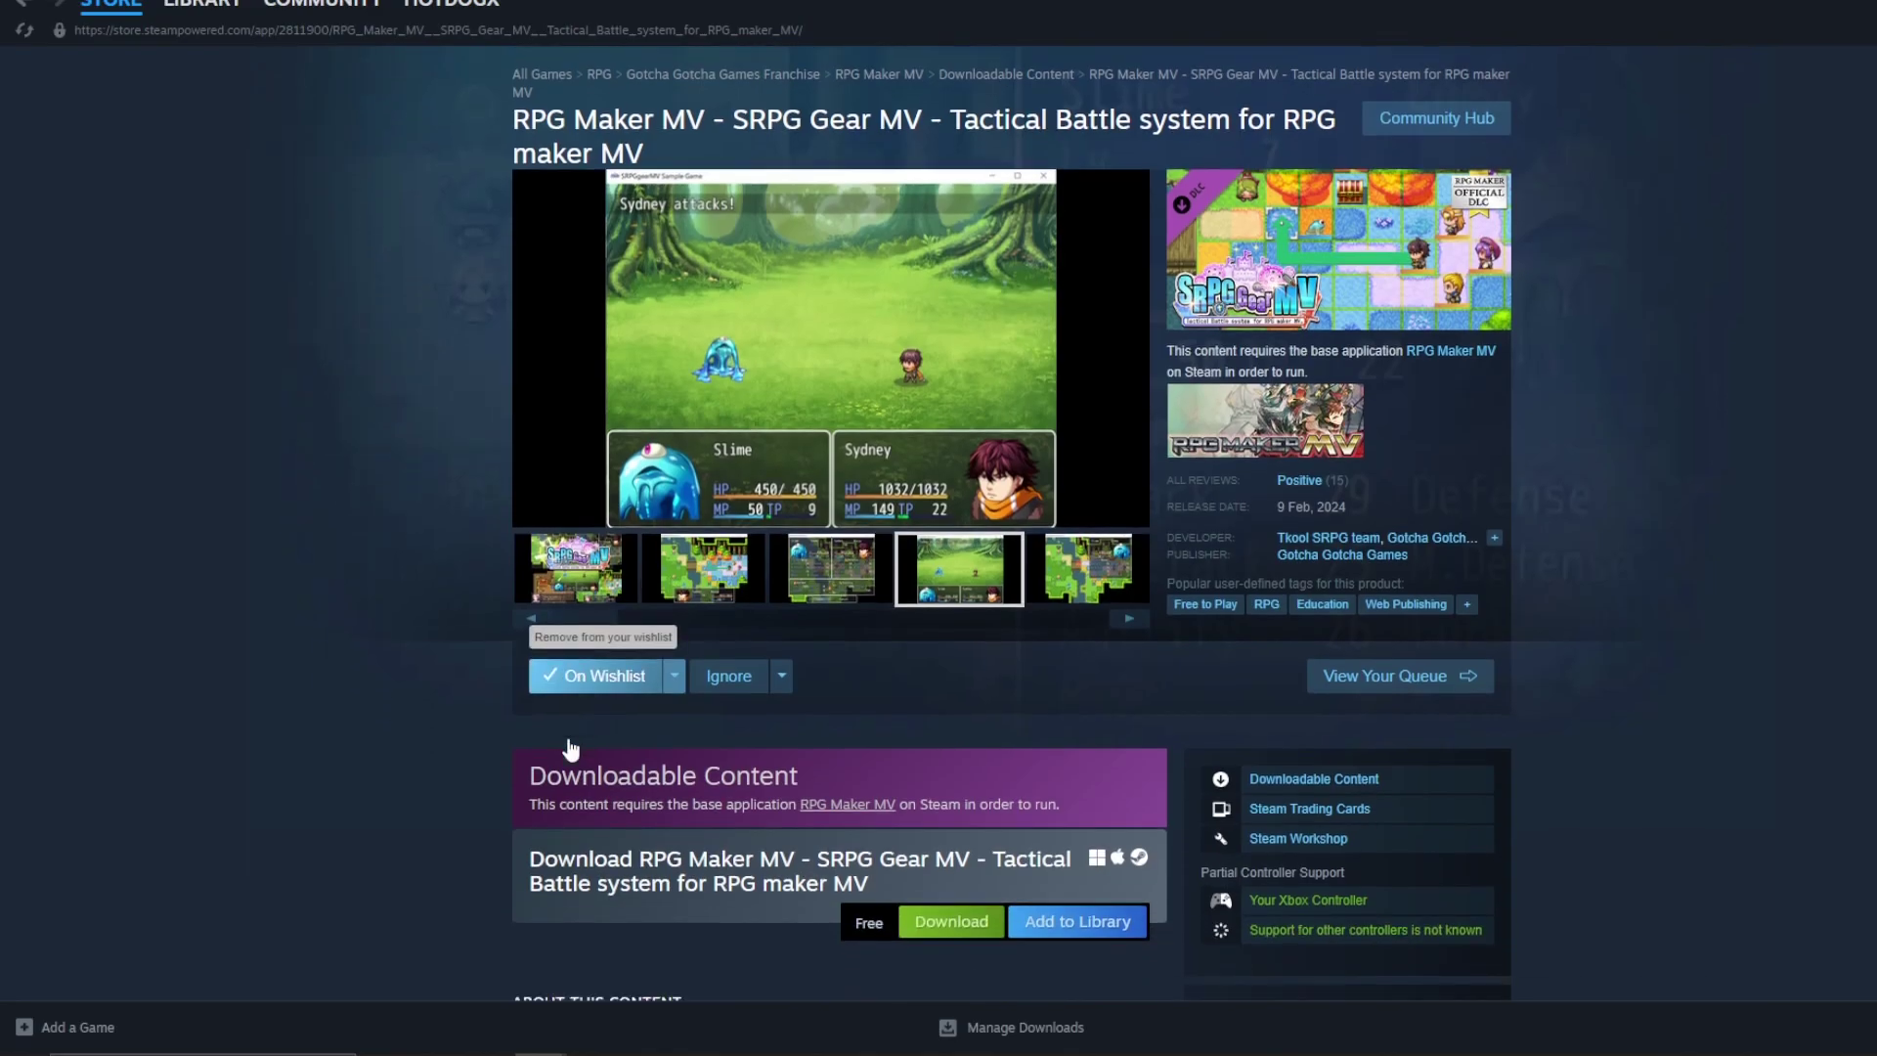
scroll(516, 787, up, 1)
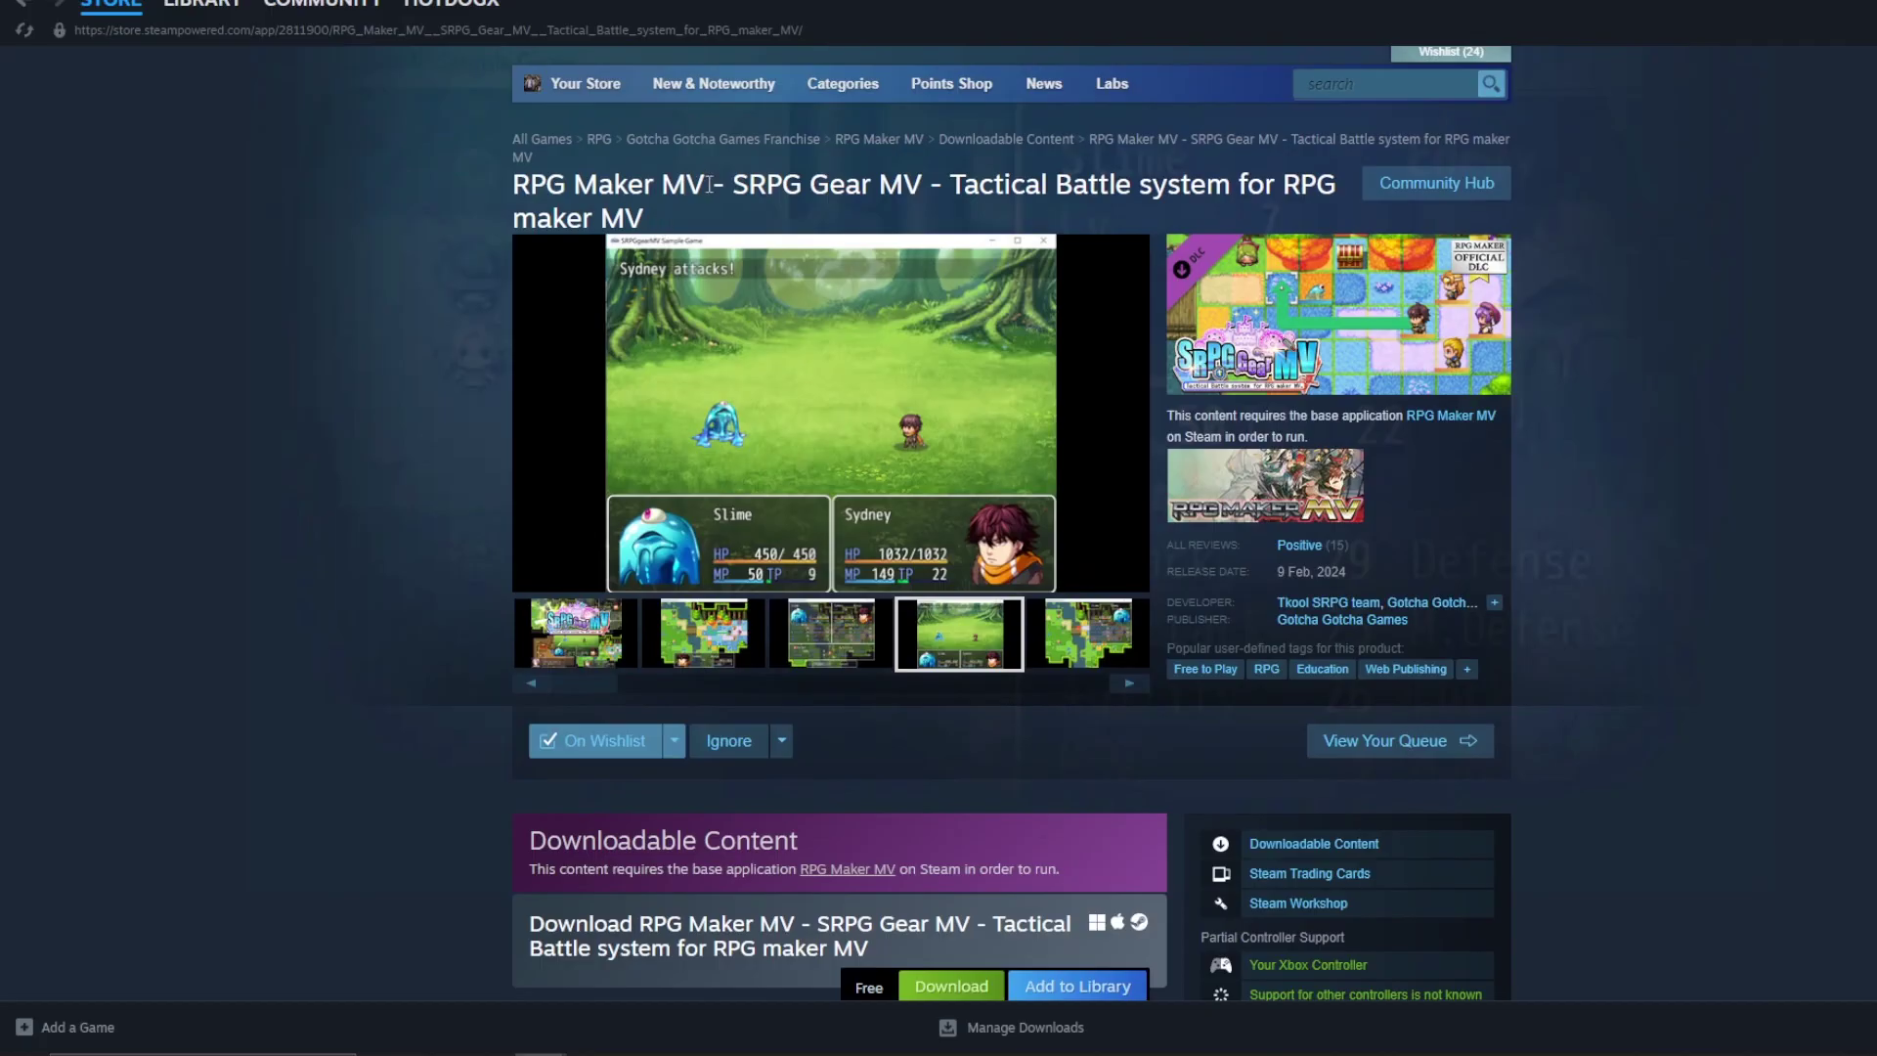
drag(709, 185, 531, 187)
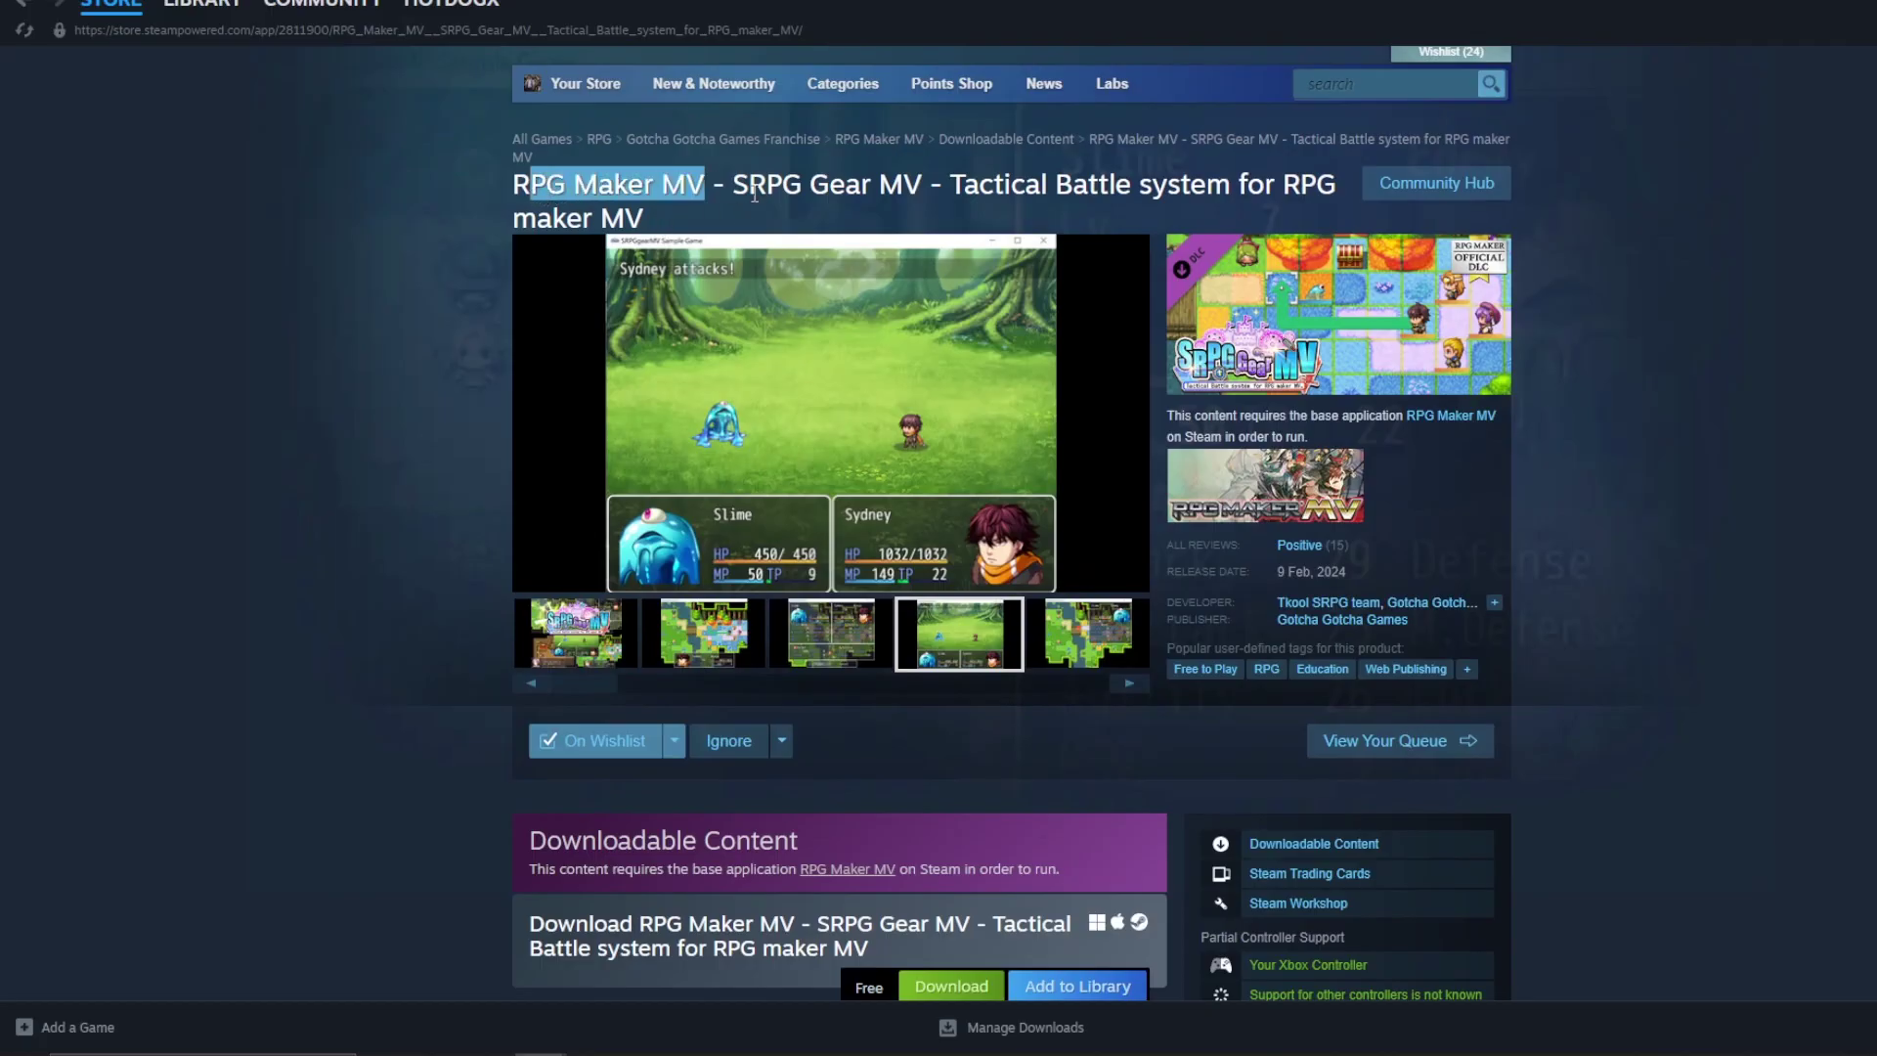
scroll(664, 538, up, 1)
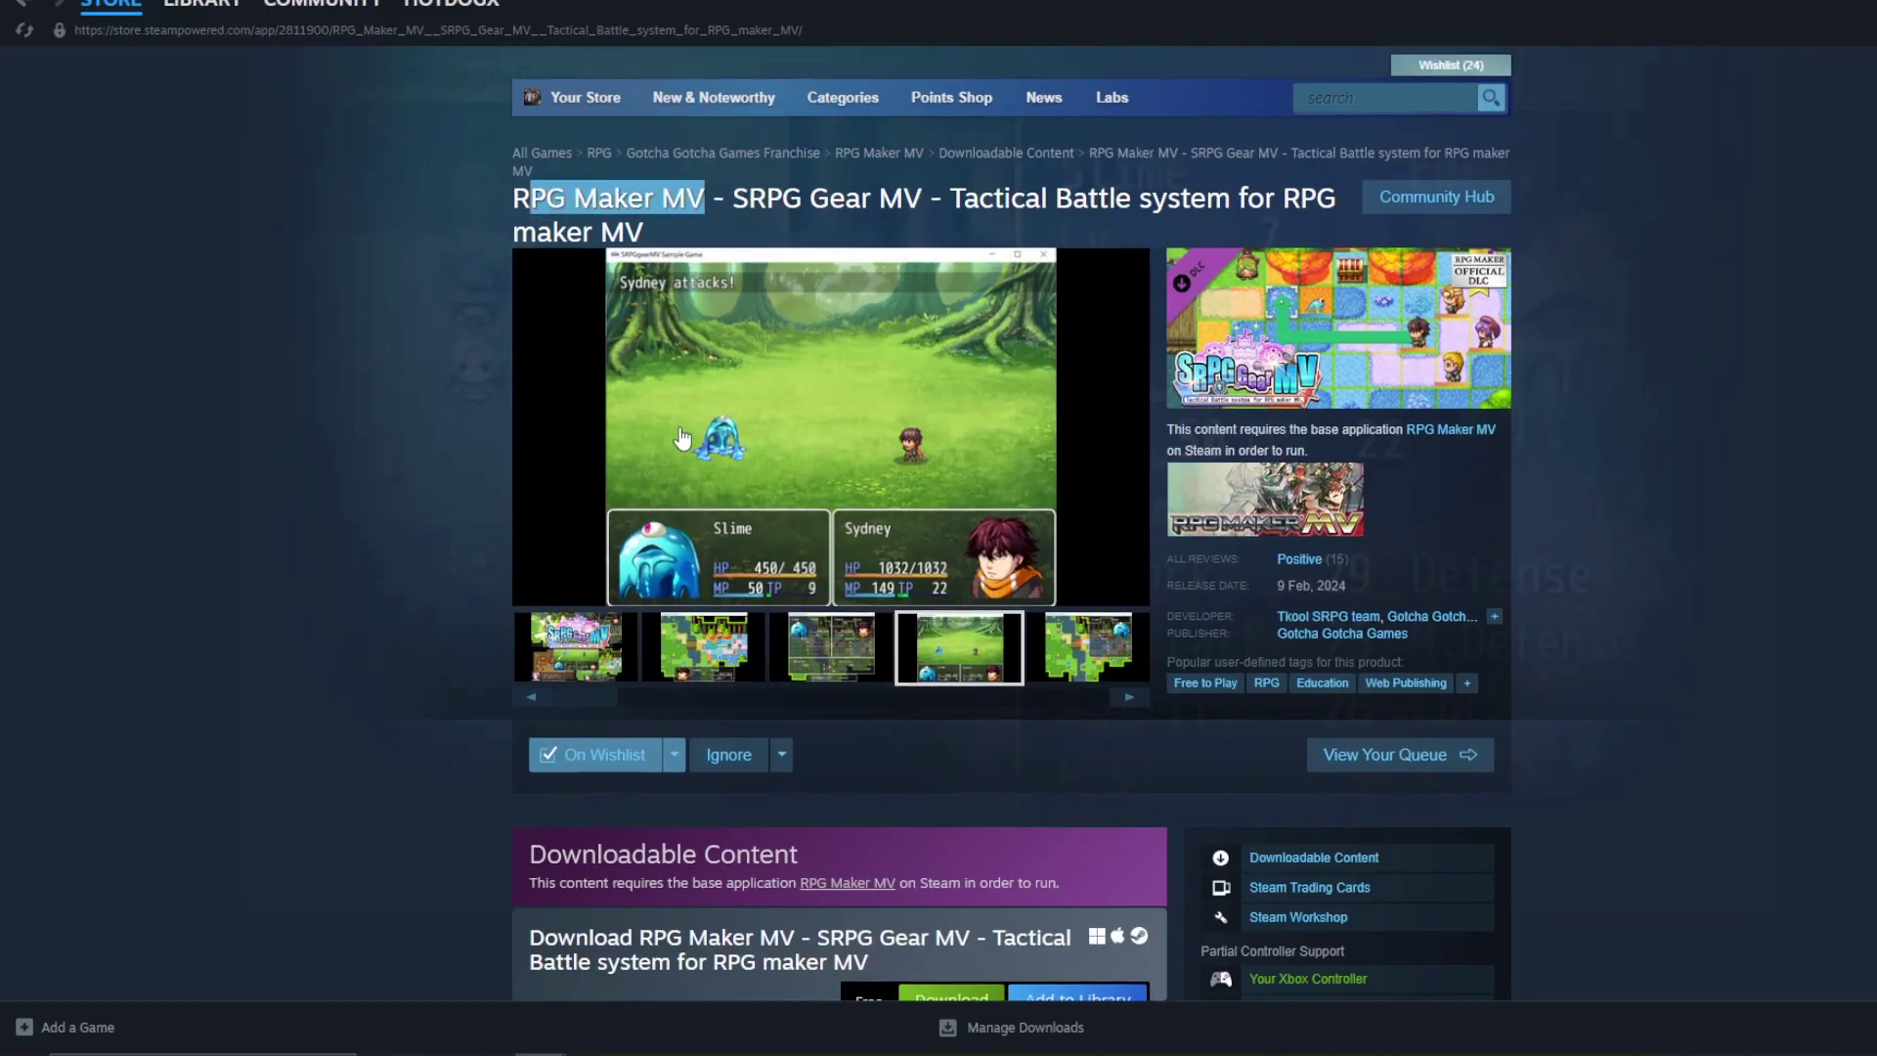
click(451, 754)
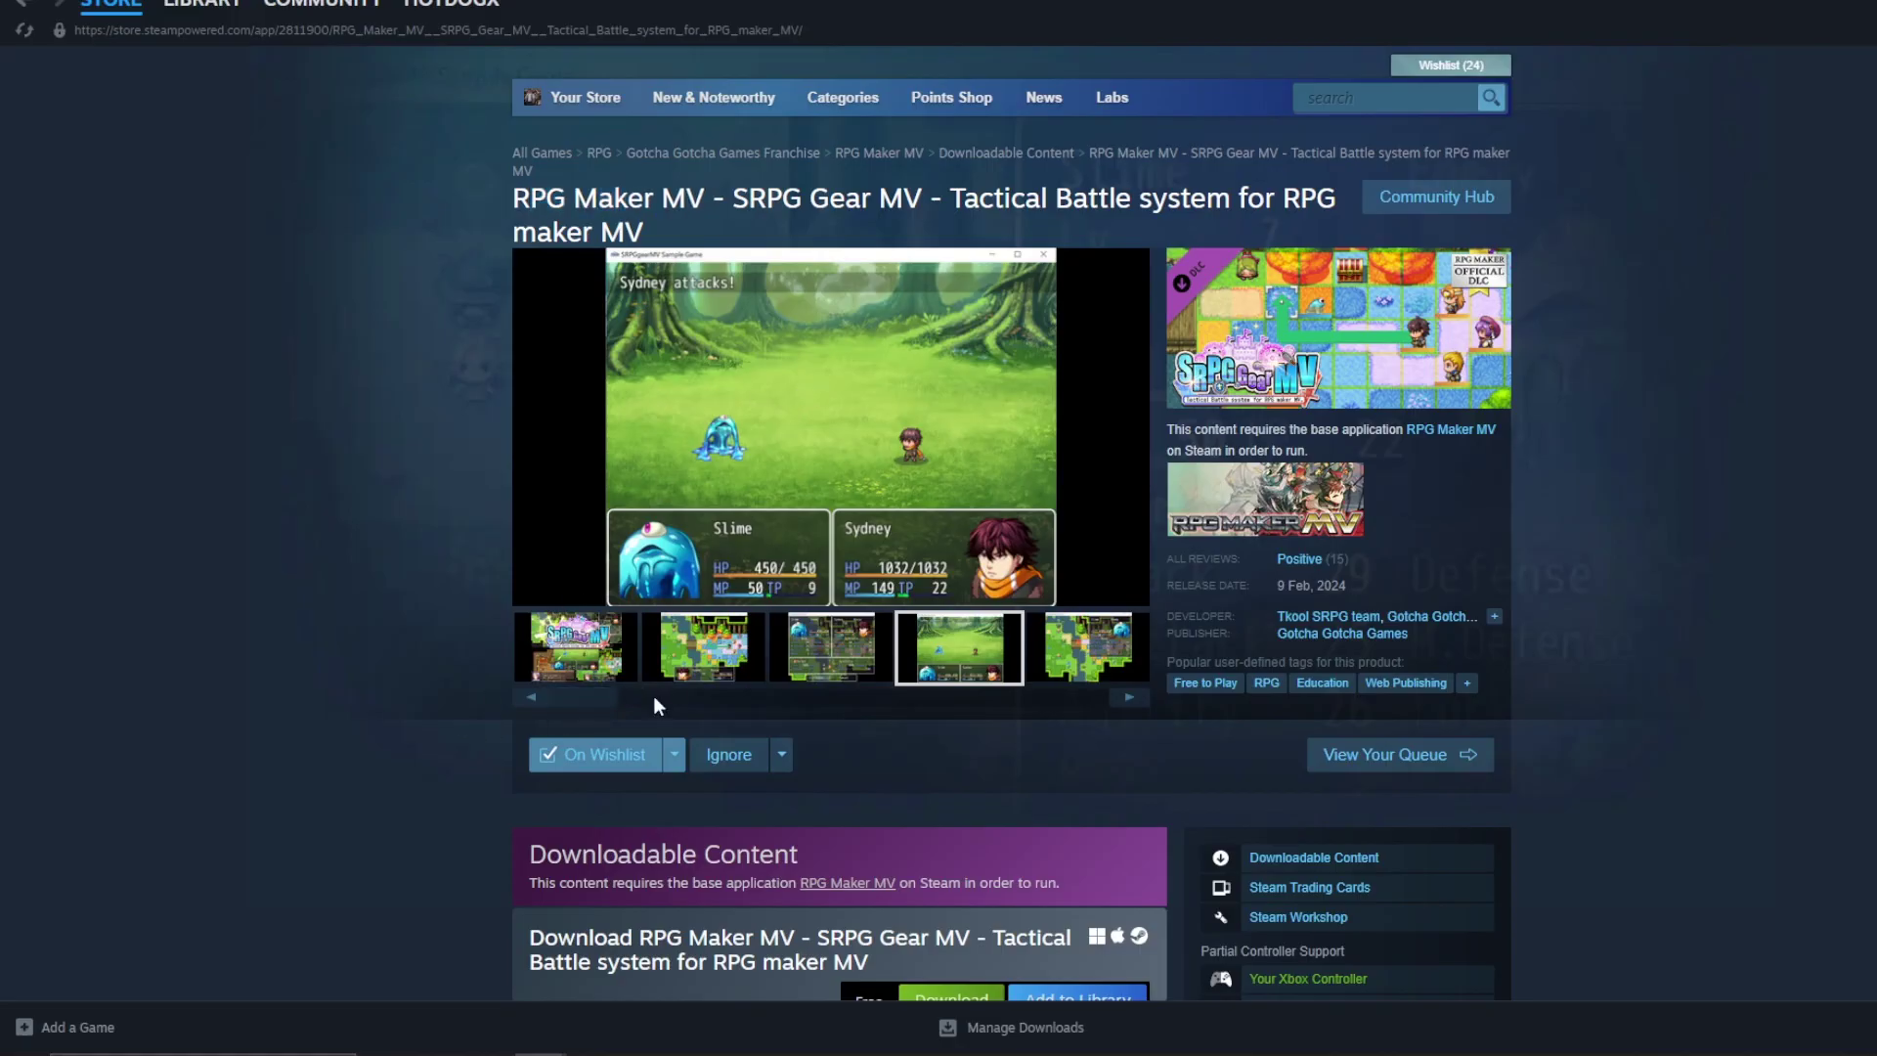
- Browse the second, battle-stats, map, fourth and battle-scene screenshots
click(696, 672)
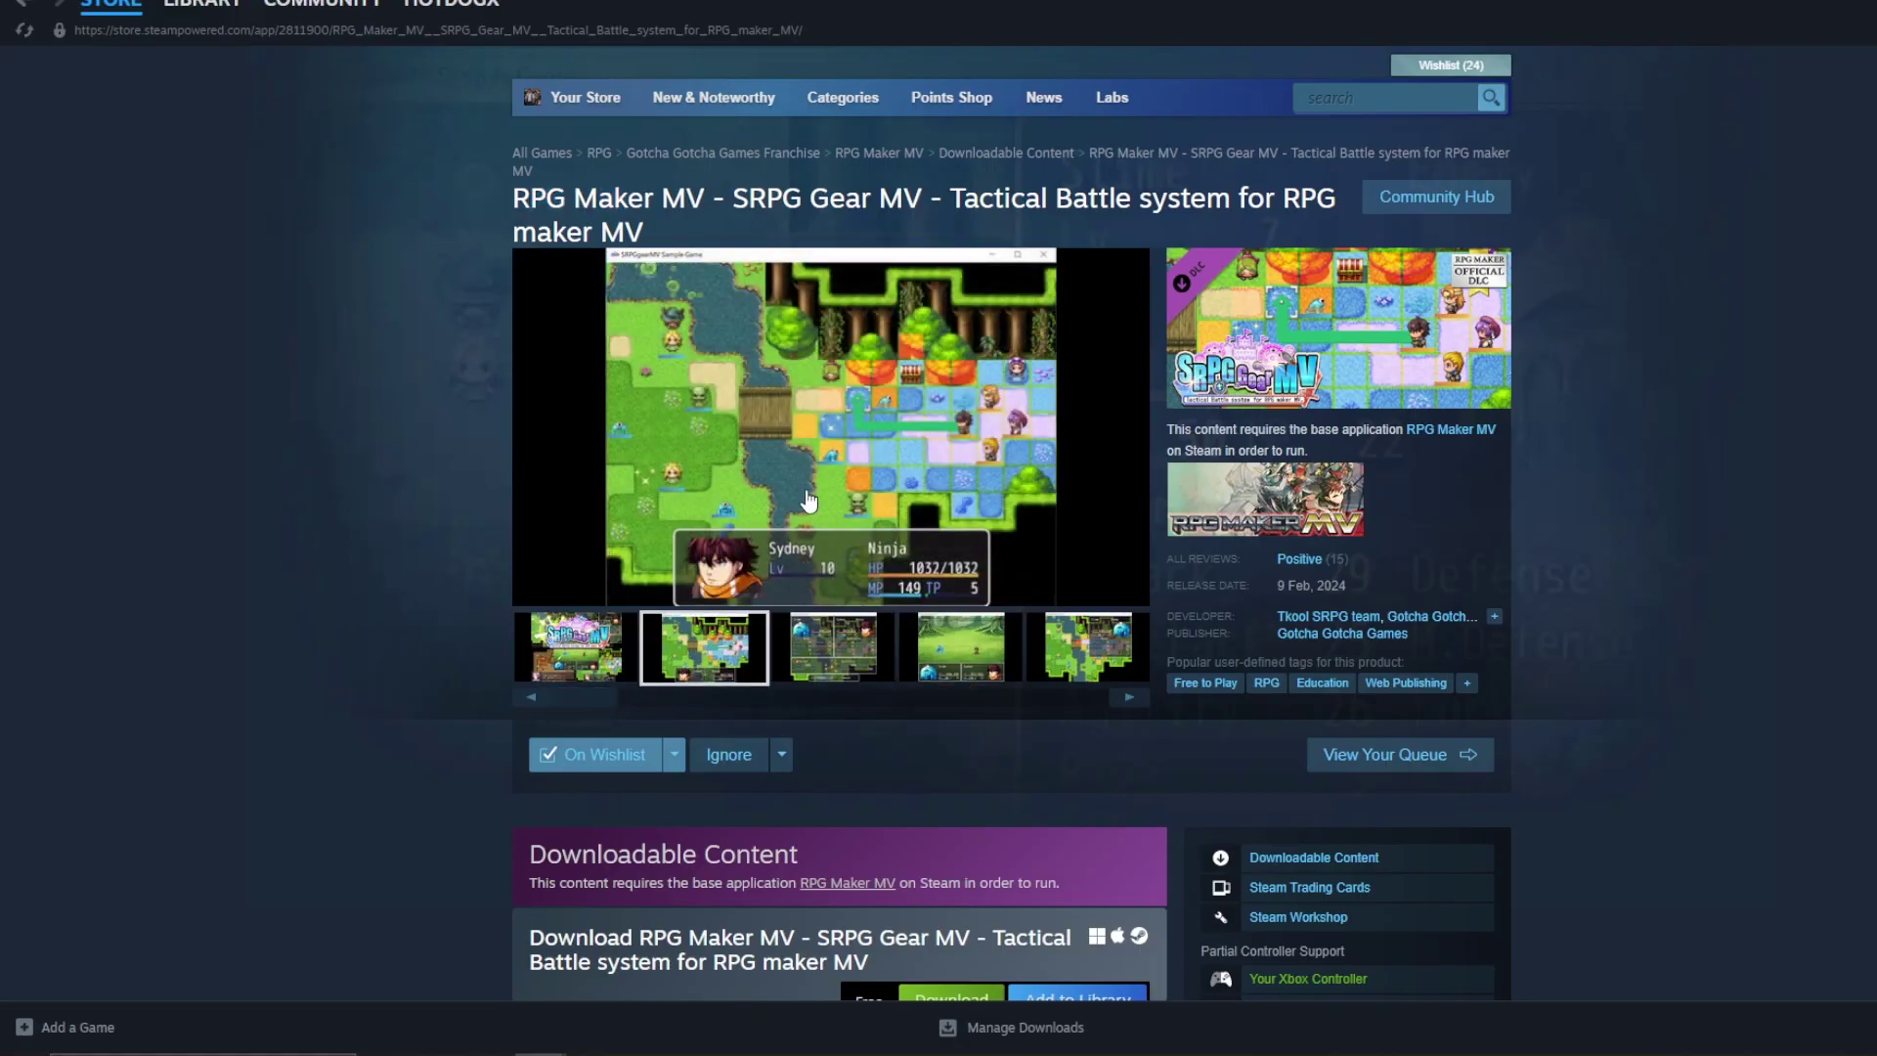
click(842, 669)
scroll(852, 701, down, 2)
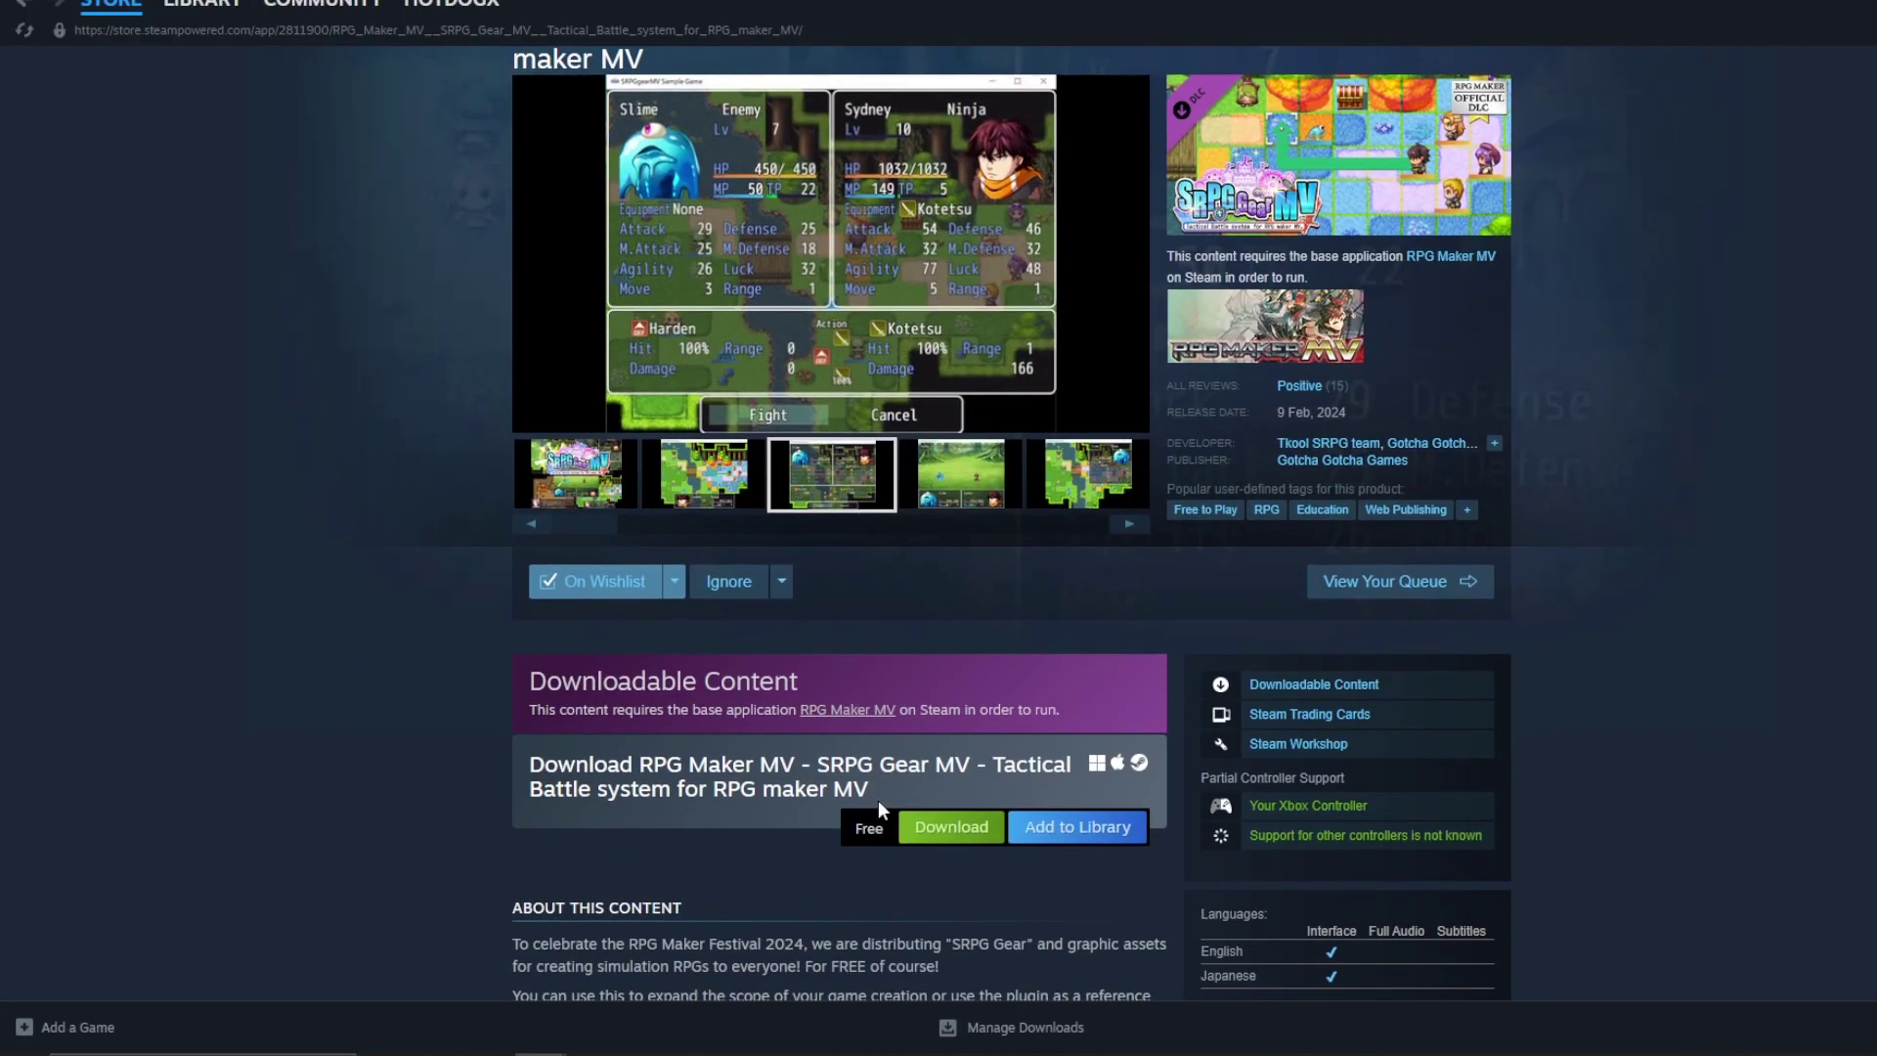
scroll(897, 858, down, 1)
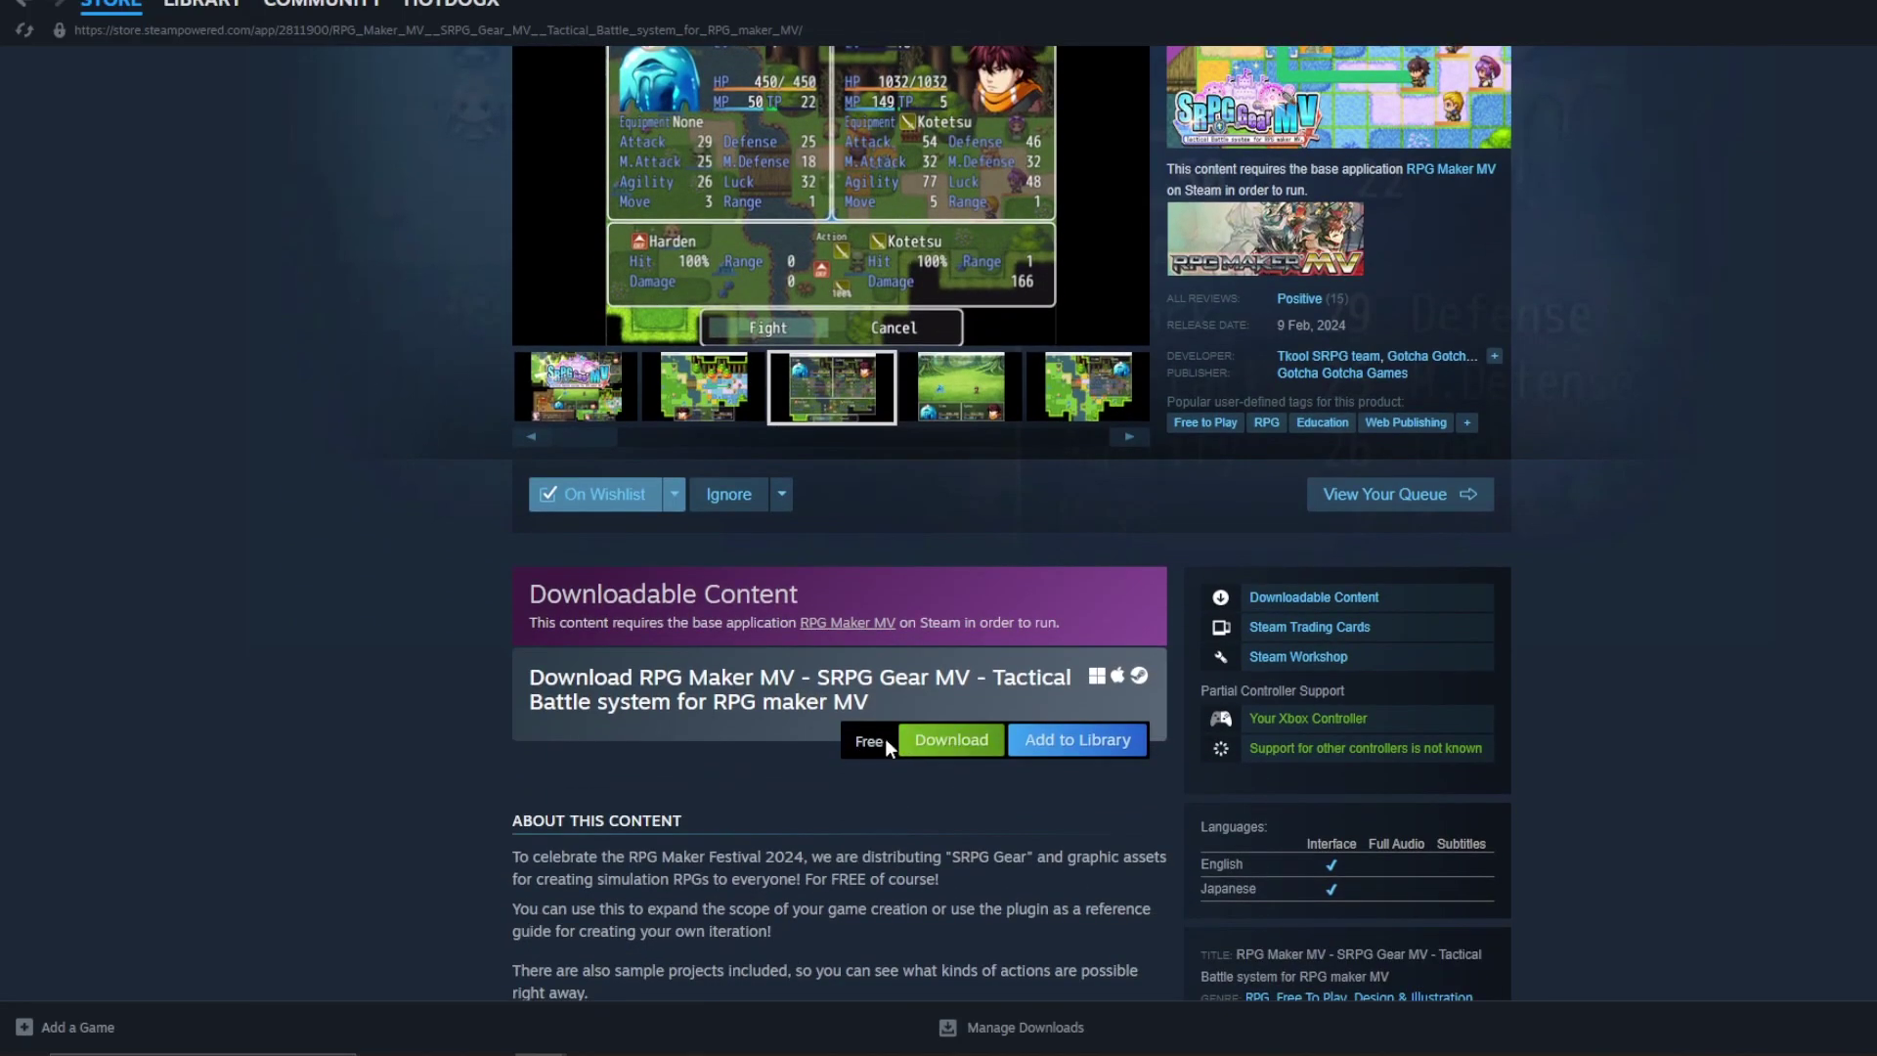
scroll(882, 782, down, 1)
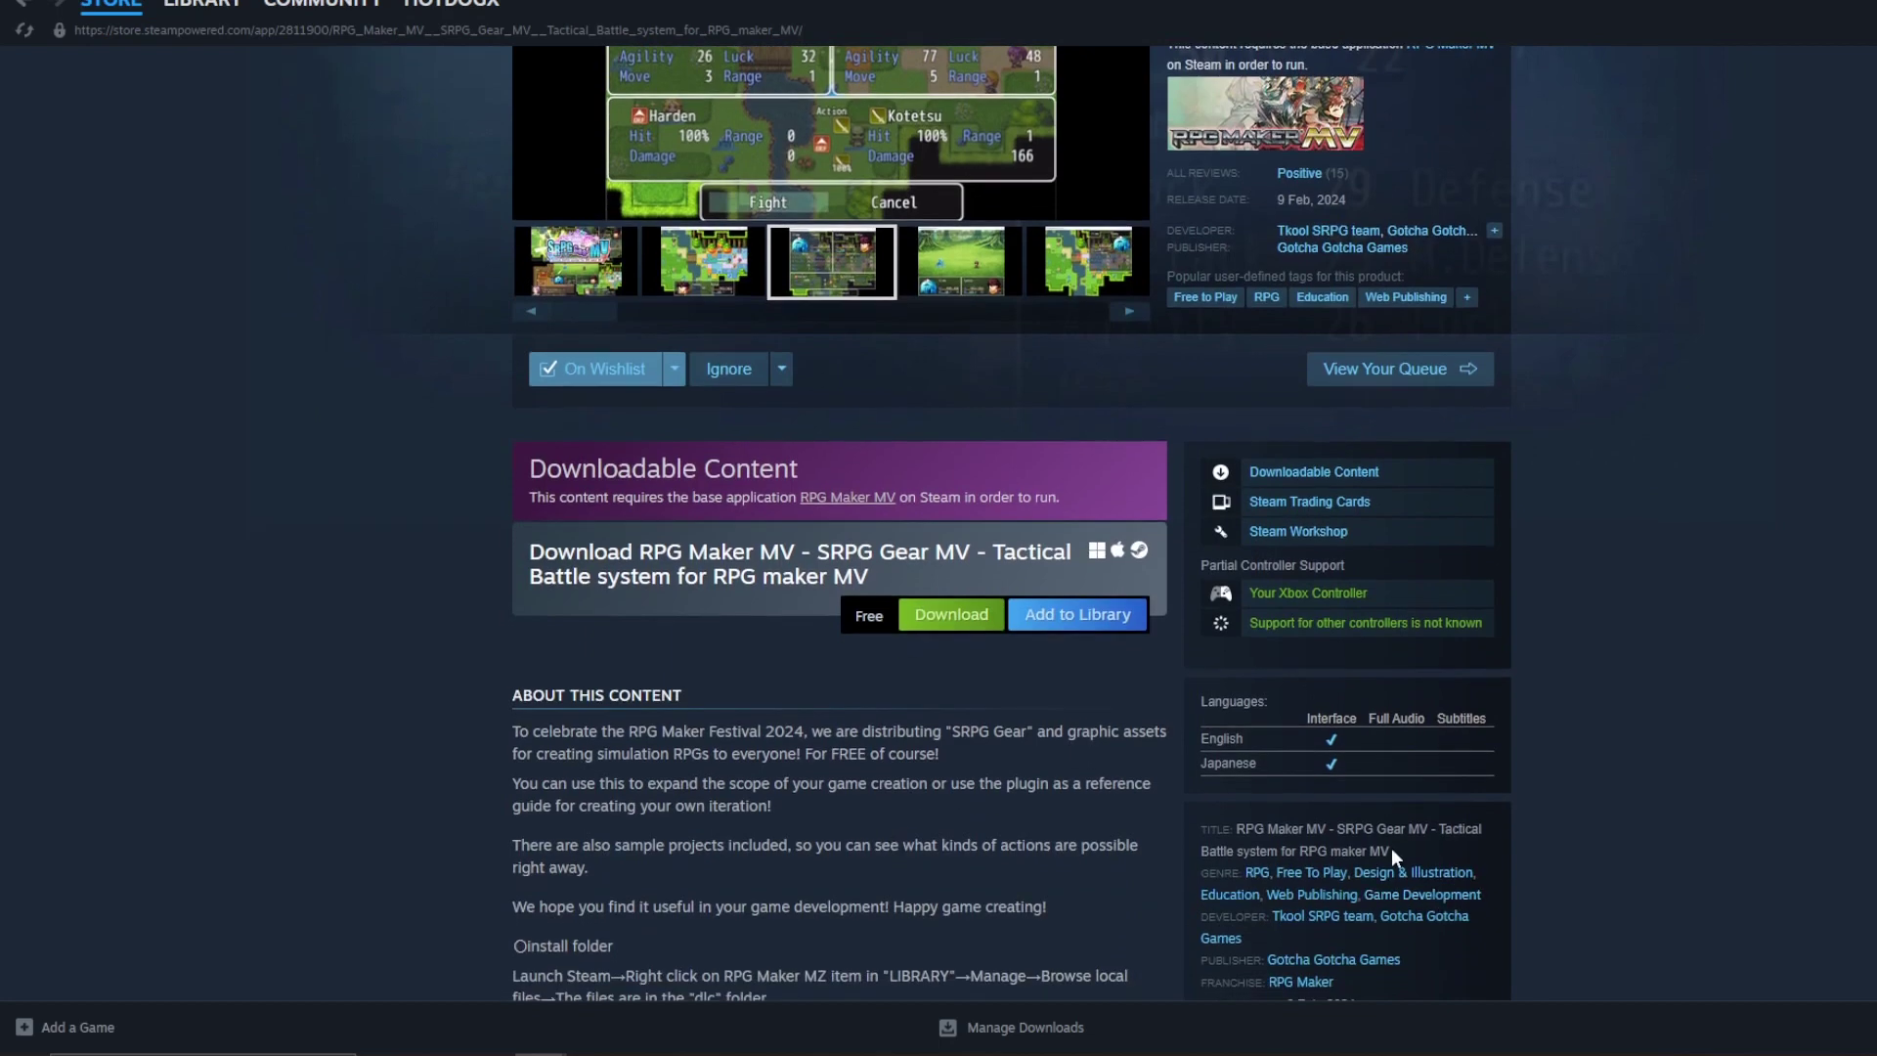
scroll(766, 701, up, 3)
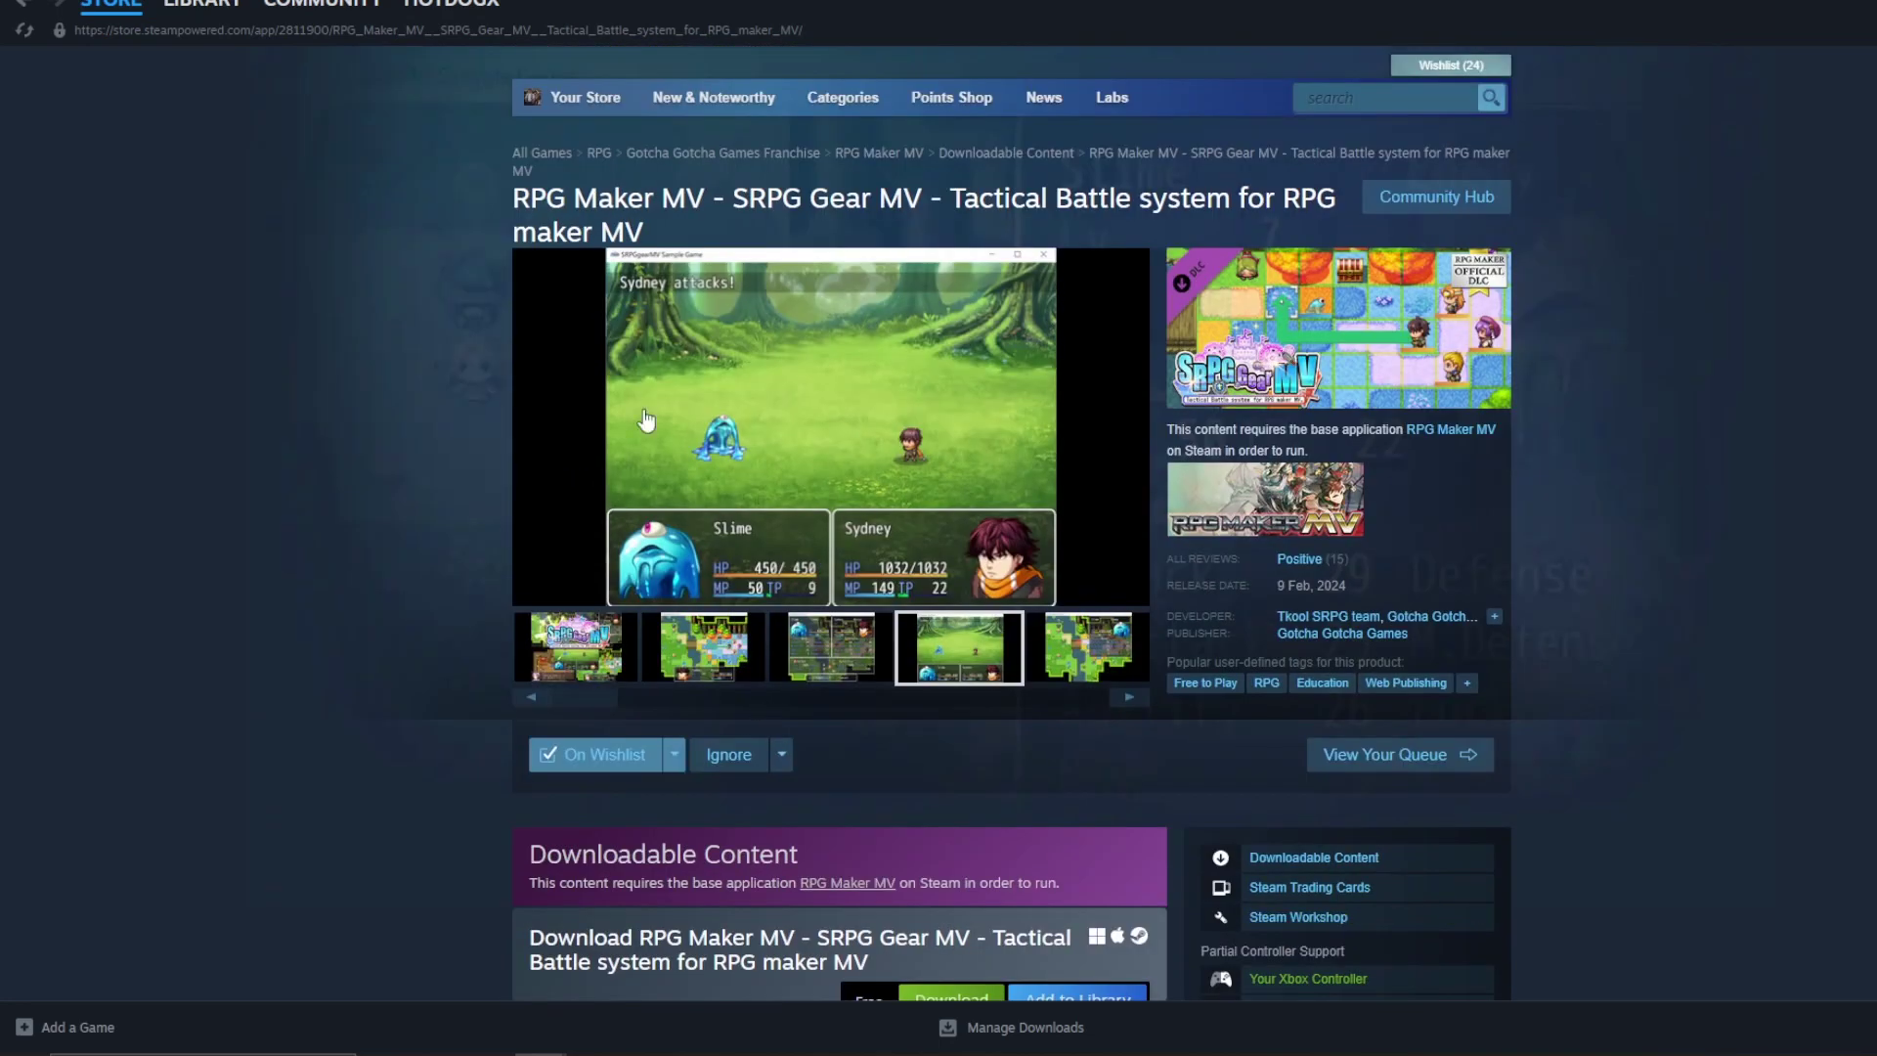
click(732, 636)
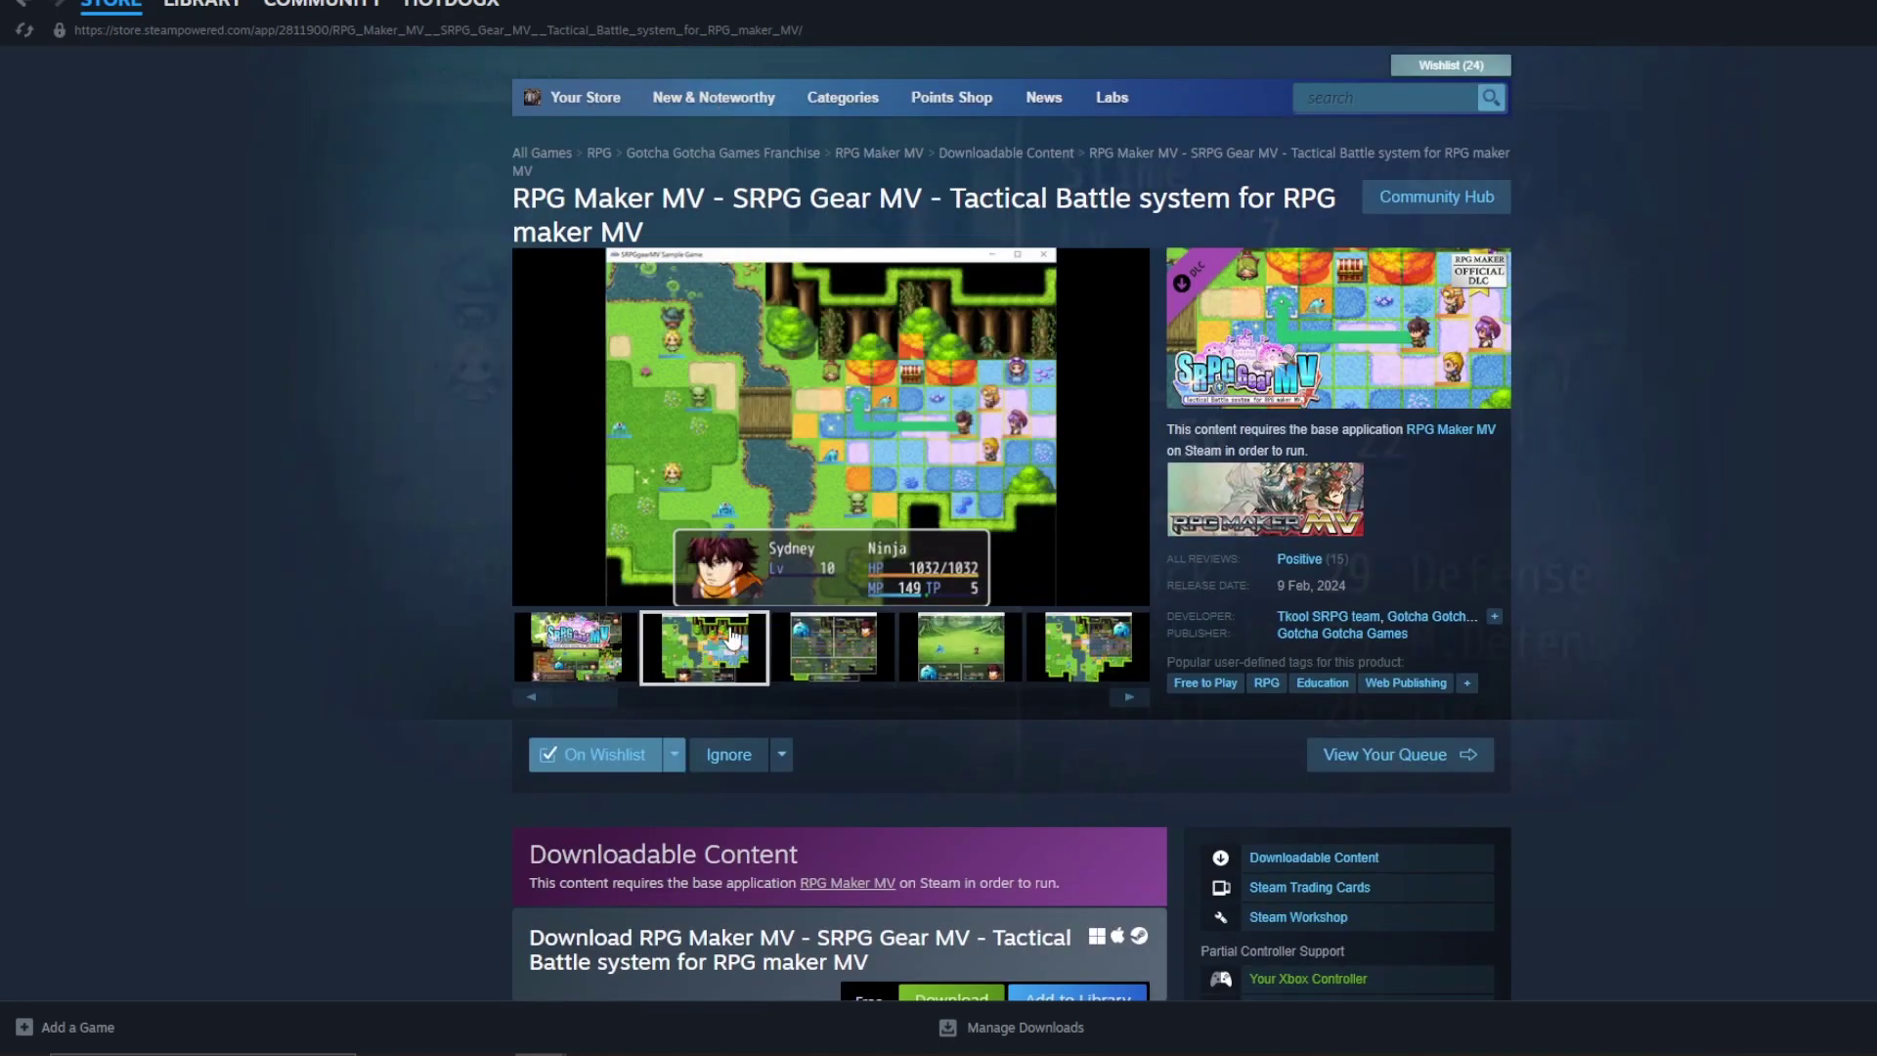
click(836, 652)
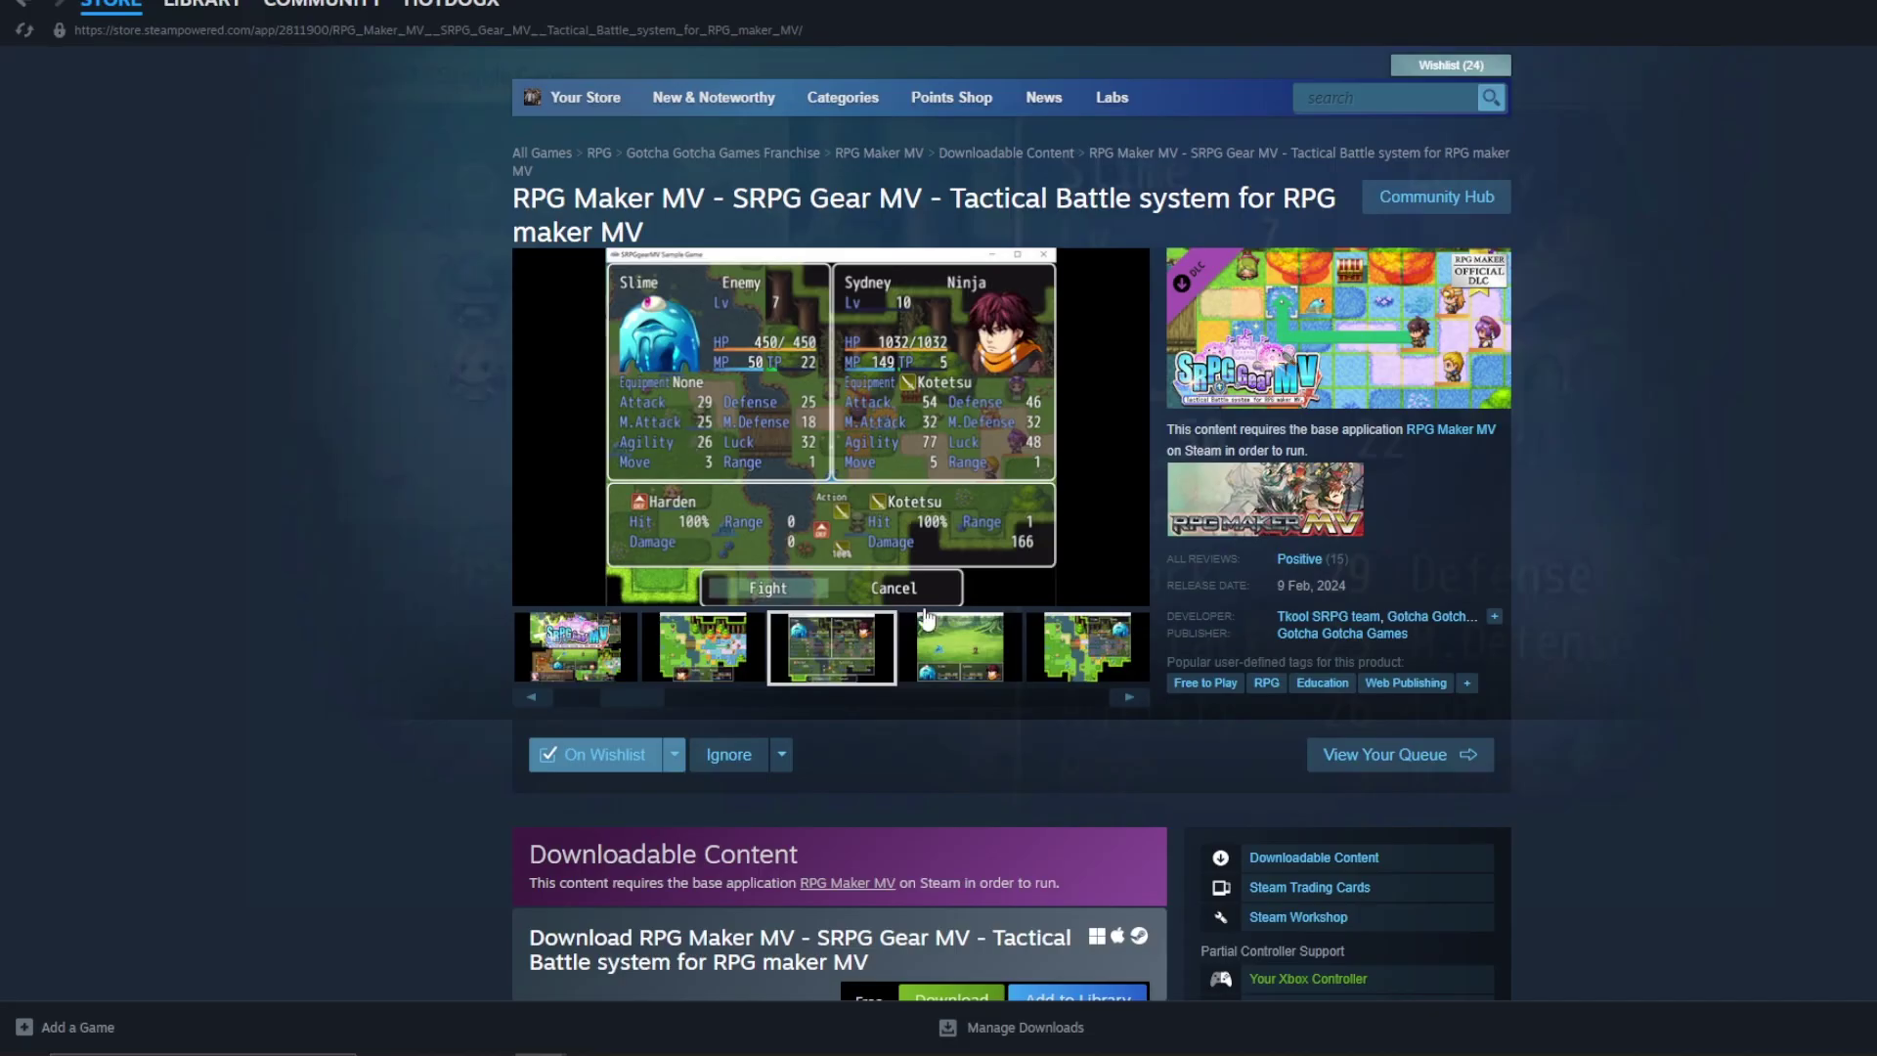
click(972, 672)
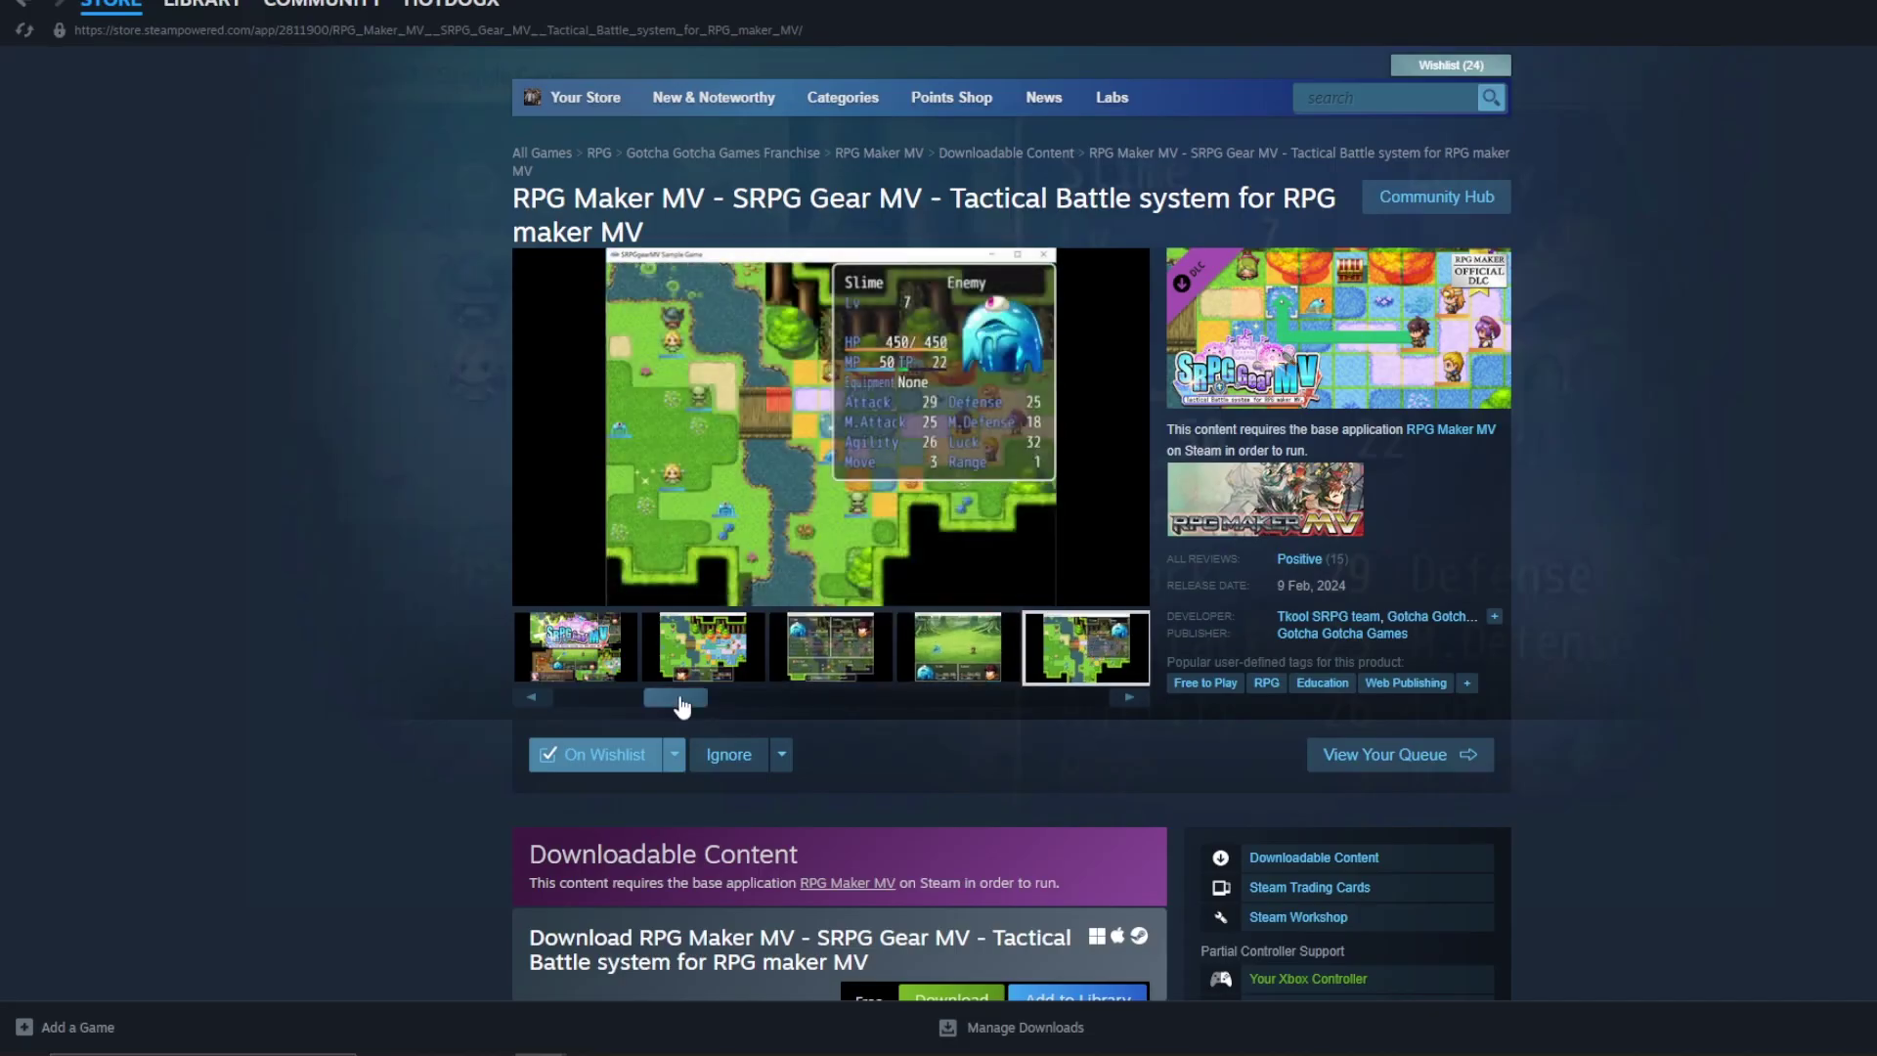
click(797, 672)
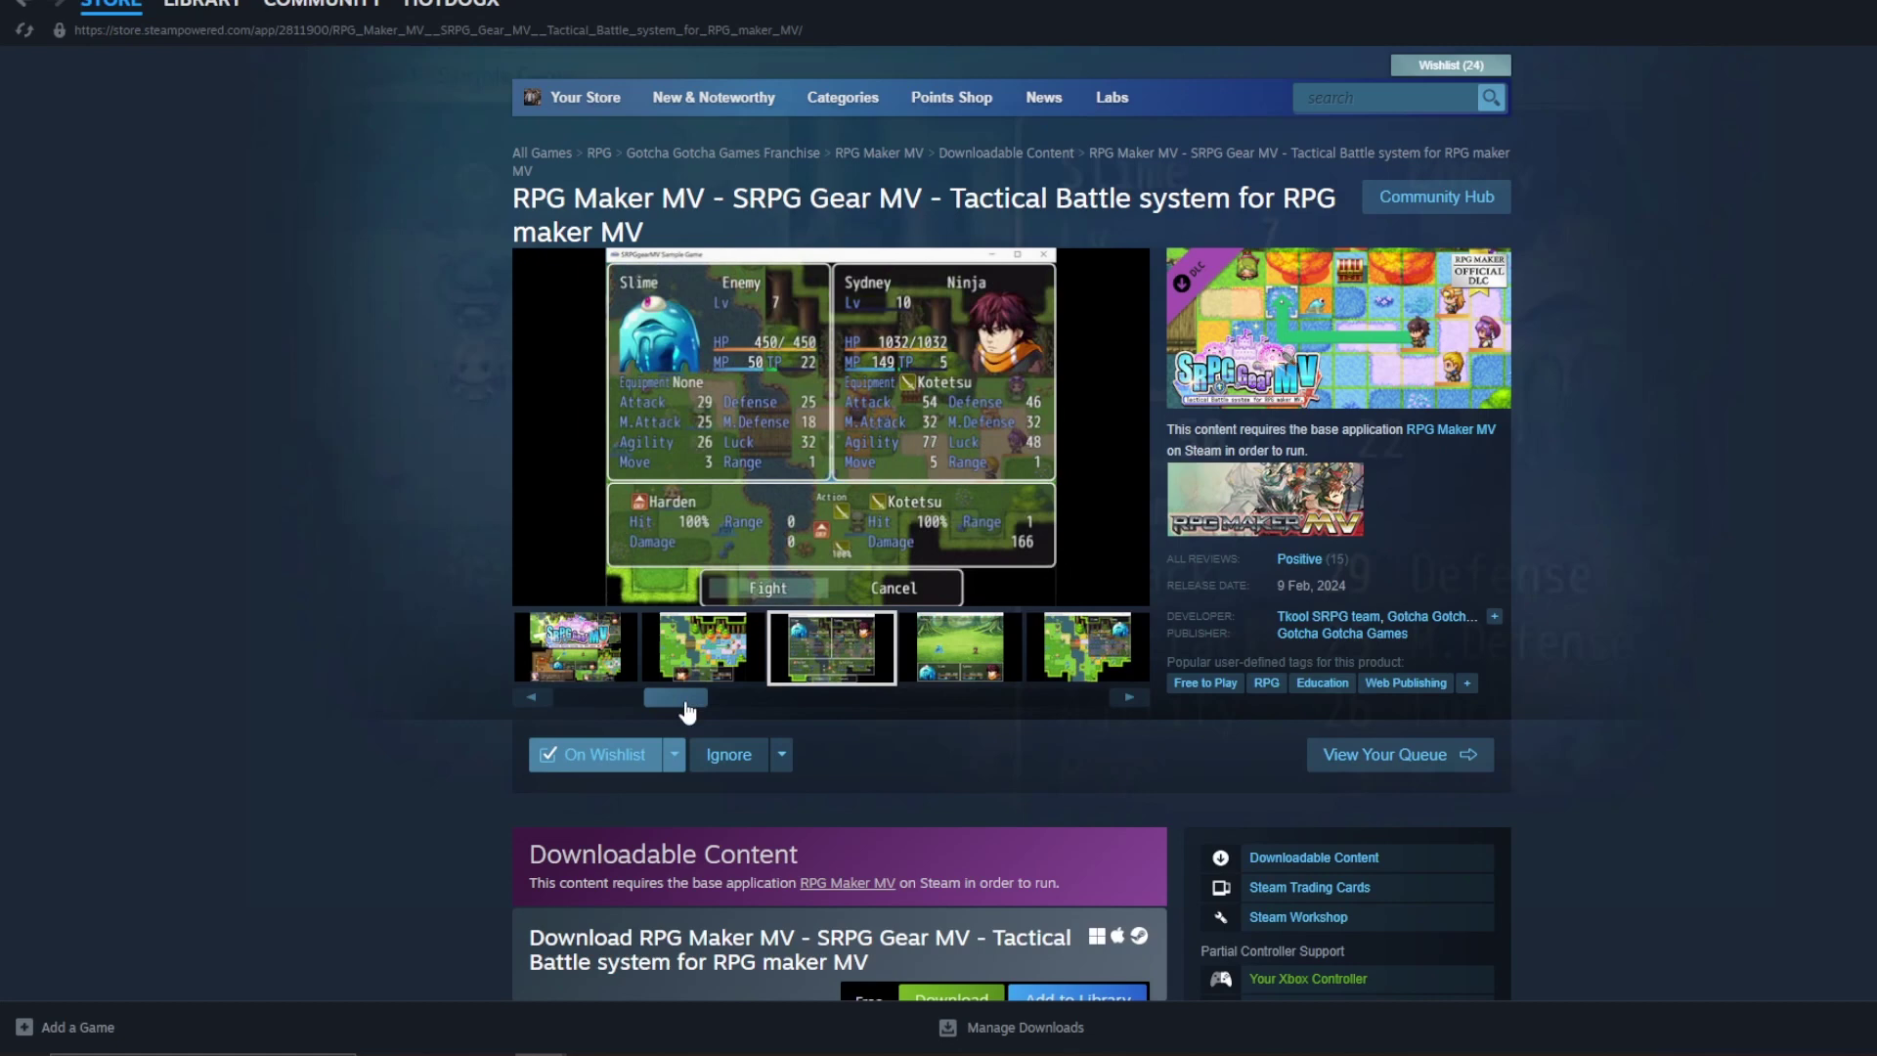
click(904, 682)
click(848, 653)
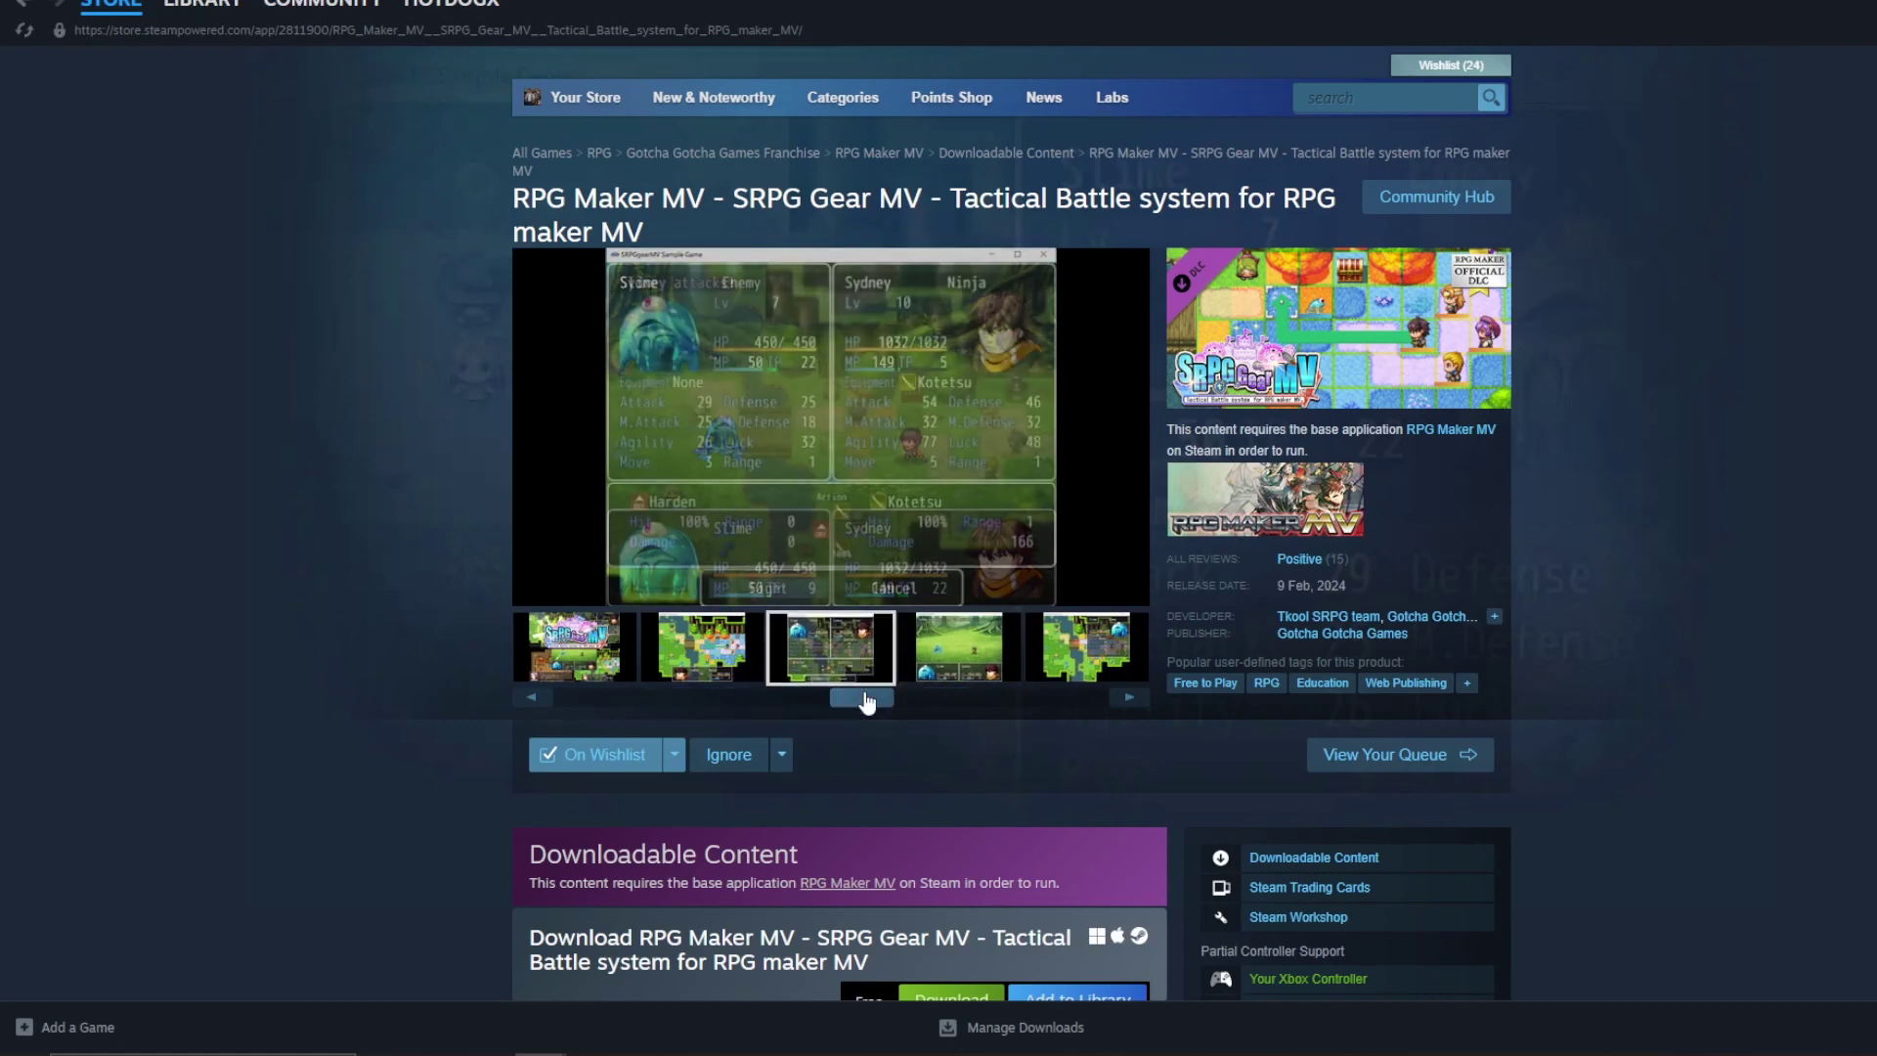
click(700, 637)
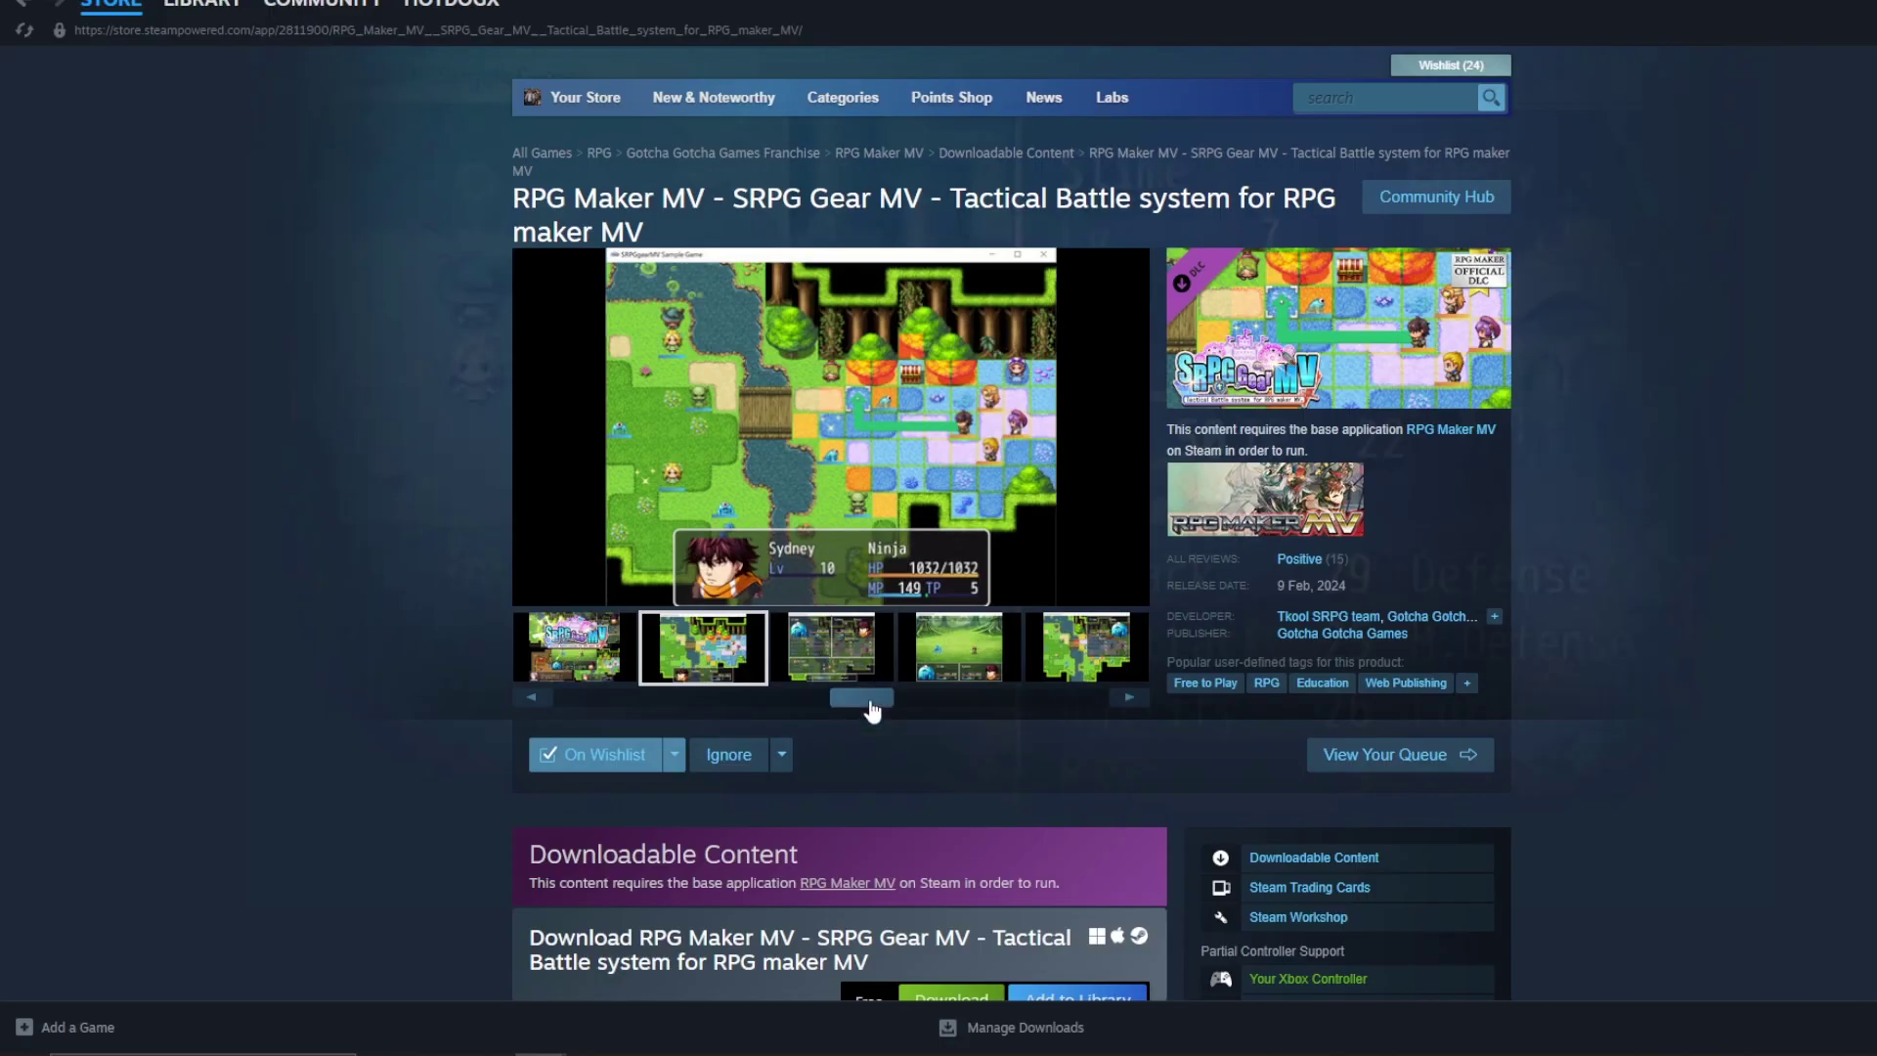
- Cycle from the SRPG Gear MV logo screenshot through to the forest battle screenshot
drag(873, 710, 565, 702)
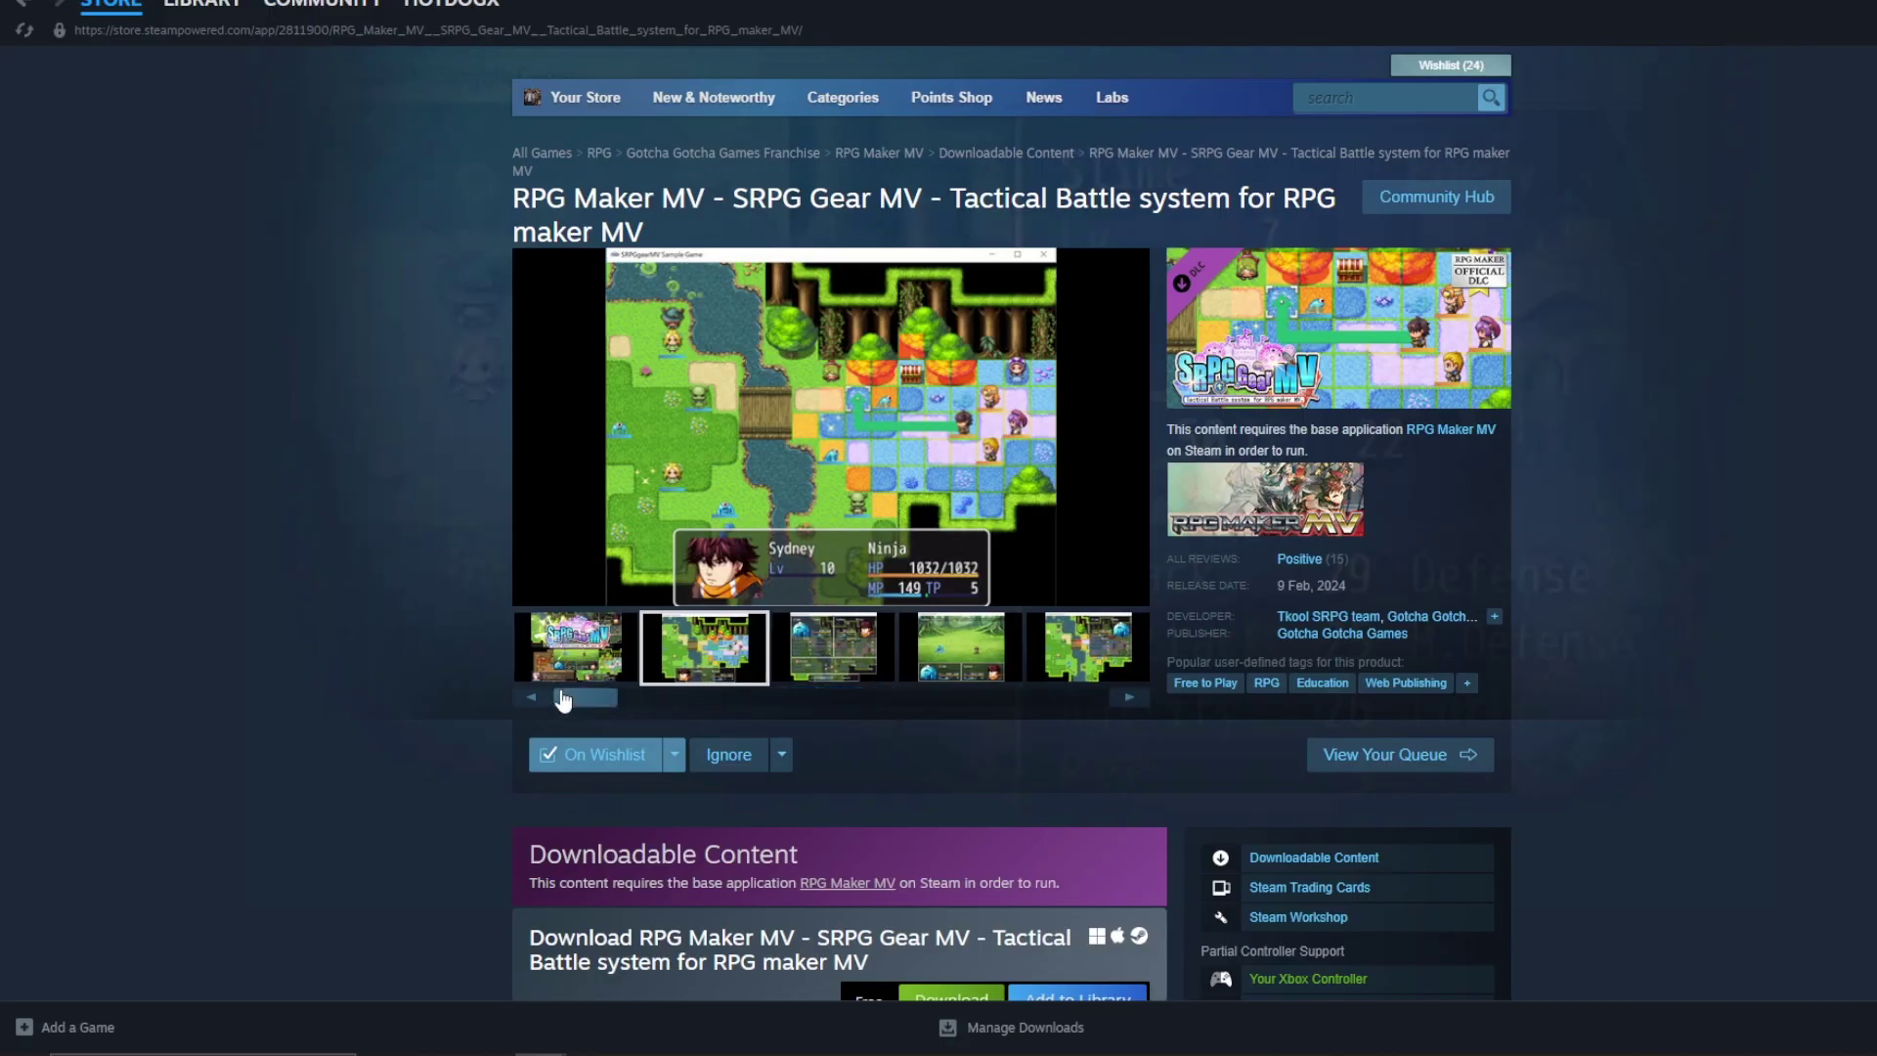
click(598, 653)
click(696, 662)
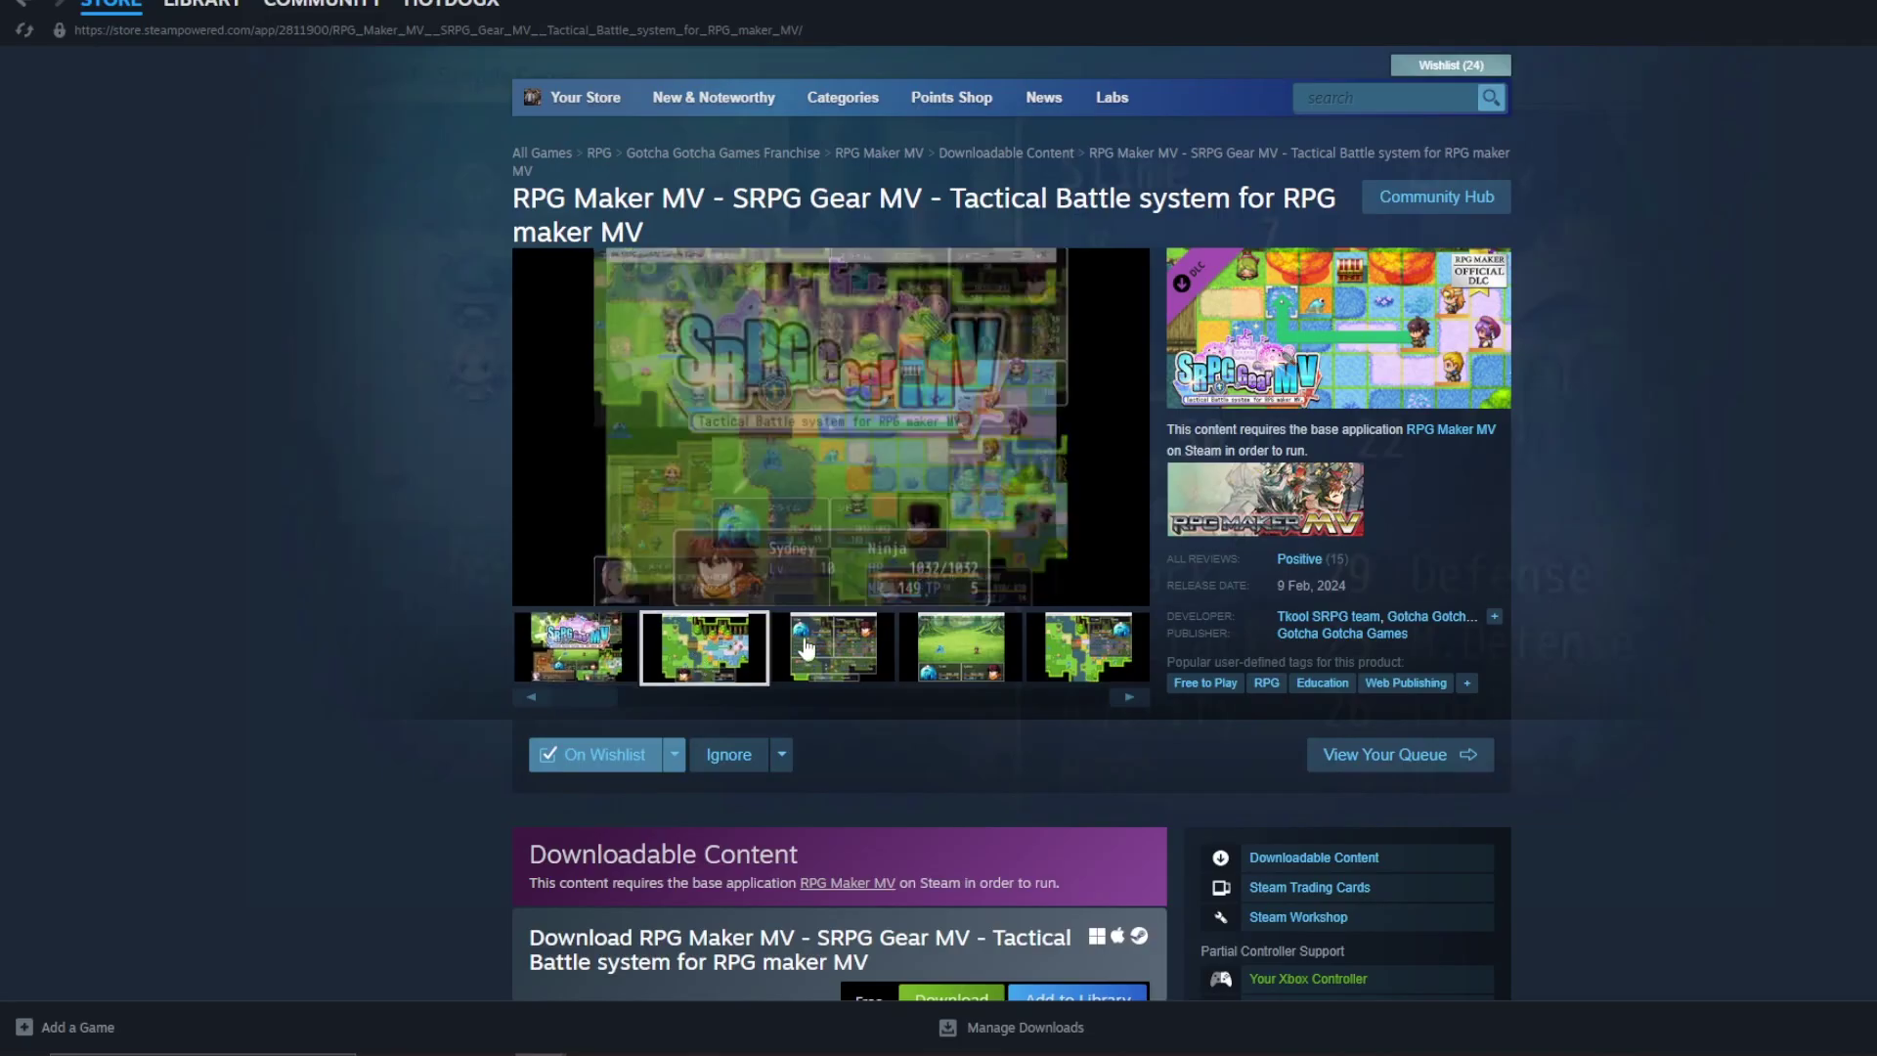
click(806, 649)
click(944, 675)
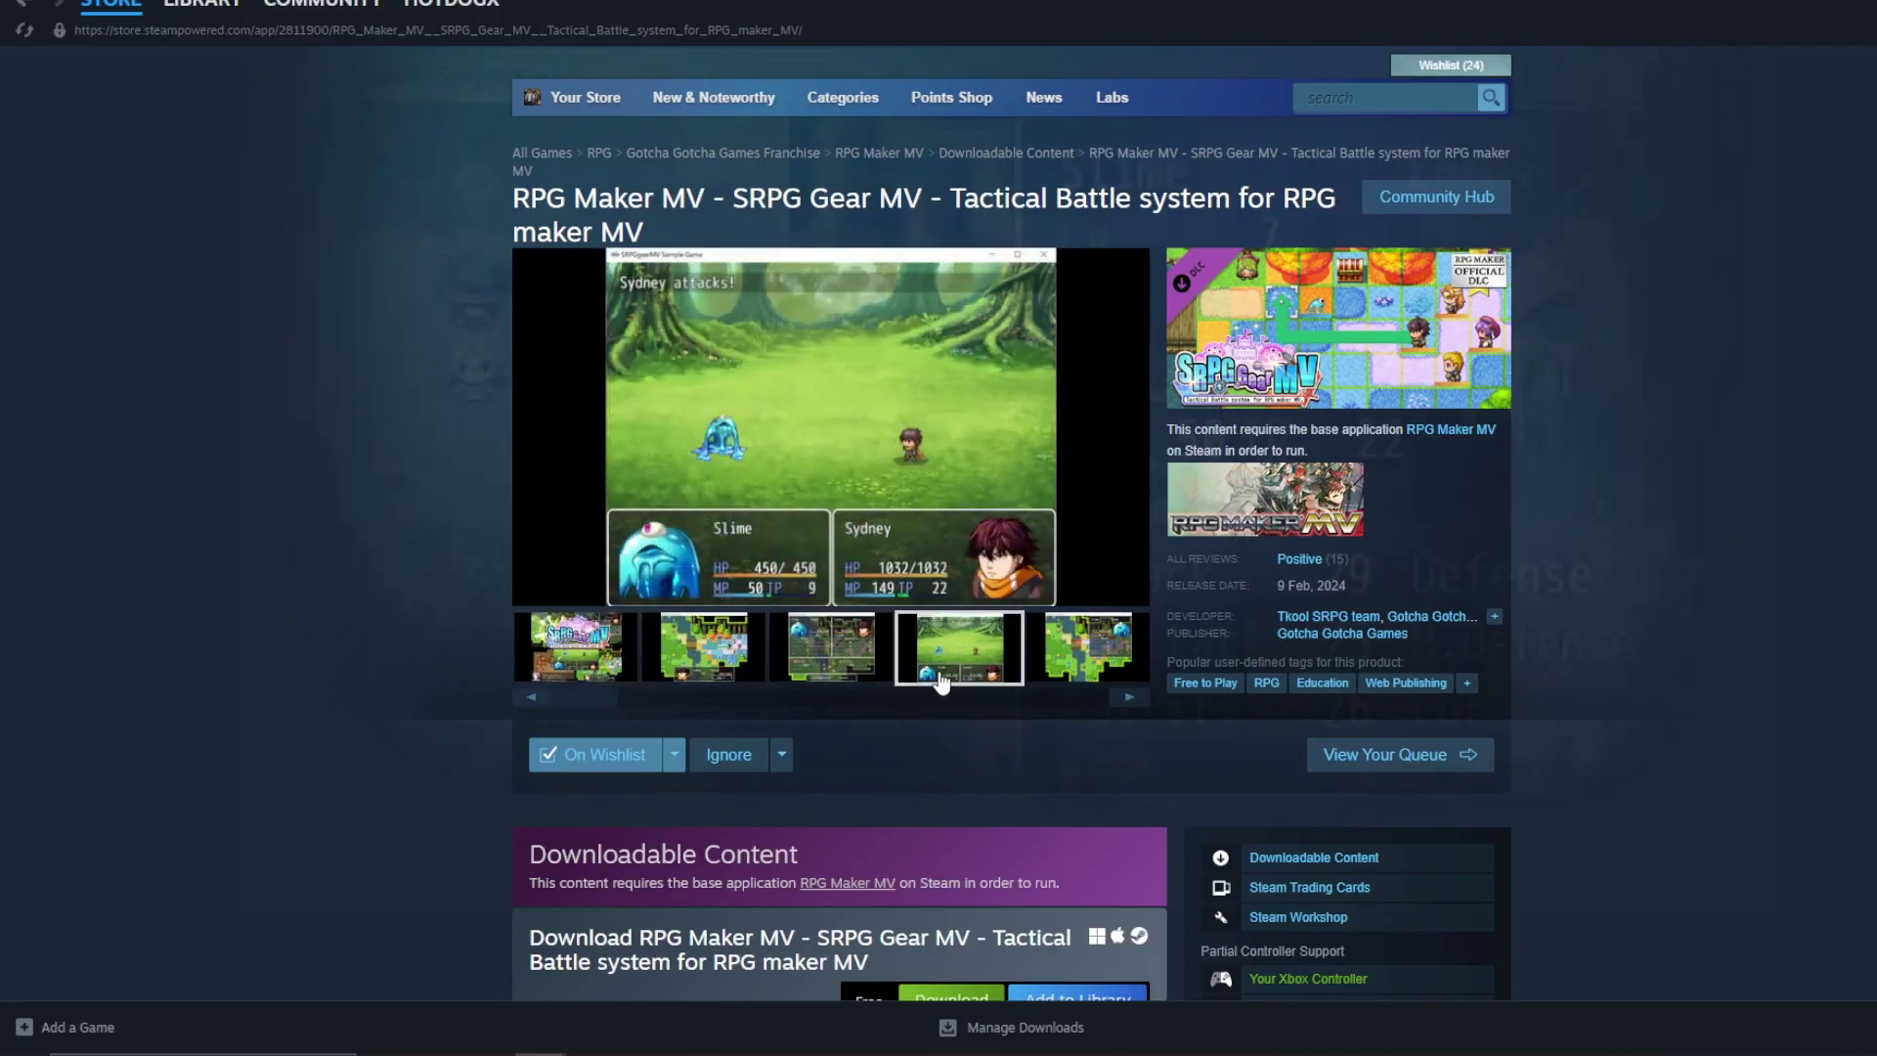
click(862, 659)
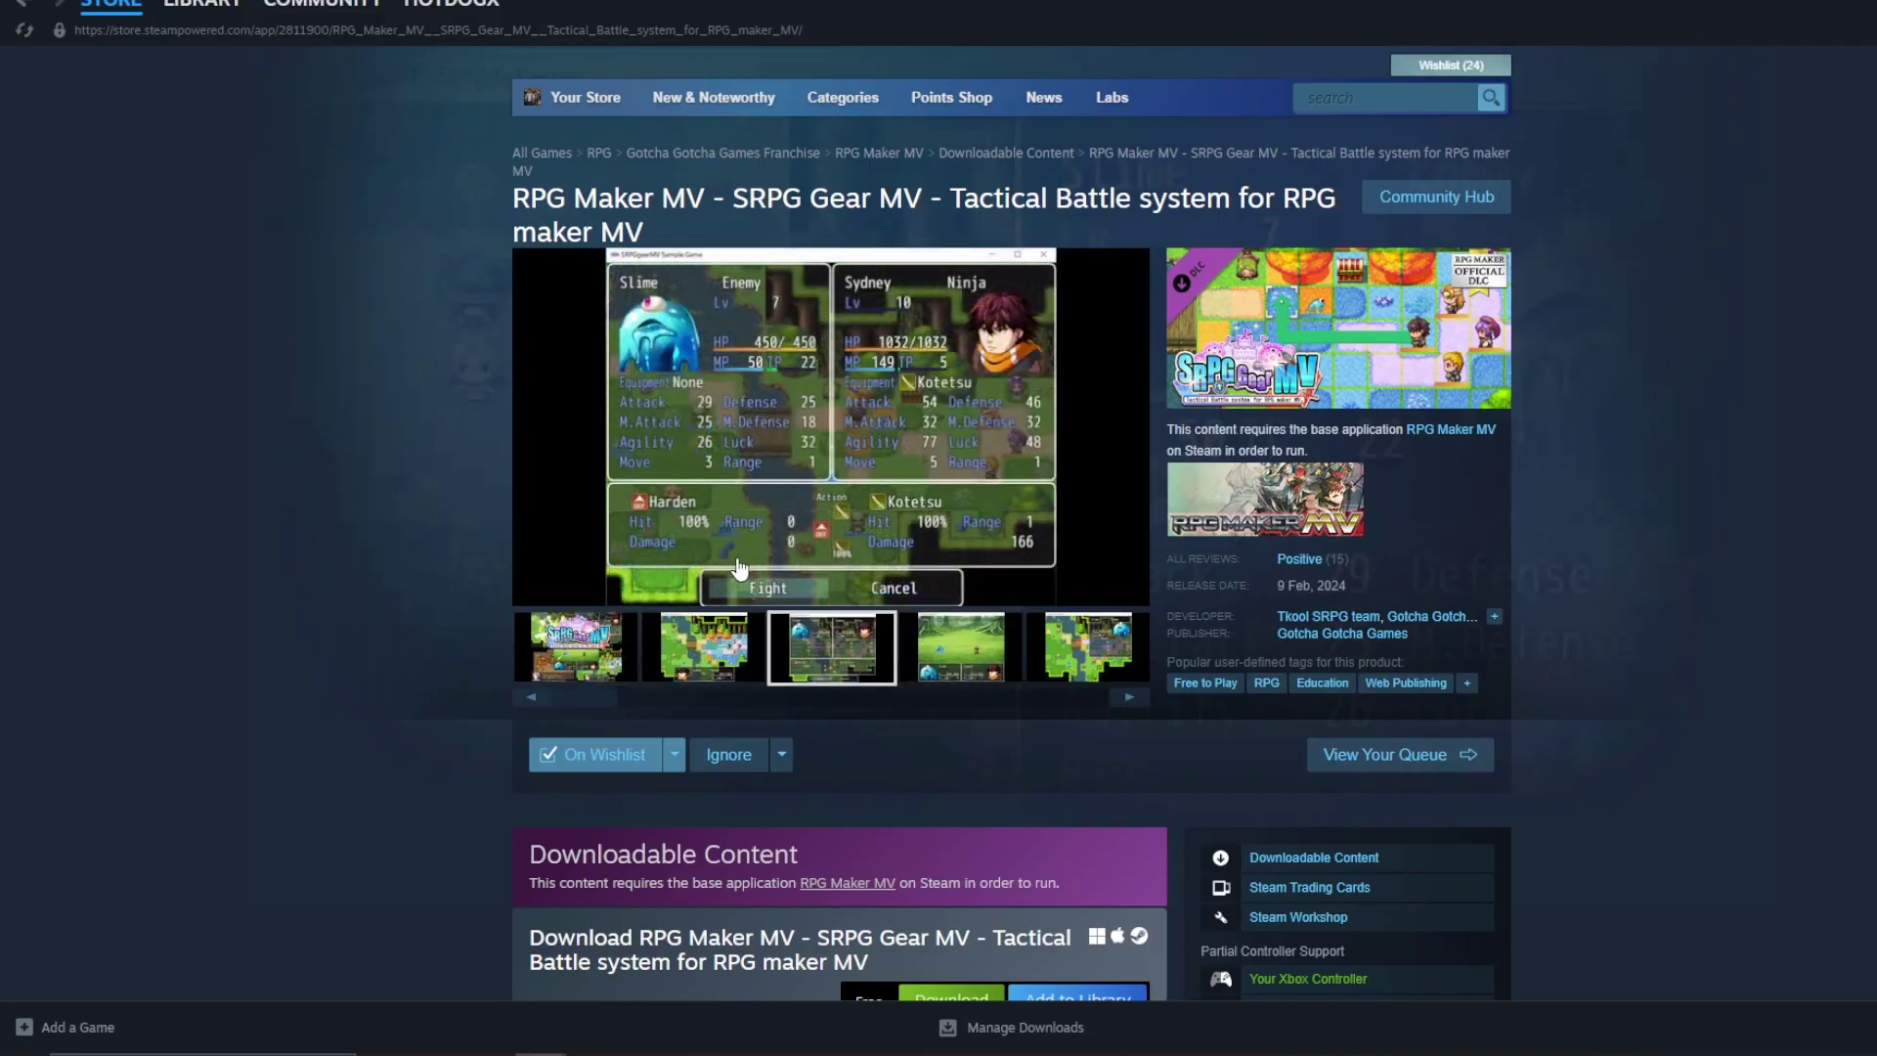
click(956, 674)
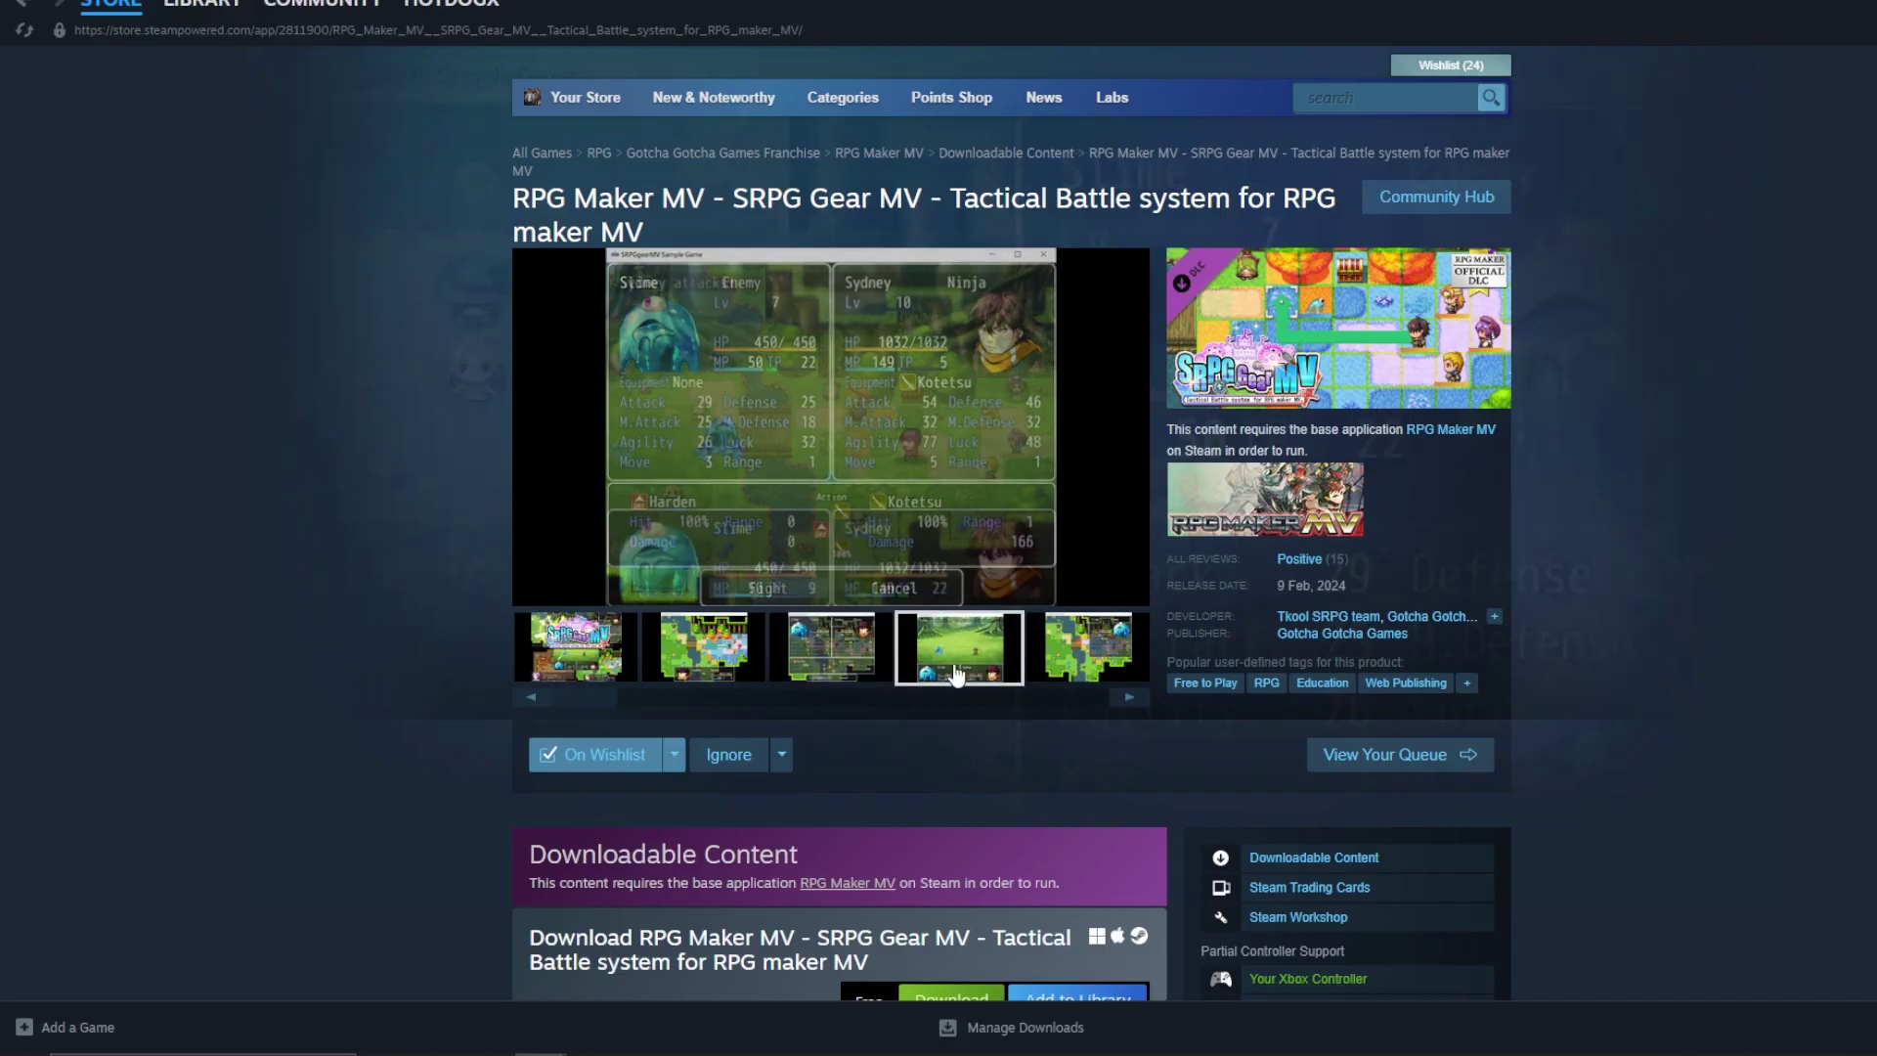
- Flip through the SRPG Gear MV screenshots: Sydney's map, unit stats, Slime stats, battle scene
click(713, 645)
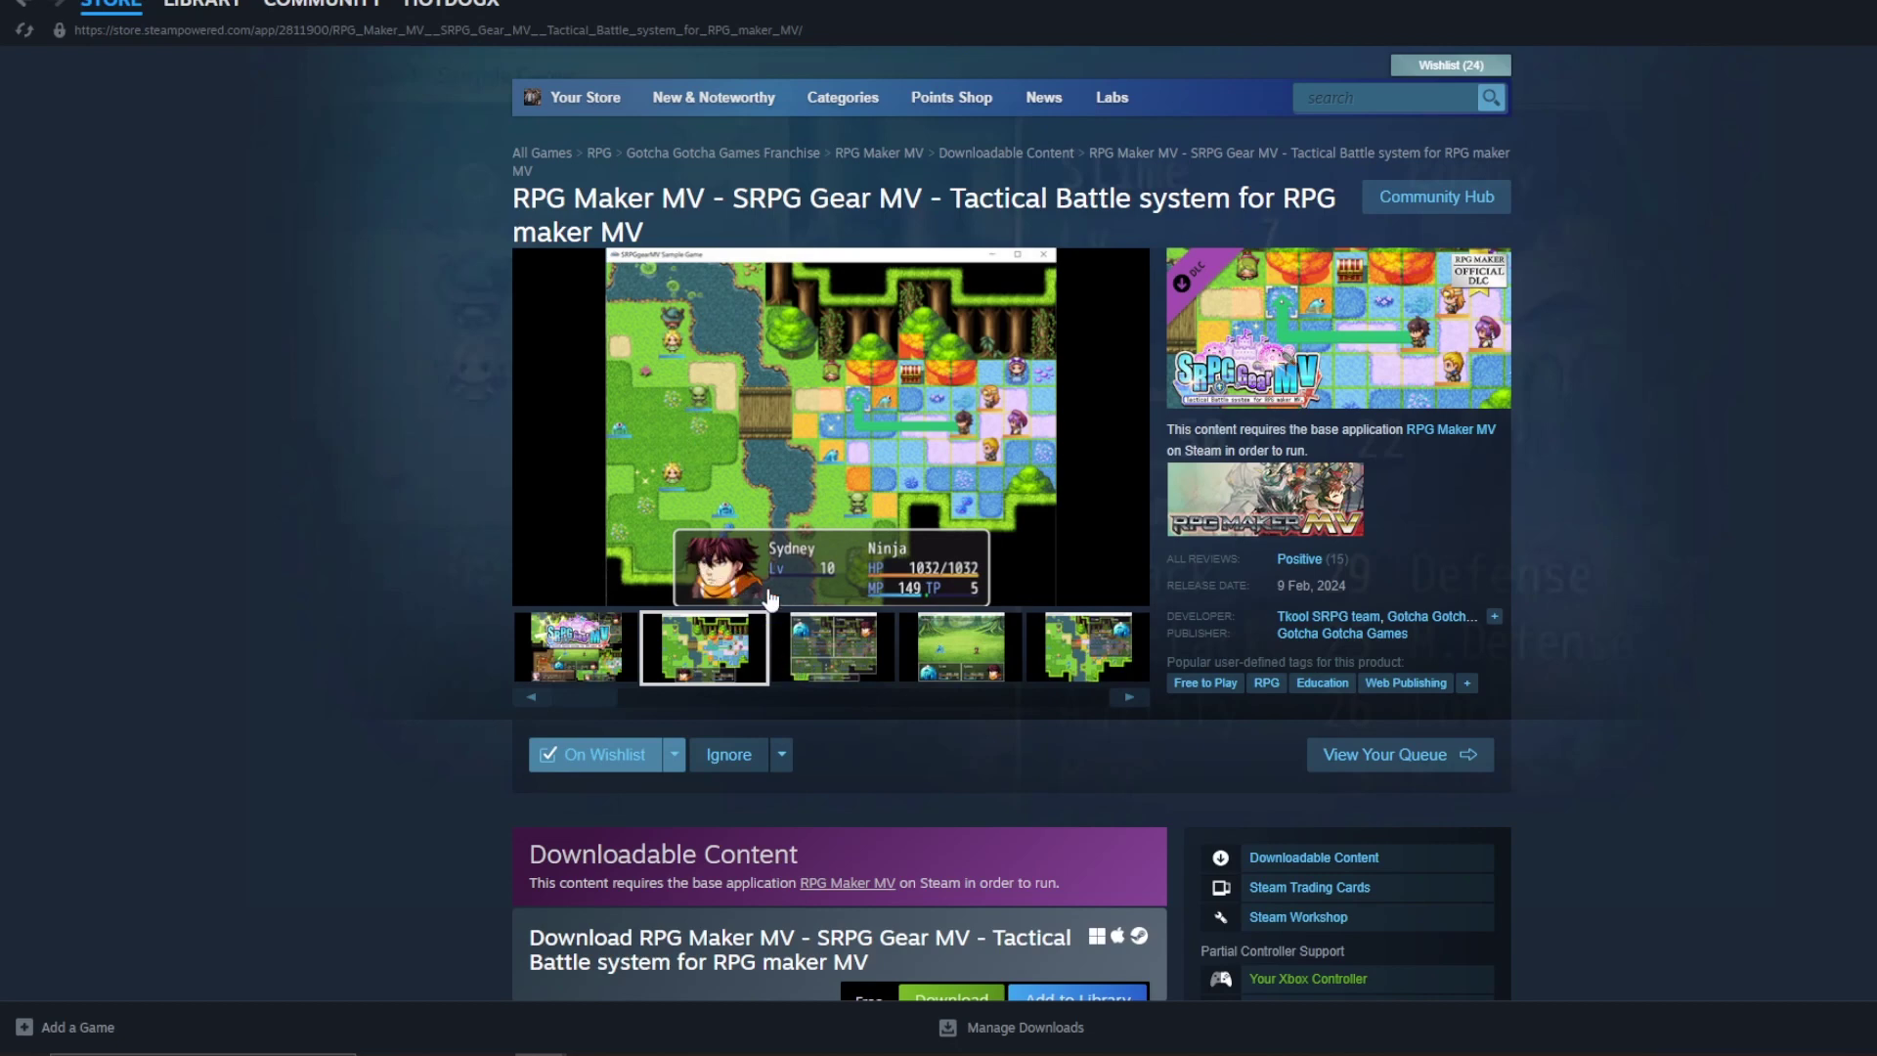
click(813, 661)
click(1123, 667)
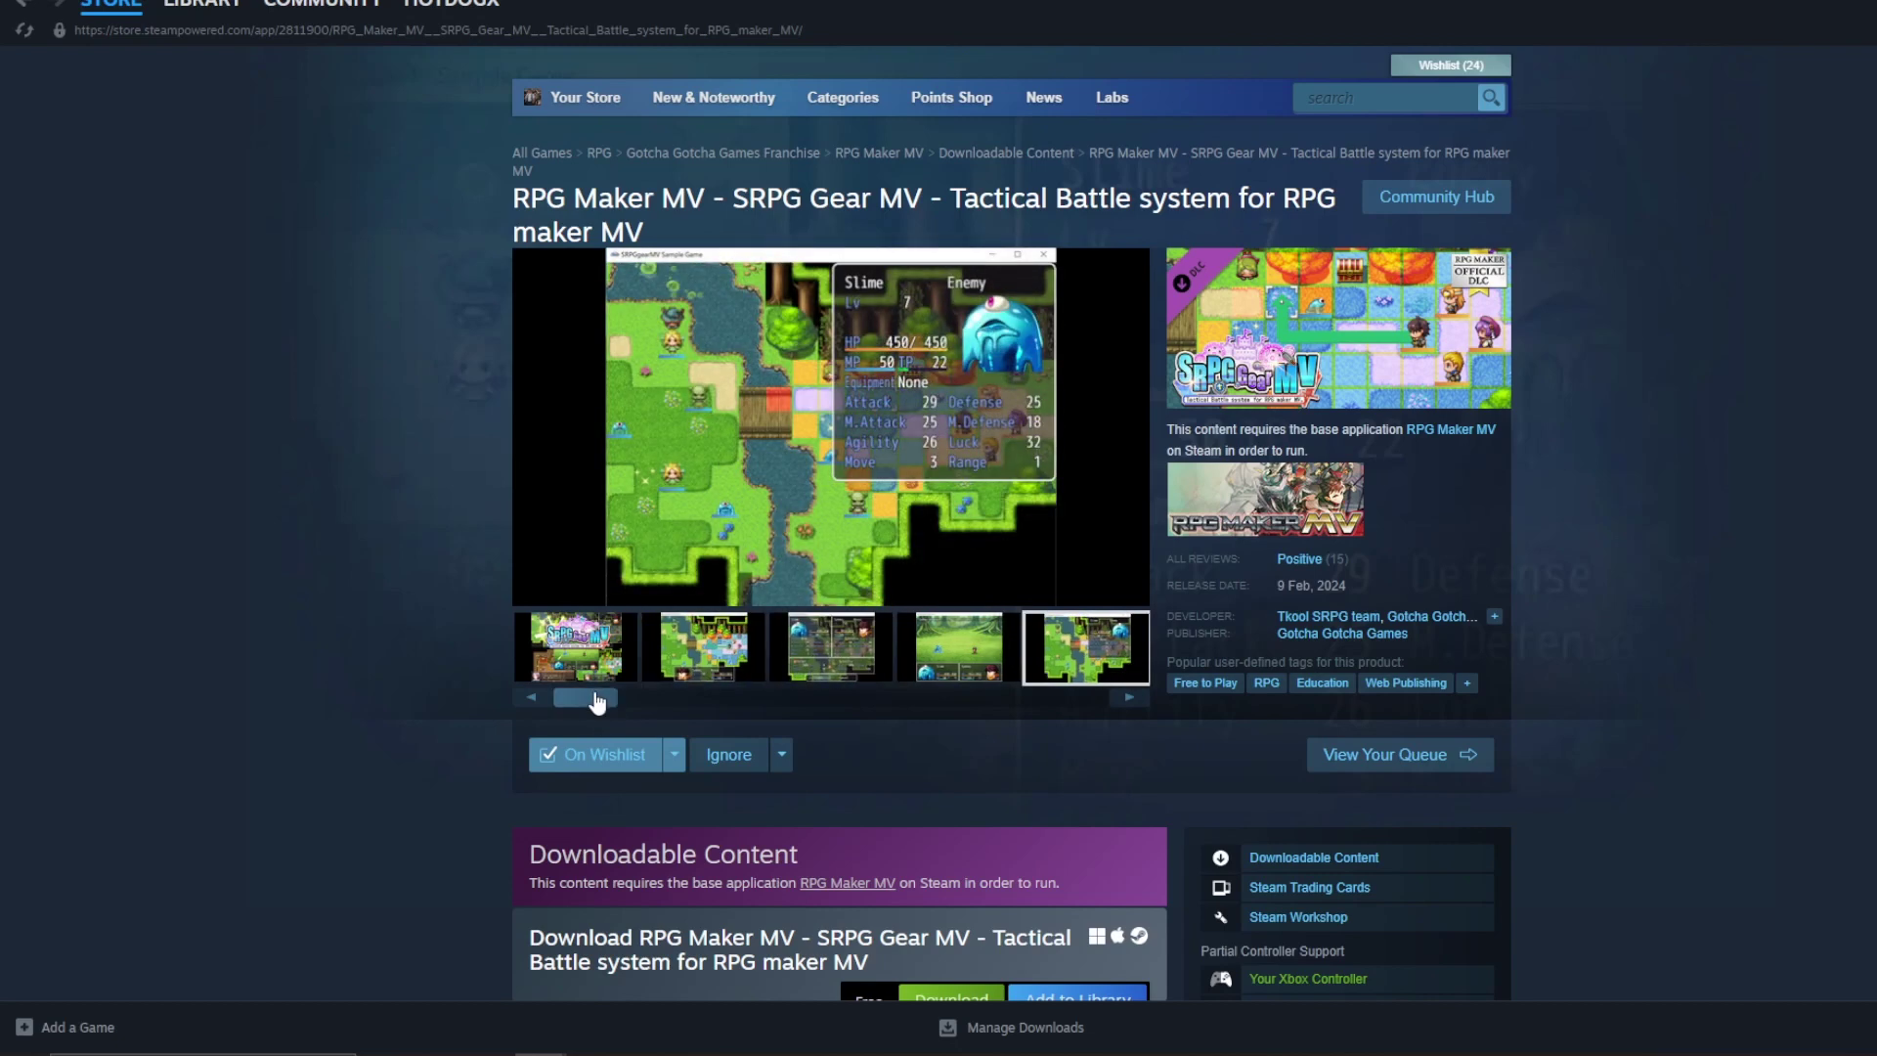
click(914, 672)
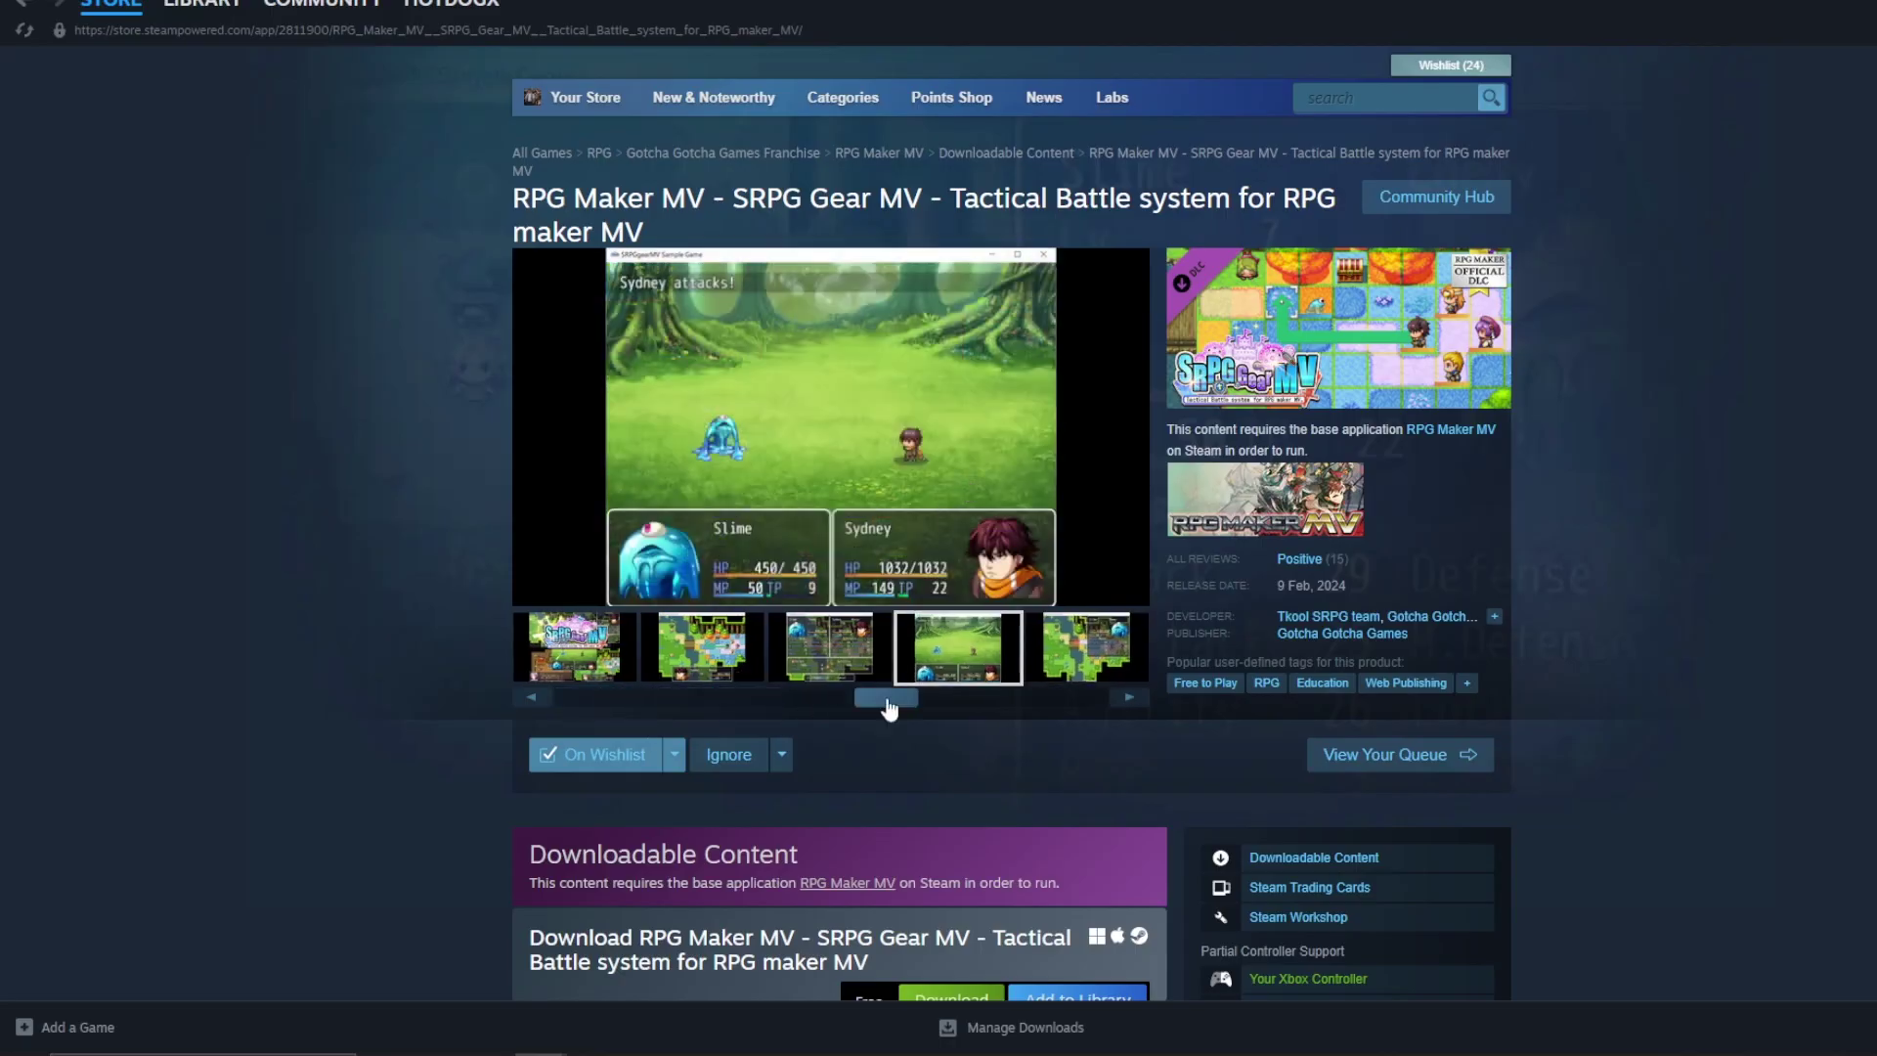
click(796, 672)
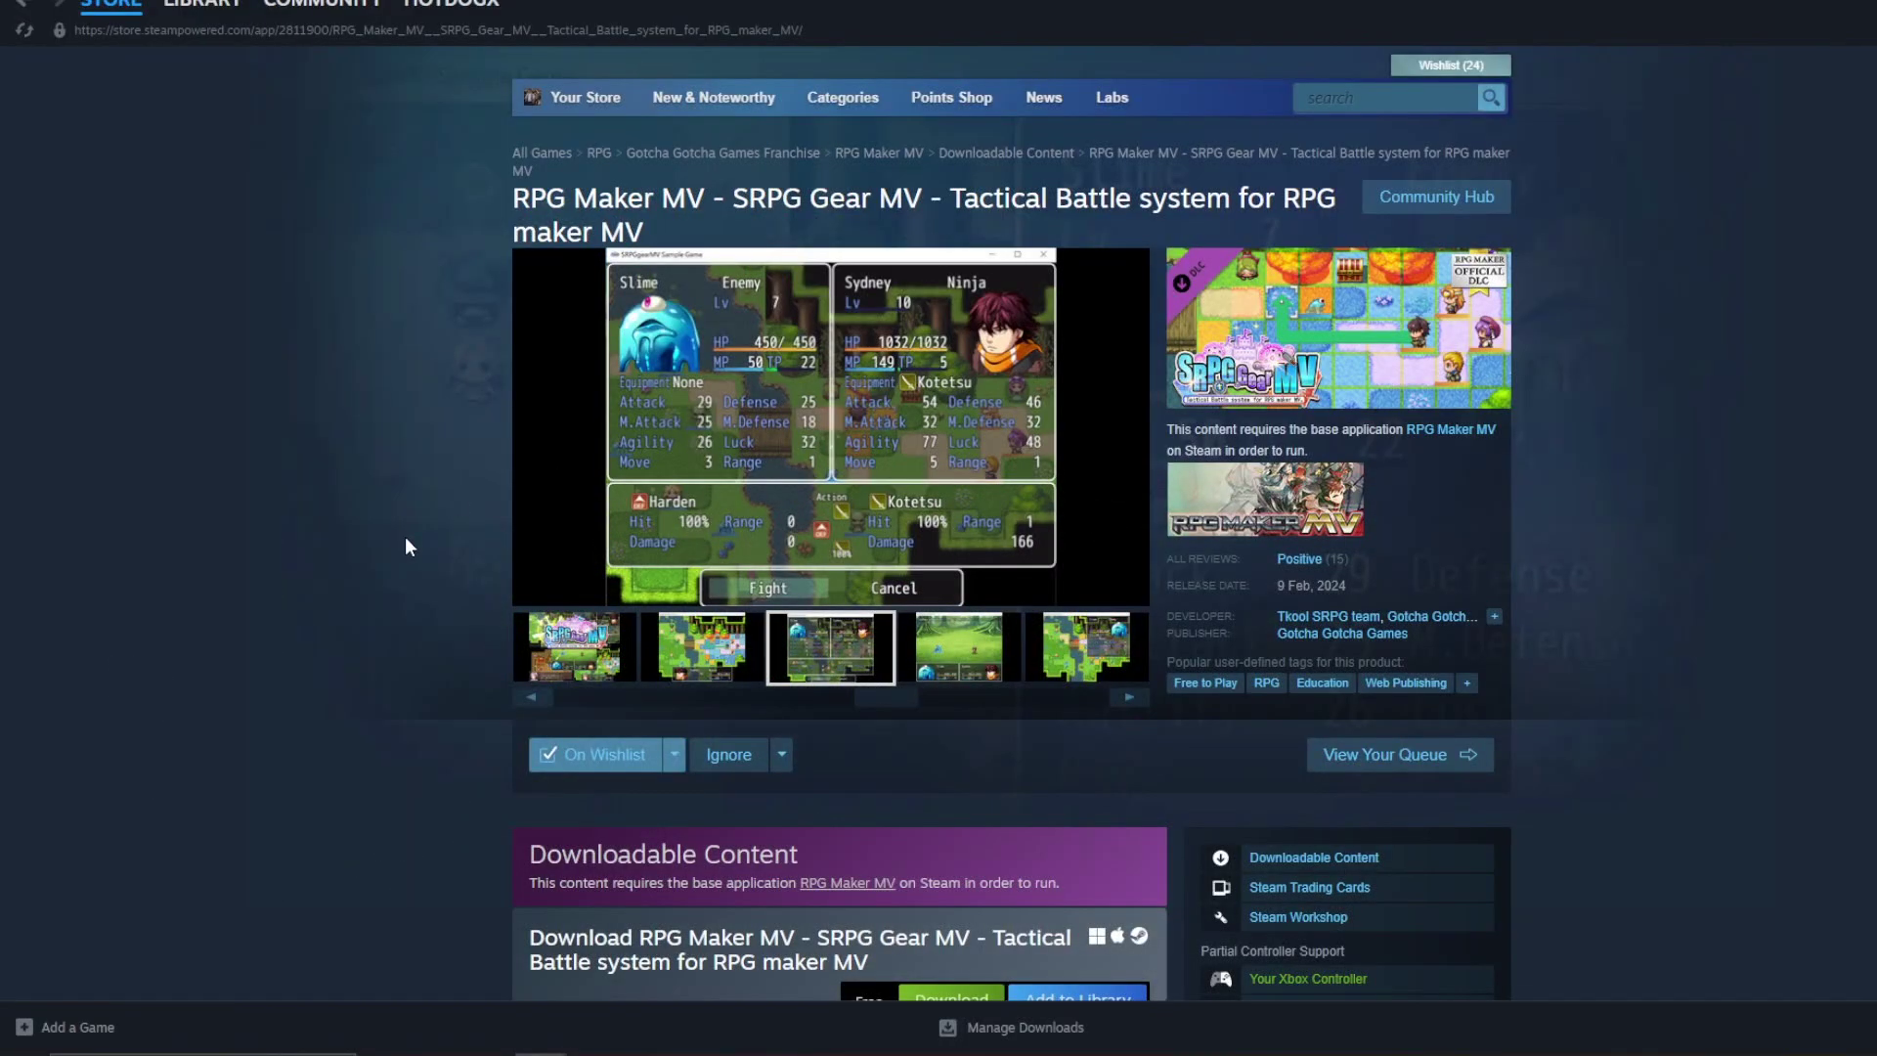
- Cycle the screenshots again, ending on the tactical map with Sydney's stats, then scroll down slightly
click(977, 663)
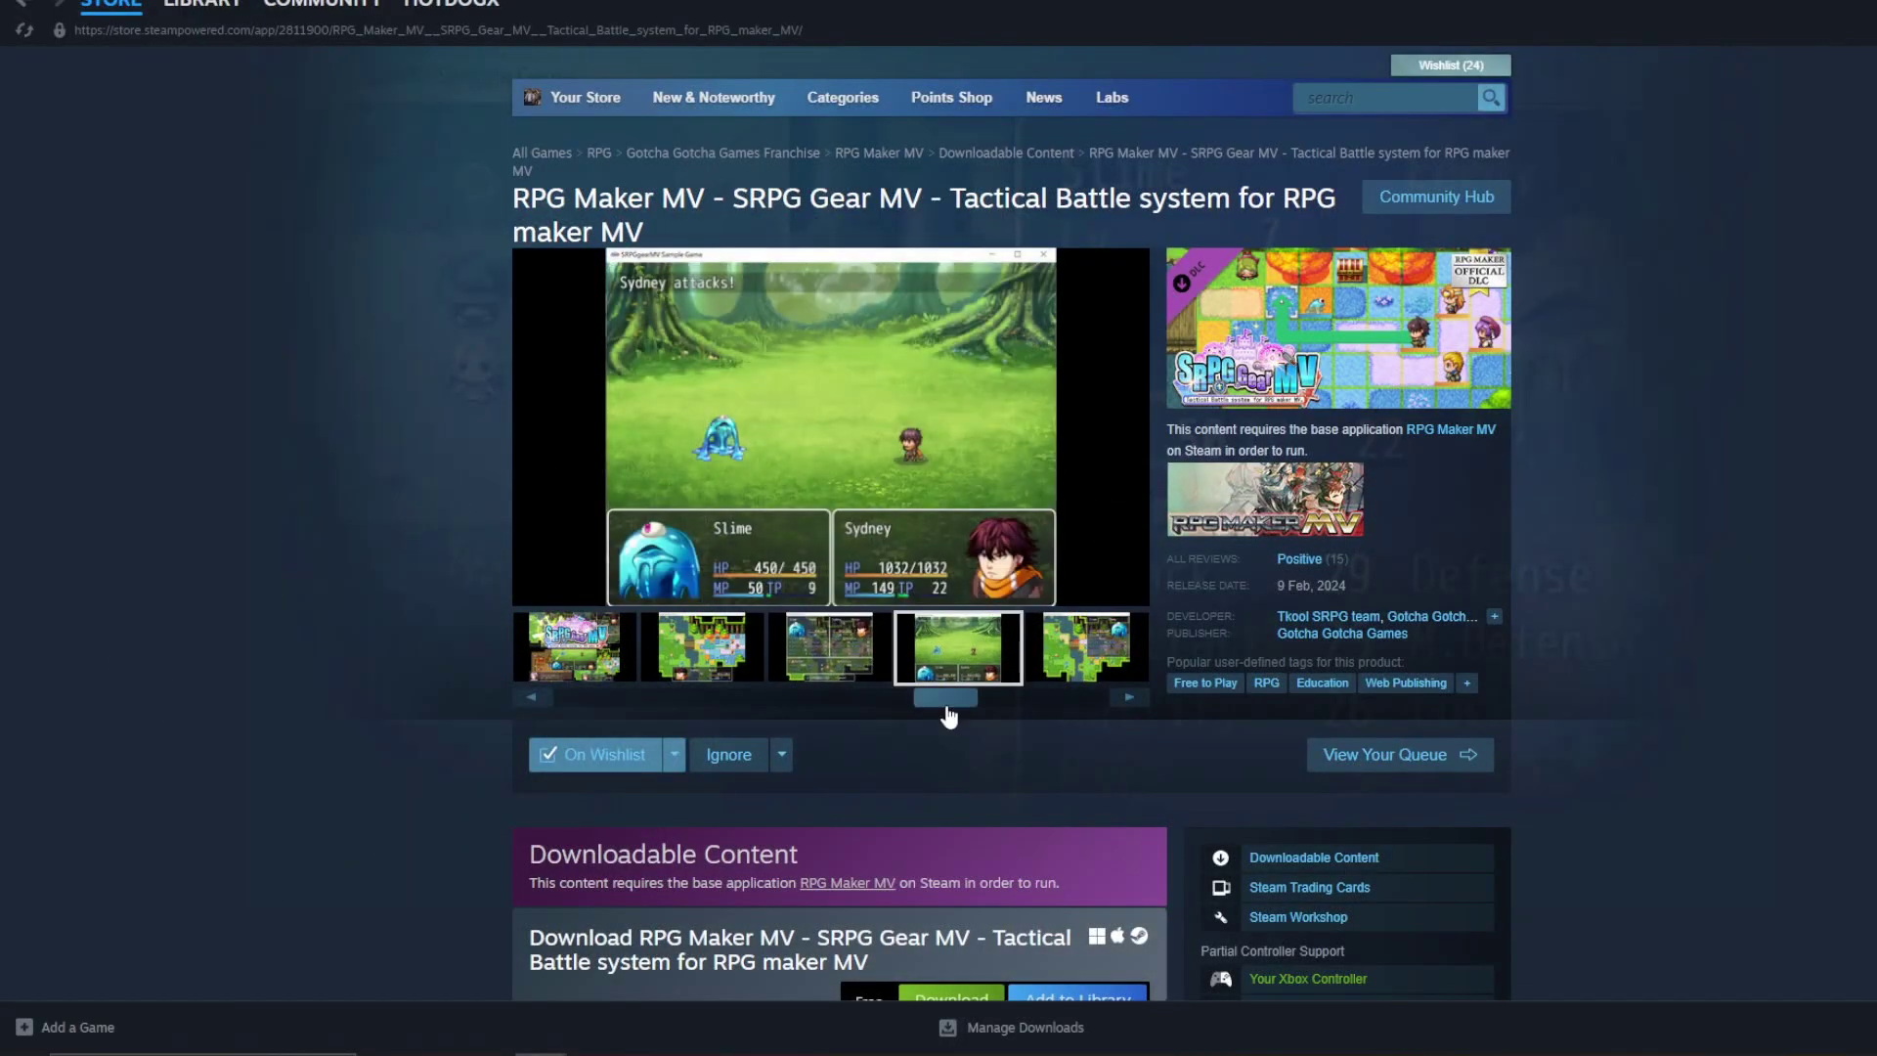
click(1056, 653)
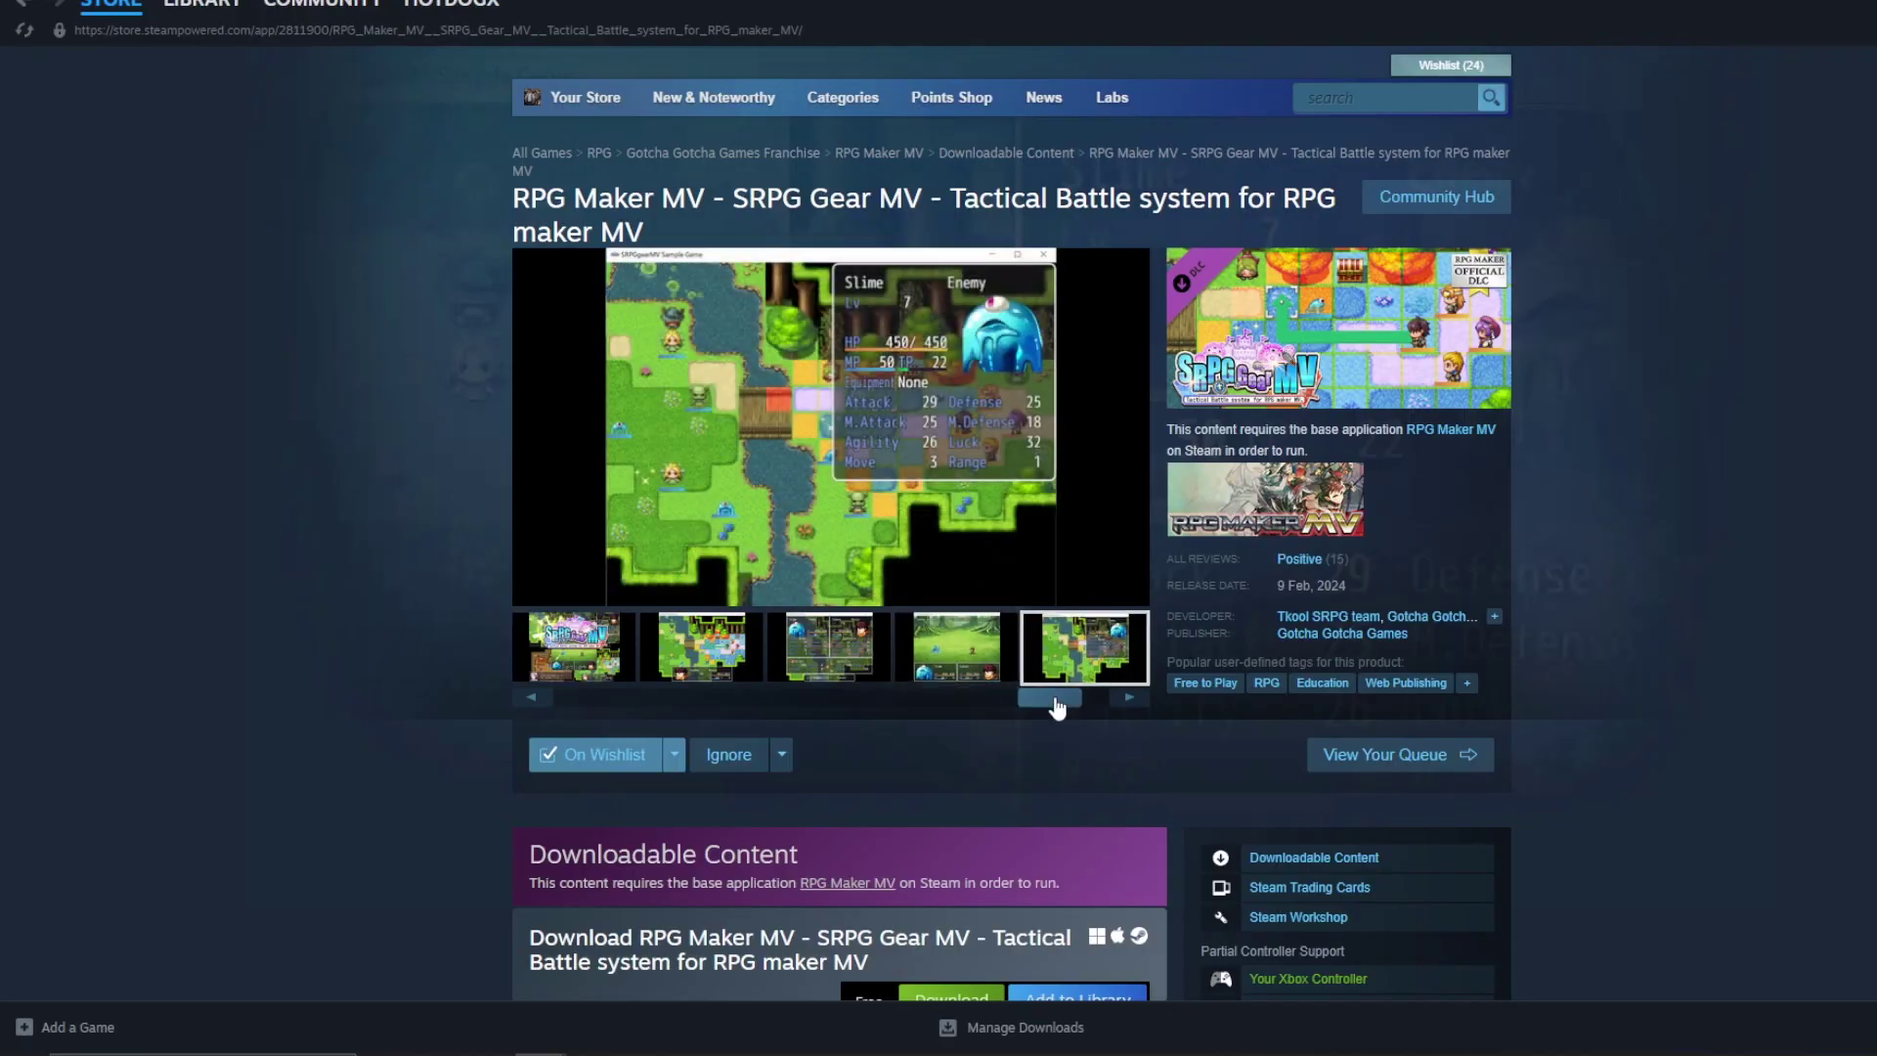
drag(688, 701, 590, 710)
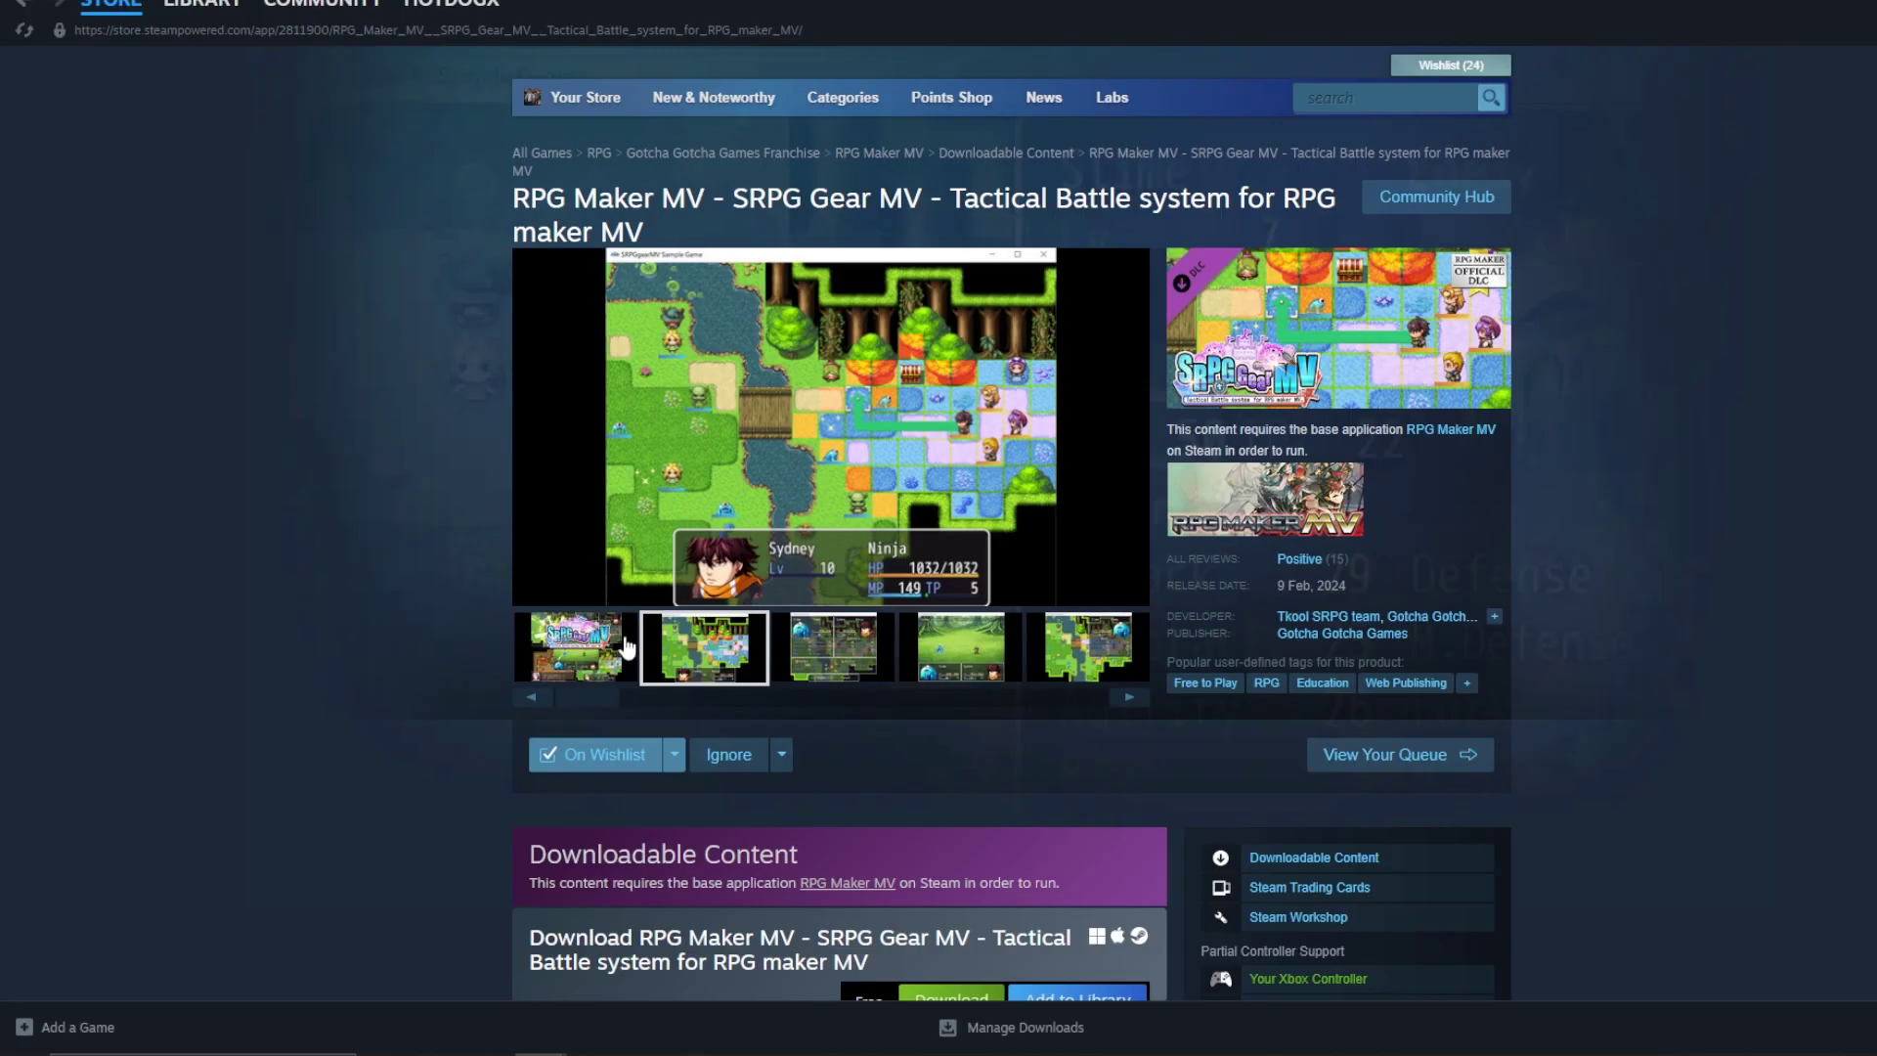
click(828, 650)
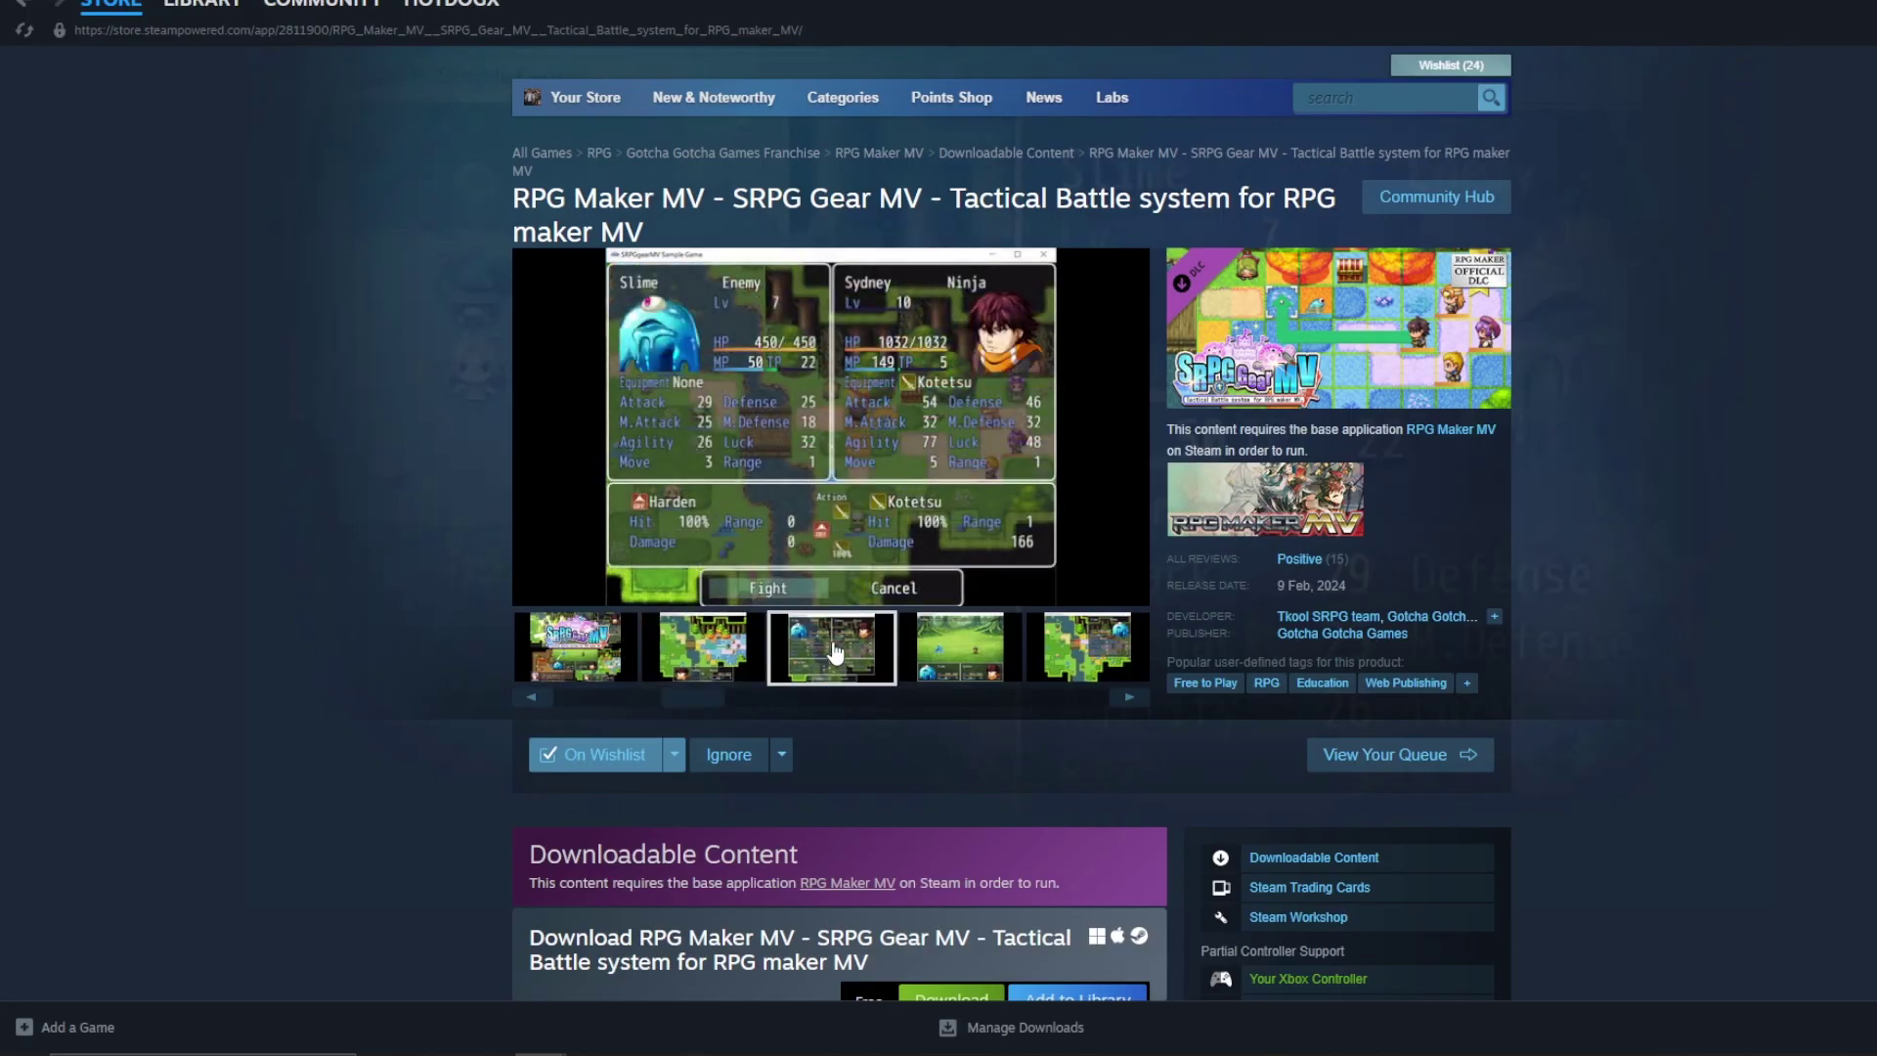
click(926, 671)
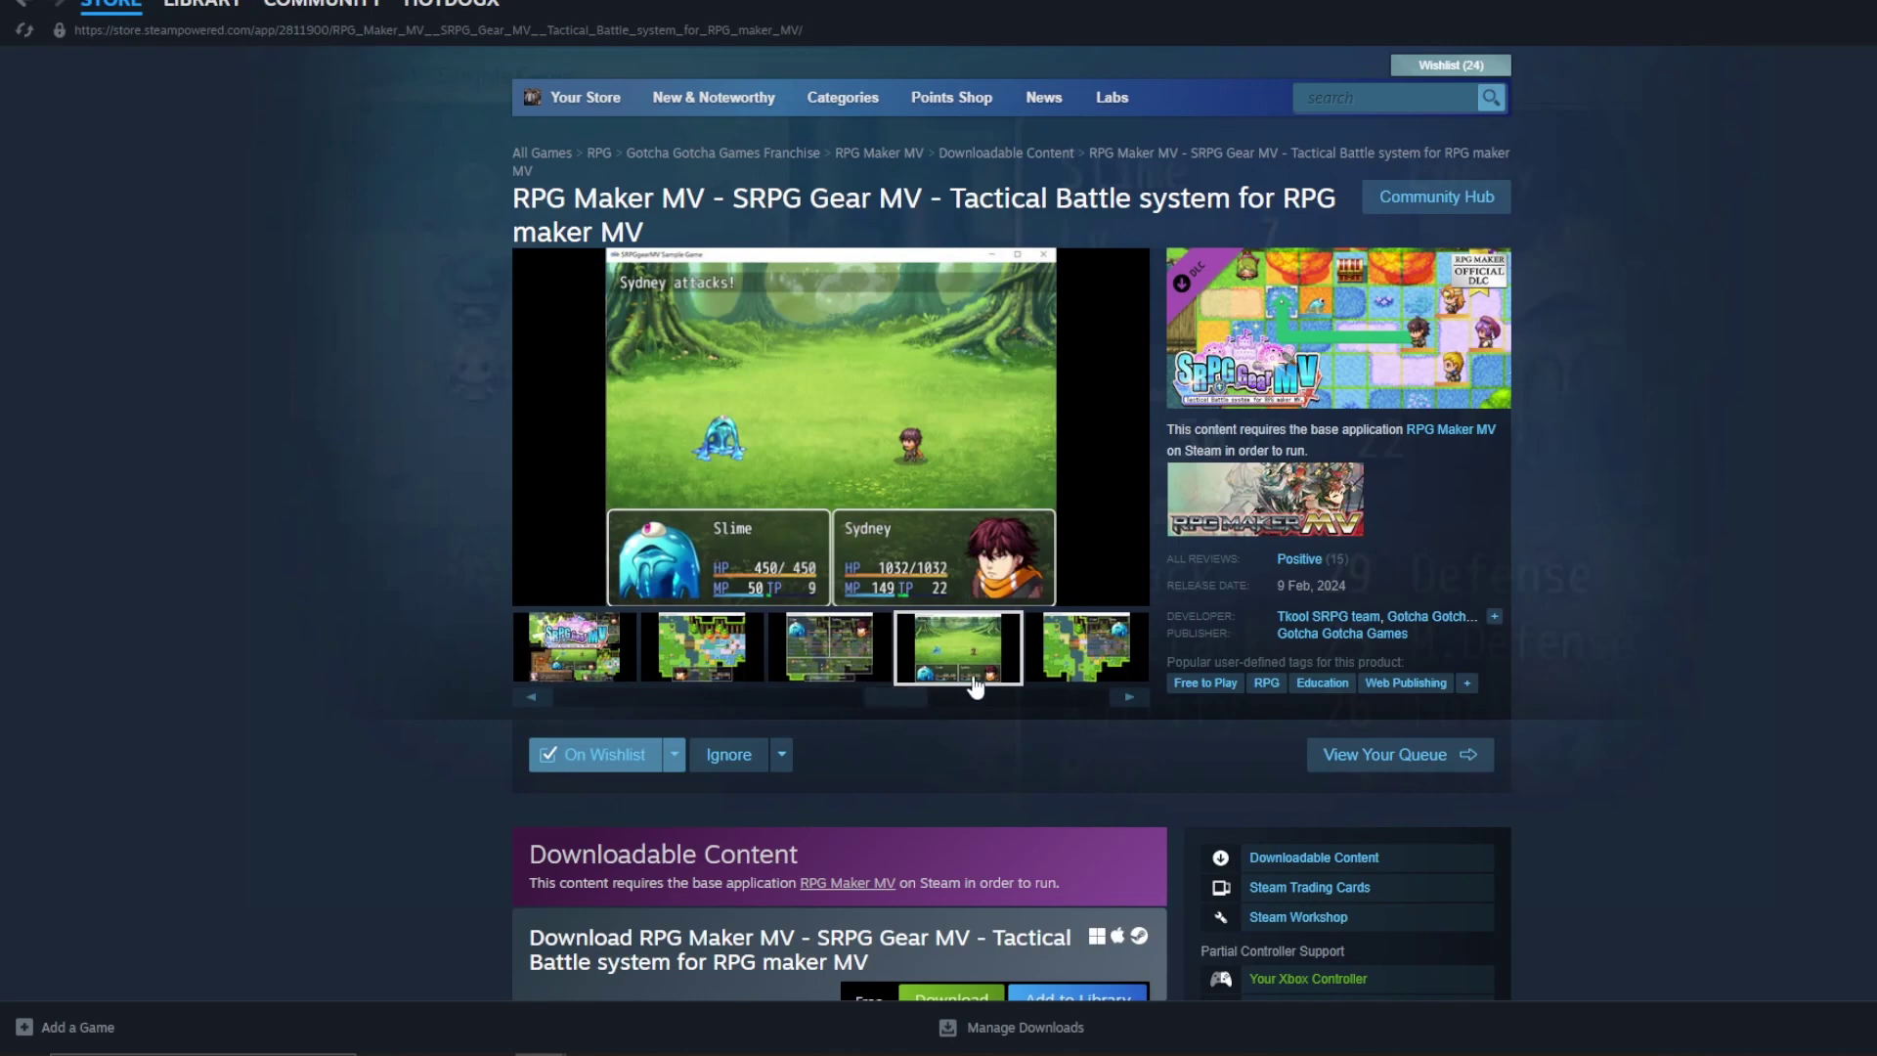
drag(790, 697, 581, 702)
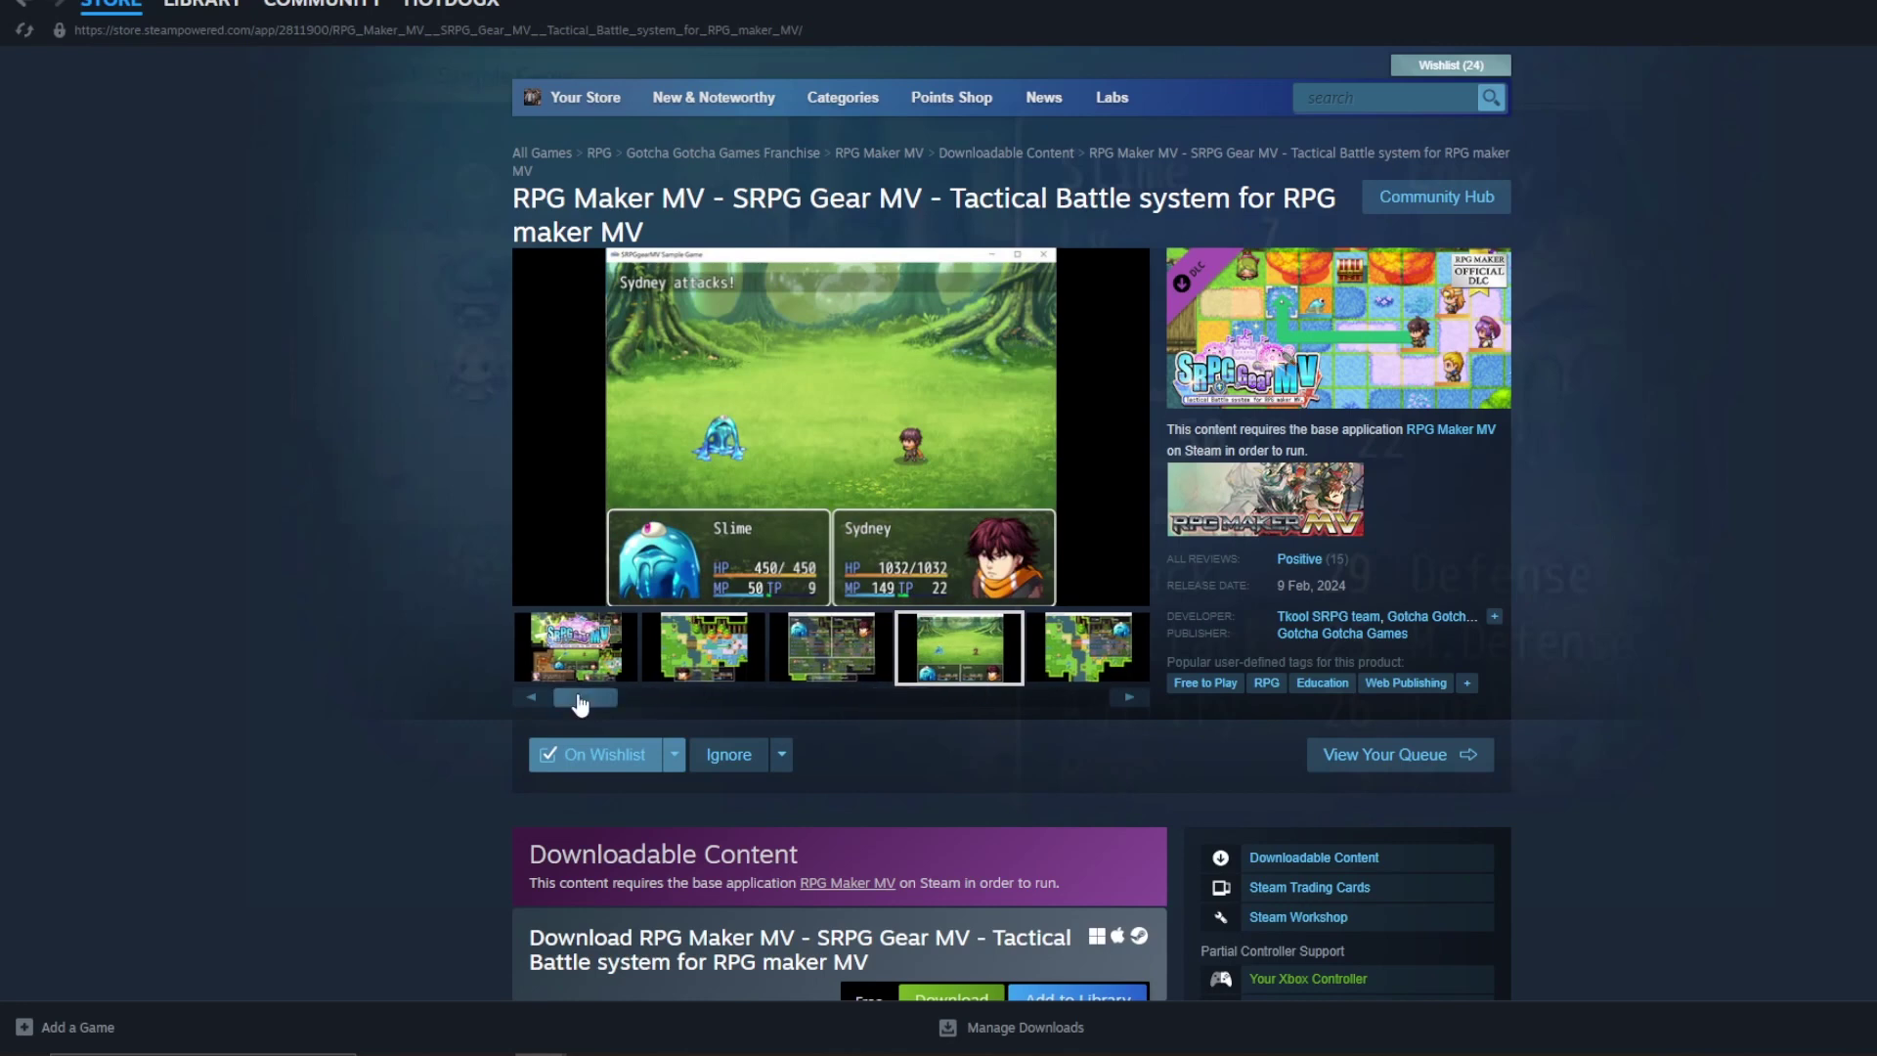
click(690, 659)
scroll(502, 636, down, 2)
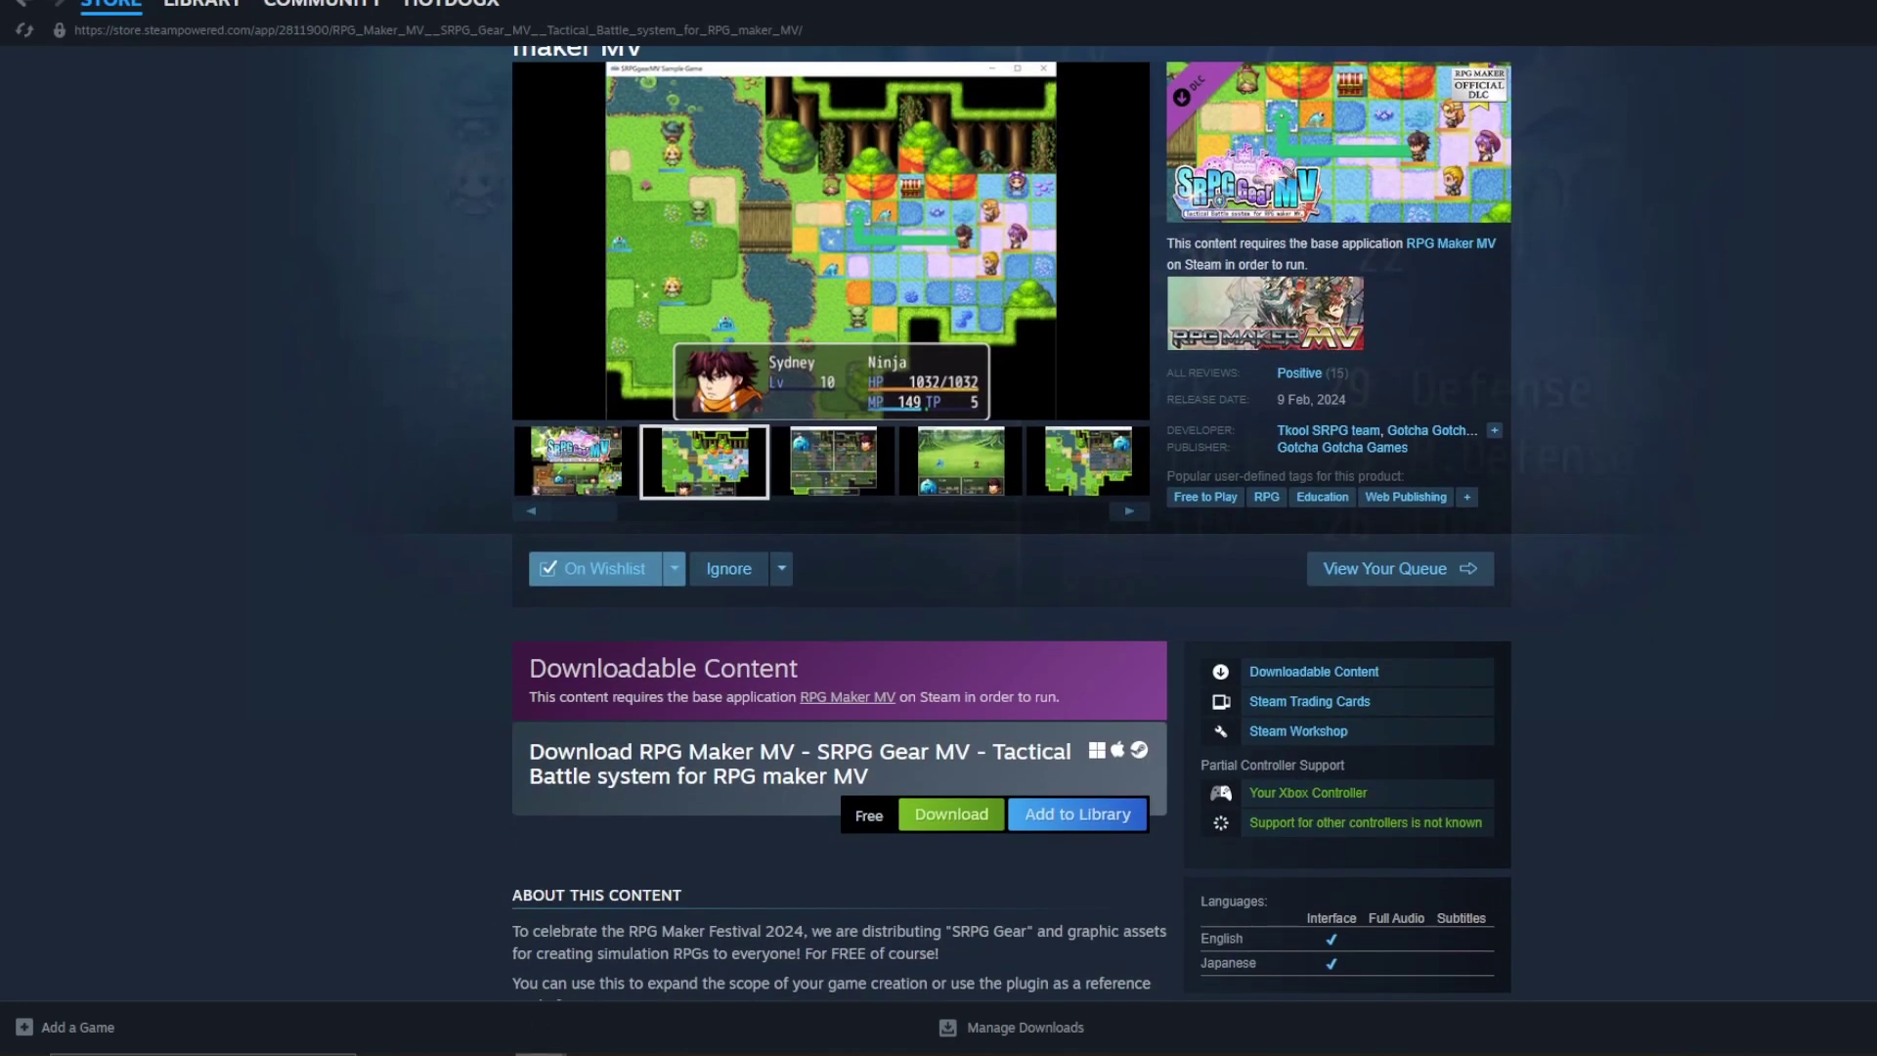
- Bring up the RPG Maker MV Steam page and review its A$ 116.95 purchase options
mouse_move(539, 1052)
click(758, 936)
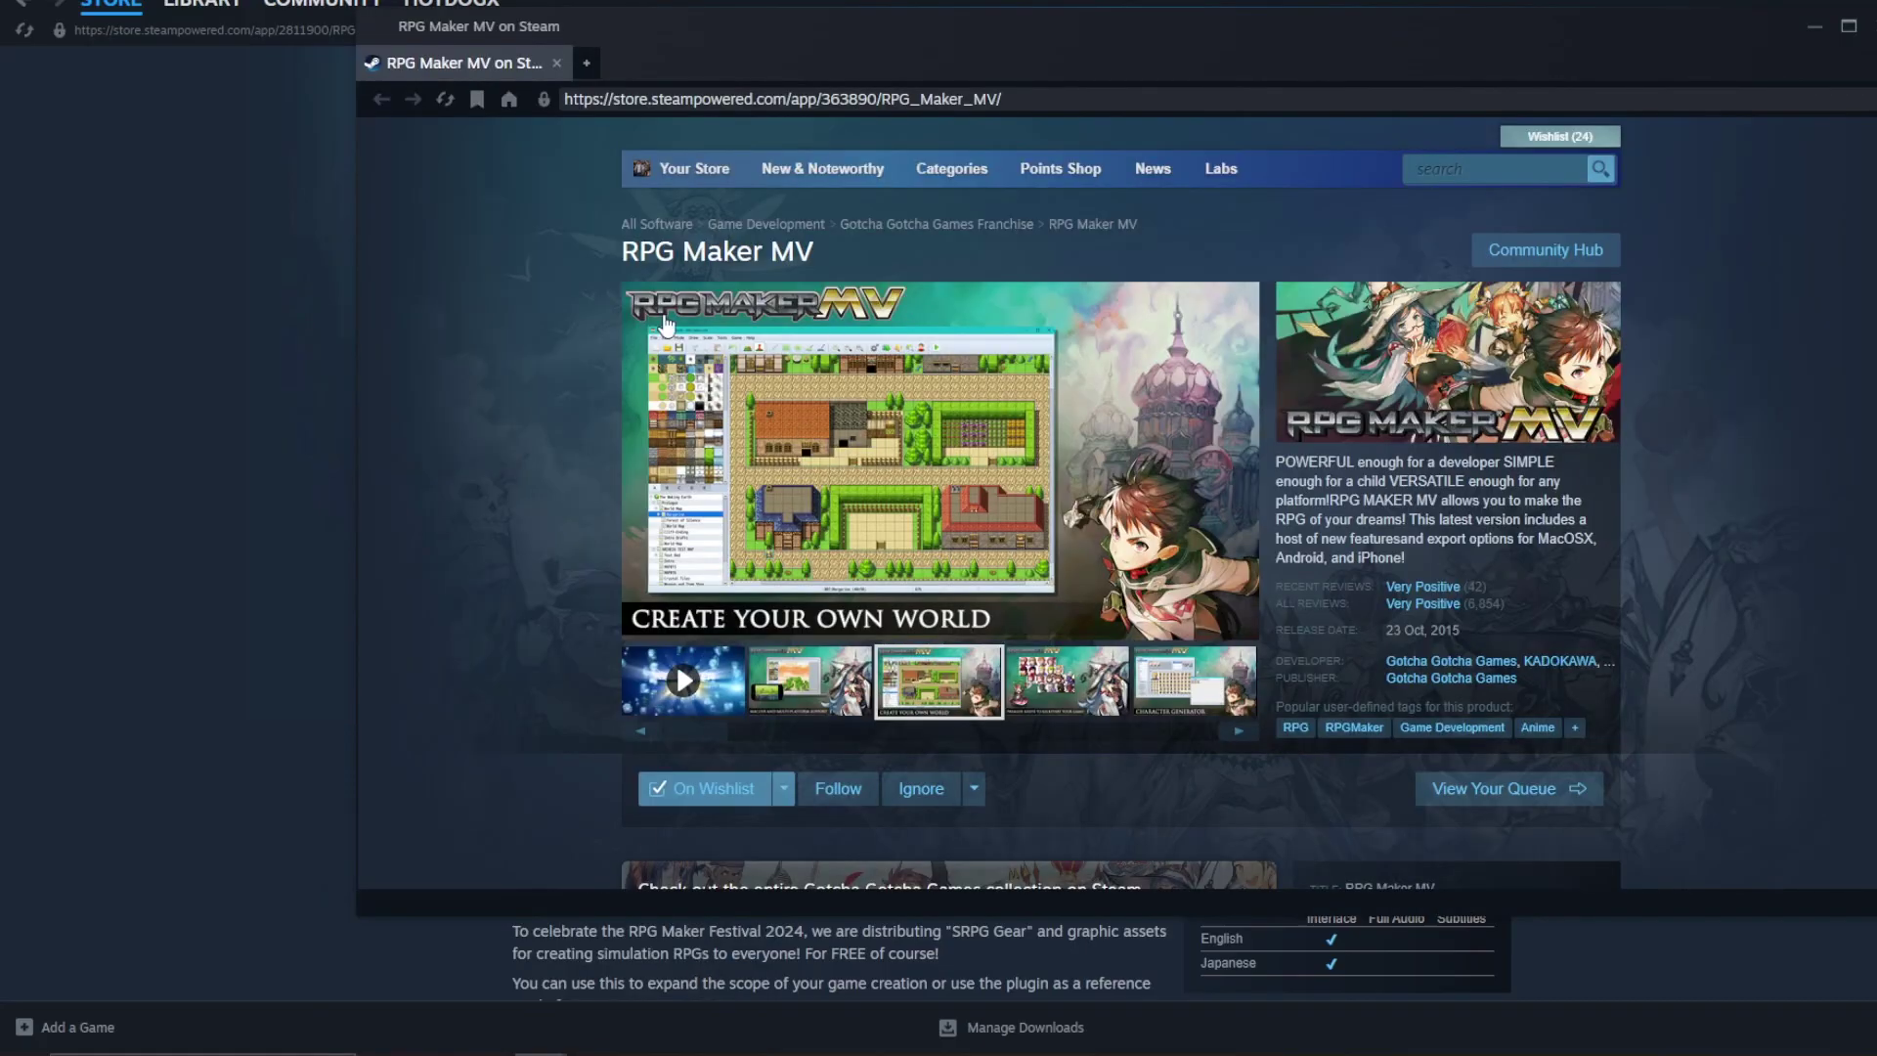
drag(661, 79, 576, 1)
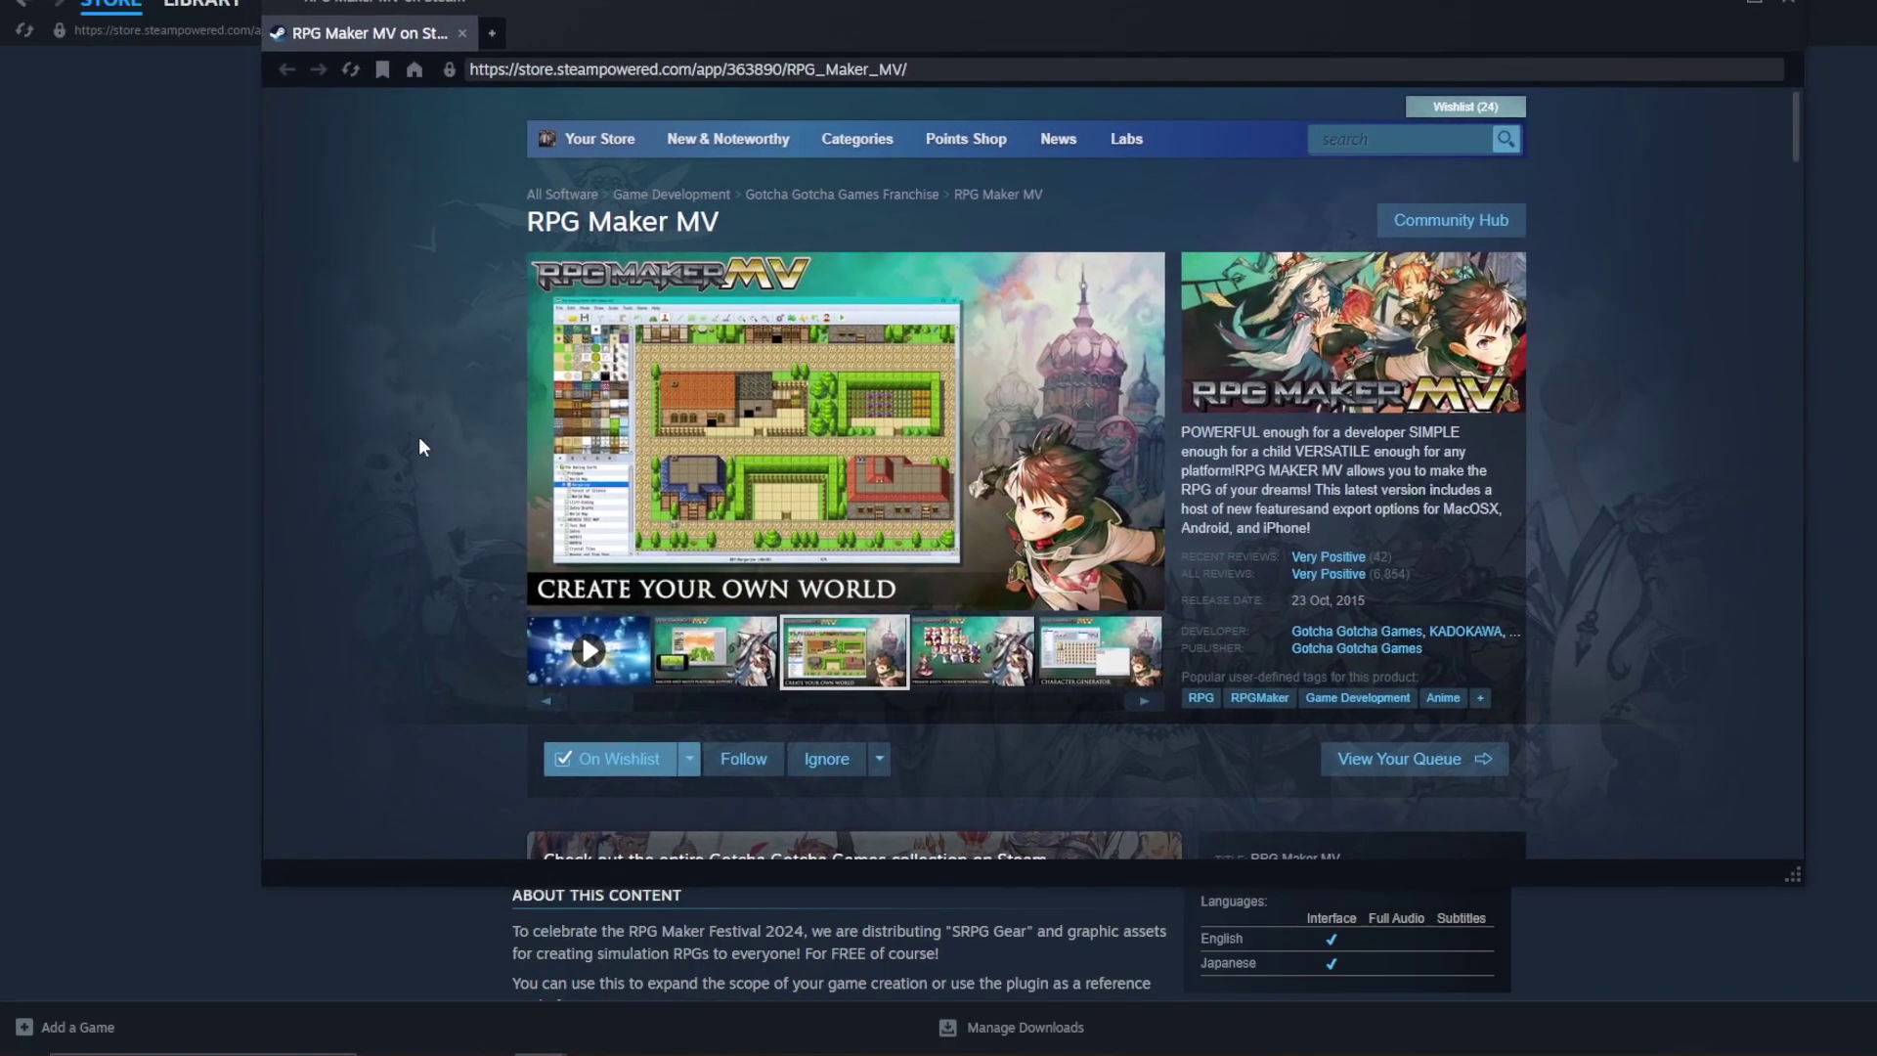
scroll(912, 633, down, 3)
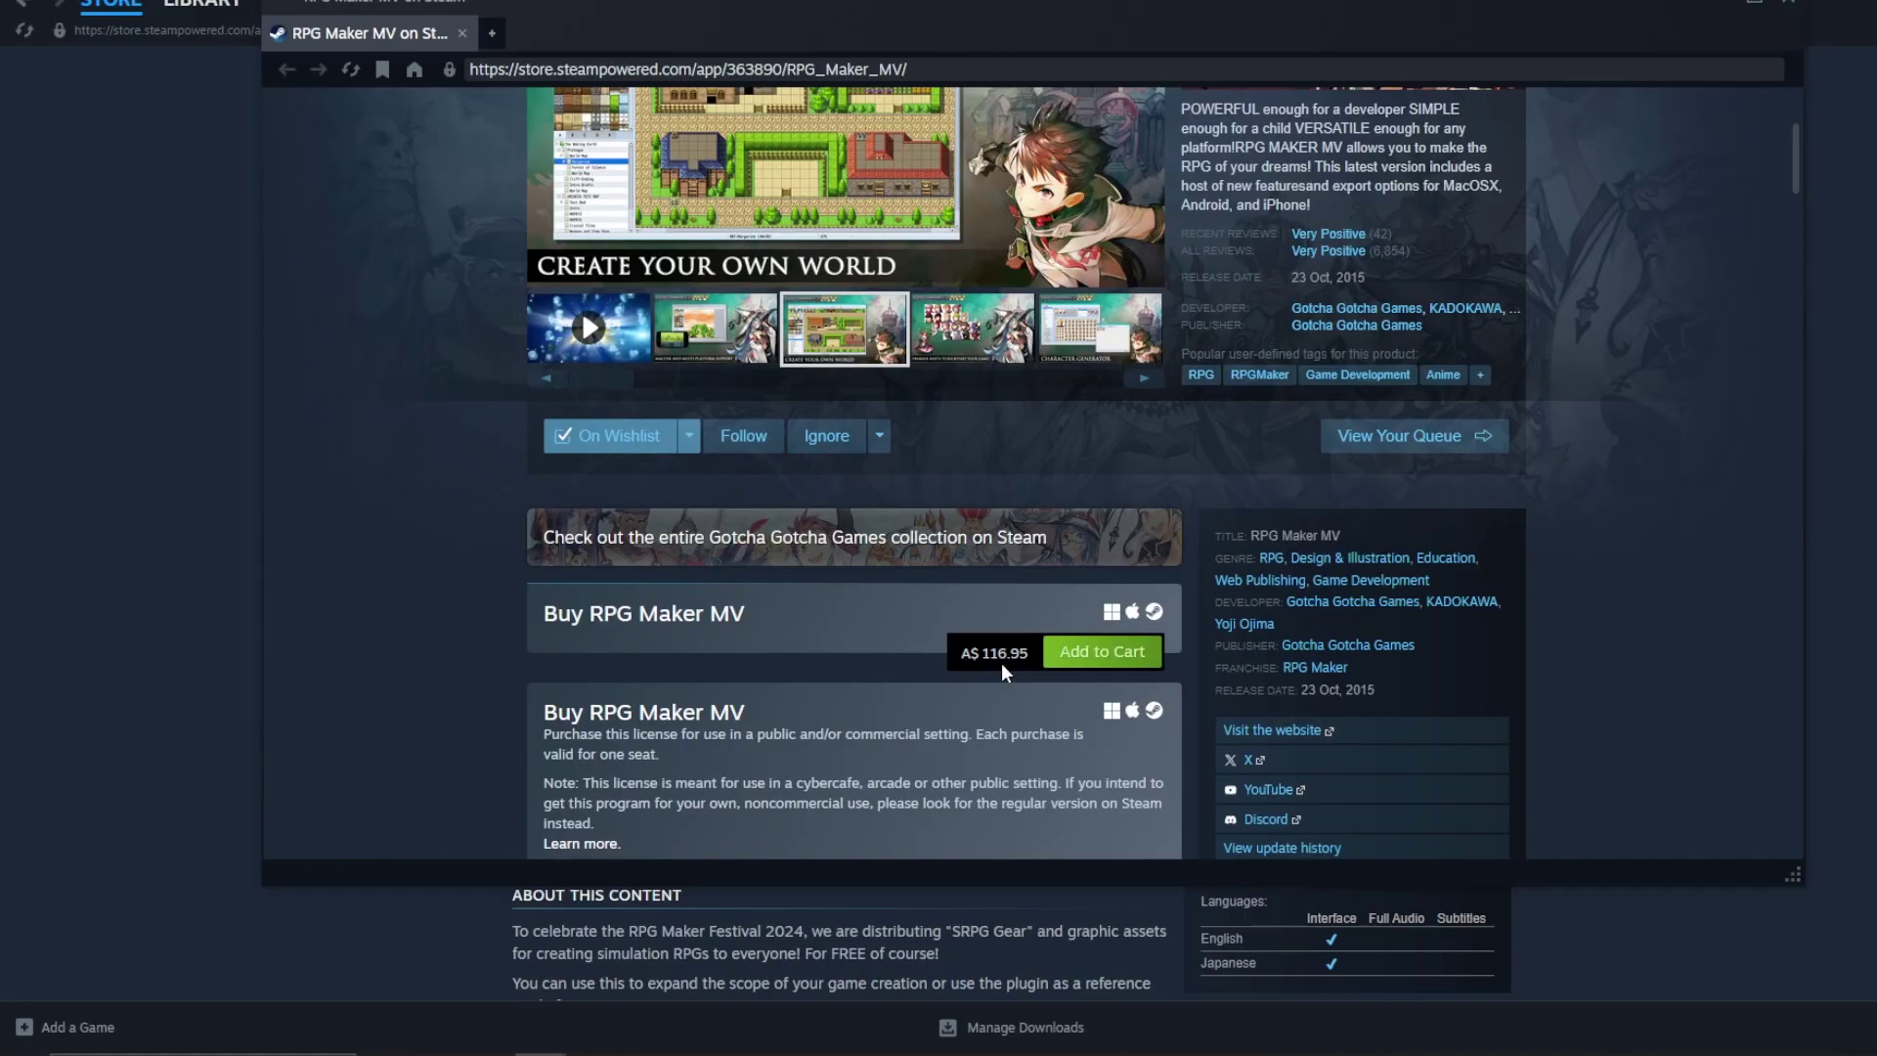
scroll(965, 655, down, 3)
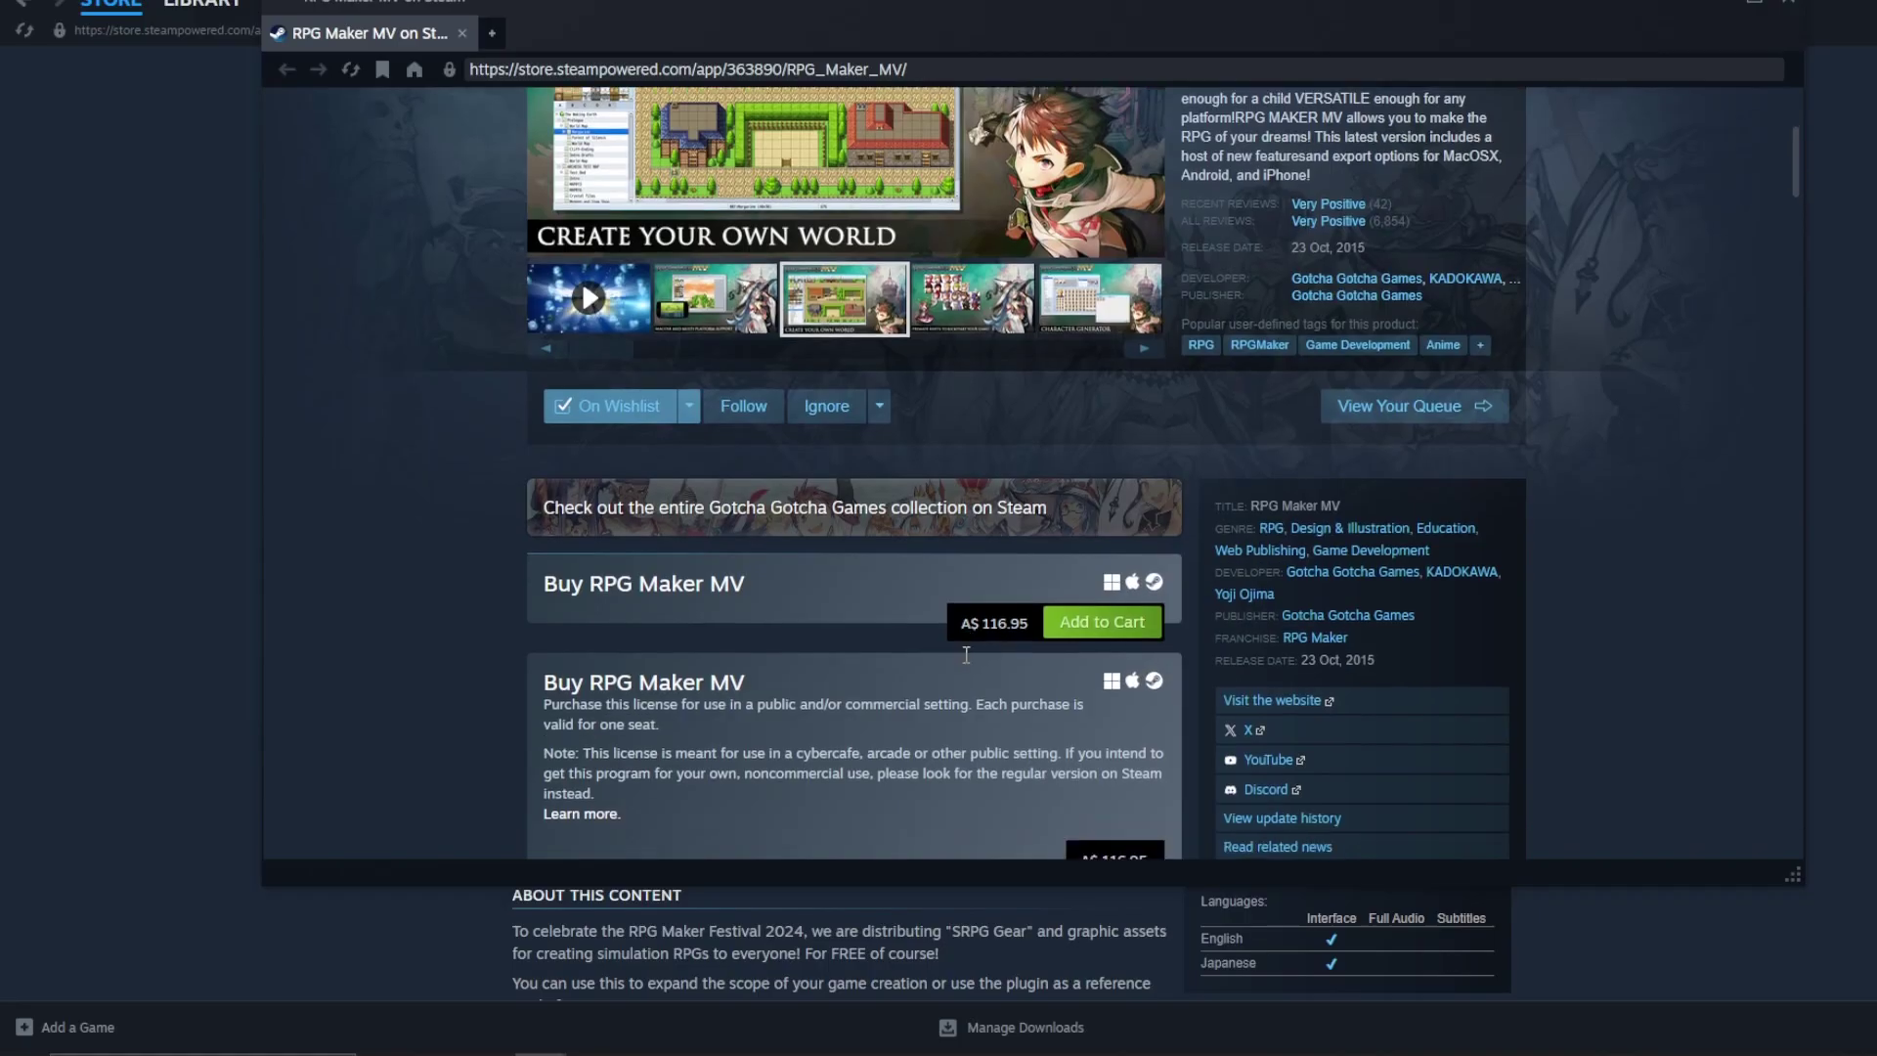
scroll(993, 493, down, 6)
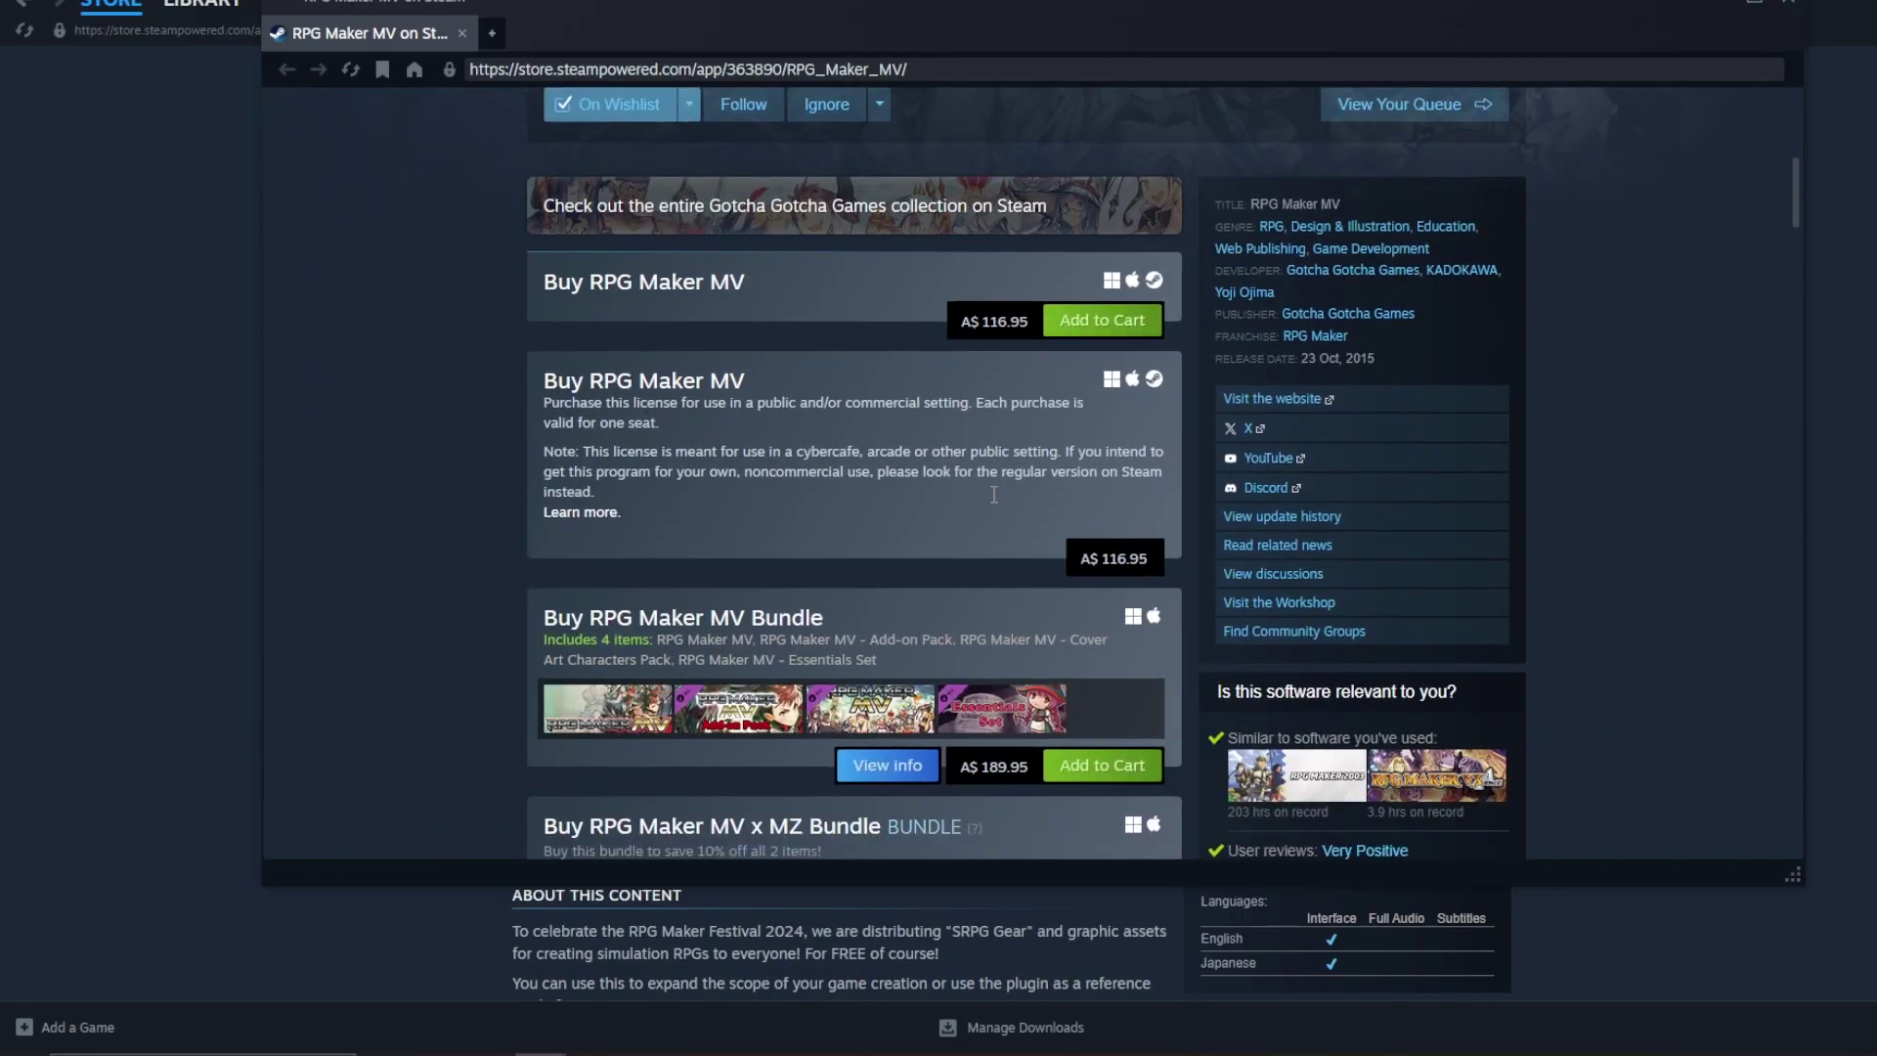
scroll(1163, 567, up, 10)
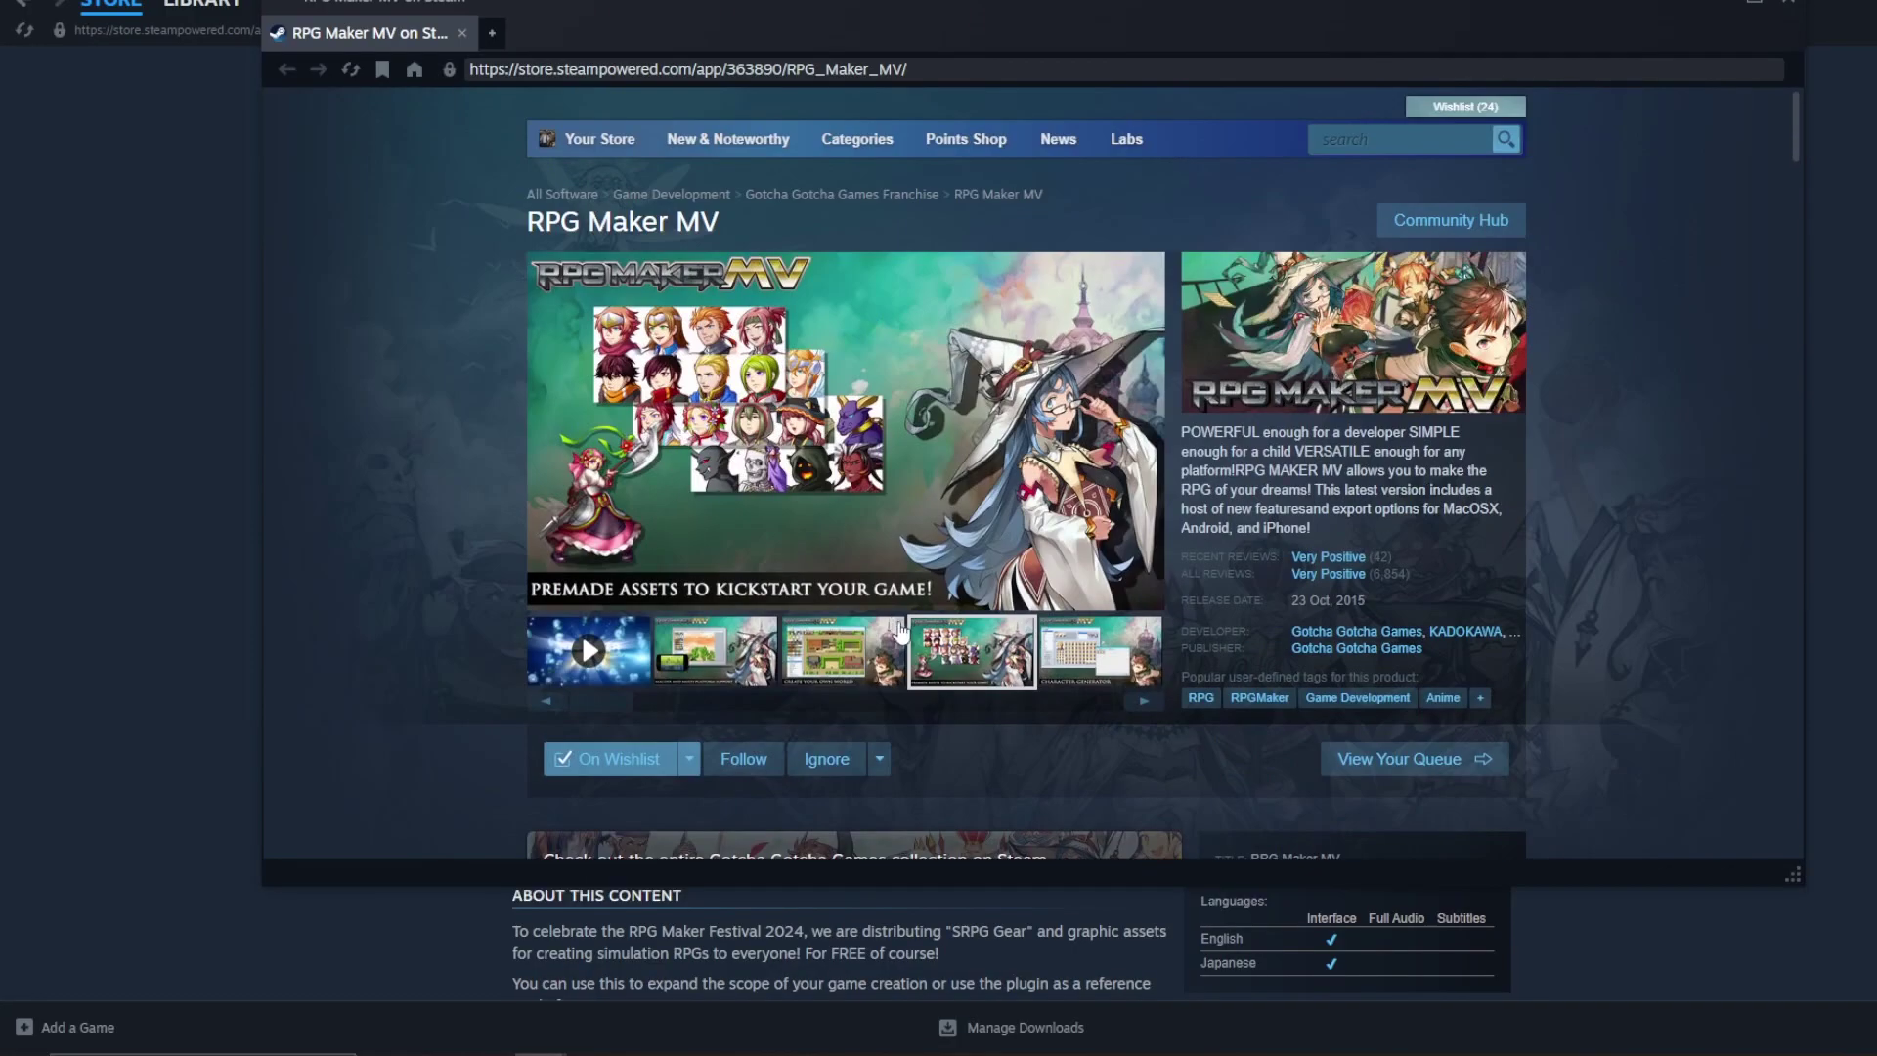
- Close the RPG Maker MV page and scroll back over the SRPG Gear MV page
click(88, 639)
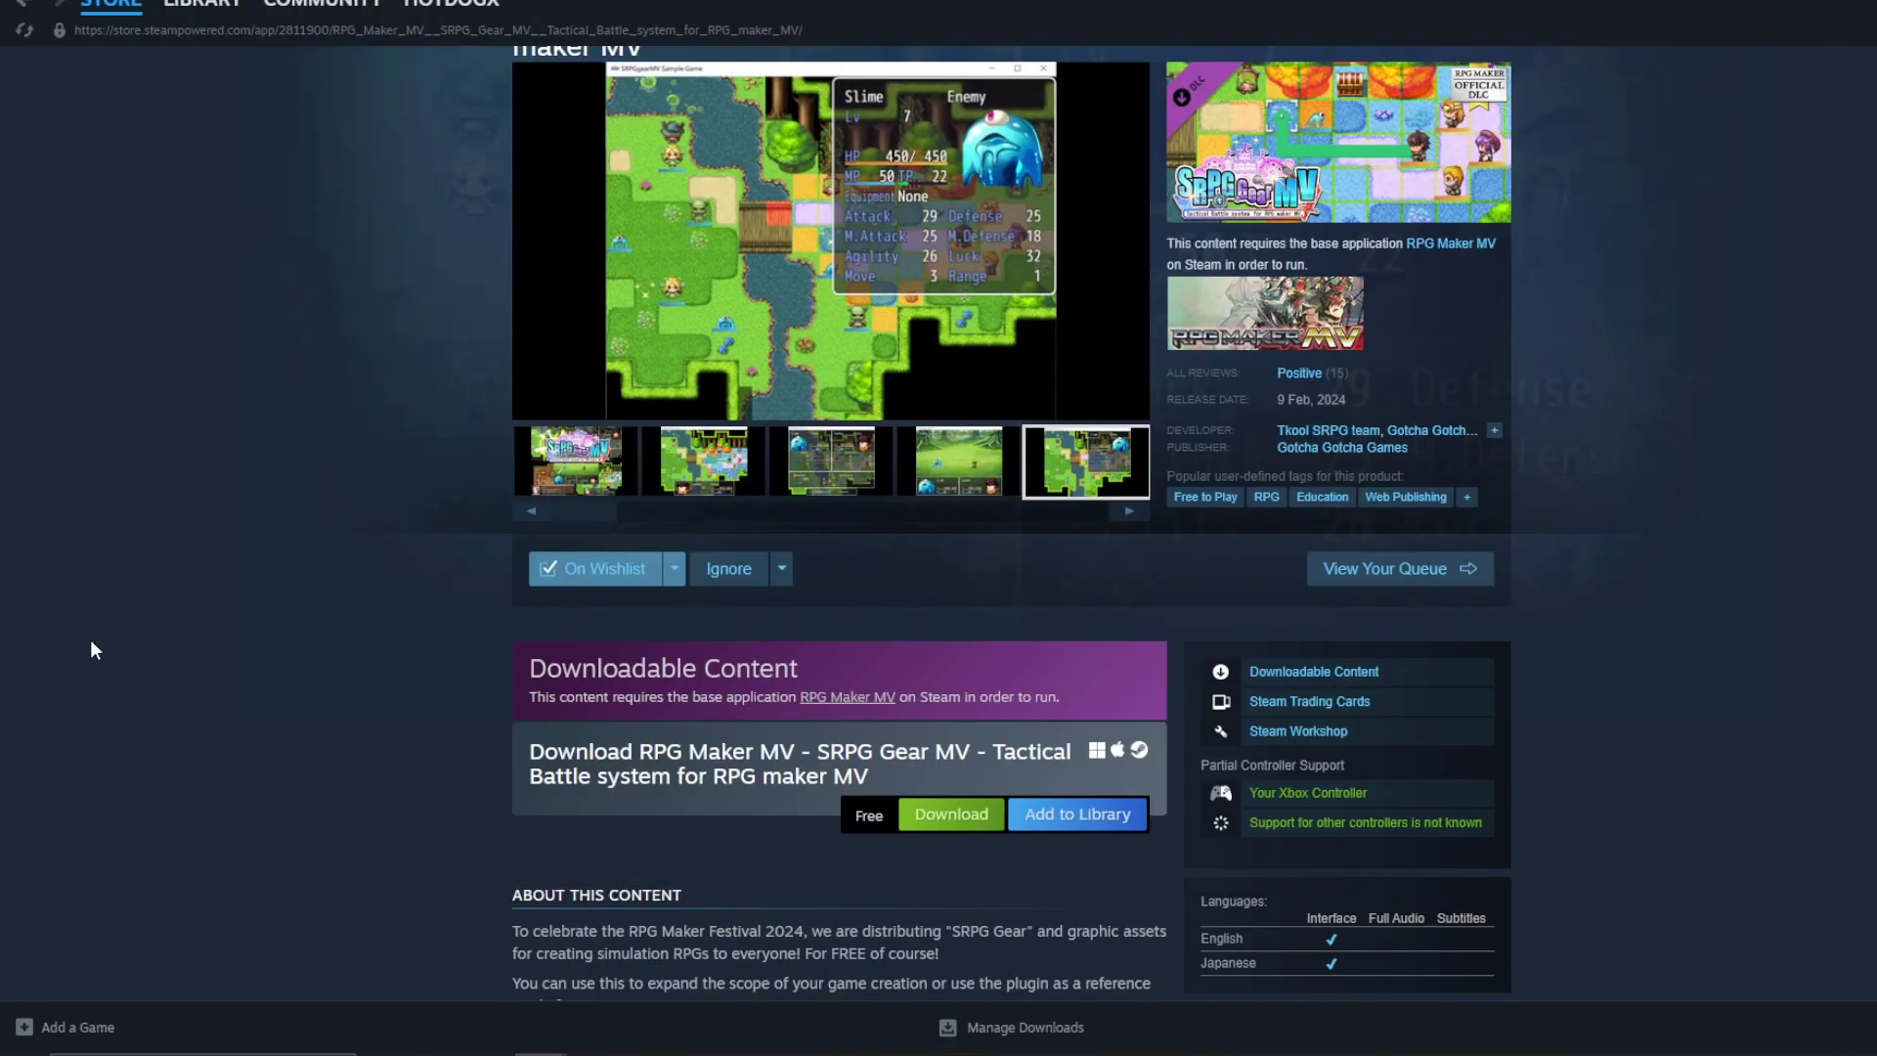
scroll(425, 617, up, 2)
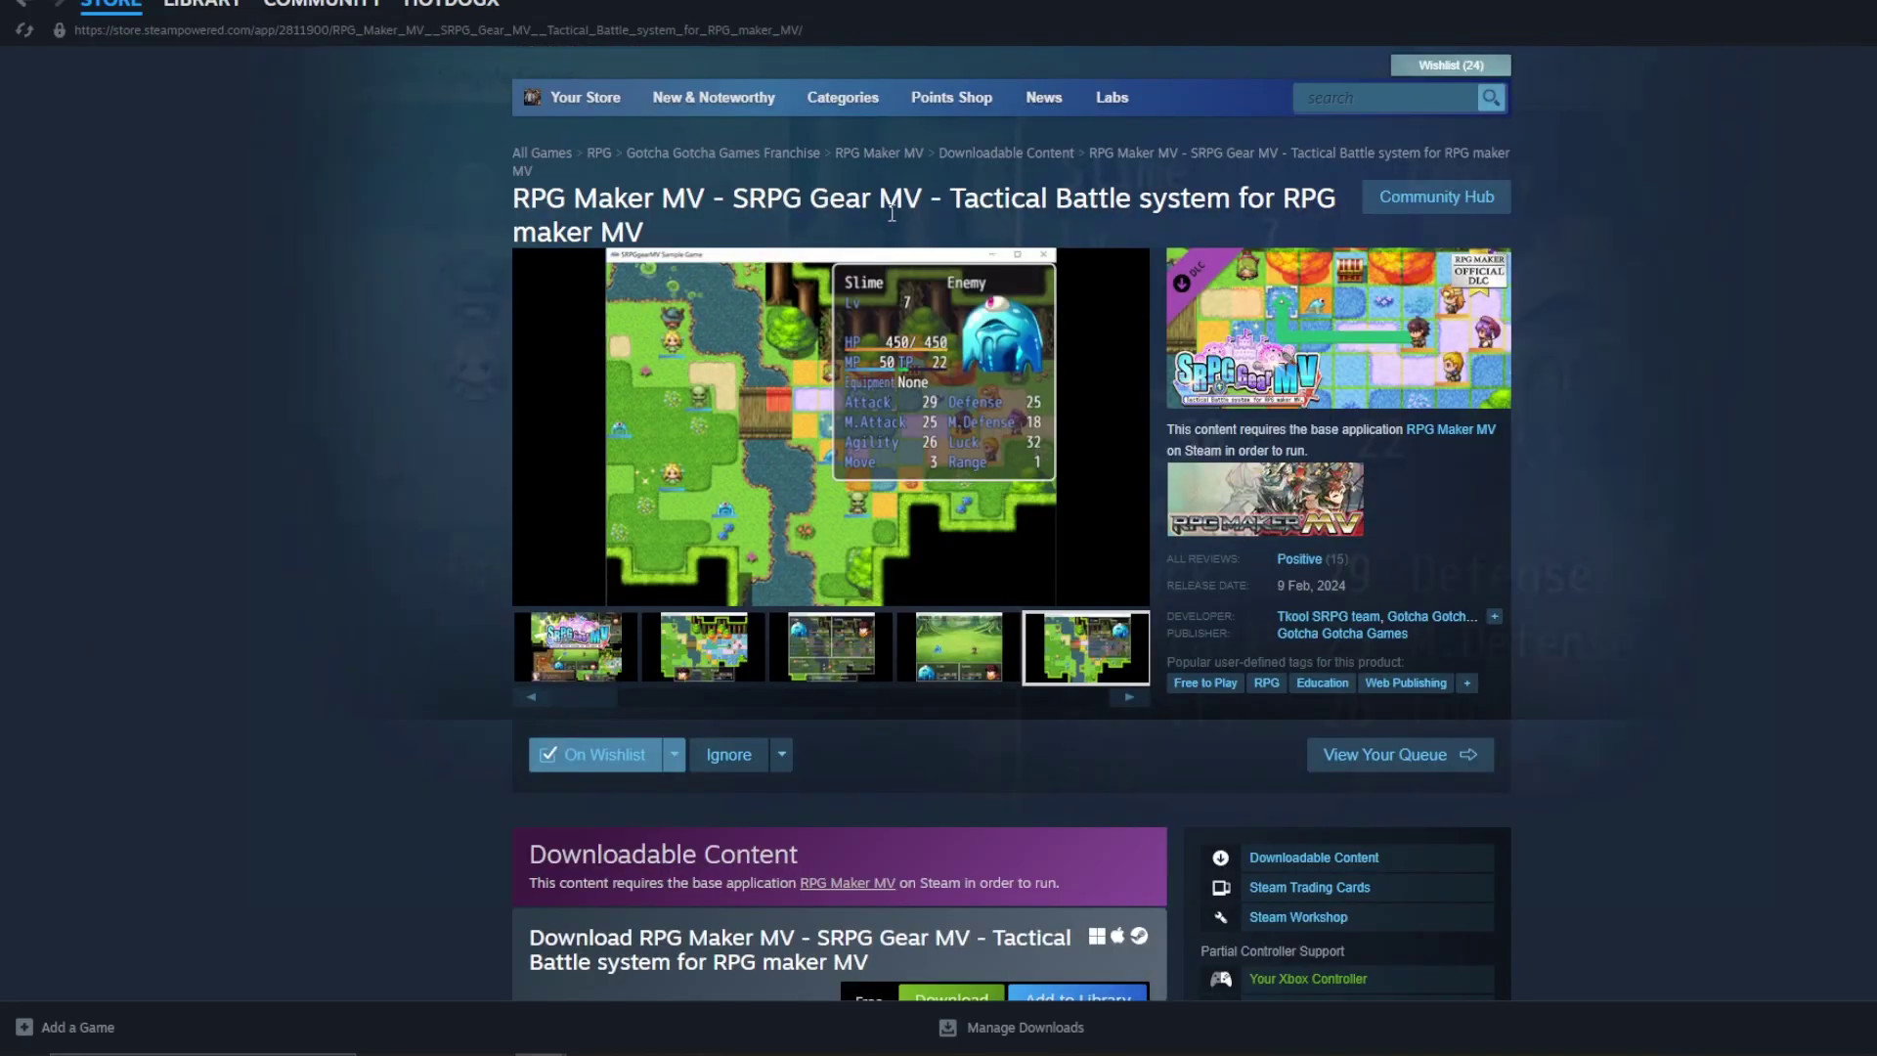
scroll(802, 381, down, 2)
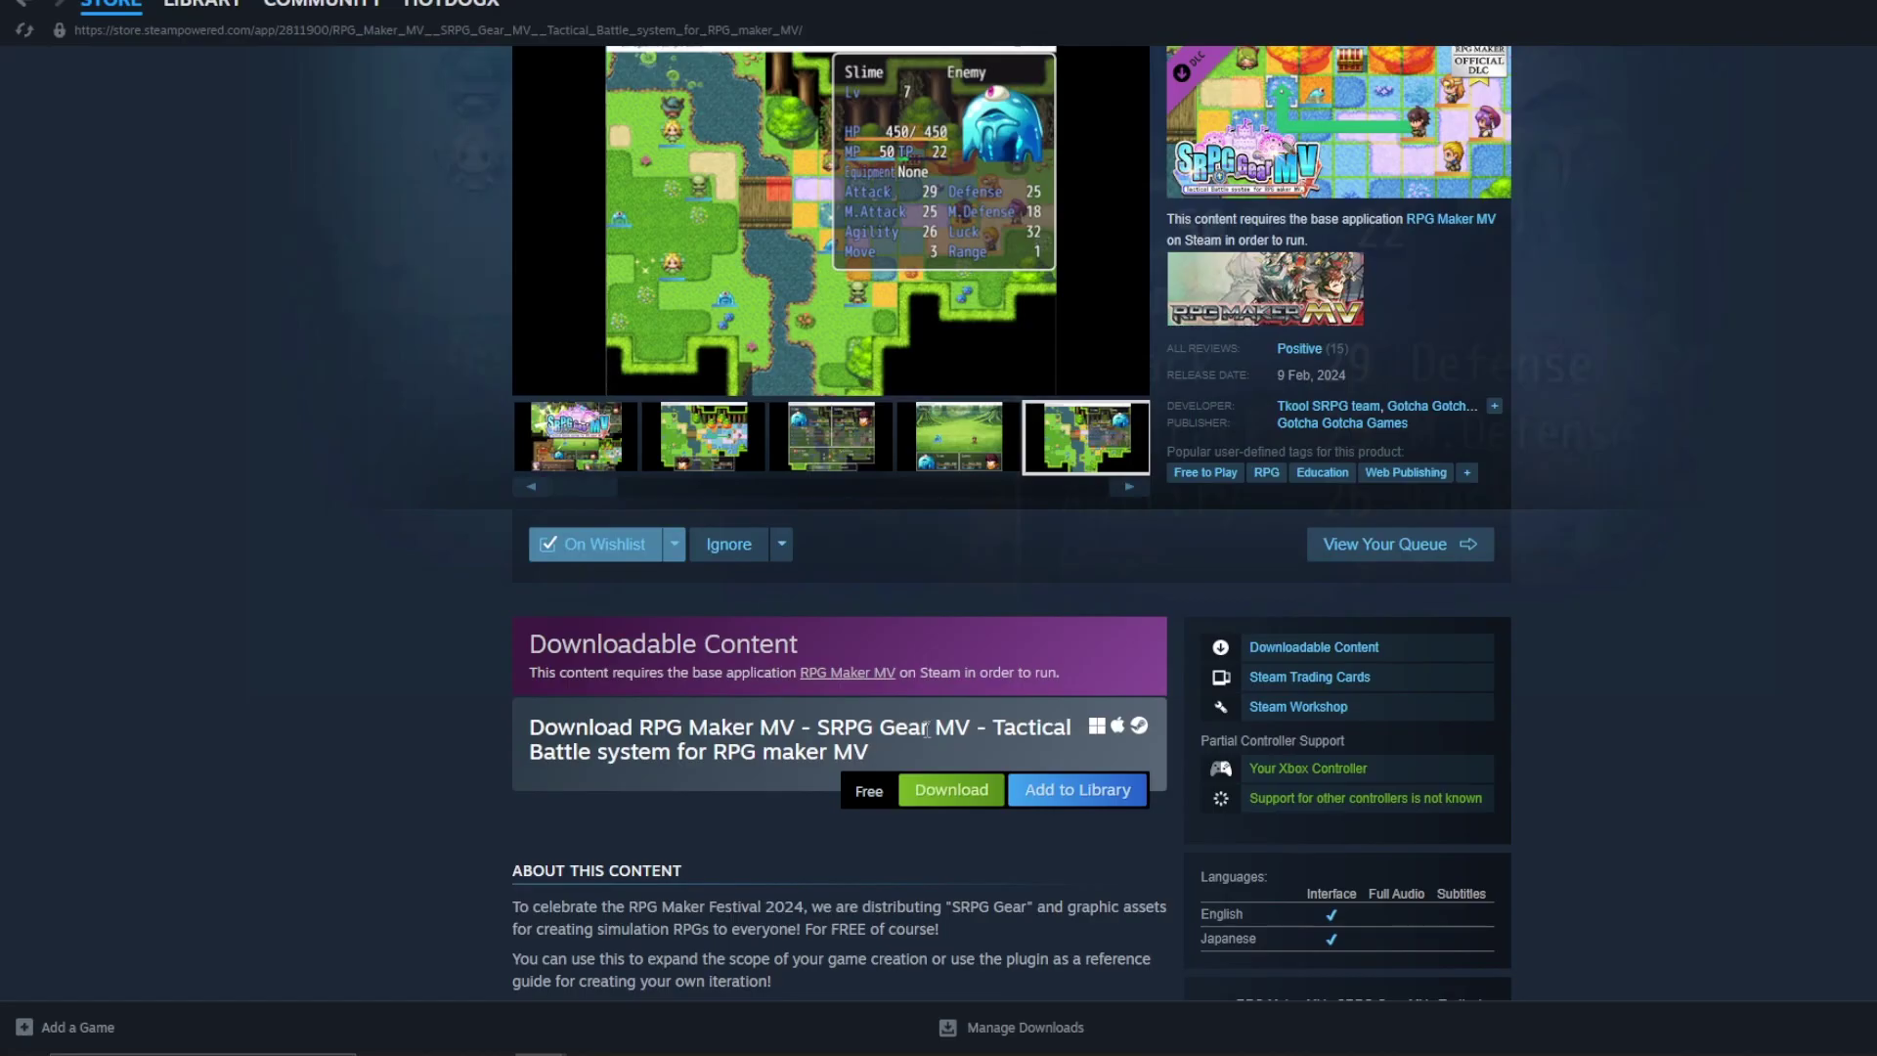
scroll(821, 791, up, 2)
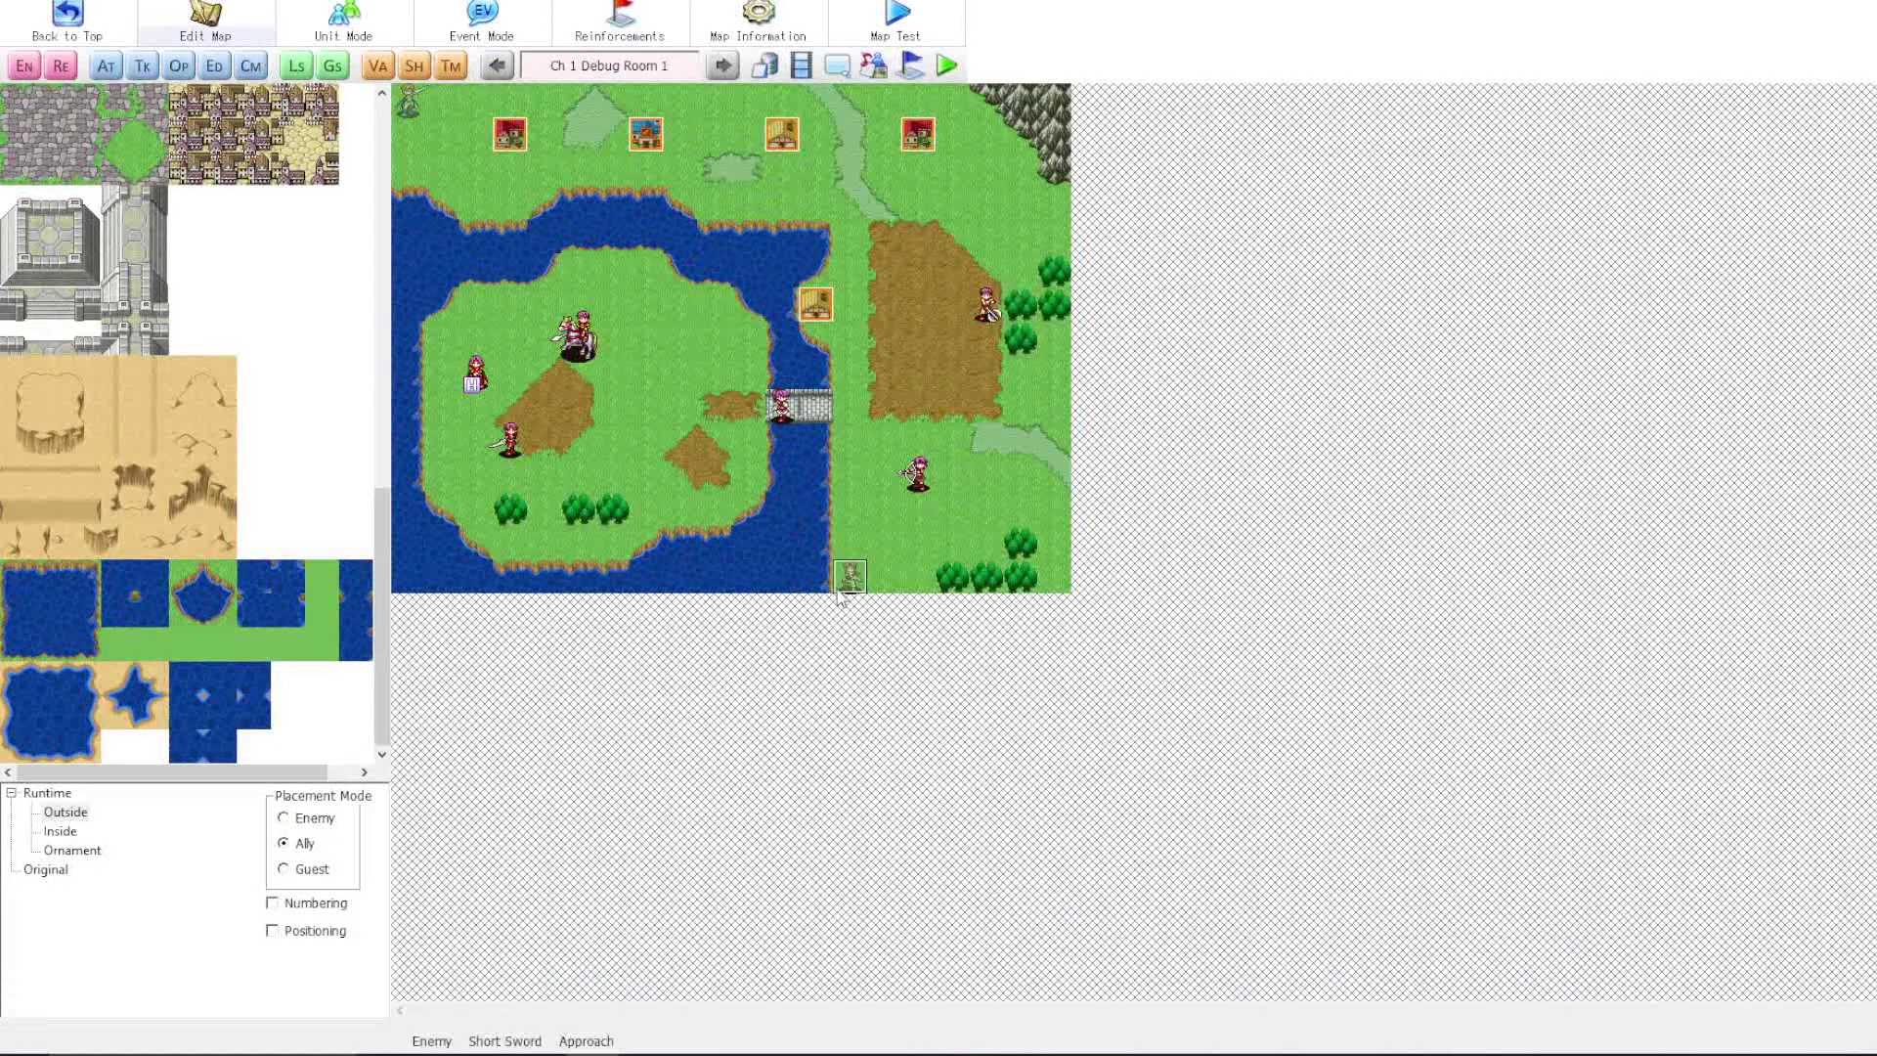
- Place an ally unit in the bottom-edge cell just right of the river on Ch 1 Debug Room 1
click(837, 589)
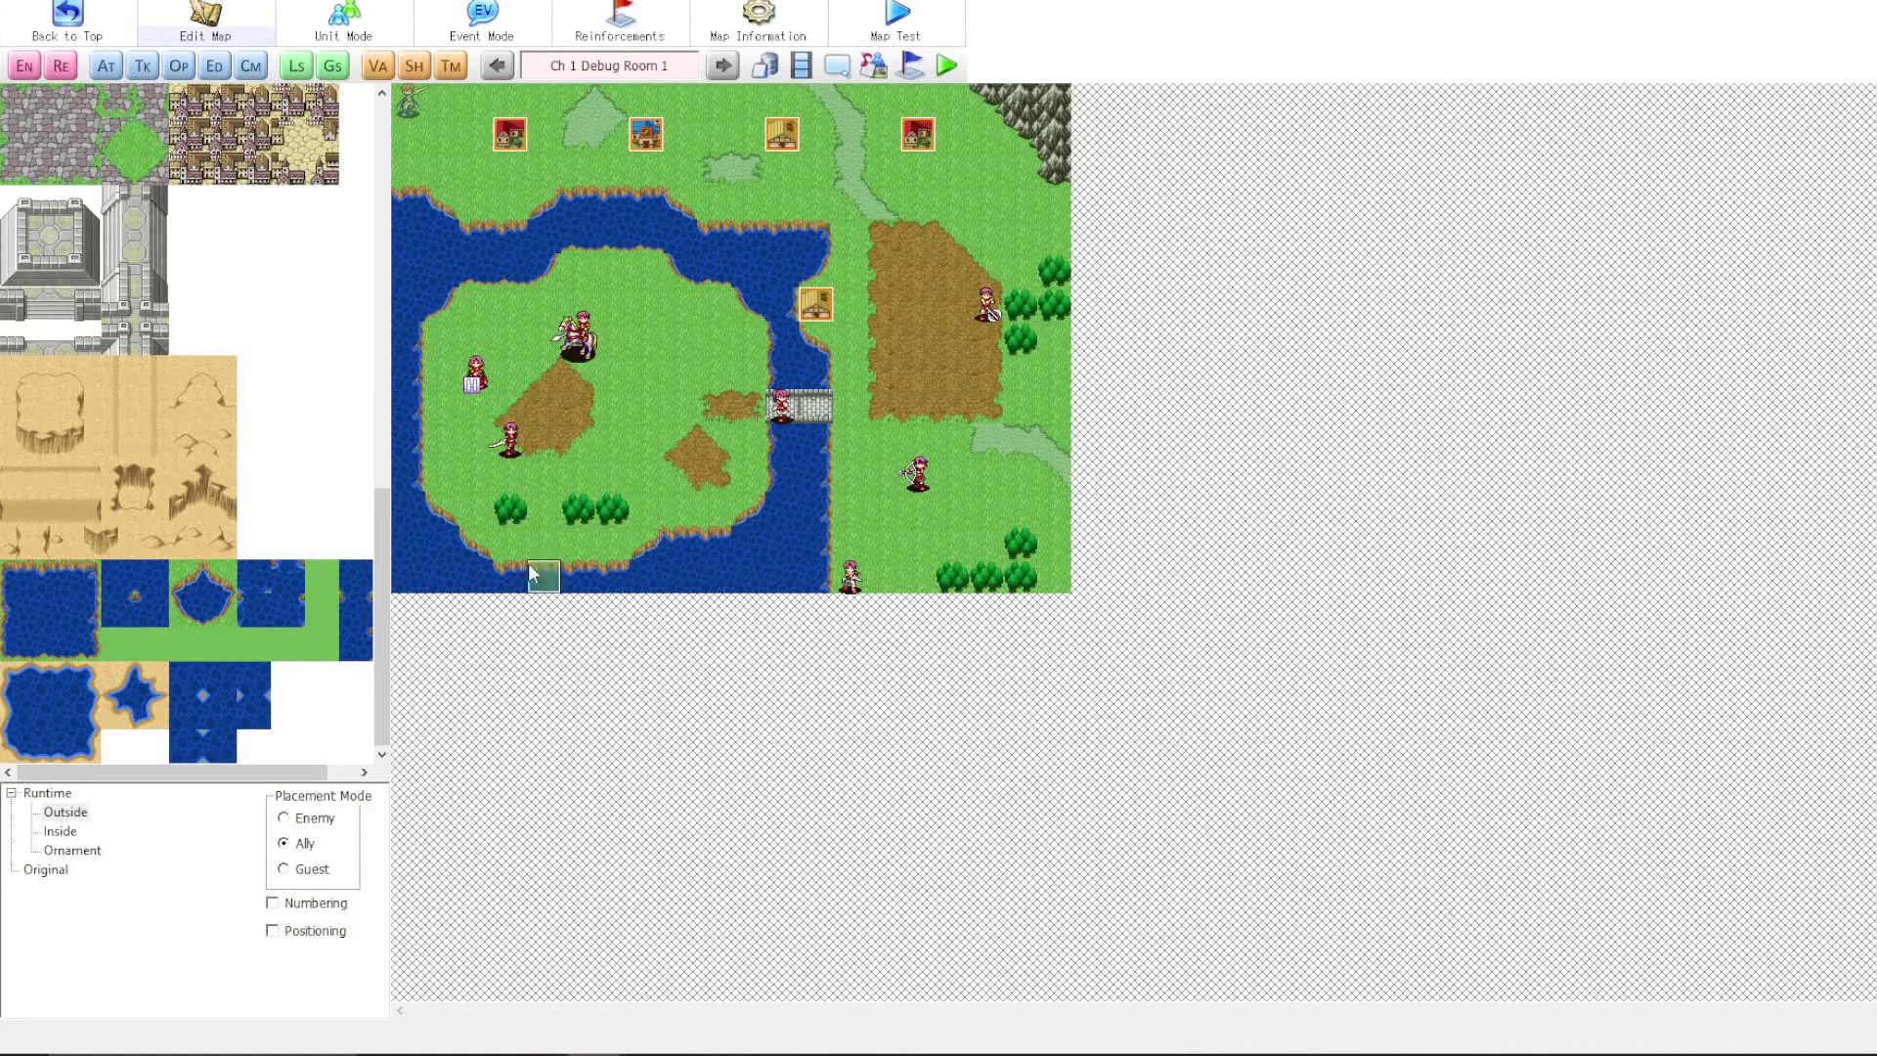
scroll(284, 658, up, 9)
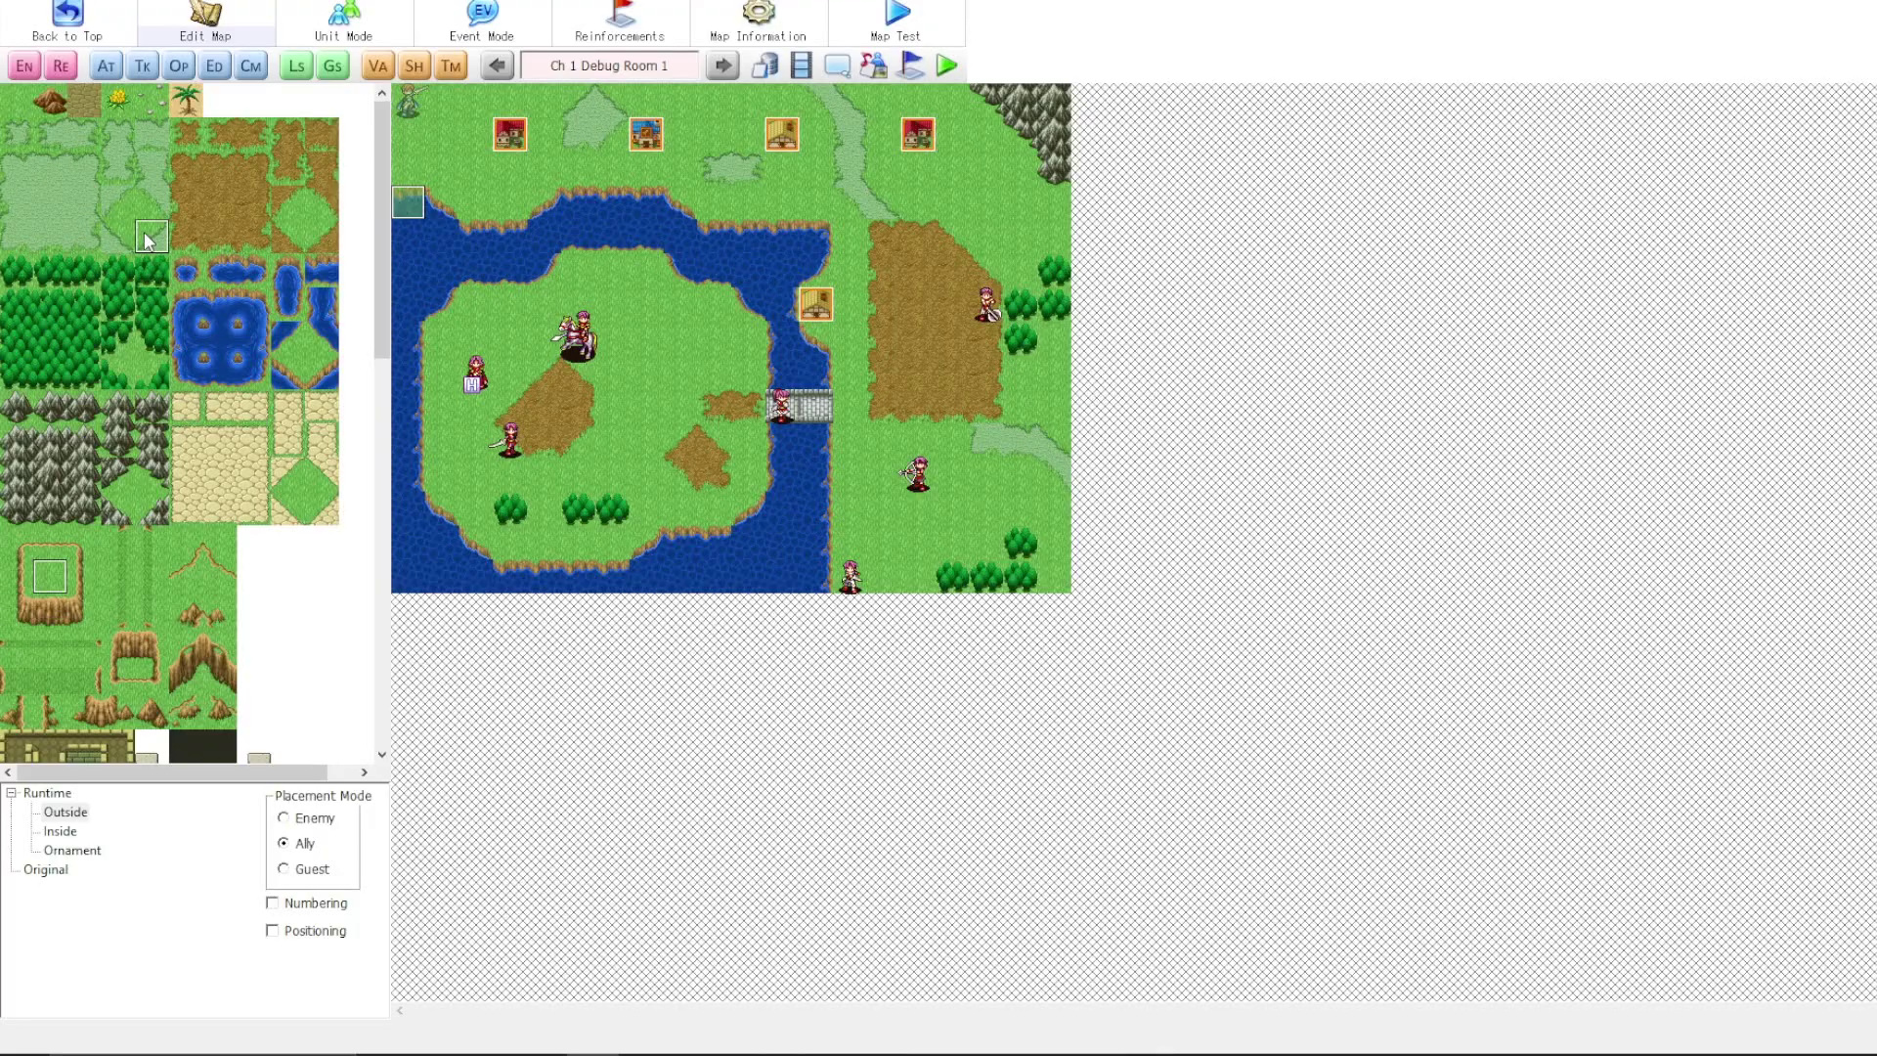
scroll(147, 240, down, 5)
scroll(147, 239, up, 5)
scroll(147, 239, down, 5)
scroll(209, 311, up, 5)
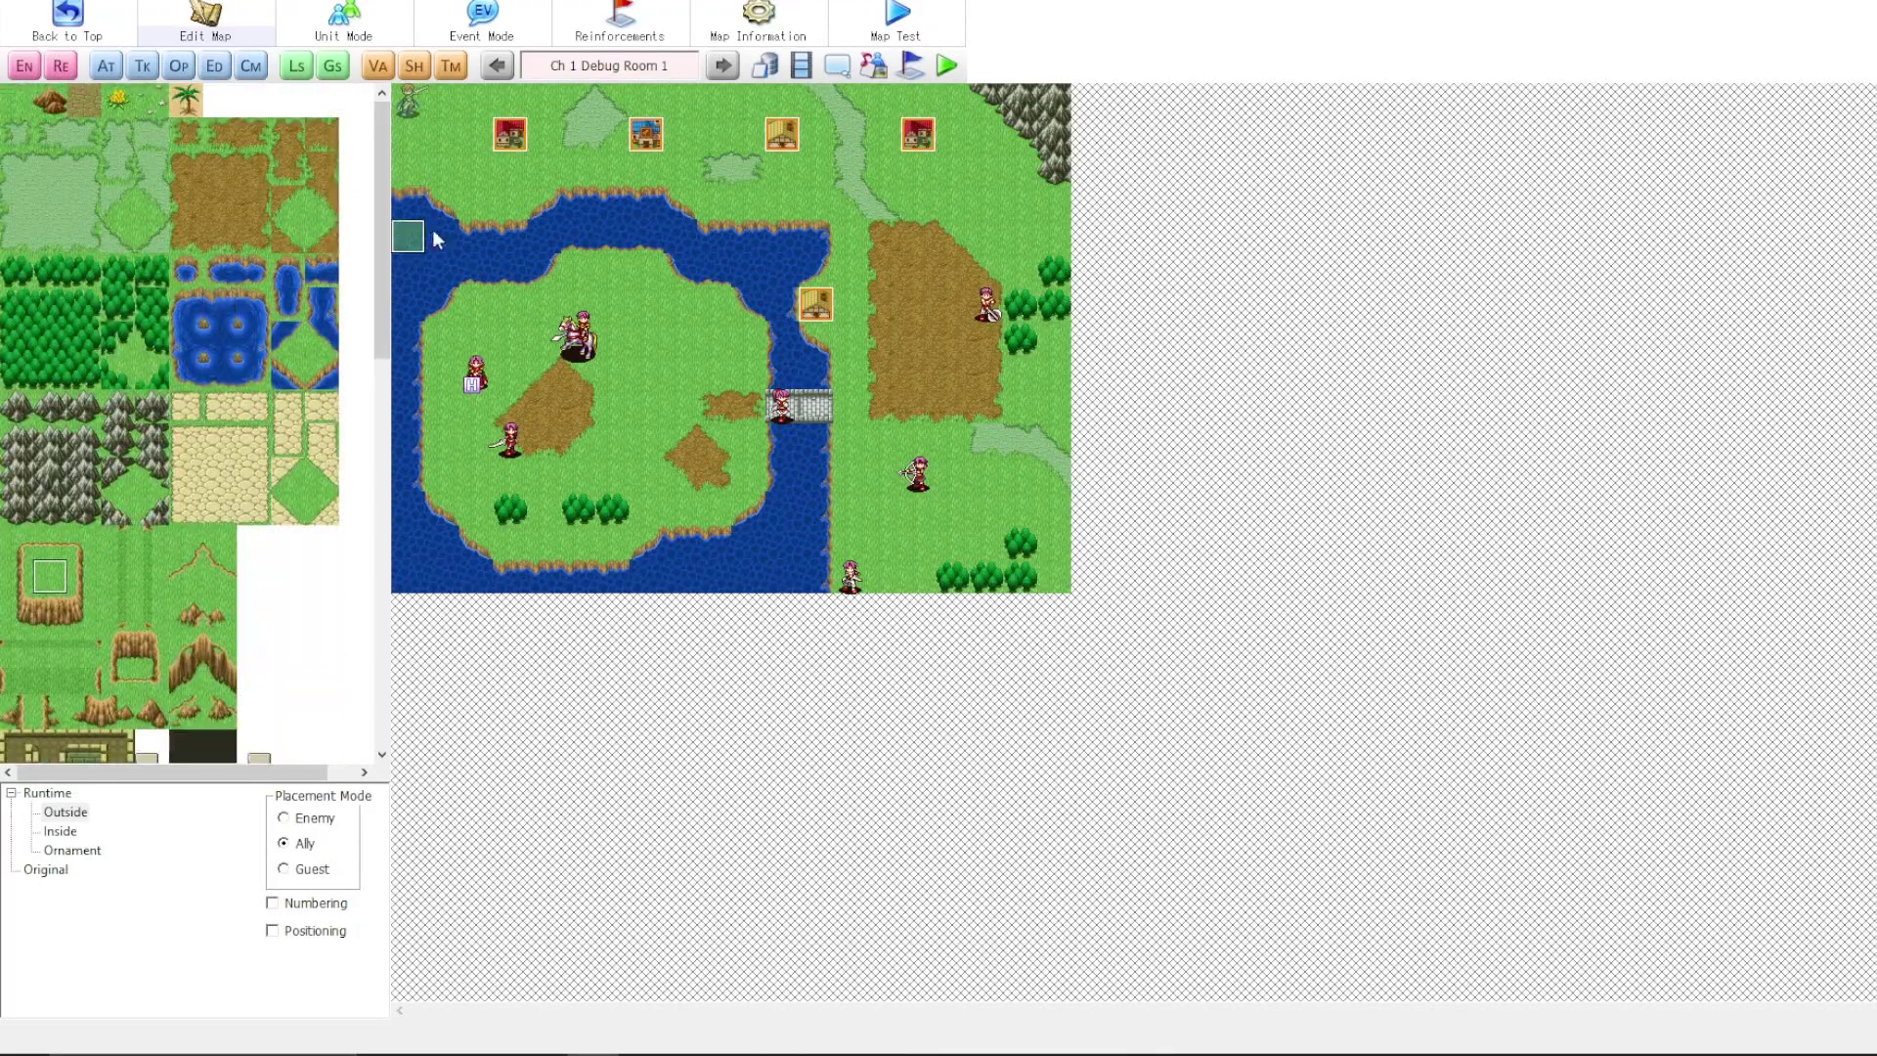